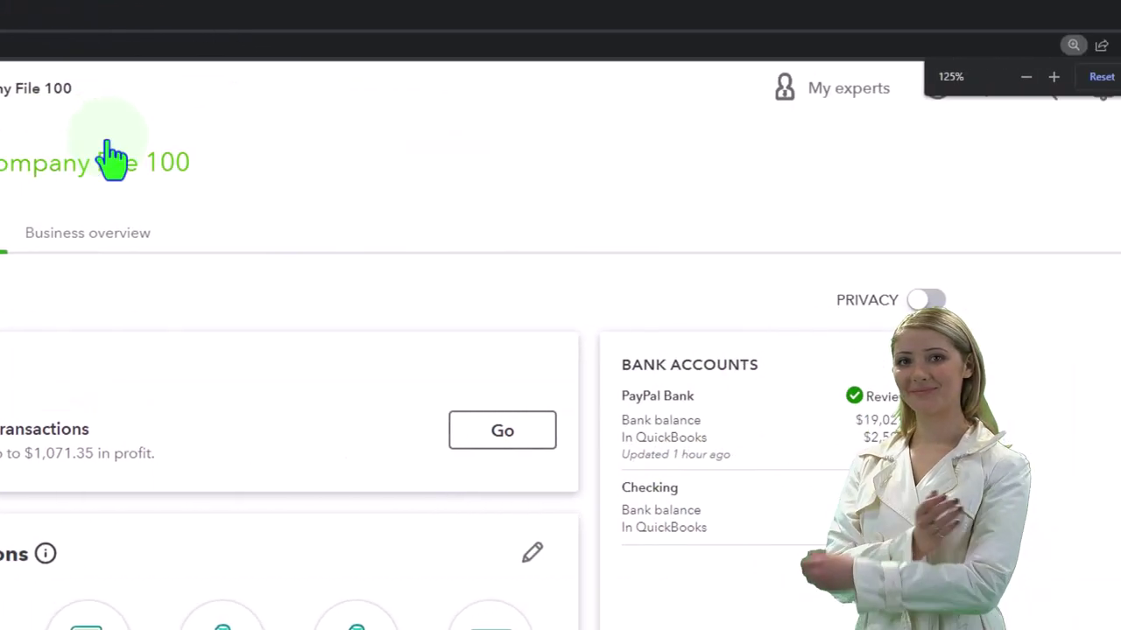
Check in the company settings whether Accountant view or Business view is in use
left_click(1016, 88)
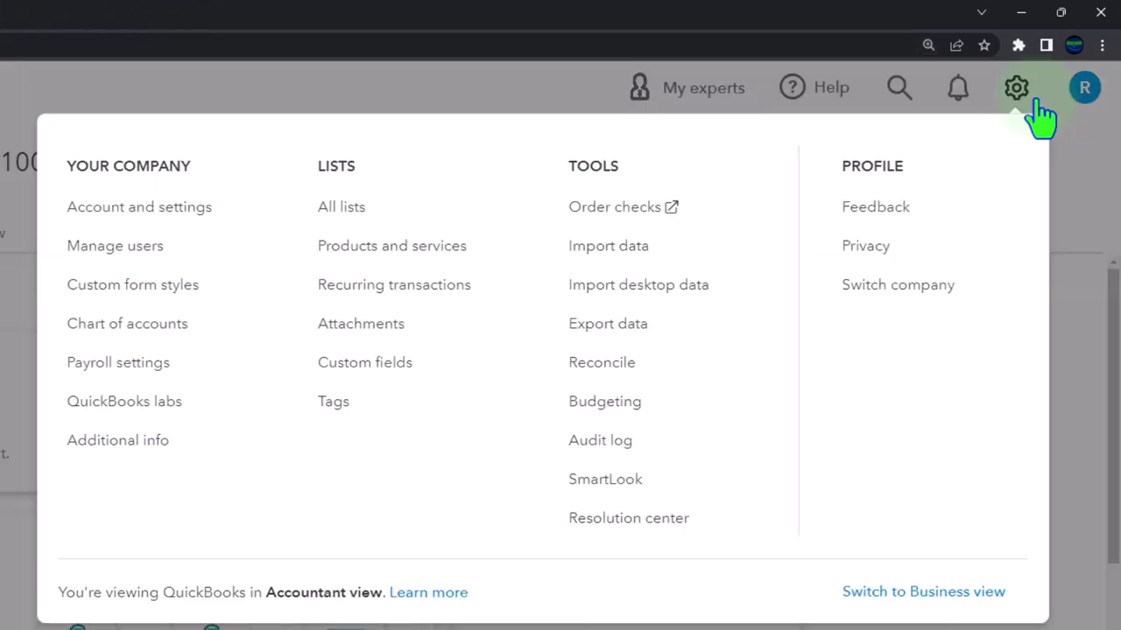
left_click(993, 595)
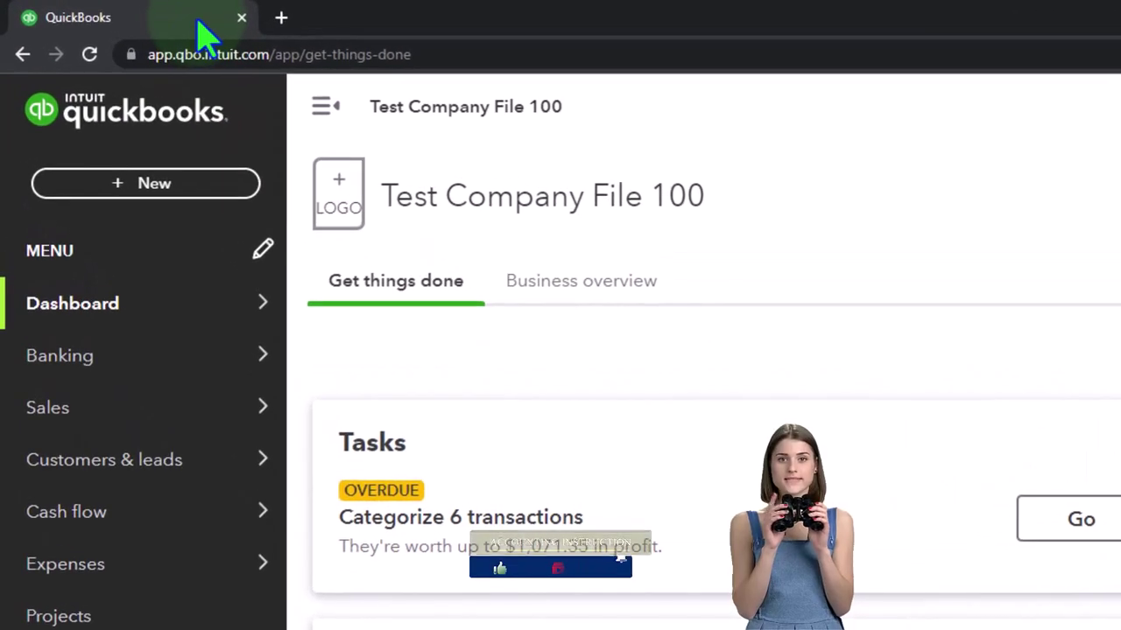
Duplicate the QuickBooks browser tab twice so that three tabs of the company file are open
right_click(198, 24)
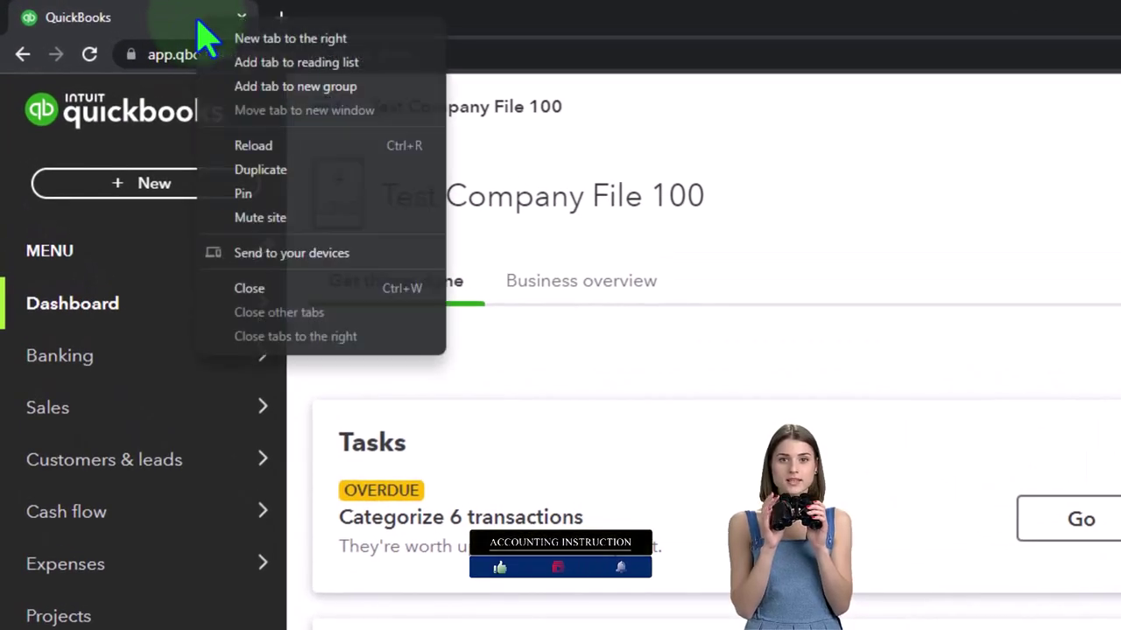
left_click(287, 172)
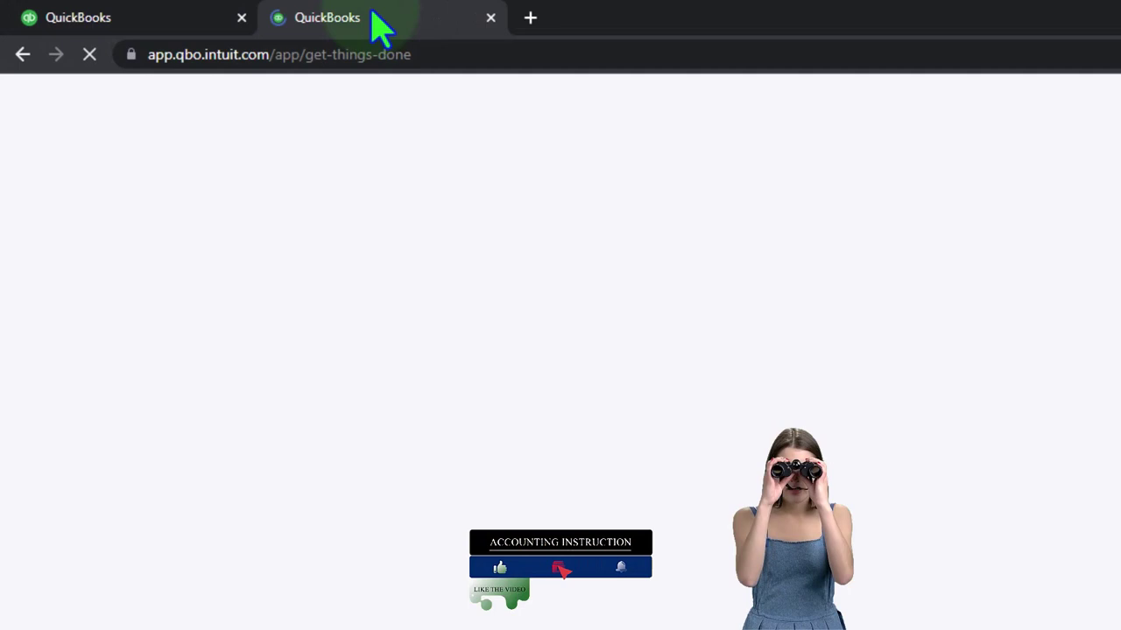
right_click(373, 19)
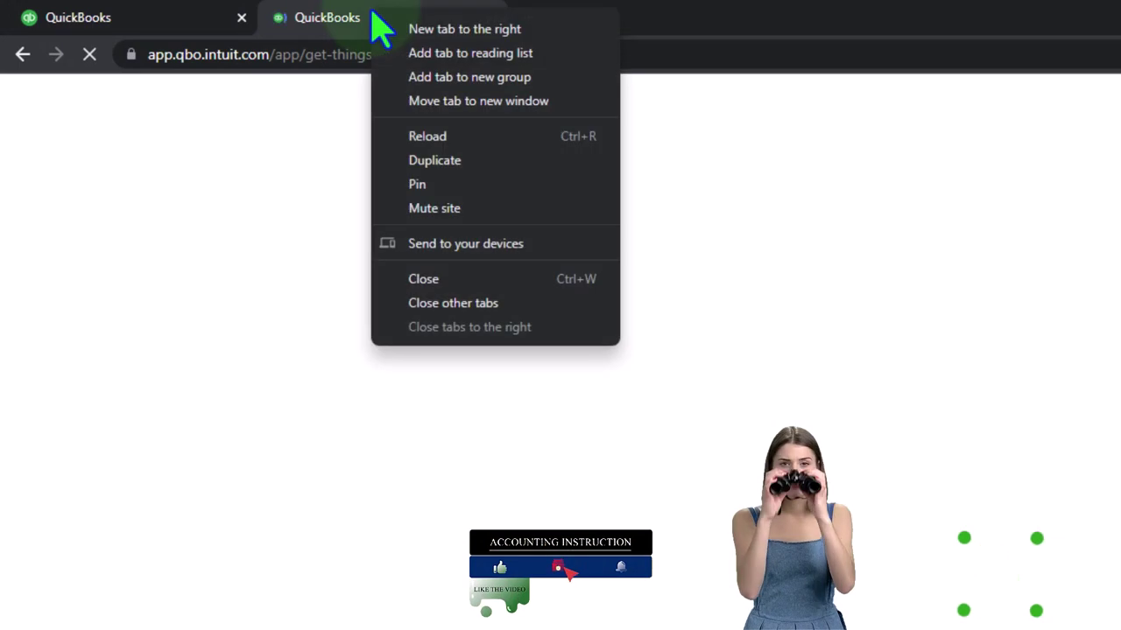
left_click(464, 162)
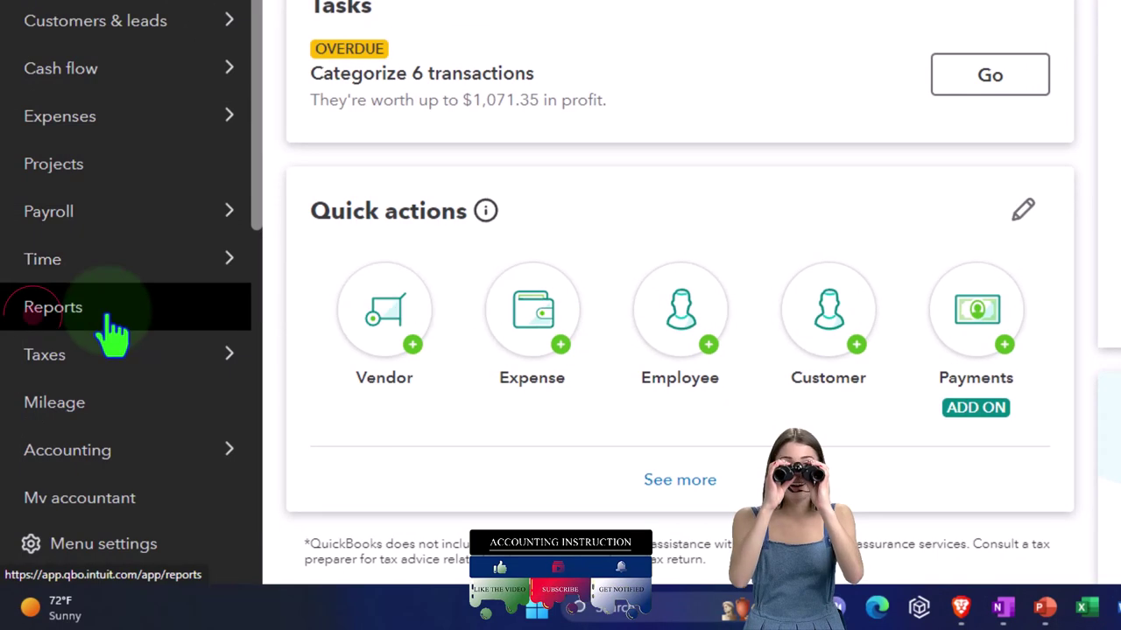
Open the Balance Sheet report in the second browser tab and the Profit and Loss report in the third
left_click(74, 409)
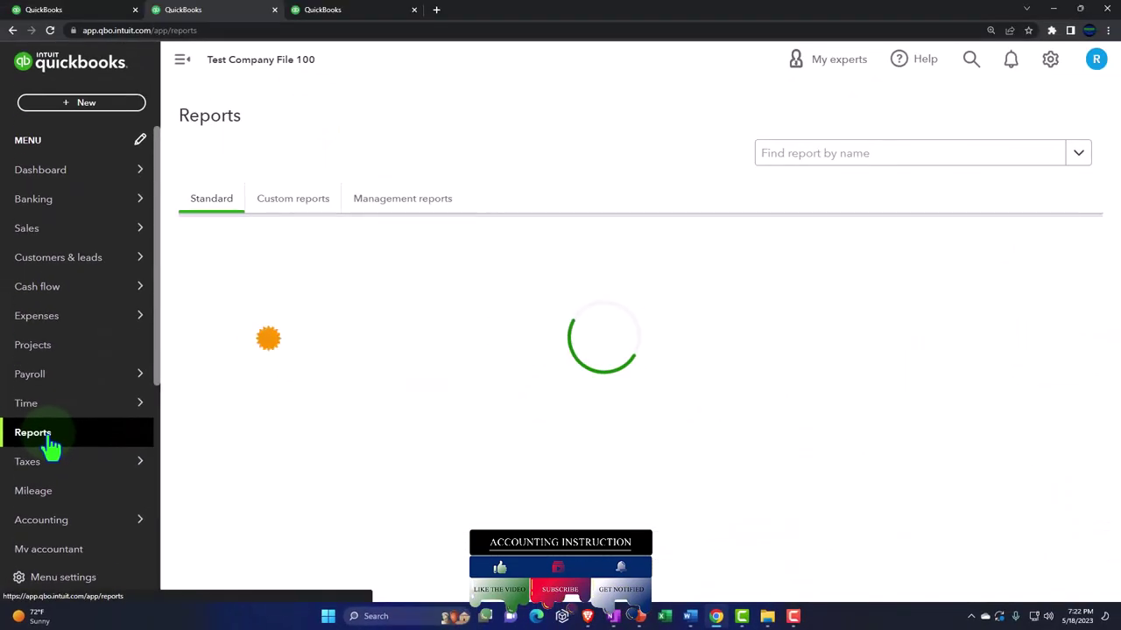
left_click(258, 337)
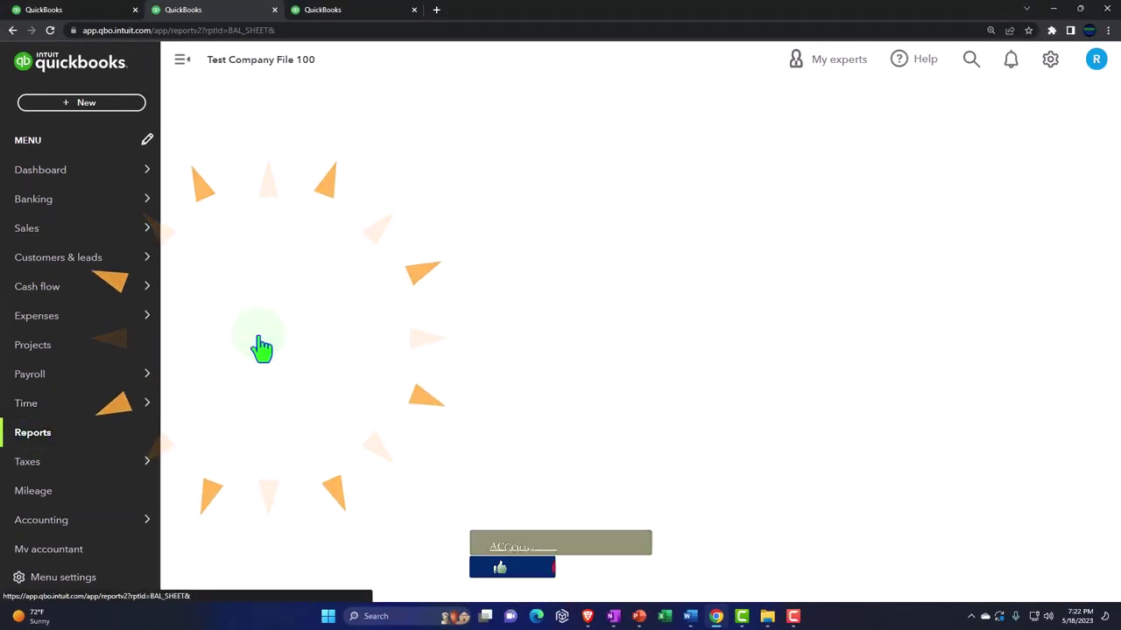
left_click(337, 11)
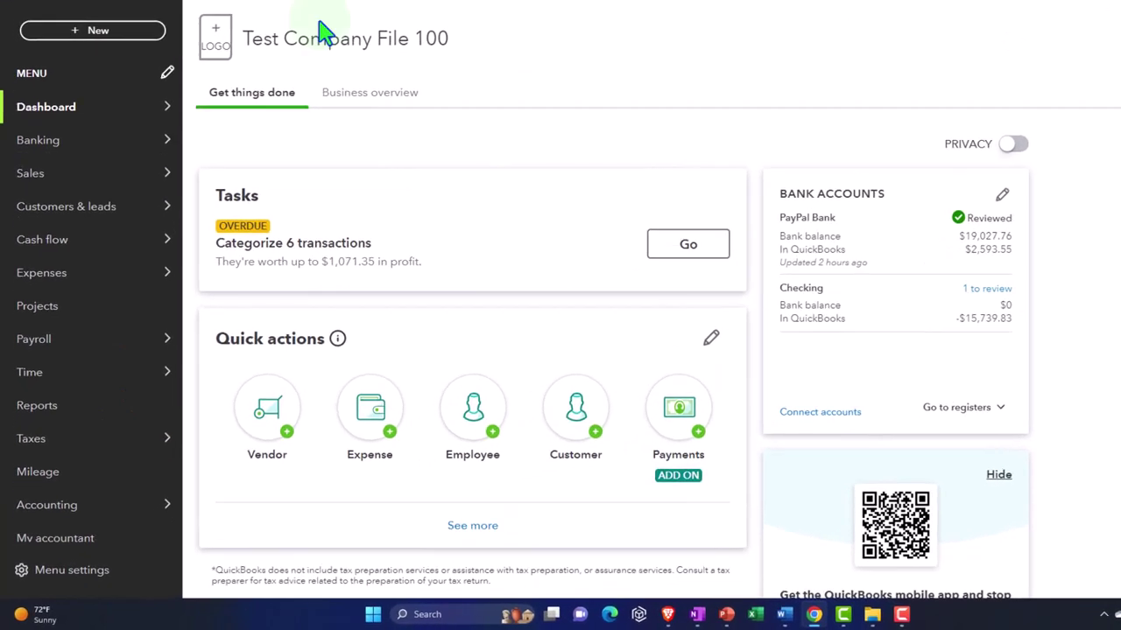
left_click(86, 316)
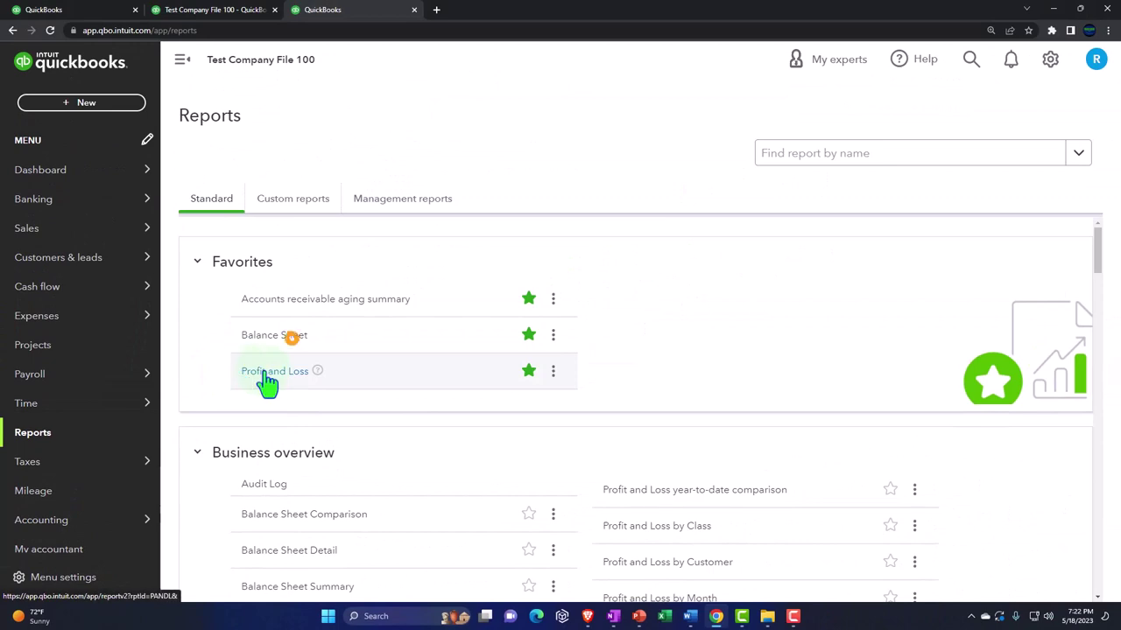
left_click(268, 373)
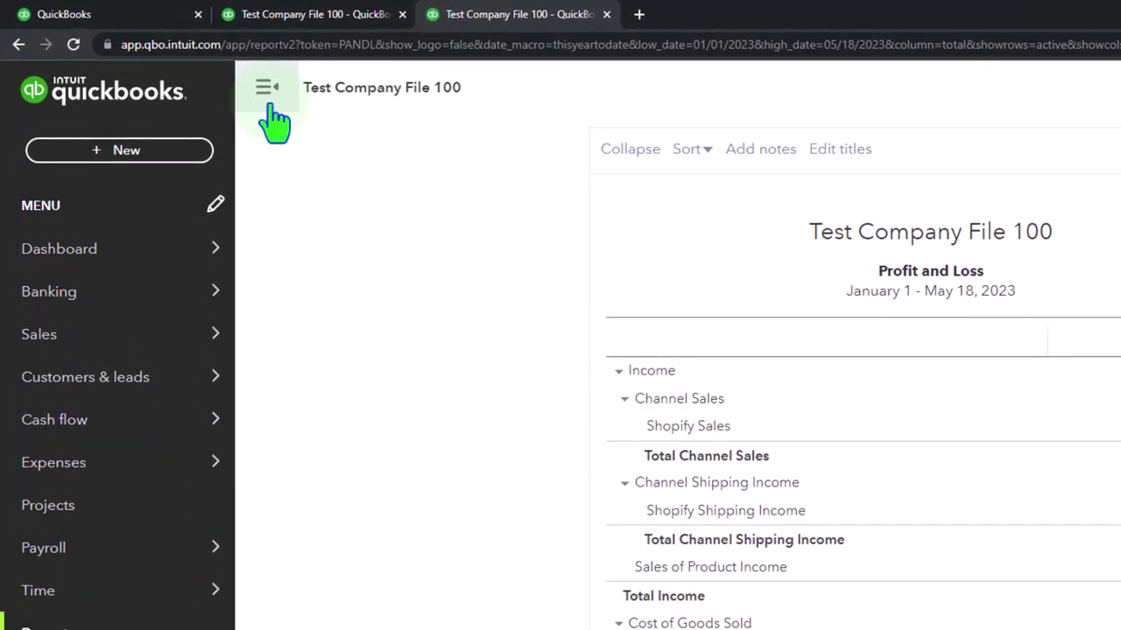
Collapse the navigation menu and run the Profit and Loss report for 01/01/2023 to 12/31/2023
left_click(270, 101)
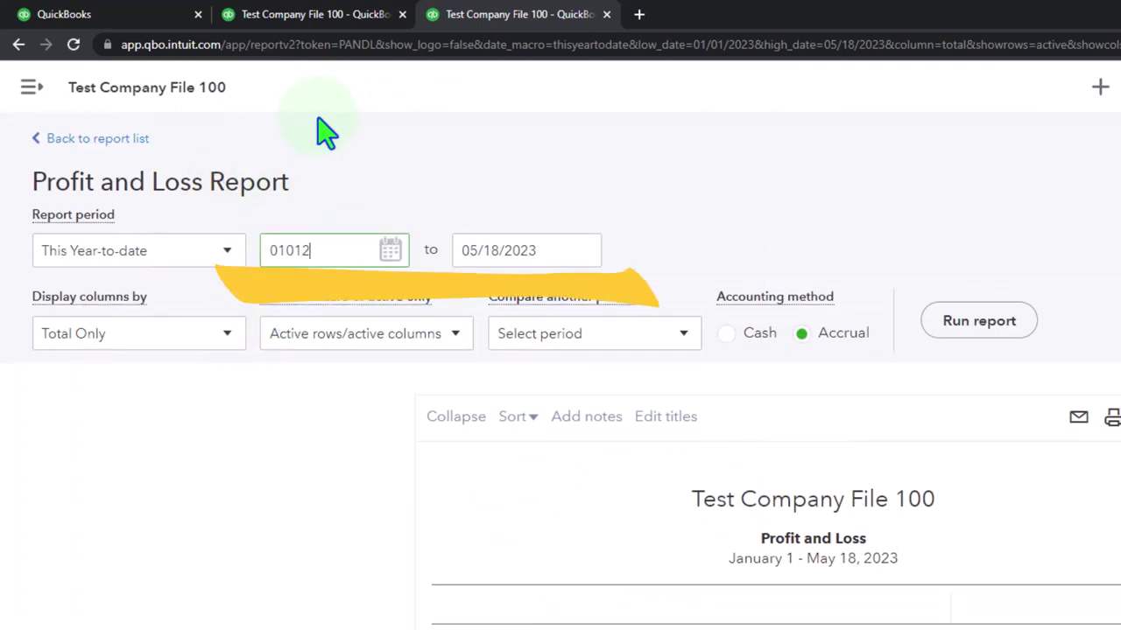
type("023")
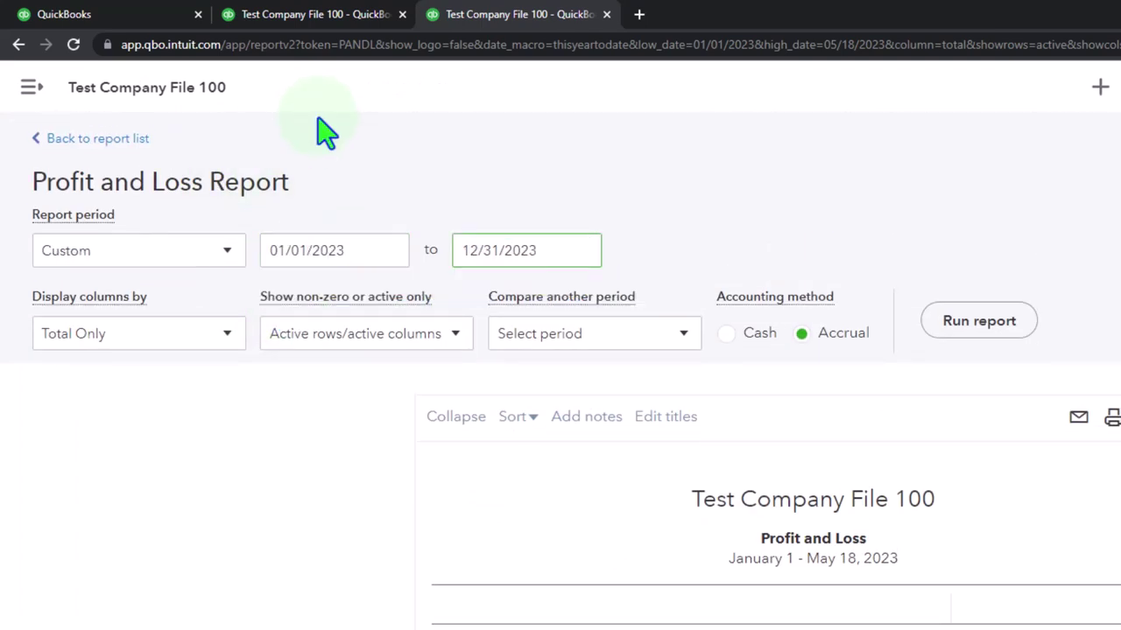
left_click(979, 320)
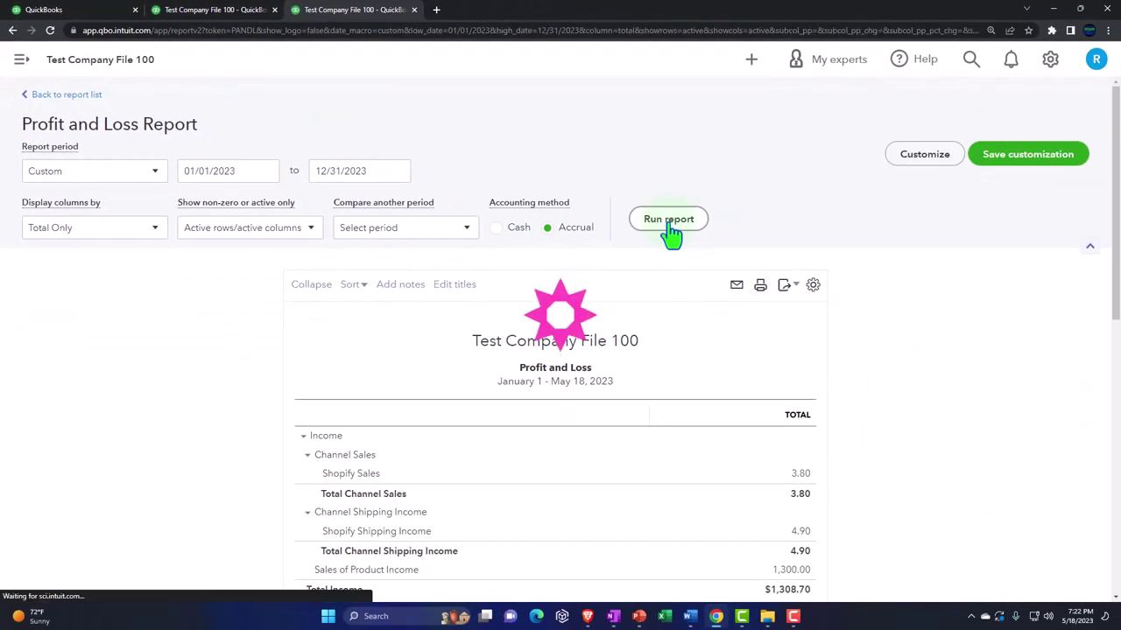
scroll(671, 232, "down", 2)
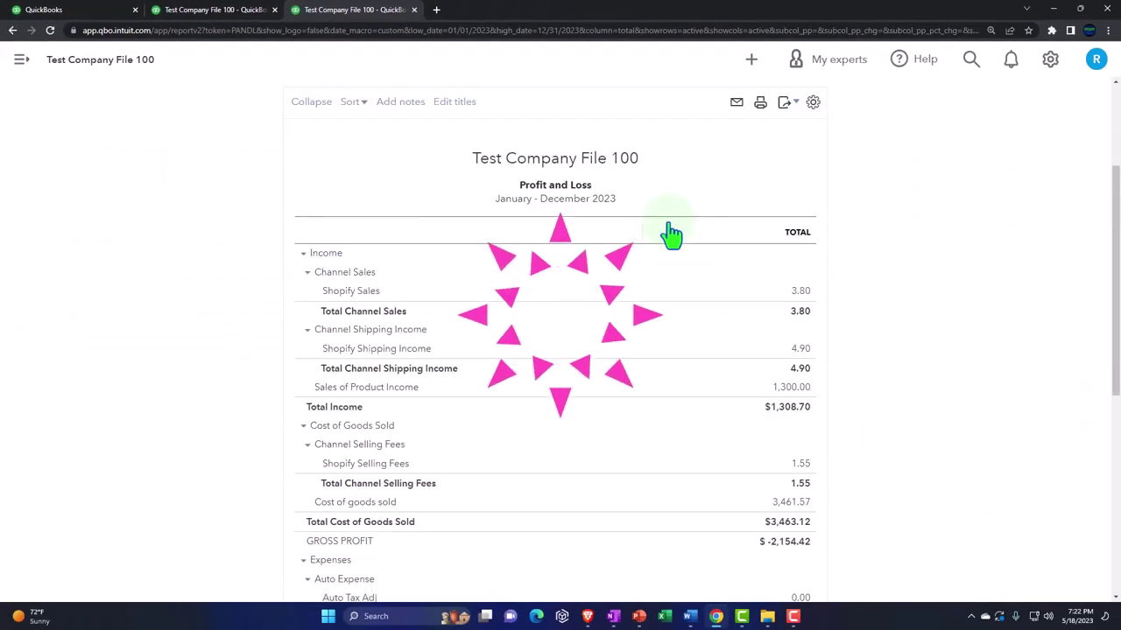
In the Balance Sheet browser tab, collapse the navigation menu and run the report for 01/01/2023 to 12/31/2023
left_click(237, 15)
left_click(184, 70)
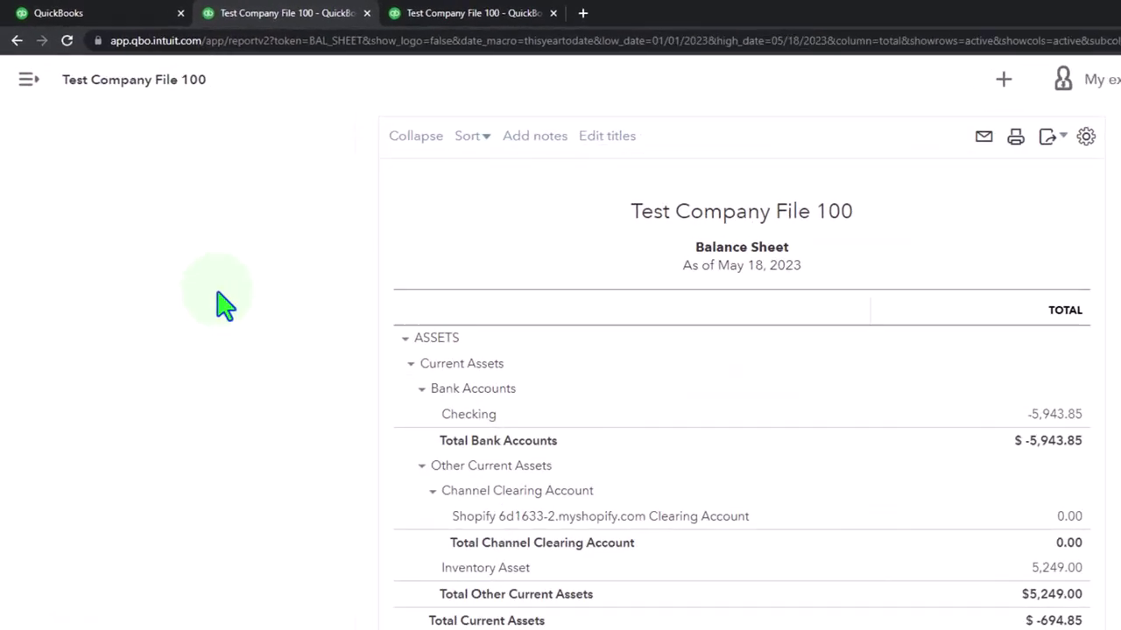
scroll(210, 253, "up", 2)
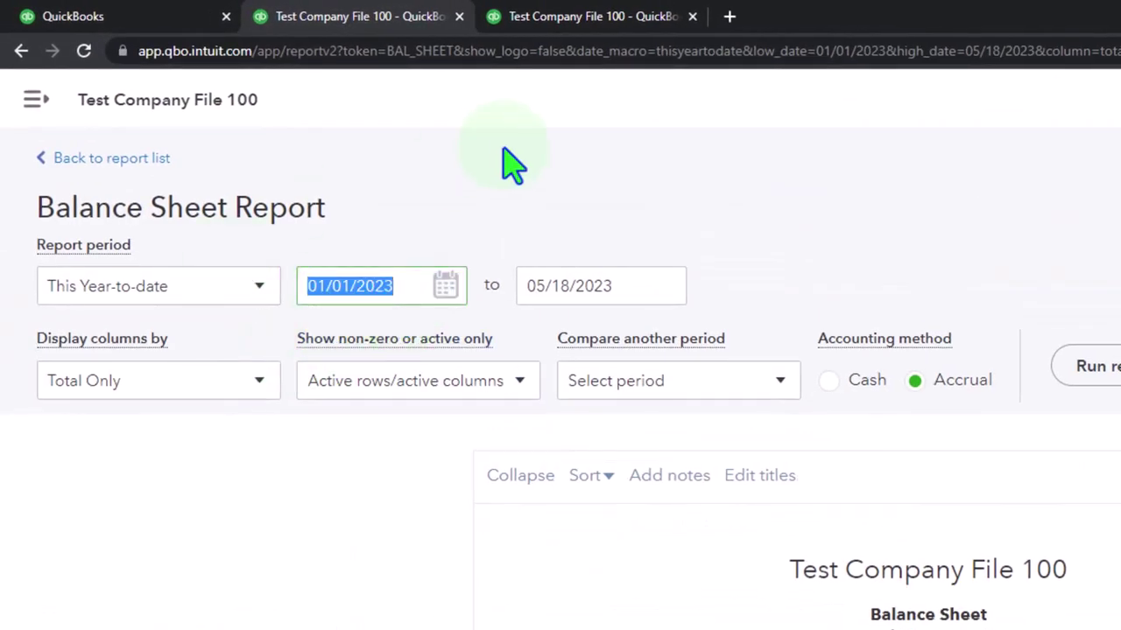
type("0")
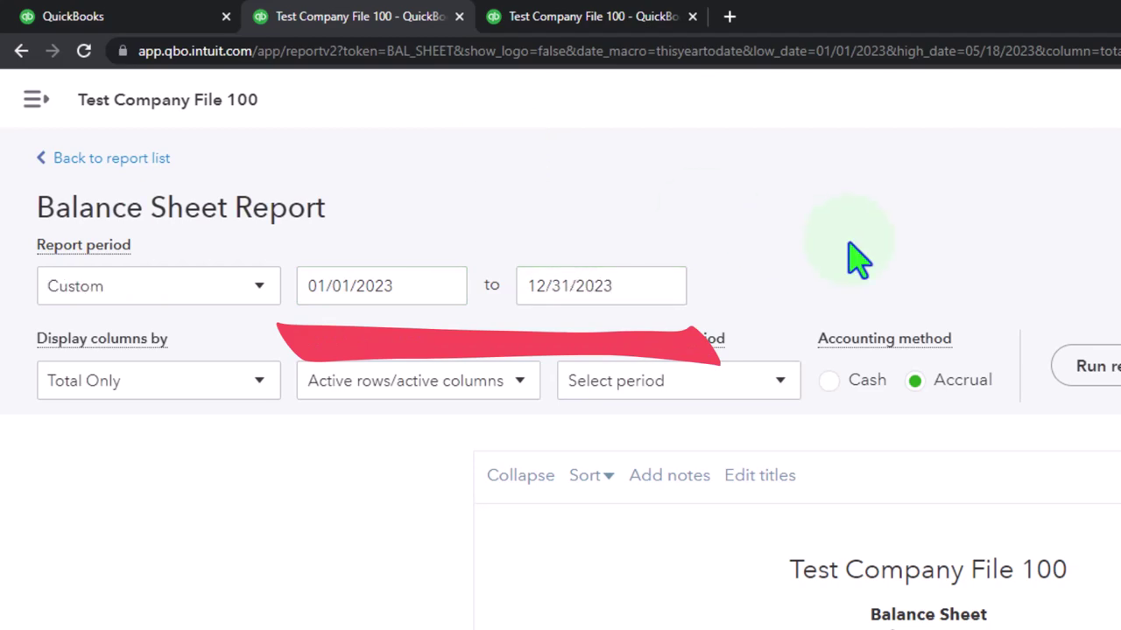
left_click(1090, 365)
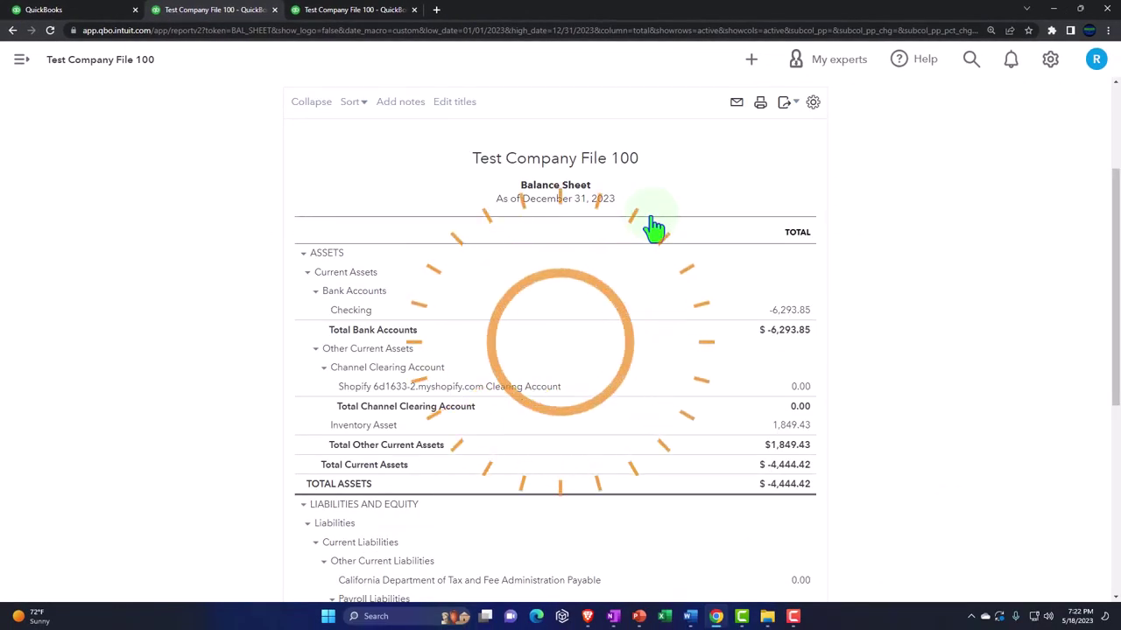
Return to the first browser tab and examine the Checking account's bank feed transactions awaiting review
left_click(103, 11)
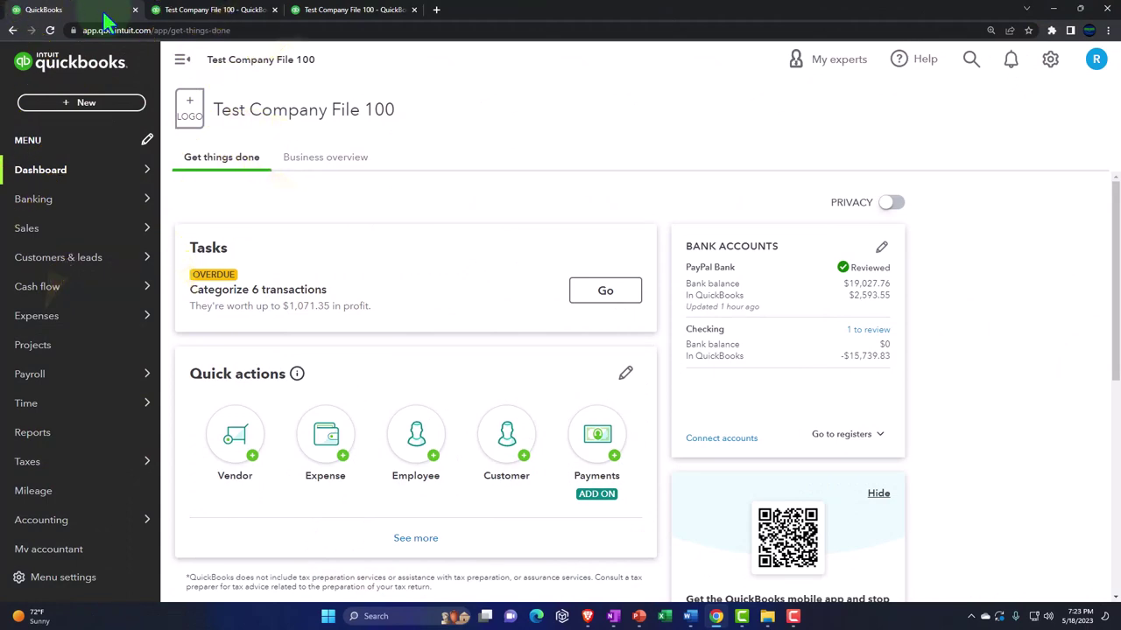
left_click(63, 201)
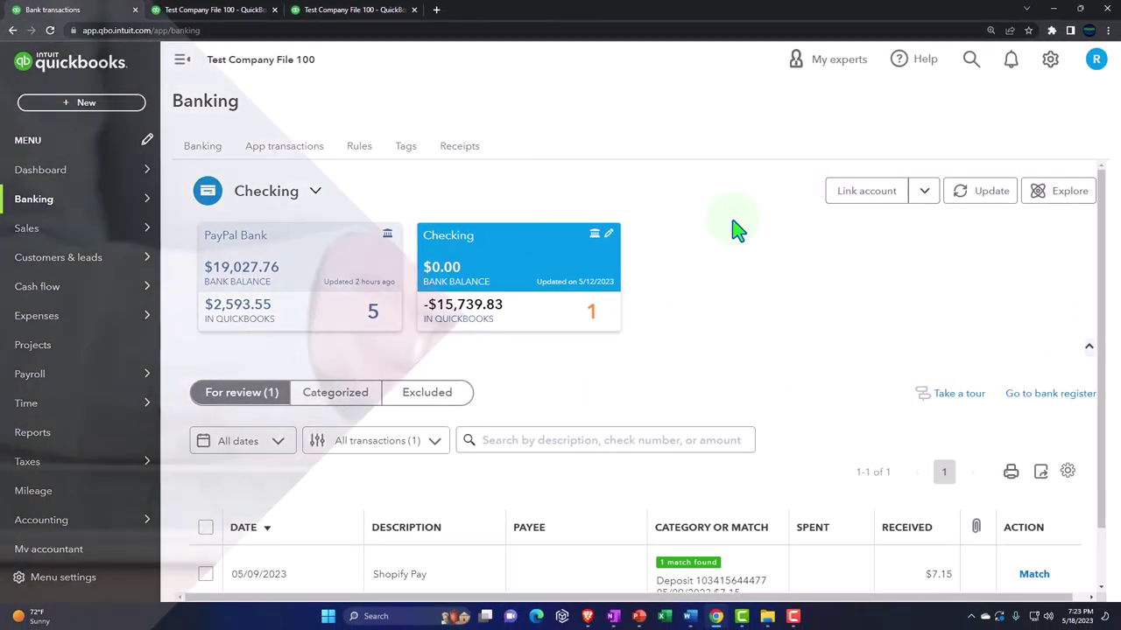
scroll(735, 230, "down", 1)
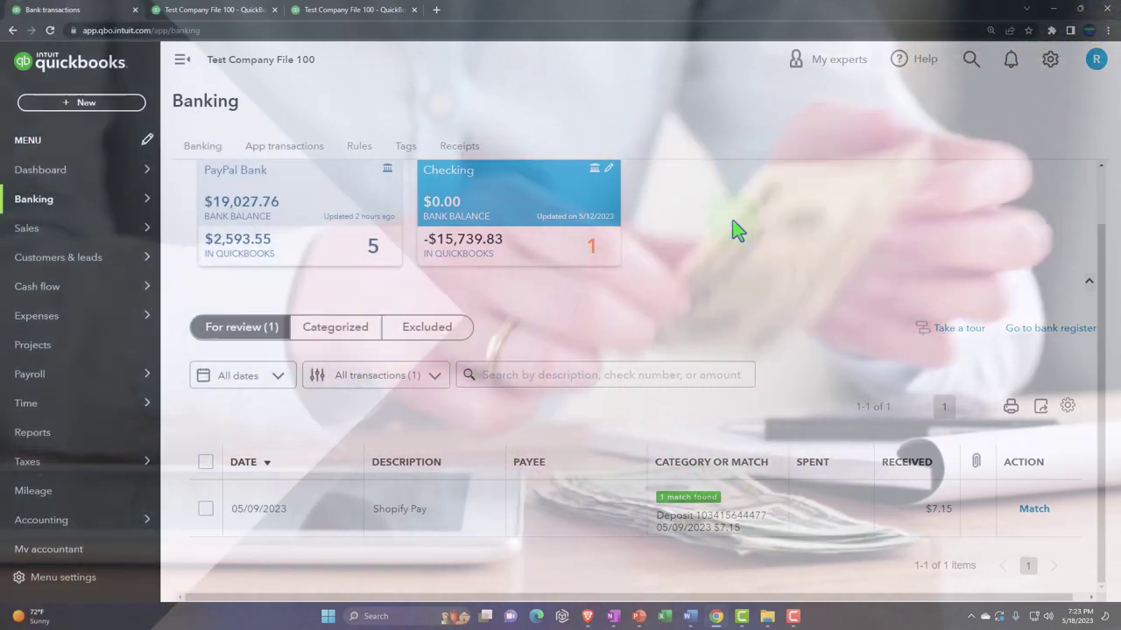
left_click(736, 229)
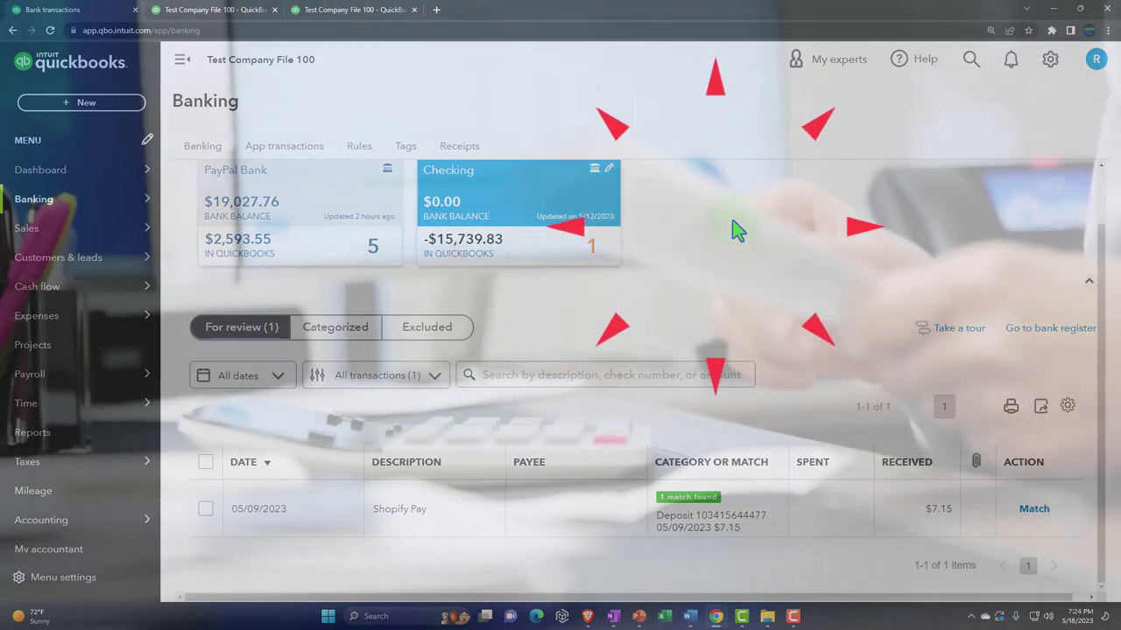
Start a new expense transaction and open its payee list
left_click(96, 105)
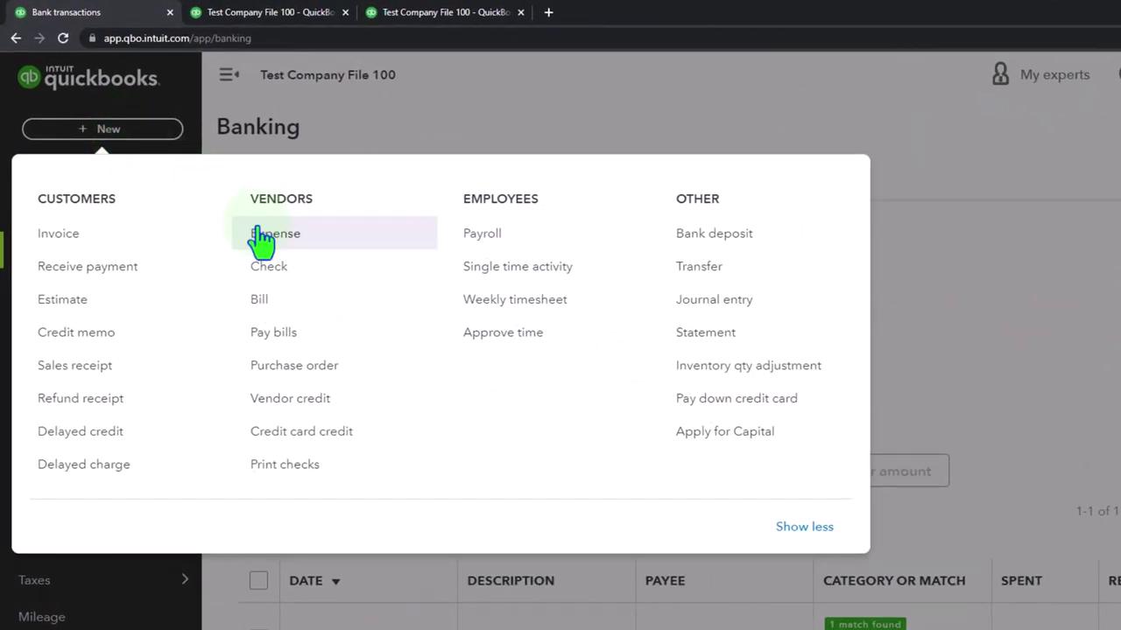
left_click(262, 236)
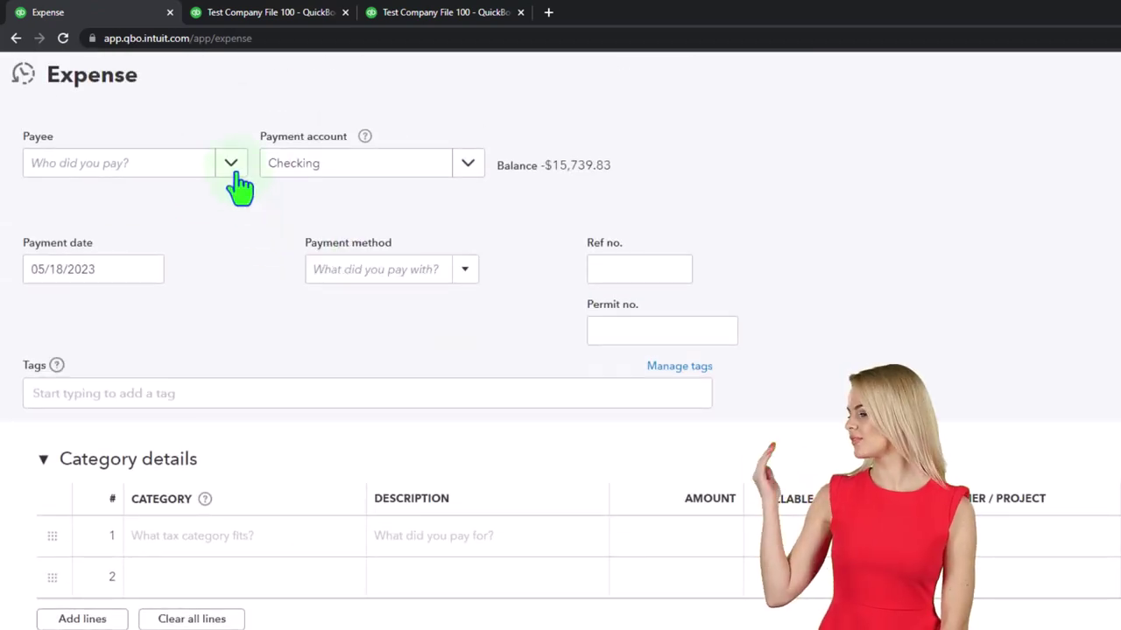
left_click(154, 176)
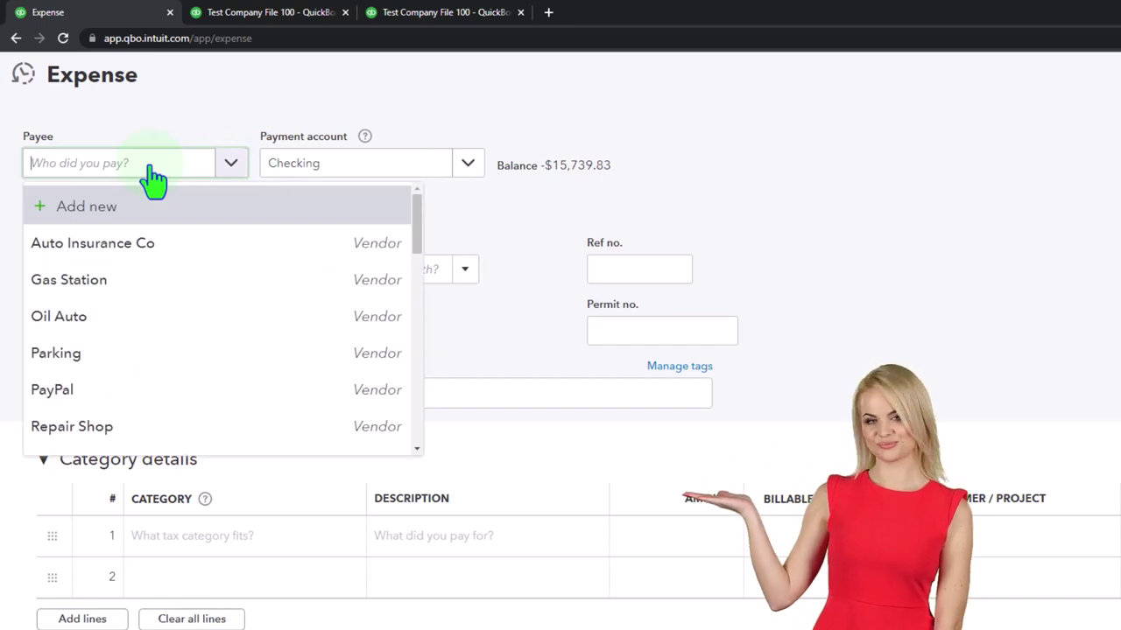
type("Utili")
key("BackSpace")
key("BackSpace")
key("BackSpace")
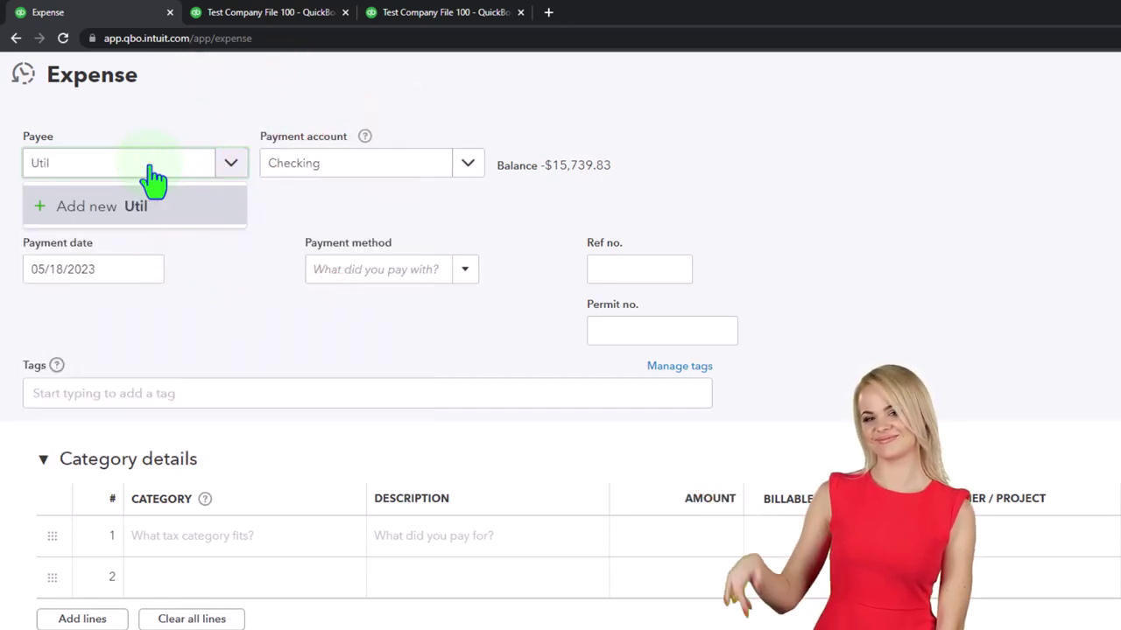
key("BackSpace")
key("BackSpace")
key("BackSpace")
key("BackSpace")
Enter Gas Co as the expense's payee and save it as a new vendor
type("Ga")
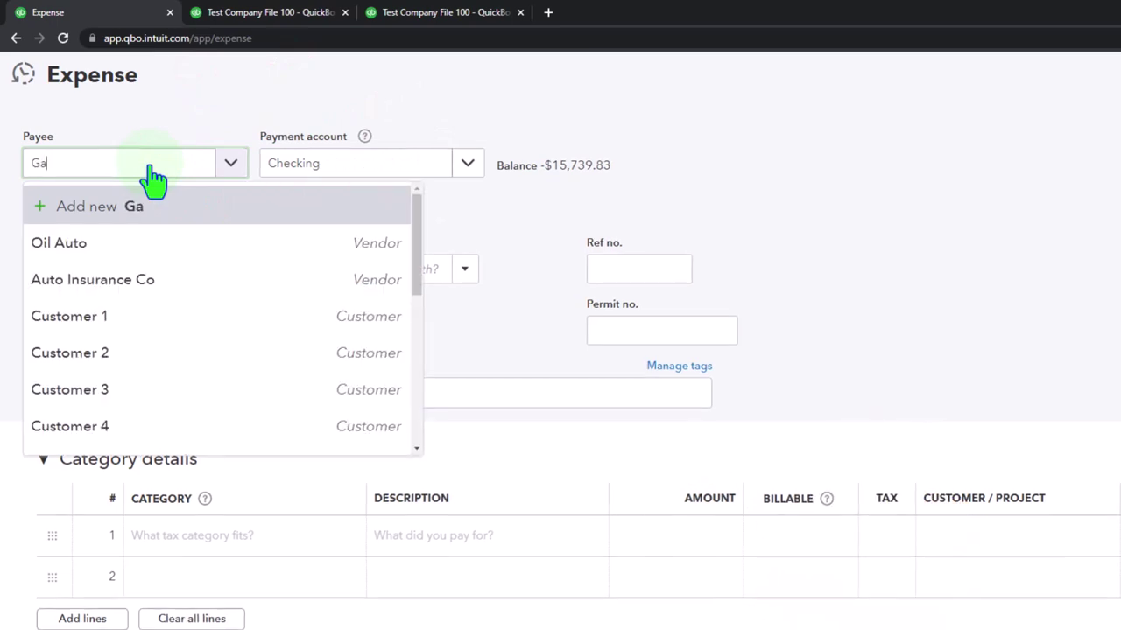
type("s Co")
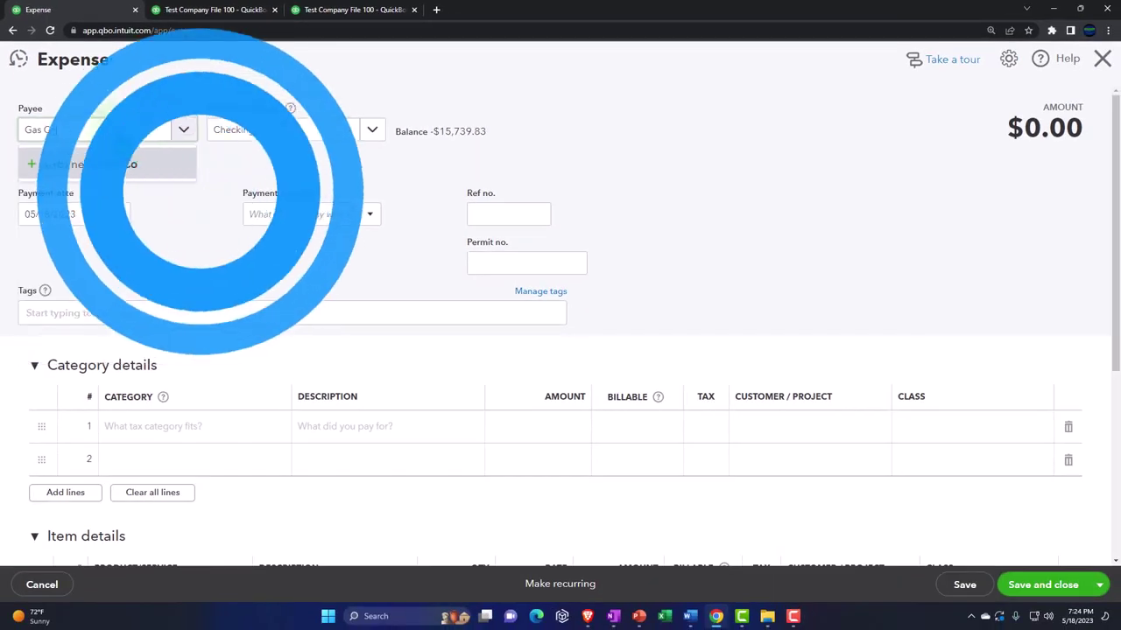
left_click(96, 163)
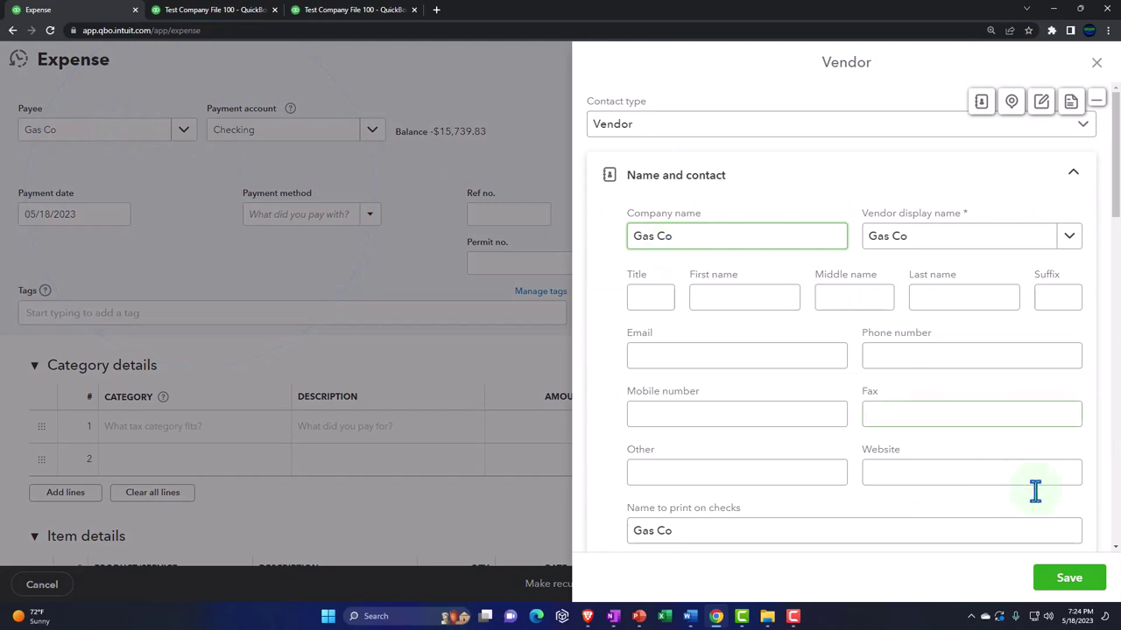
left_click(1069, 580)
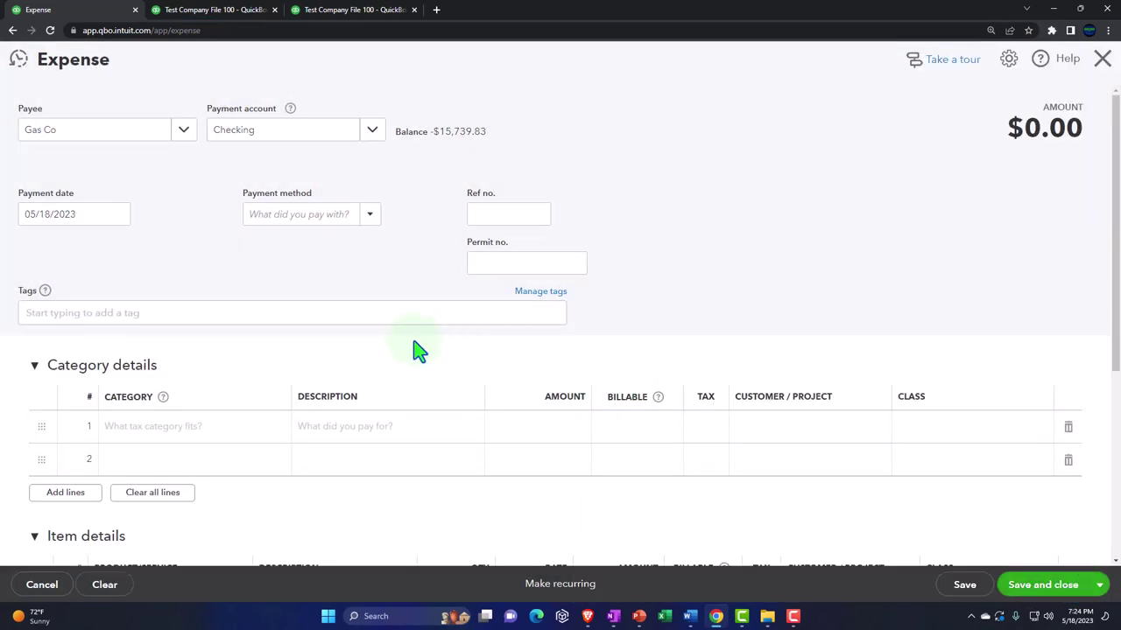
Set the expense's payment date to 01/30/2023
left_click(98, 214)
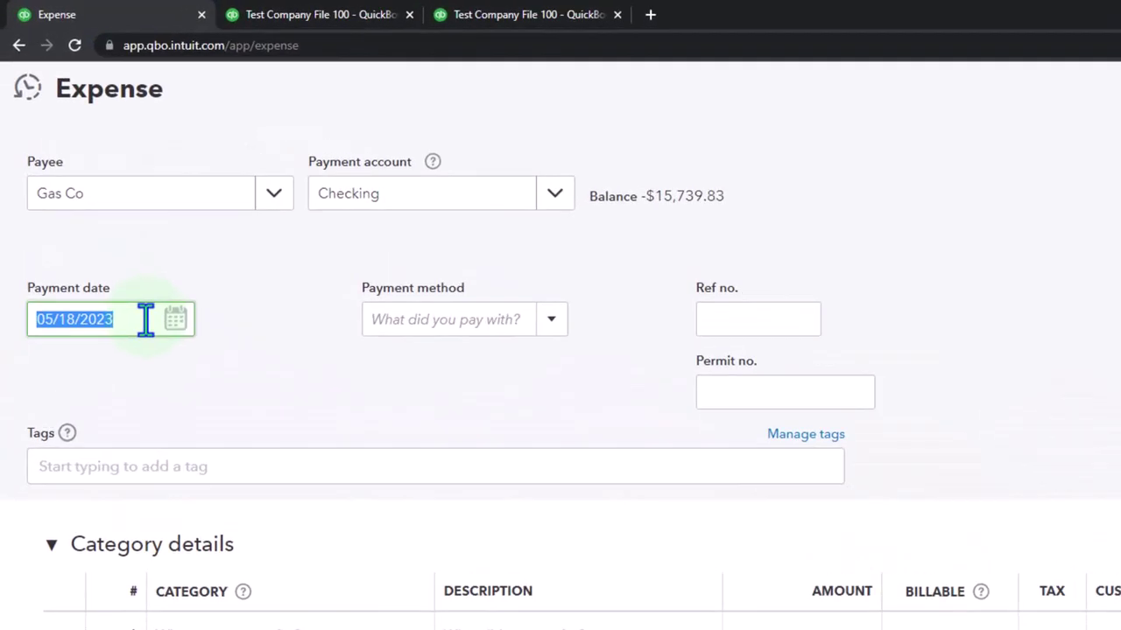
type("05")
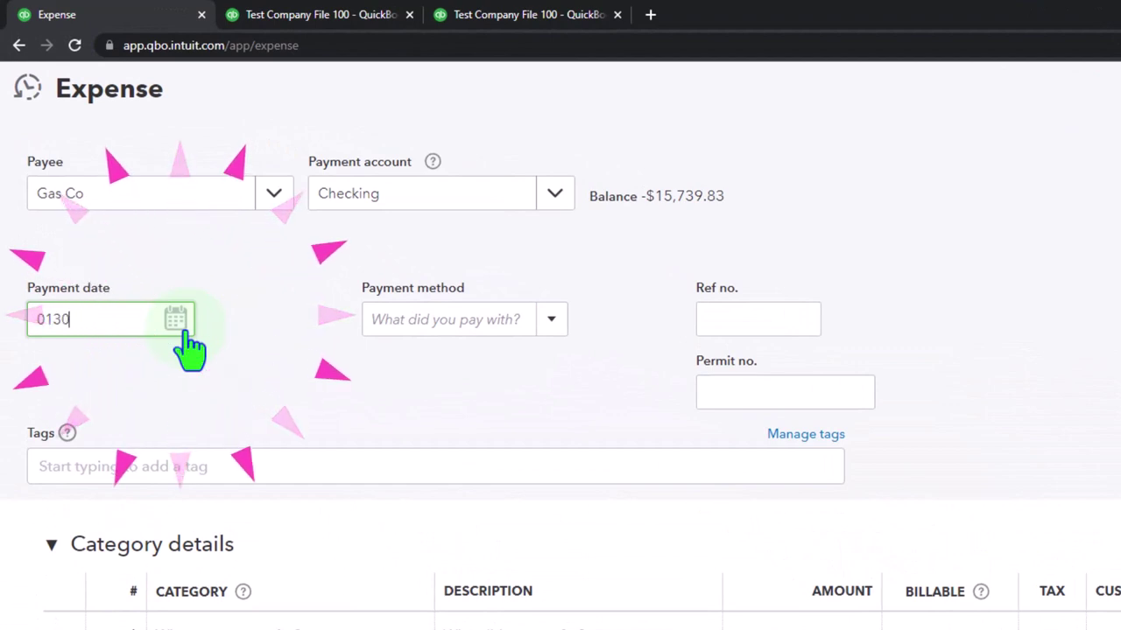
left_click(144, 331)
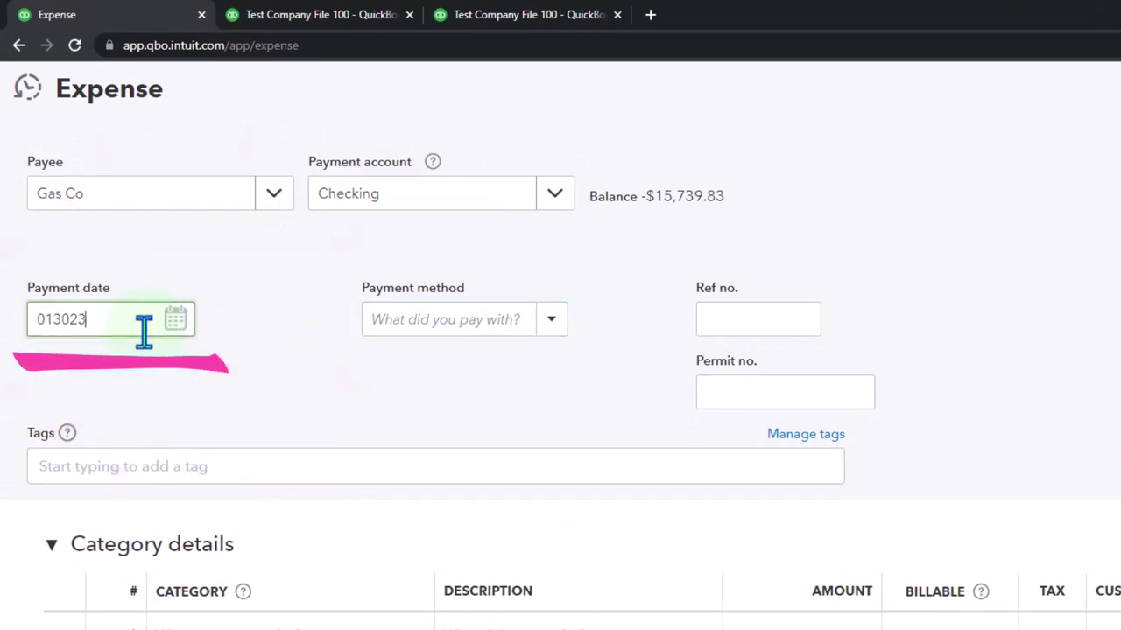
key("Tab")
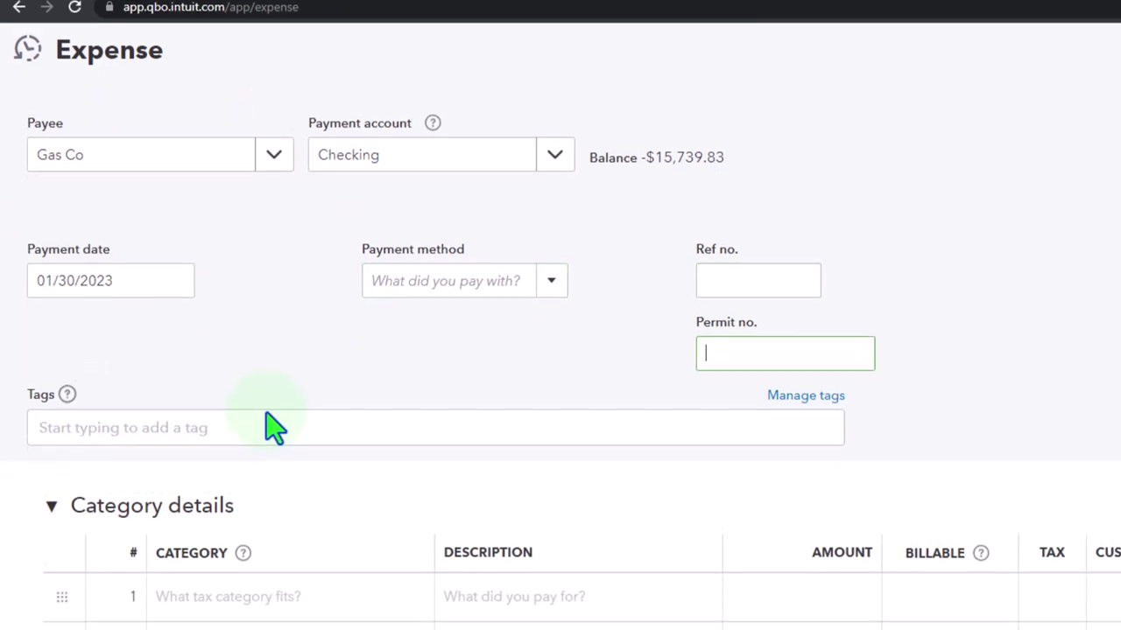
Set the category of the expense's first line to Utilities
key("Tab")
left_click(293, 333)
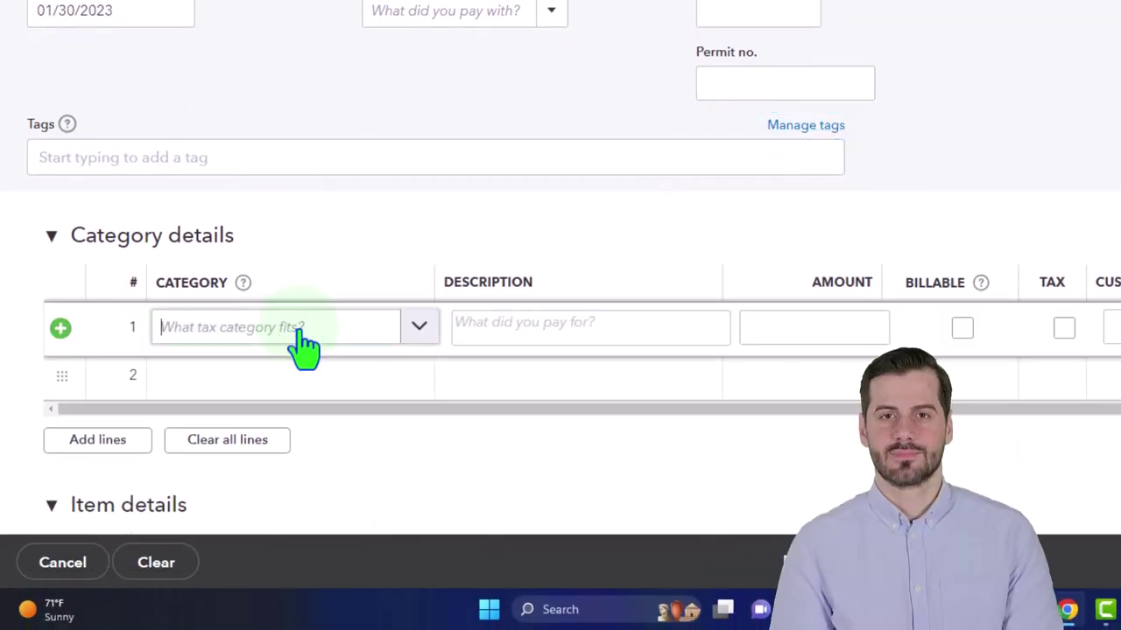
left_click(298, 333)
type("Ut")
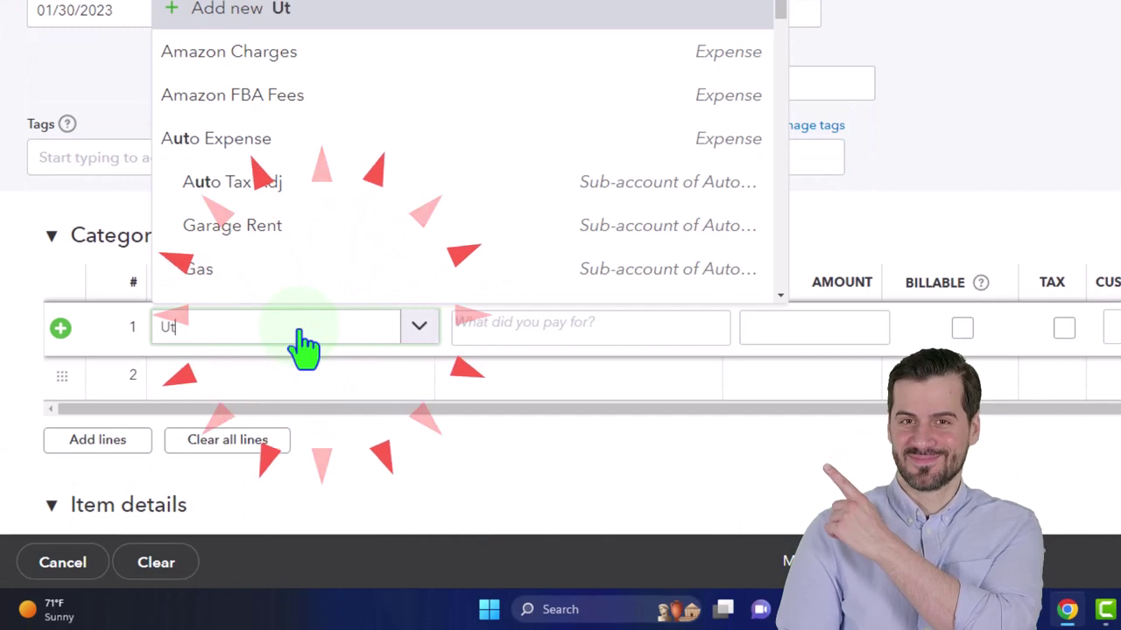
type("i")
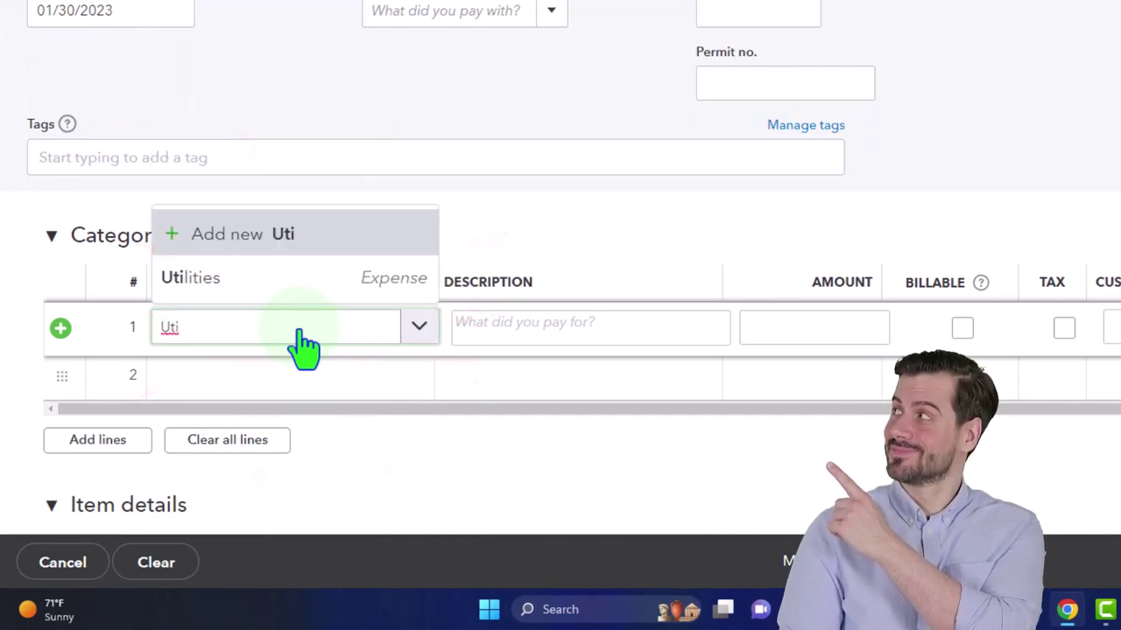
left_click(244, 285)
key("Tab")
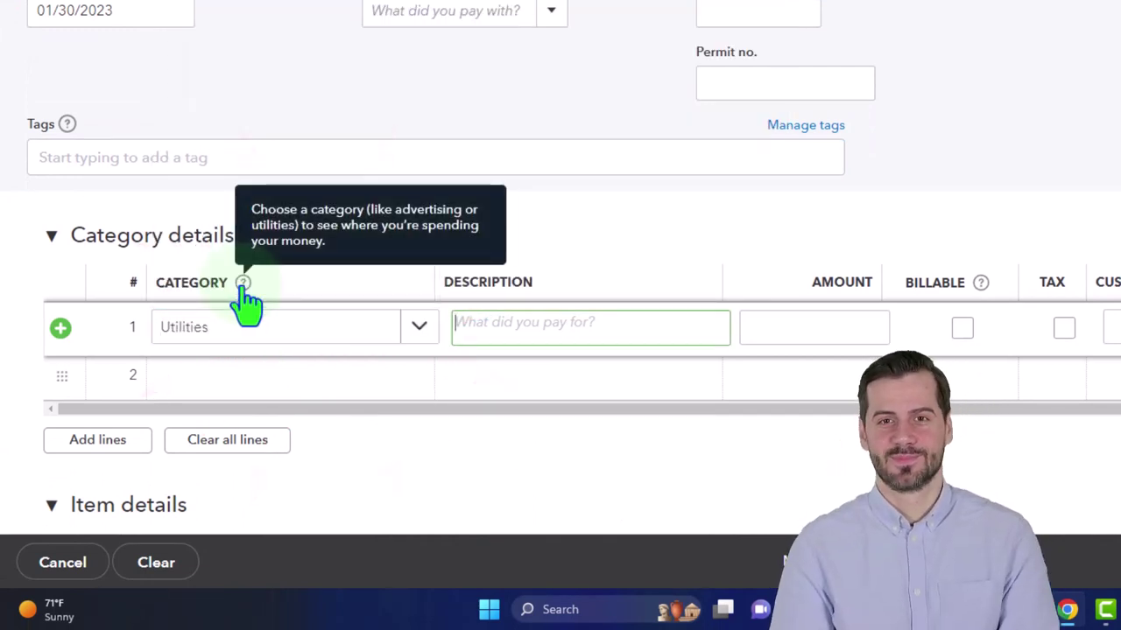
key("Tab")
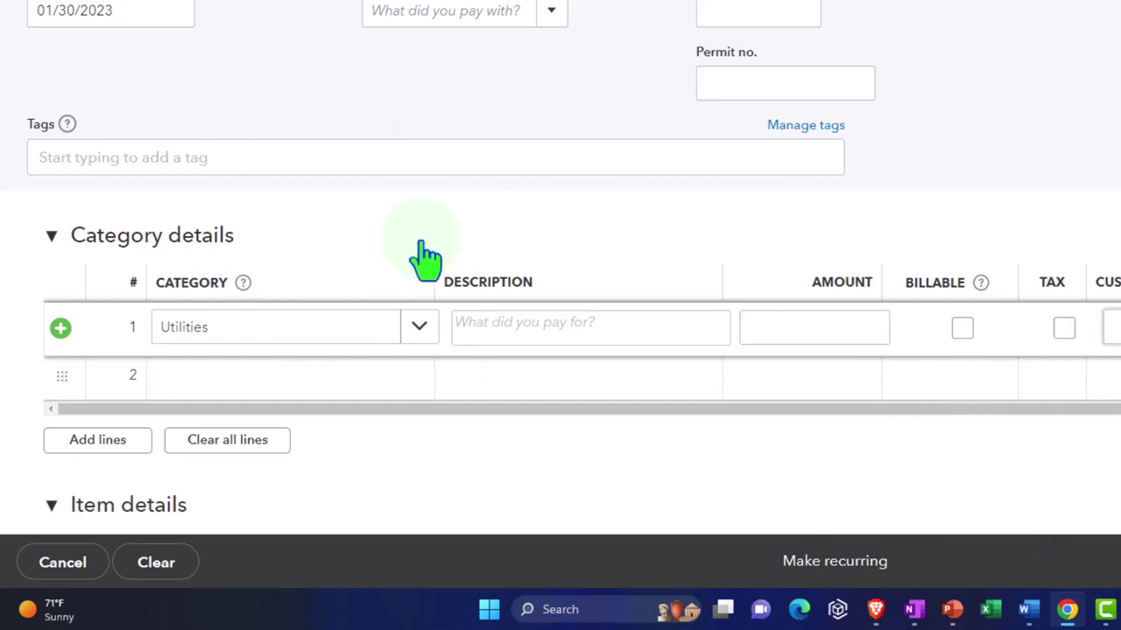
Enter 750 as the first line's amount, save the Gas Co expense and start a new one
left_click(837, 336)
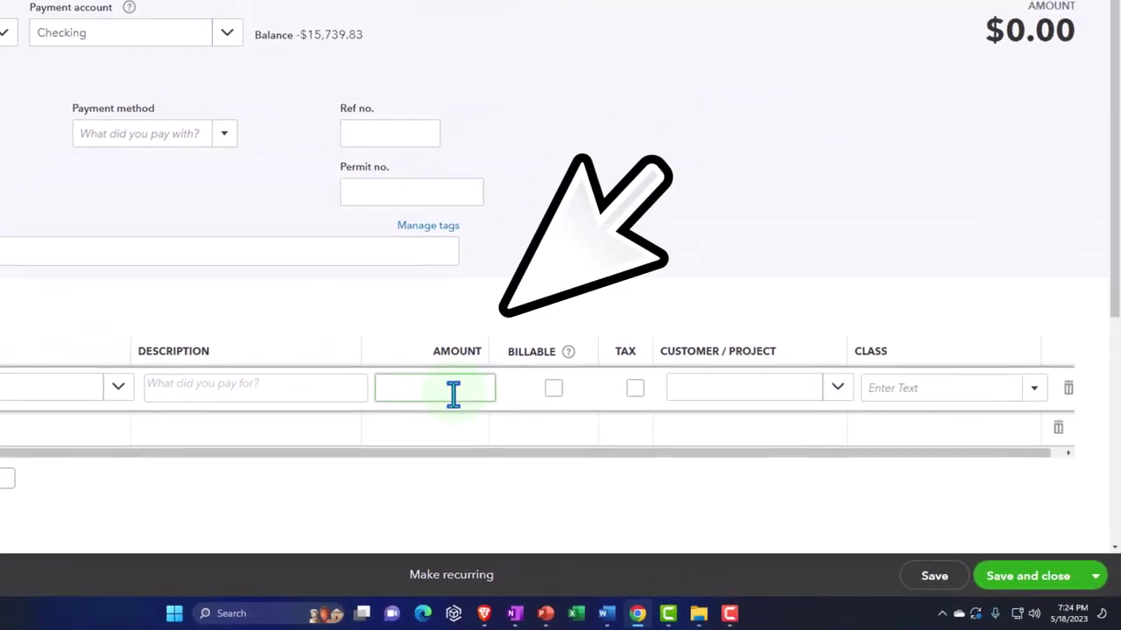
type("750")
key("Tab")
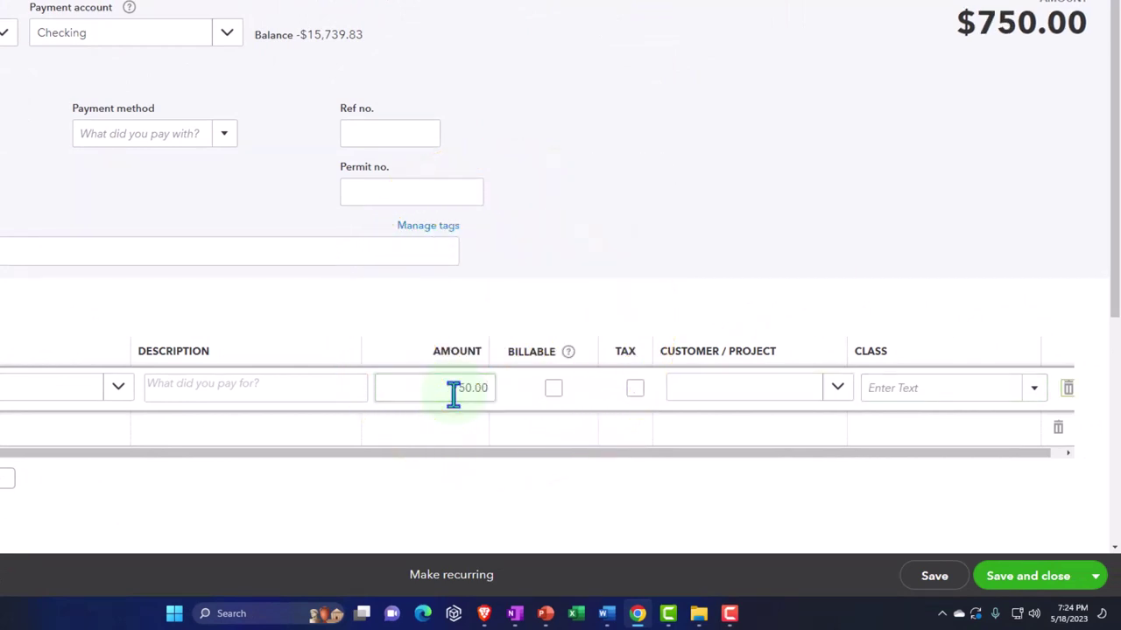
left_click(1095, 578)
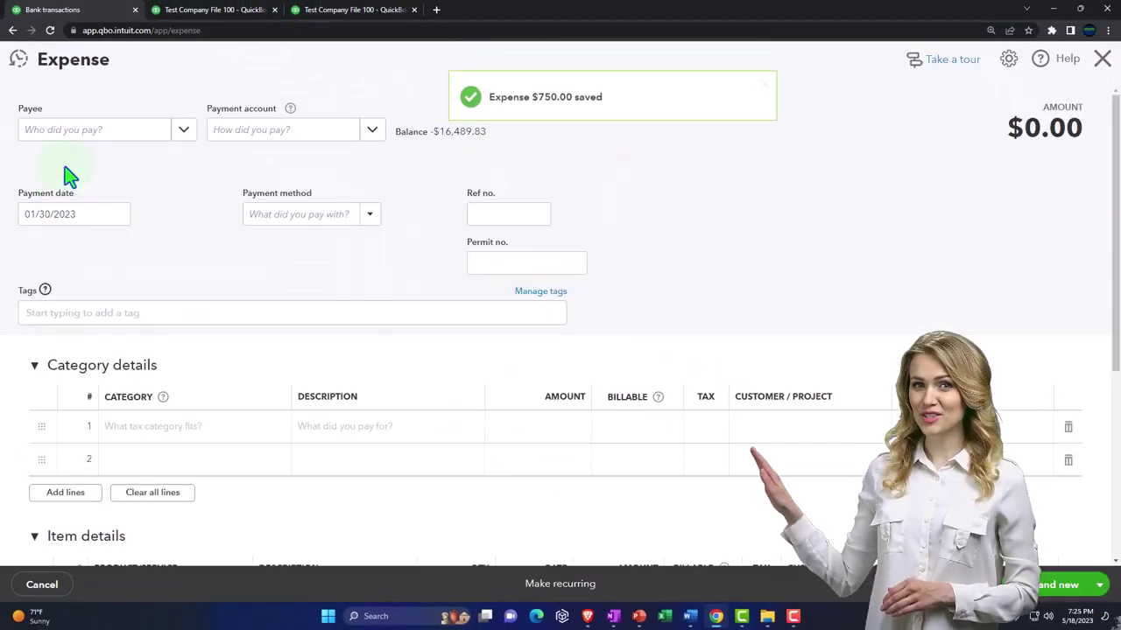
Enter Electric Co as the new expense's payee and save it as a new vendor
left_click(74, 131)
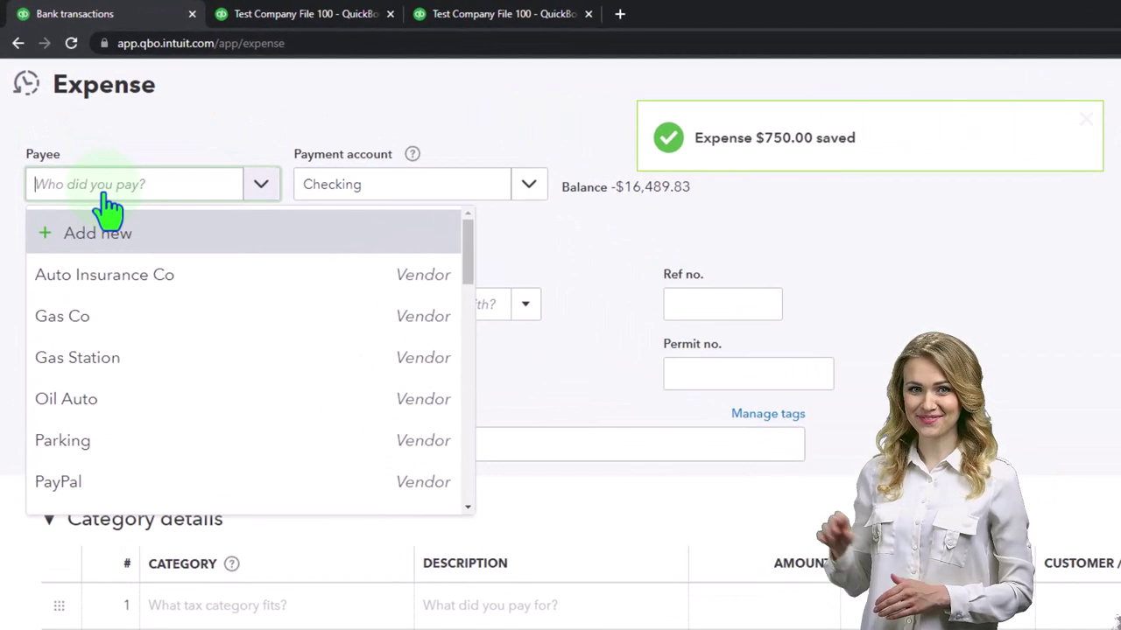
type("Gas")
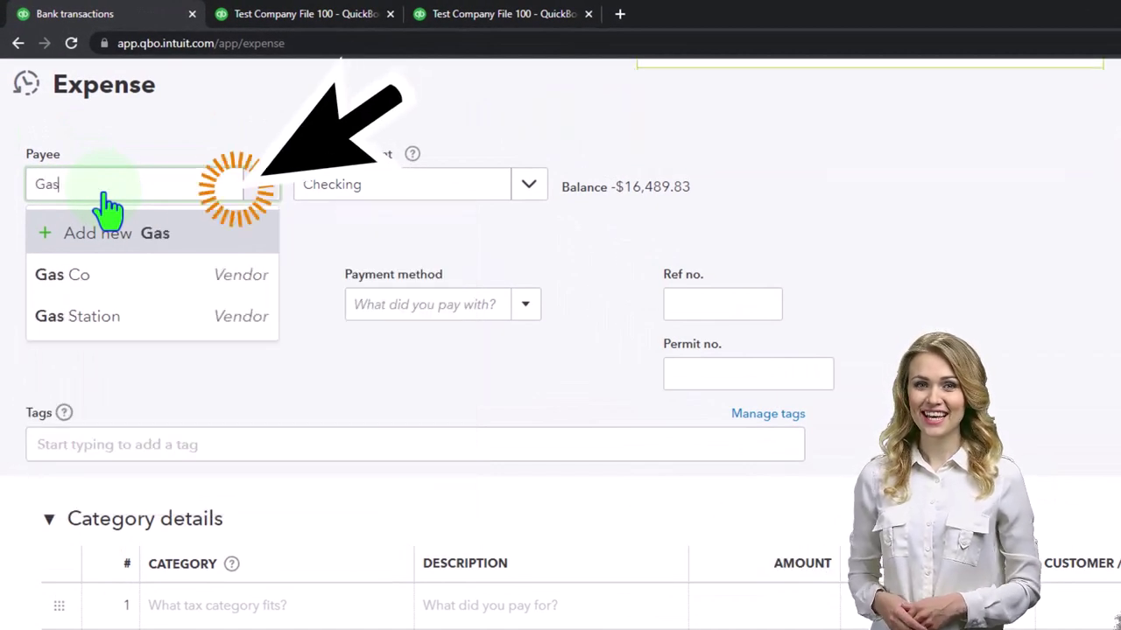
key("BackSpace")
key("BackSpace")
key("BackSpace")
type("Eli")
type("ectric Co")
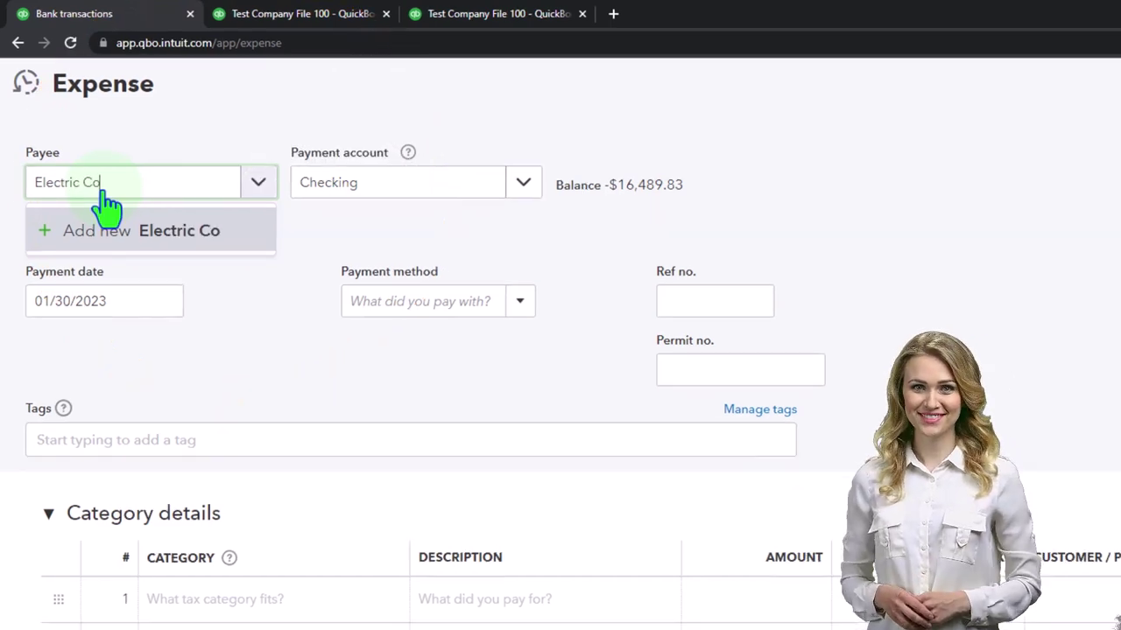
left_click(109, 229)
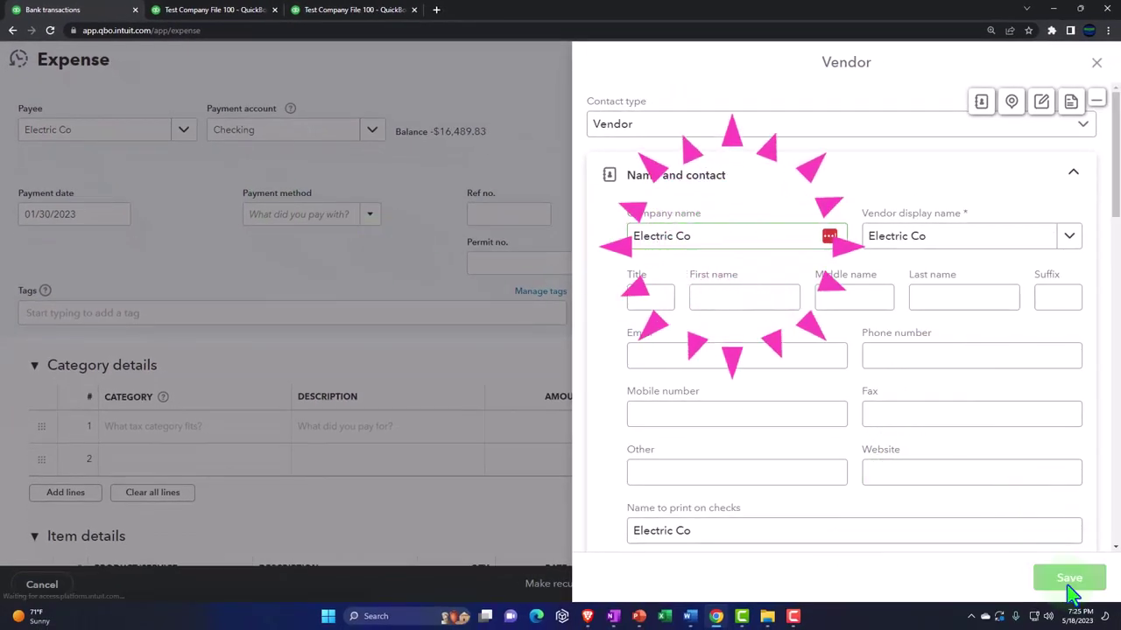
left_click(1066, 581)
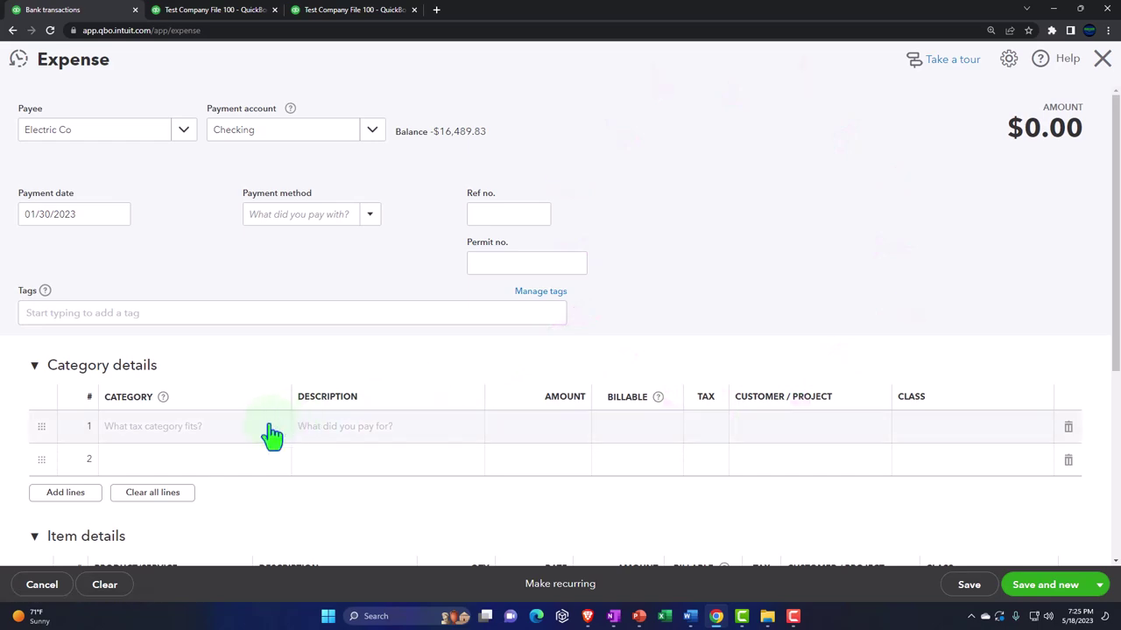
left_click(199, 442)
type("u")
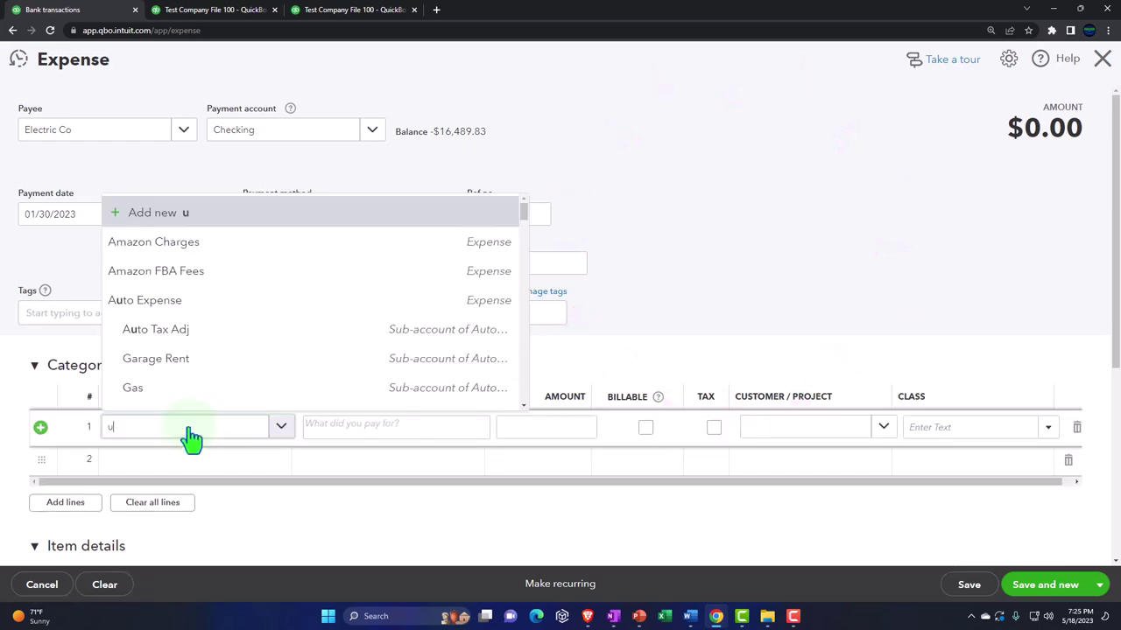
type("t")
key("Down")
key("Down")
key("Down")
key("Down")
key("Down")
key("Down")
key("Down")
key("Down")
key("Down")
key("Down")
key("Down")
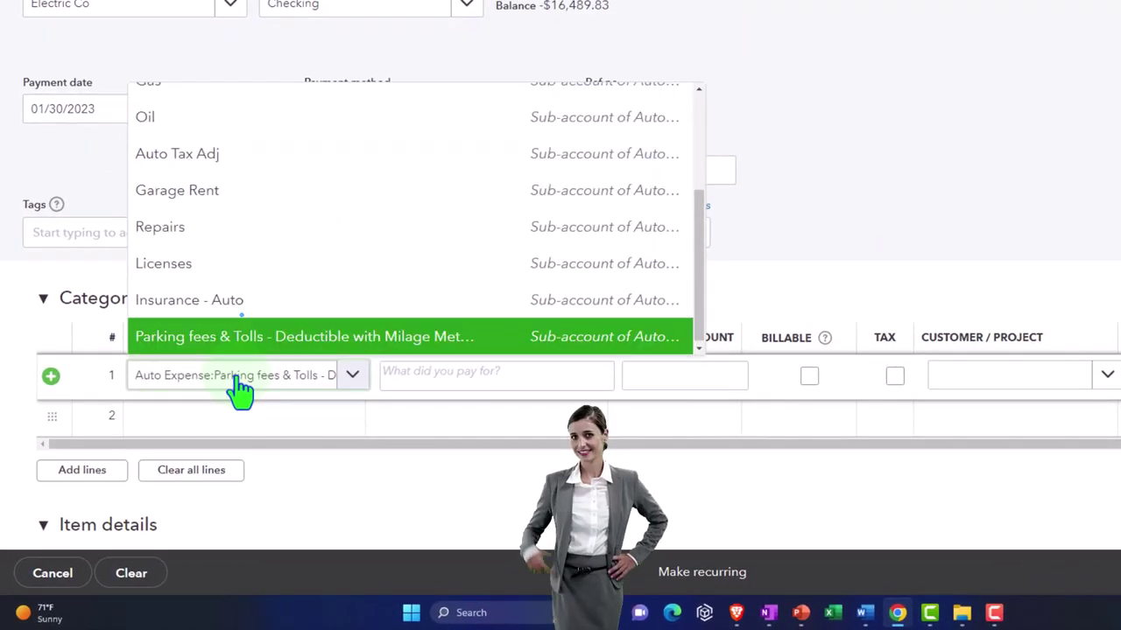
left_click(237, 377)
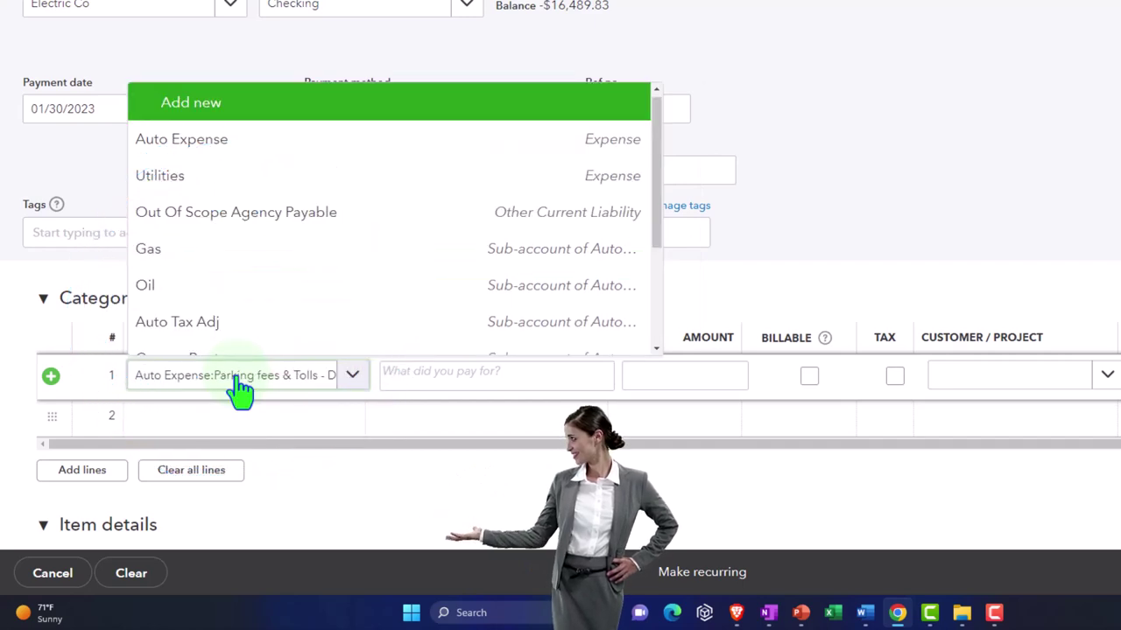
key("BackSpace")
key("BackSpace")
key("BackSpace")
key("BackSpace")
key("BackSpace")
key("BackSpace")
key("BackSpace")
key("BackSpace")
key("BackSpace")
key("BackSpace")
key("BackSpace")
key("BackSpace")
key("BackSpace")
key("BackSpace")
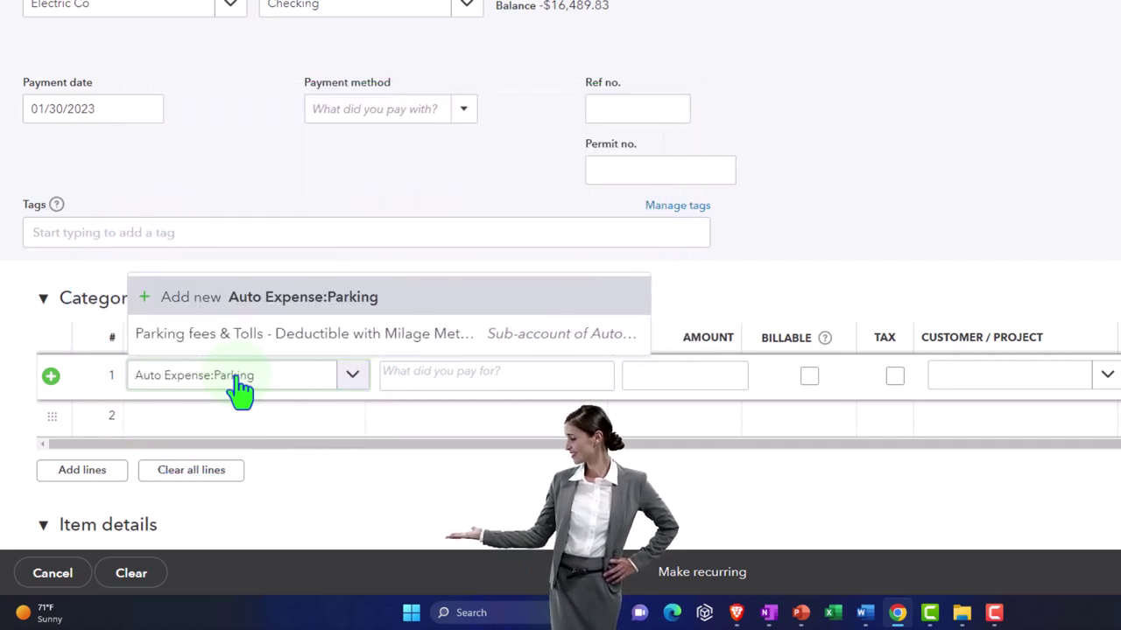
Assign the Utilities category to the Electric Co expense's first line
type("Uti")
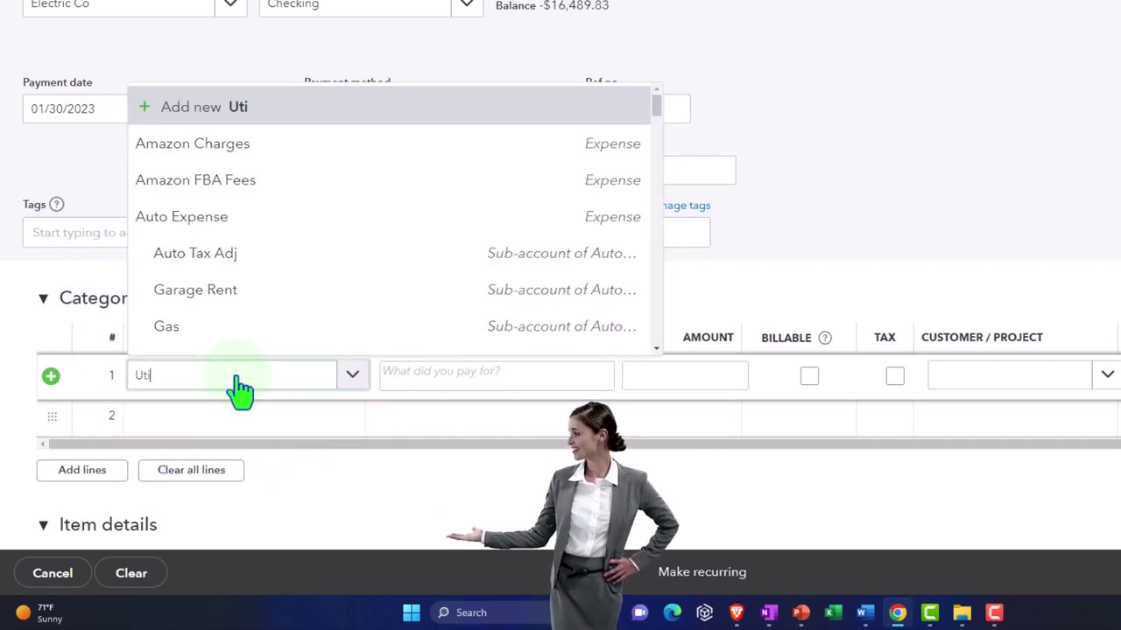
type("ti")
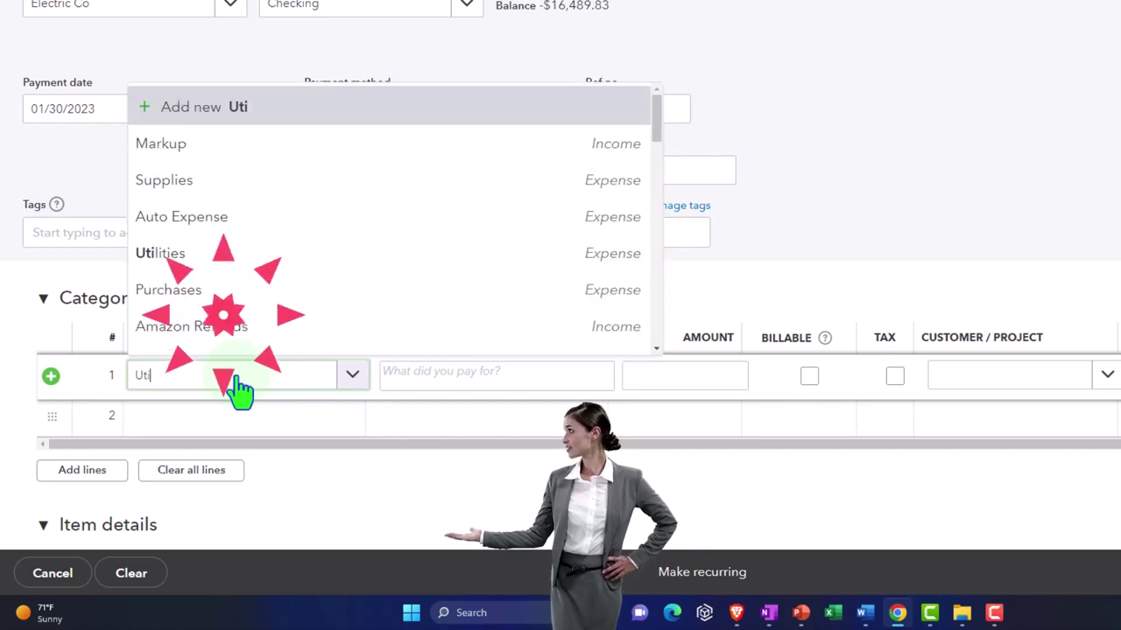
left_click(204, 357)
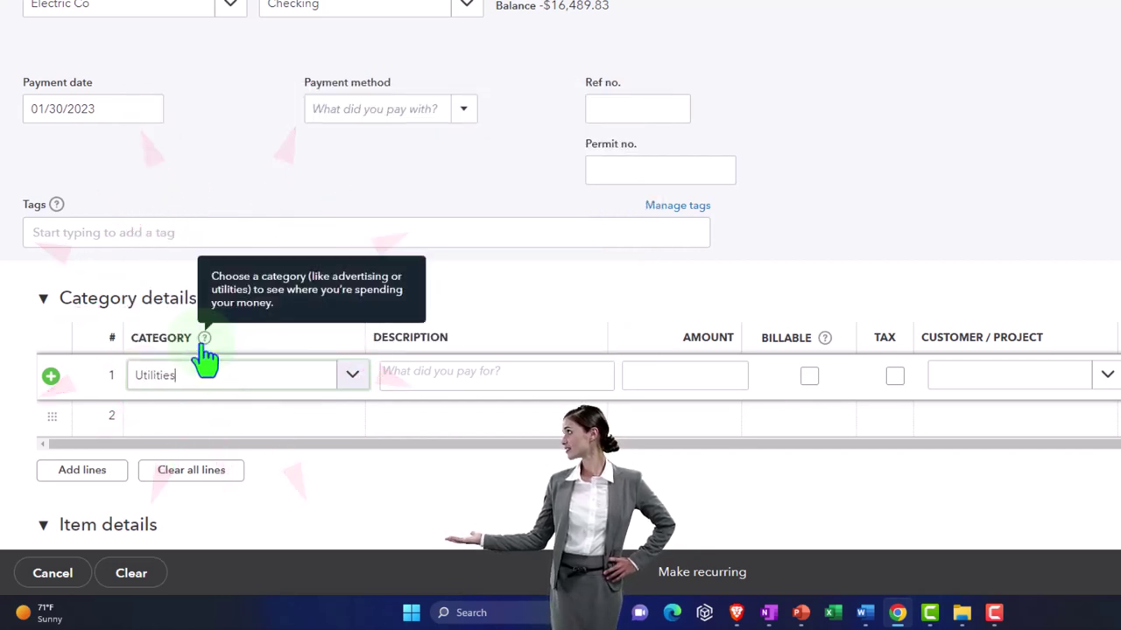
Enter 550 as the Utilities line's amount, save the Electric Co expense and start a new one
left_click(731, 375)
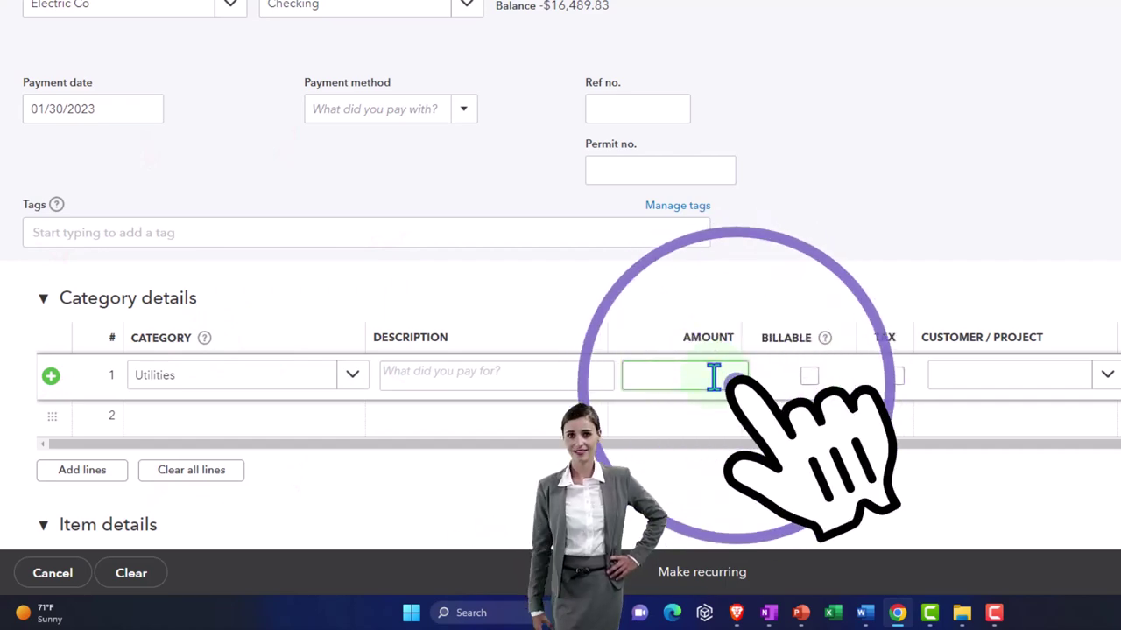
type("550")
key("Tab")
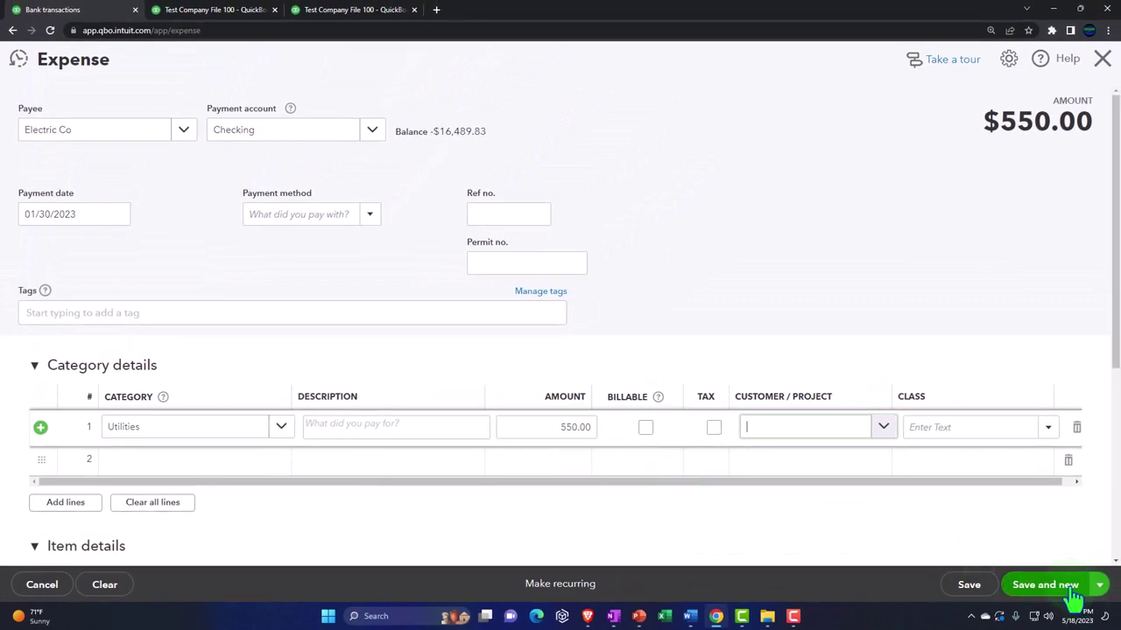
left_click(1072, 588)
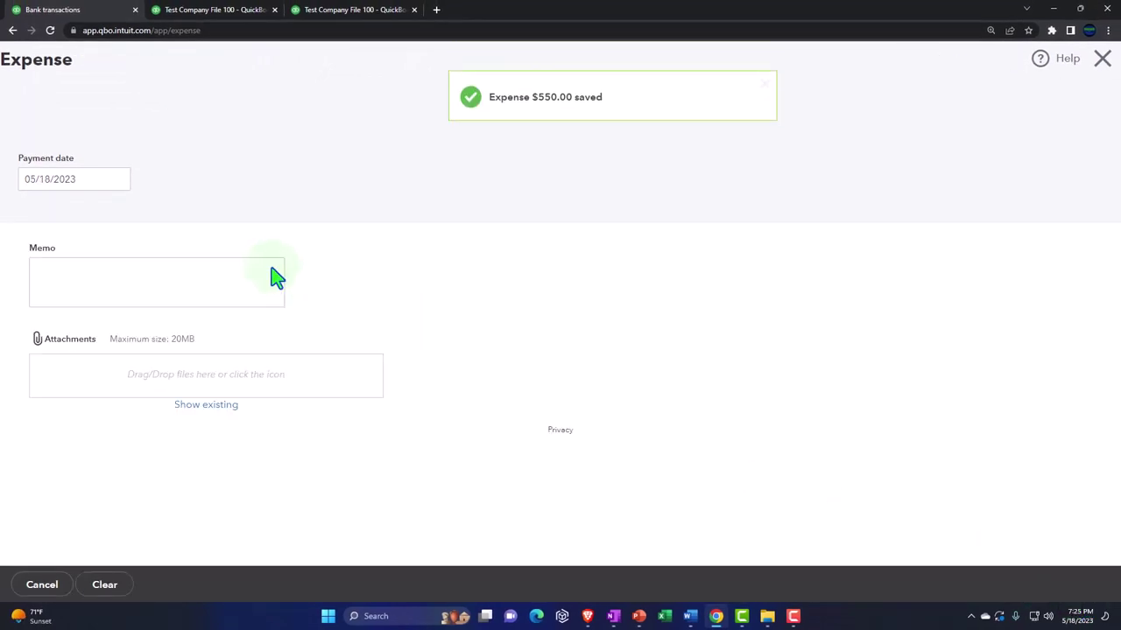
Add the new expense's payee as a vendor, correcting the company name's spelling to Landlord, and save the vendor
left_click(89, 141)
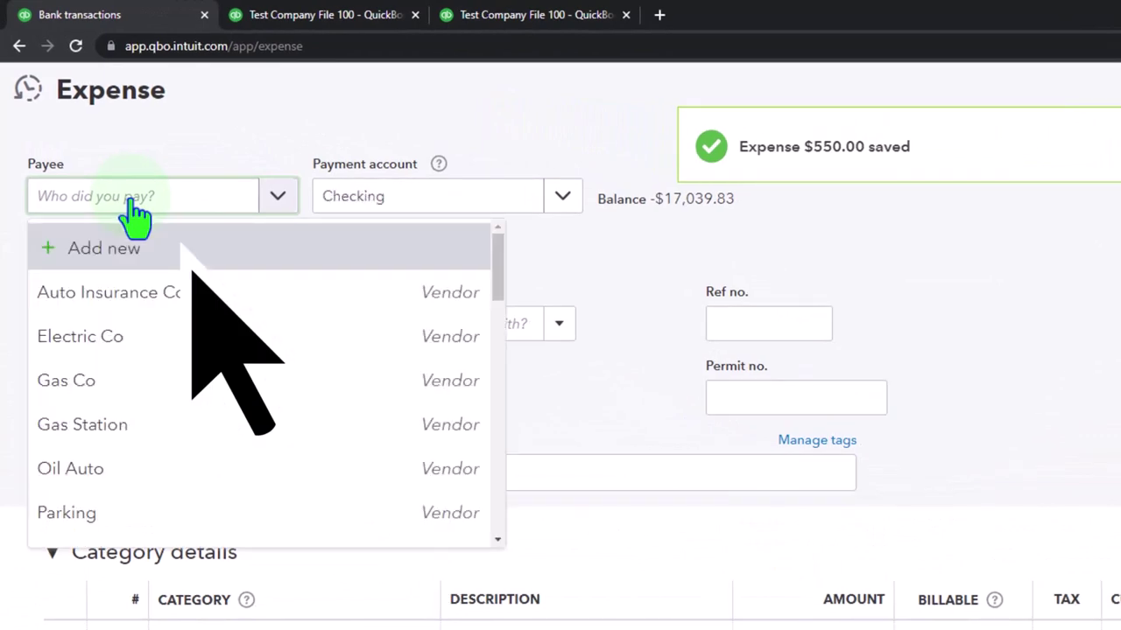
type("Landloar")
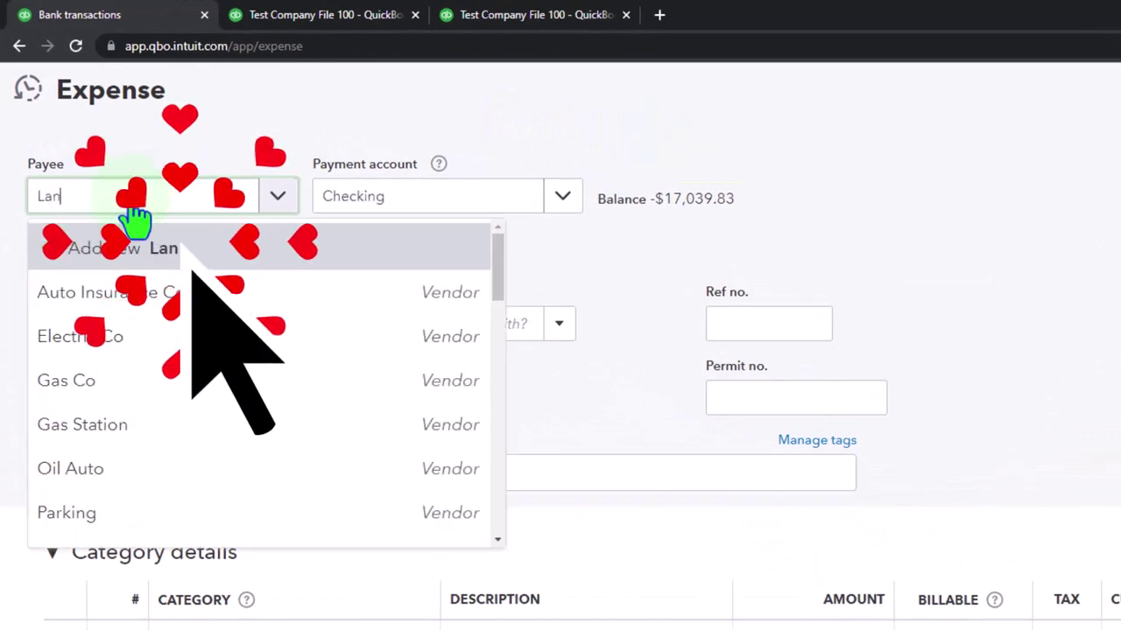
type("d")
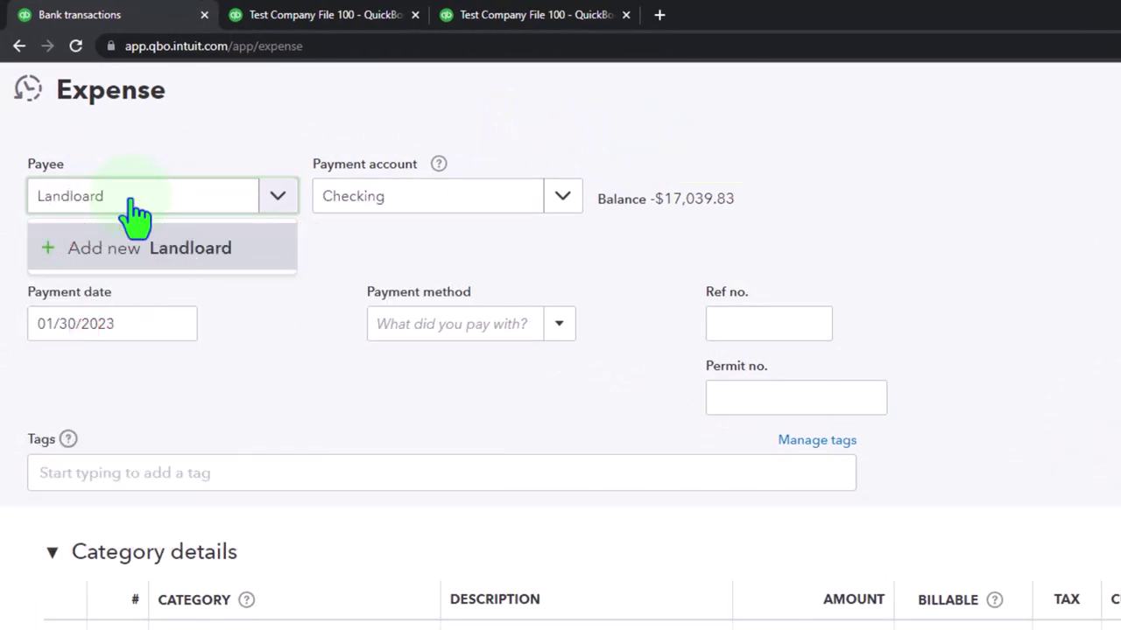
key("Return")
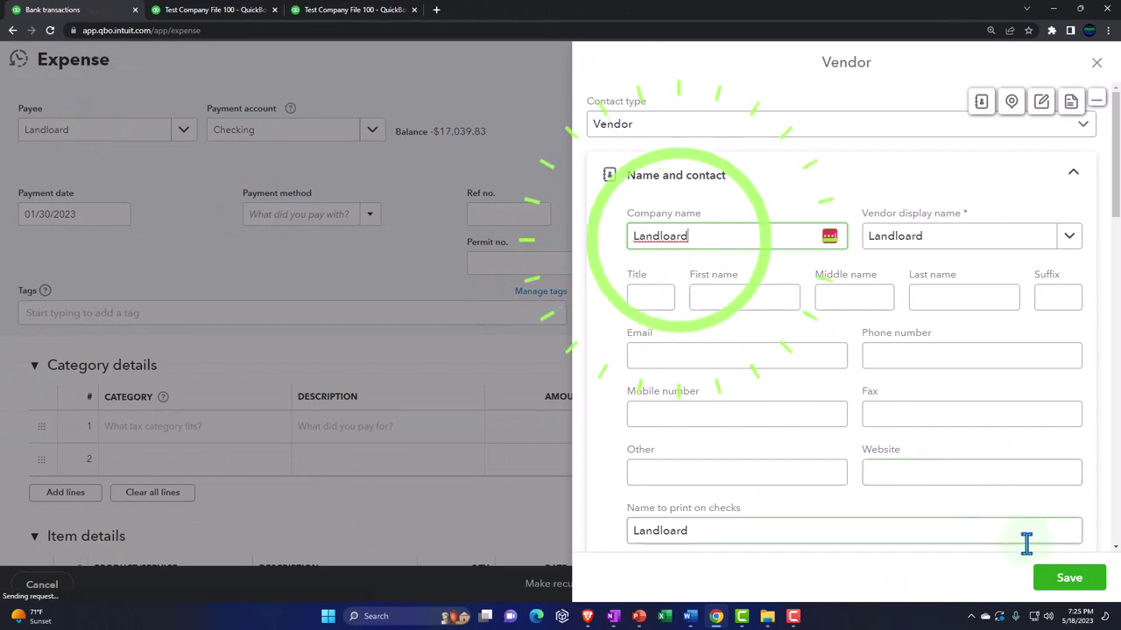
right_click(666, 237)
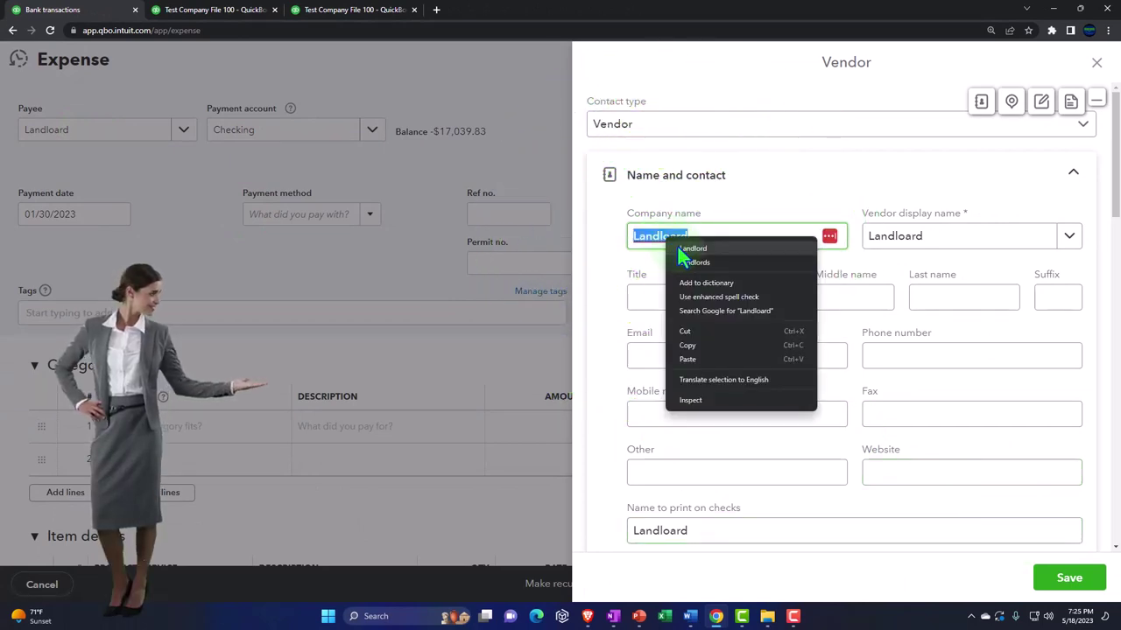
left_click(681, 249)
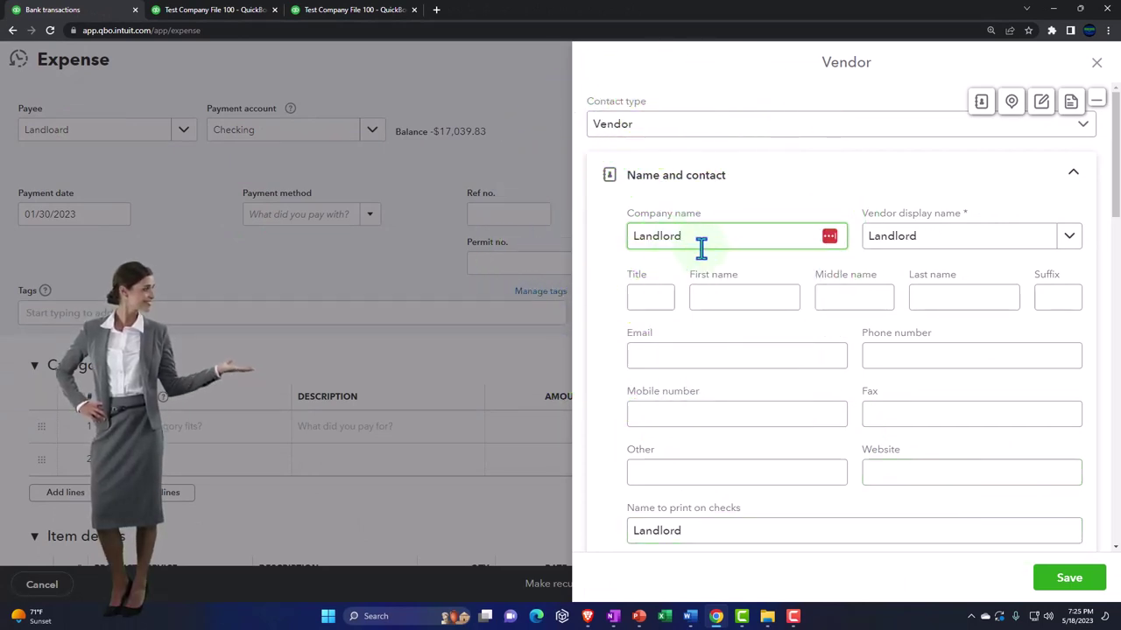
left_click(1066, 579)
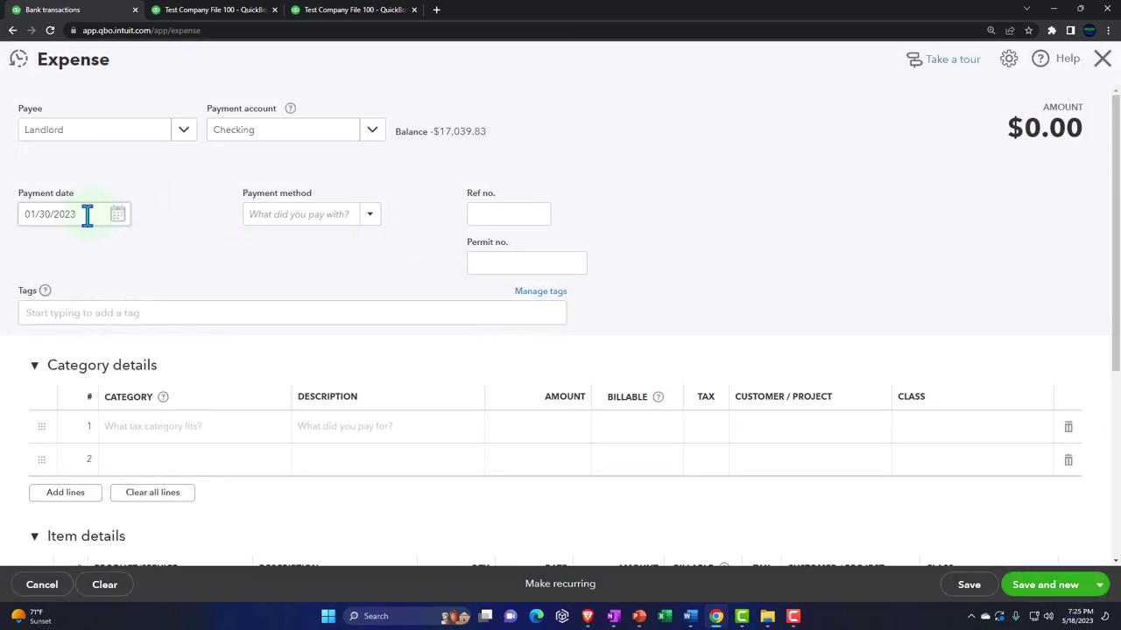
Add a new account named Rent with account type Expenses as the category of the Landlord expense's first line, and save the account
key("Tab")
key("Tab")
key("Tab")
key("Tab")
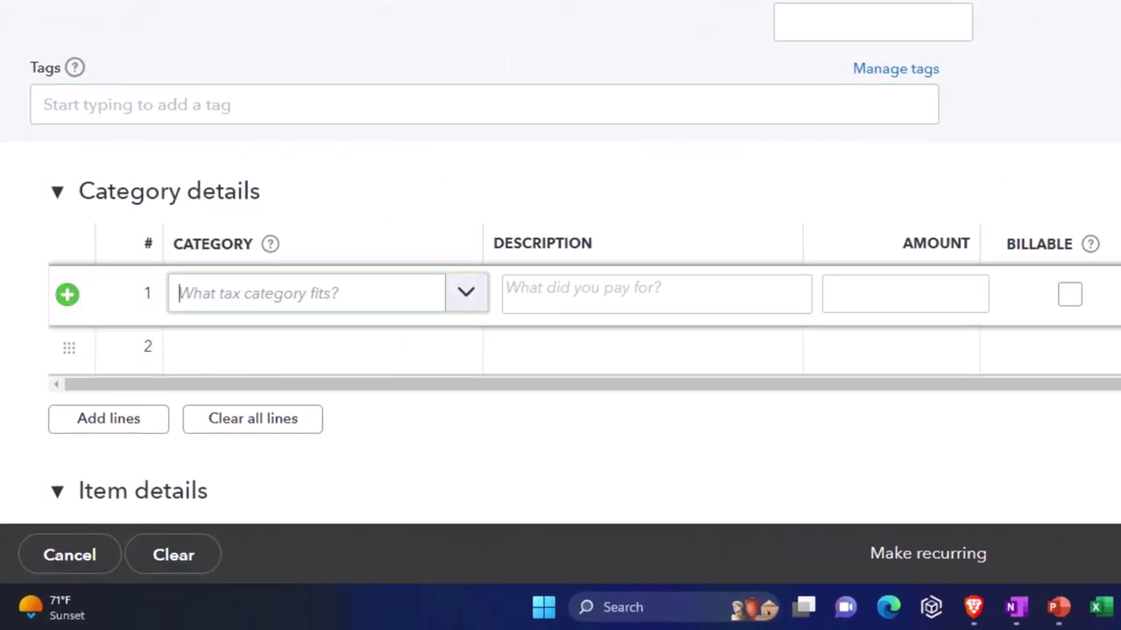
type("Re")
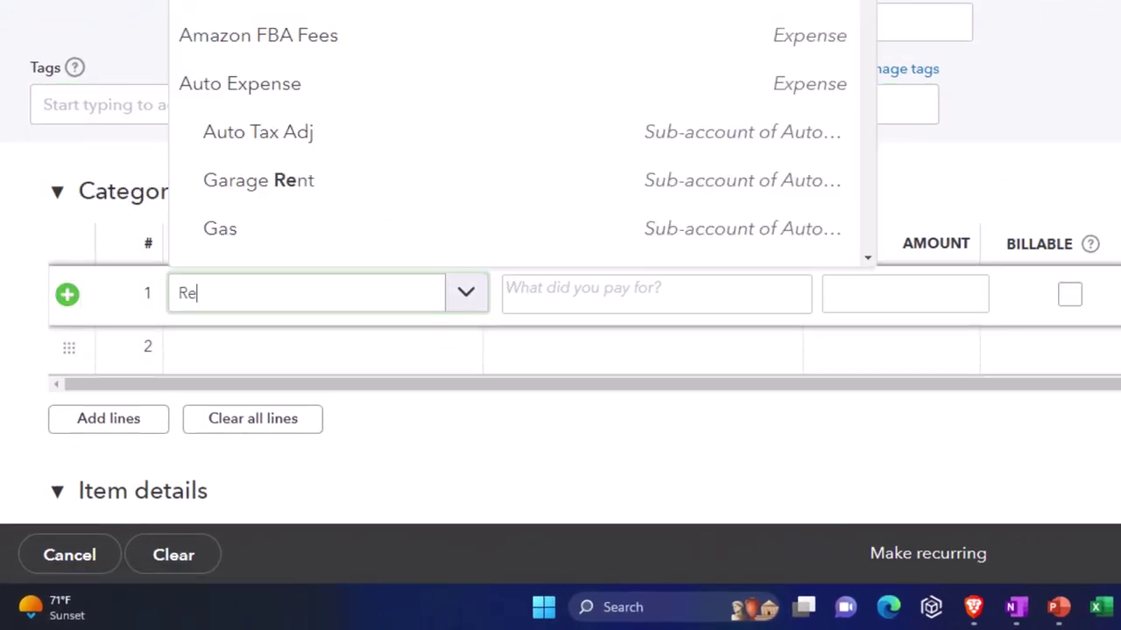
type("nt")
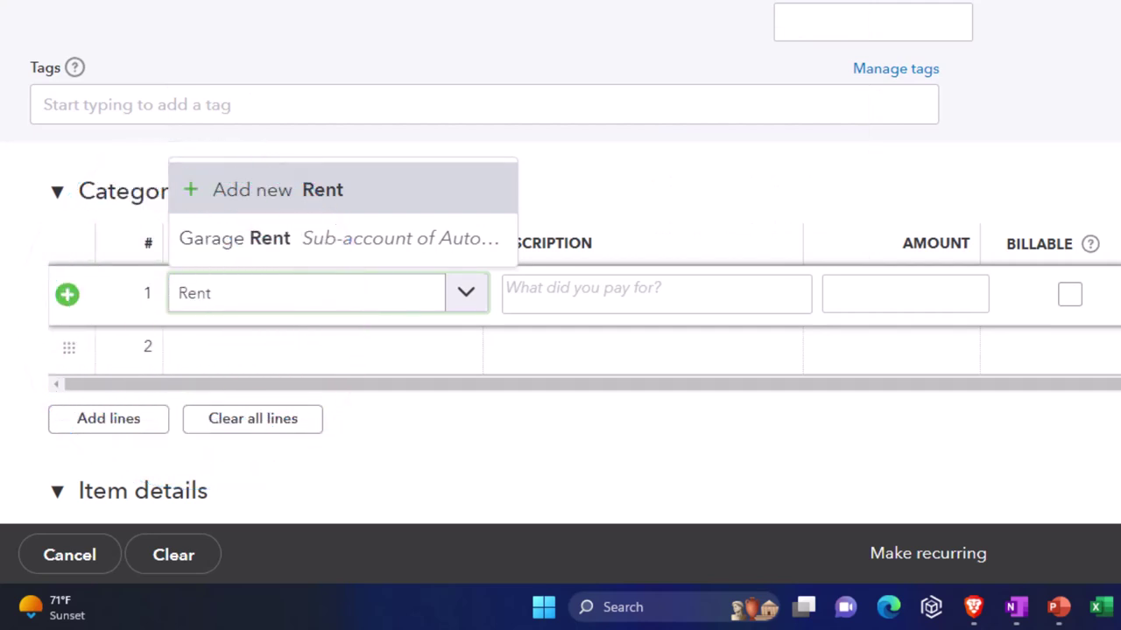
key("Tab")
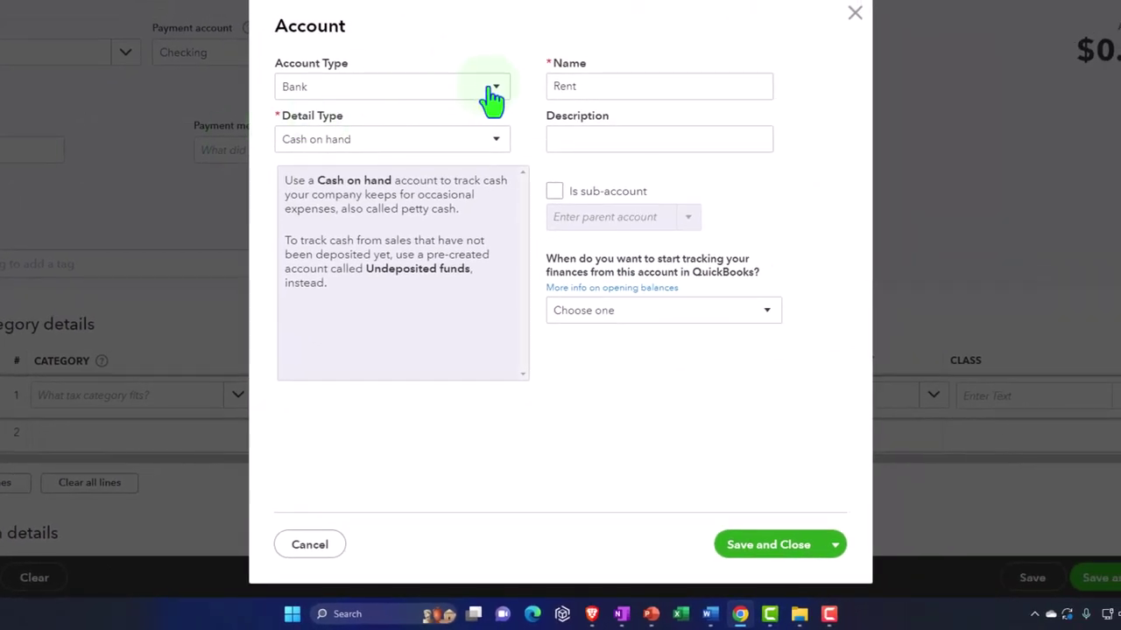
left_click(495, 92)
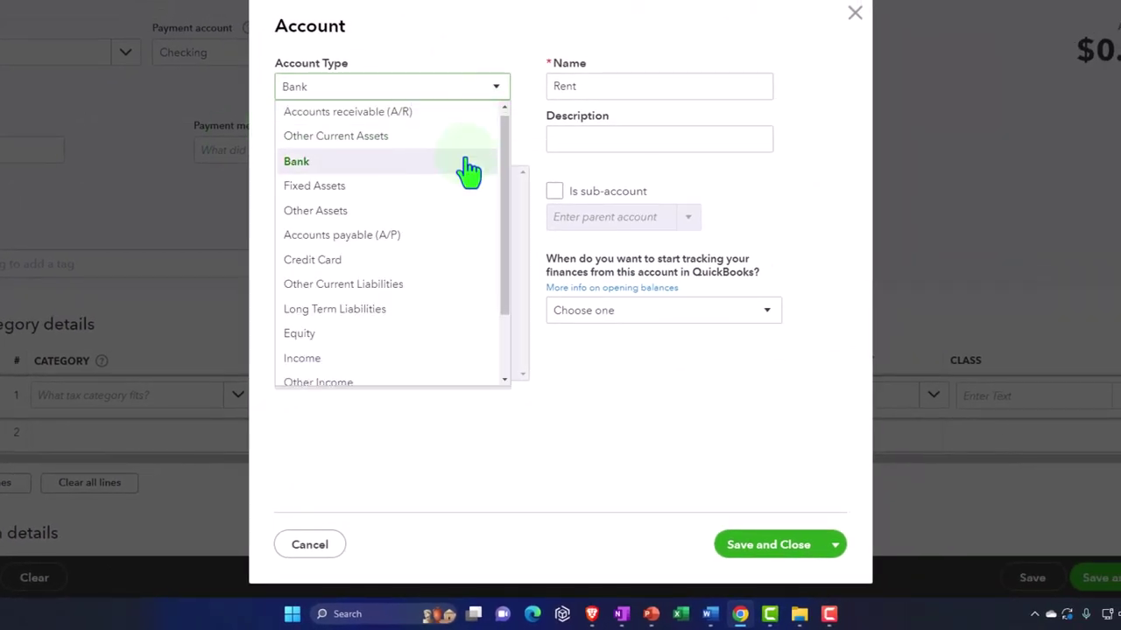
scroll(465, 170, "down", 3)
left_click(337, 351)
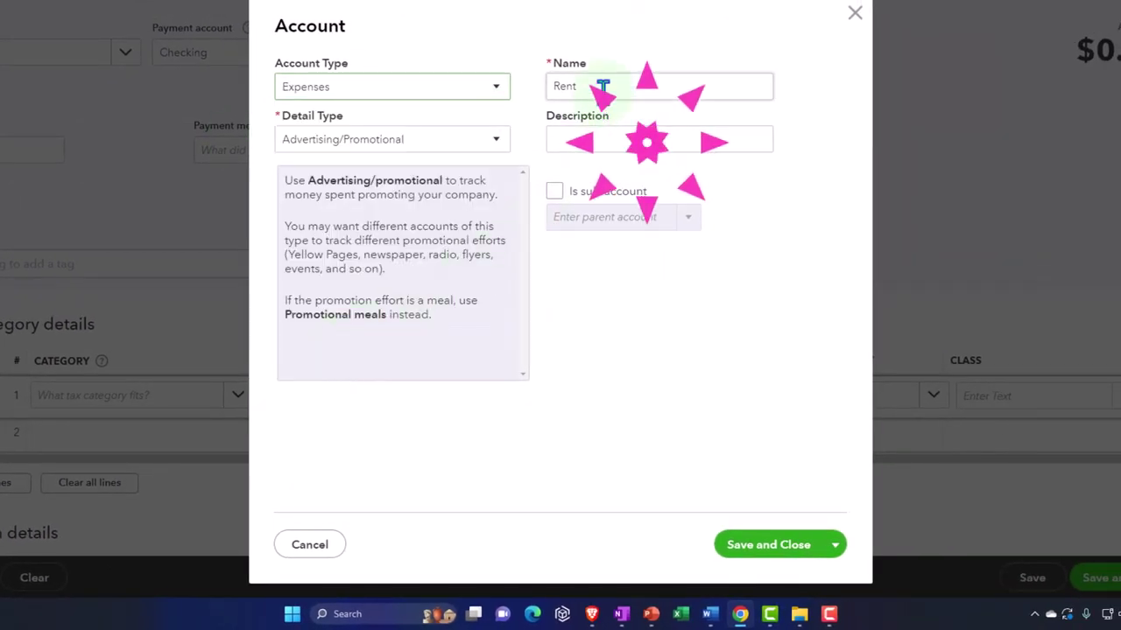
key("Tab")
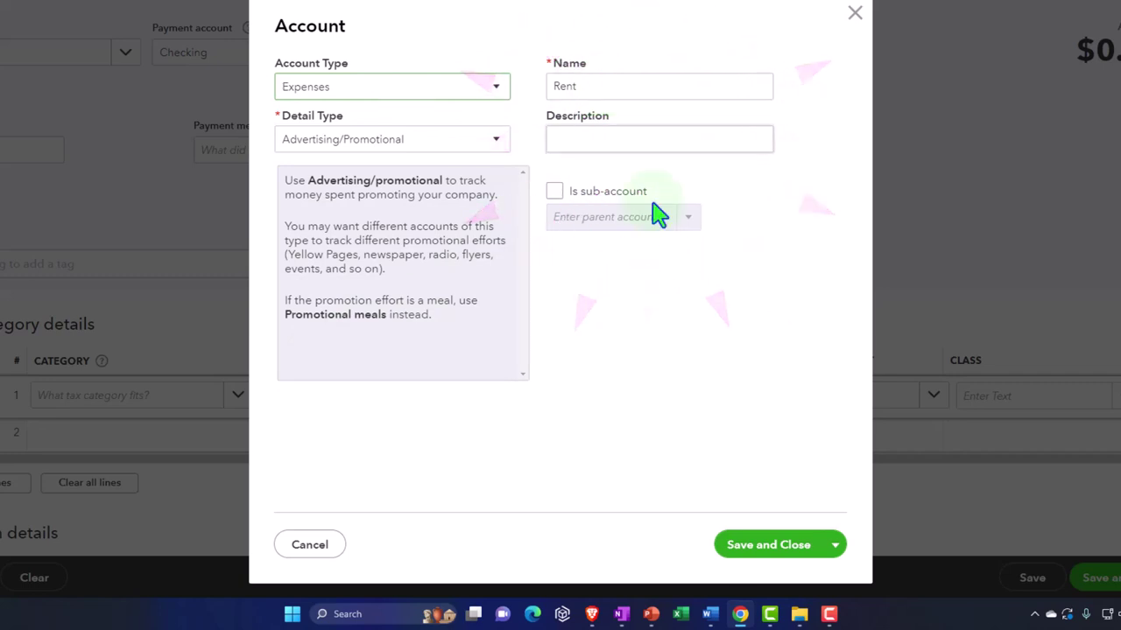
left_click(760, 532)
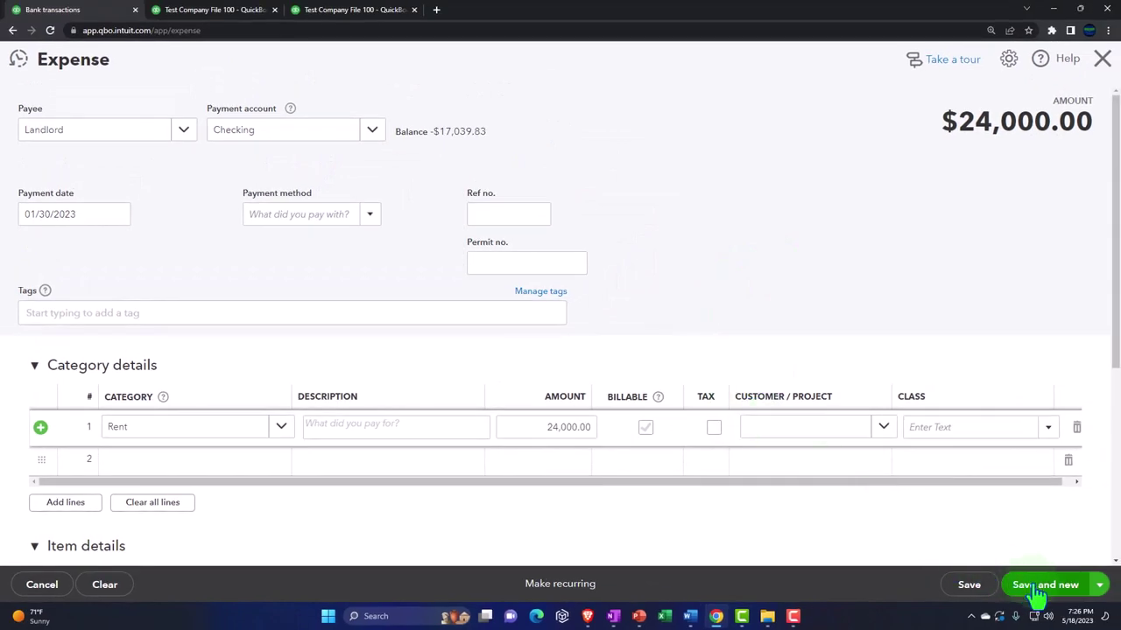
Enter 24,000 as the Rent line's amount, save the Landlord expense and start a new one
left_click(1037, 585)
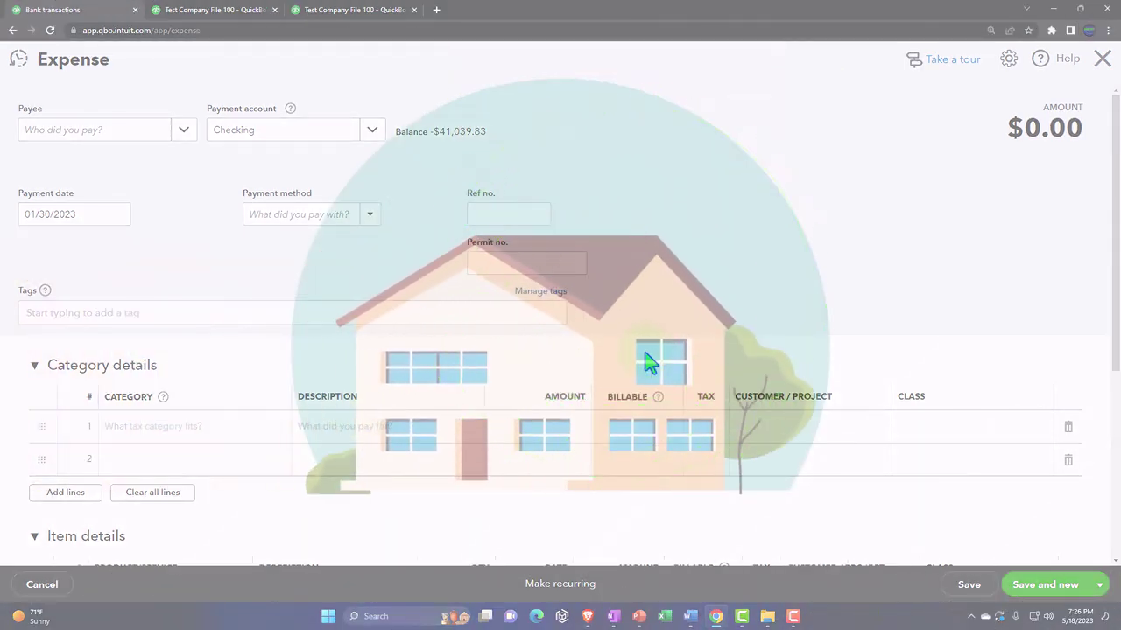
Enter Bank as the new expense's payee and save it as a new vendor
left_click(88, 144)
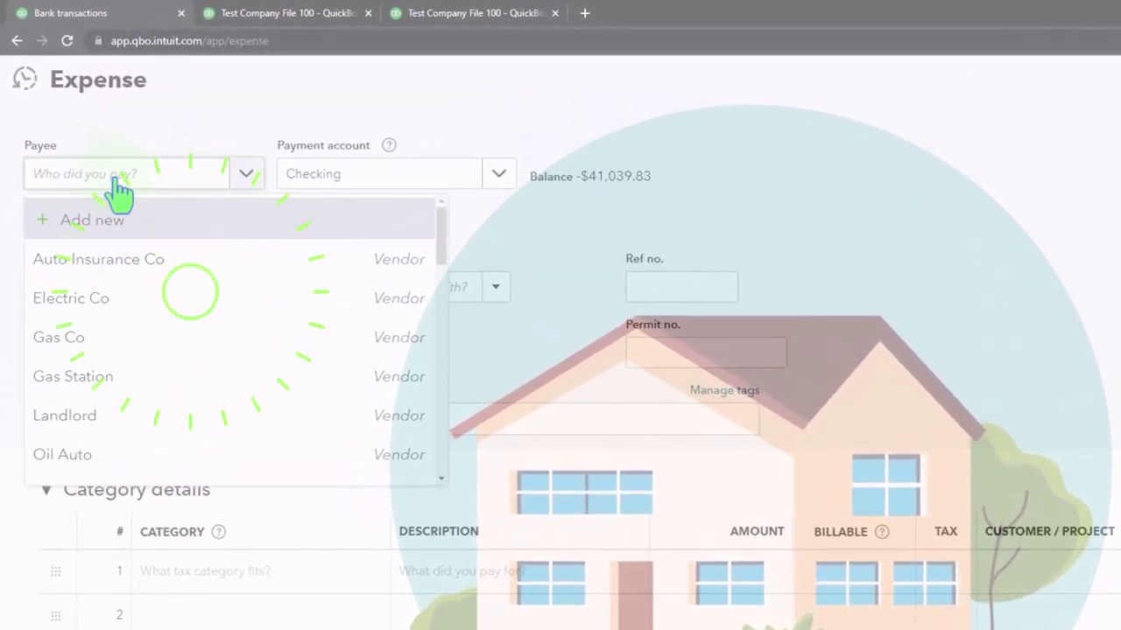
type("Bank")
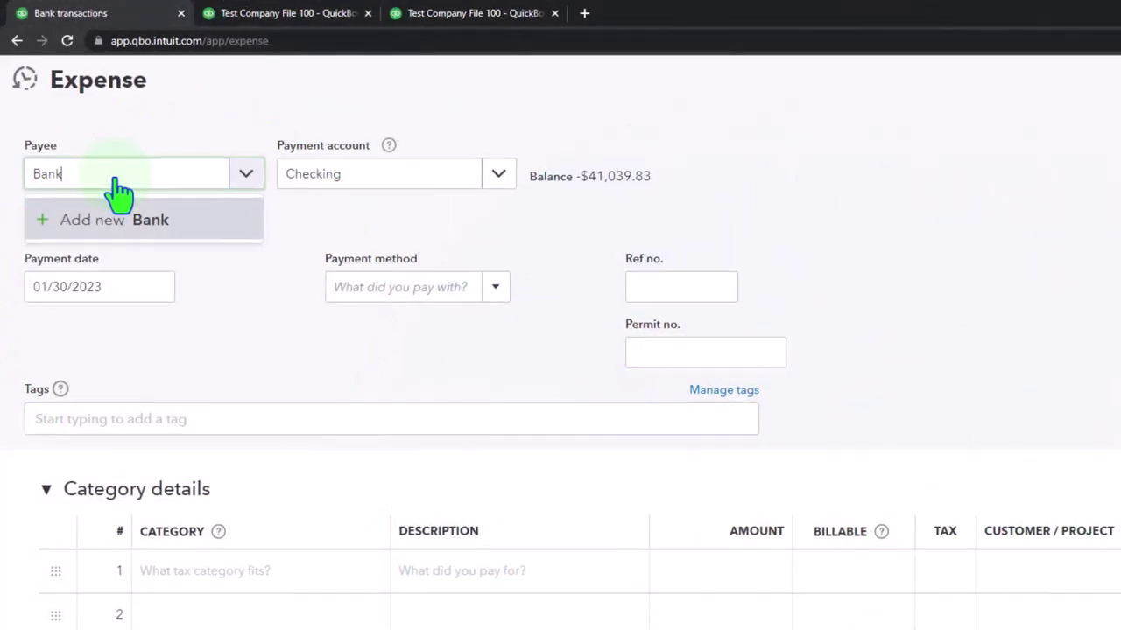
left_click(118, 200)
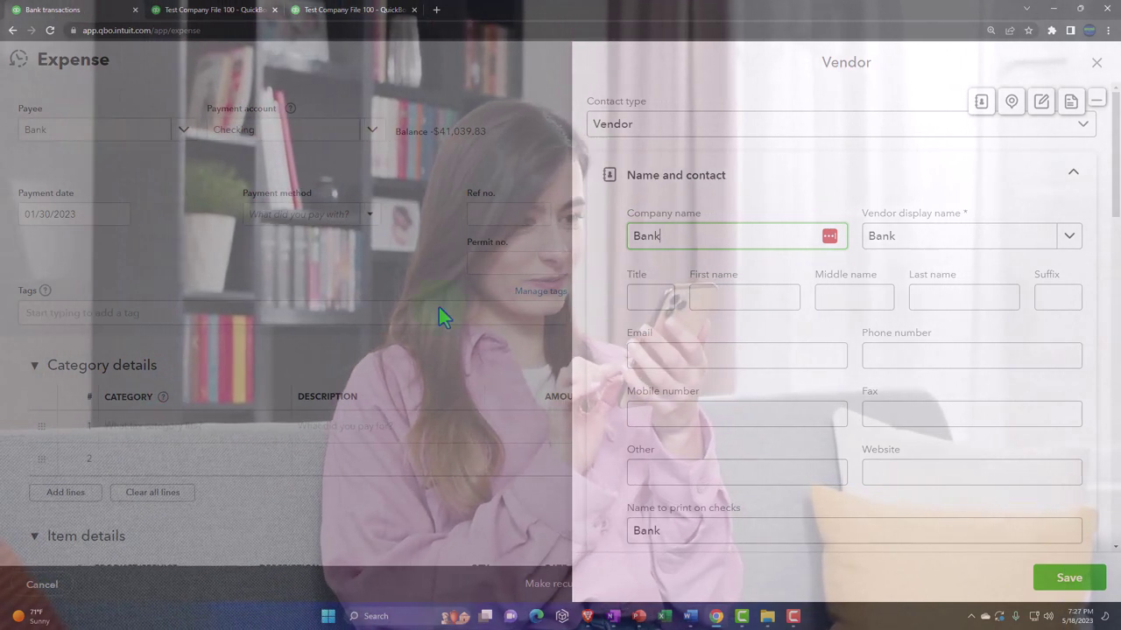
left_click(1090, 582)
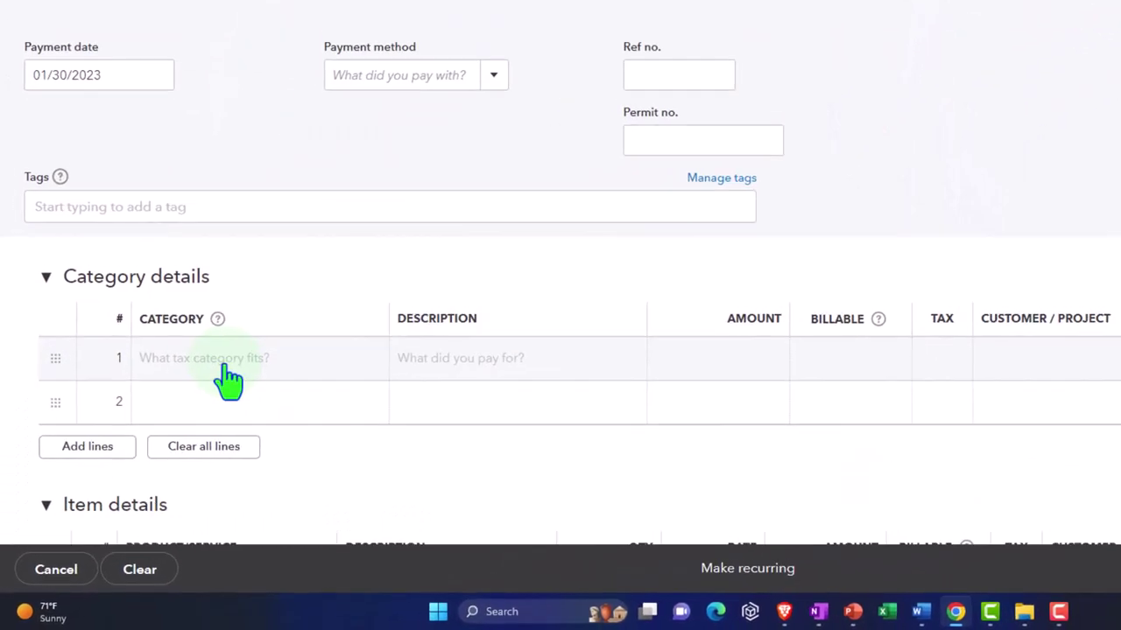
Assign the Loans Payable category to the Bank expense's first line with an amount of 20,000
left_click(232, 376)
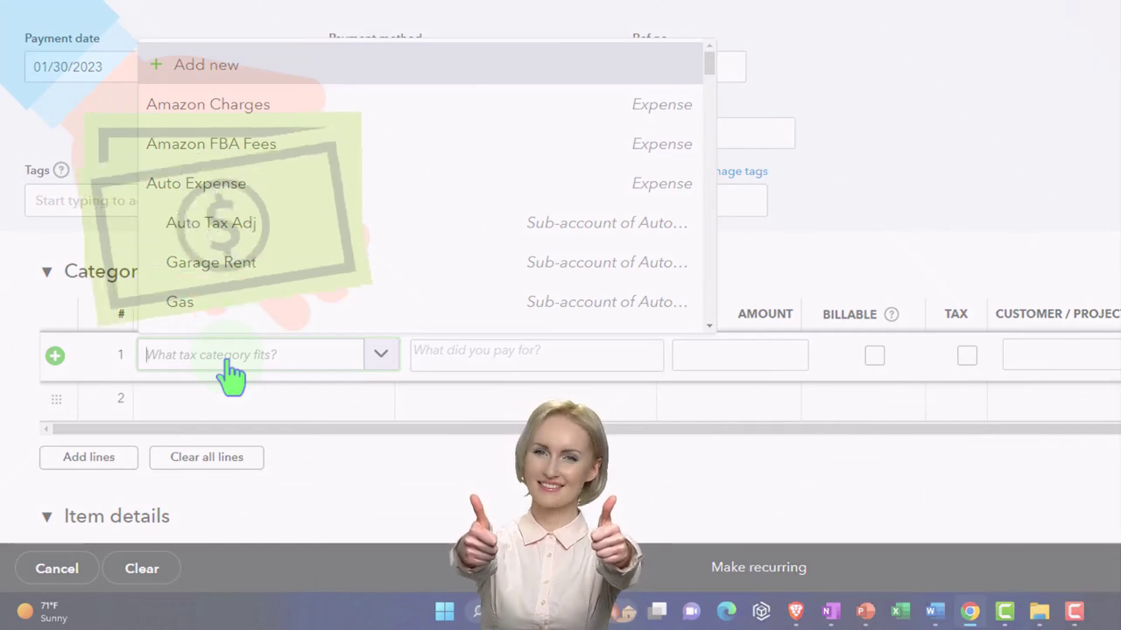
type("l")
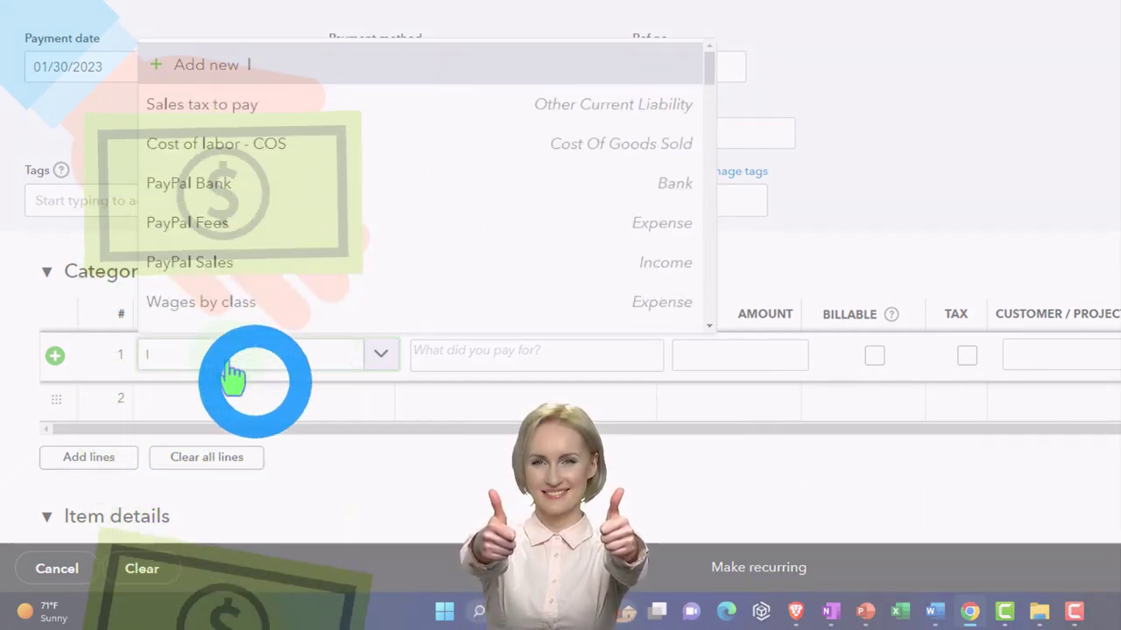
type("oan")
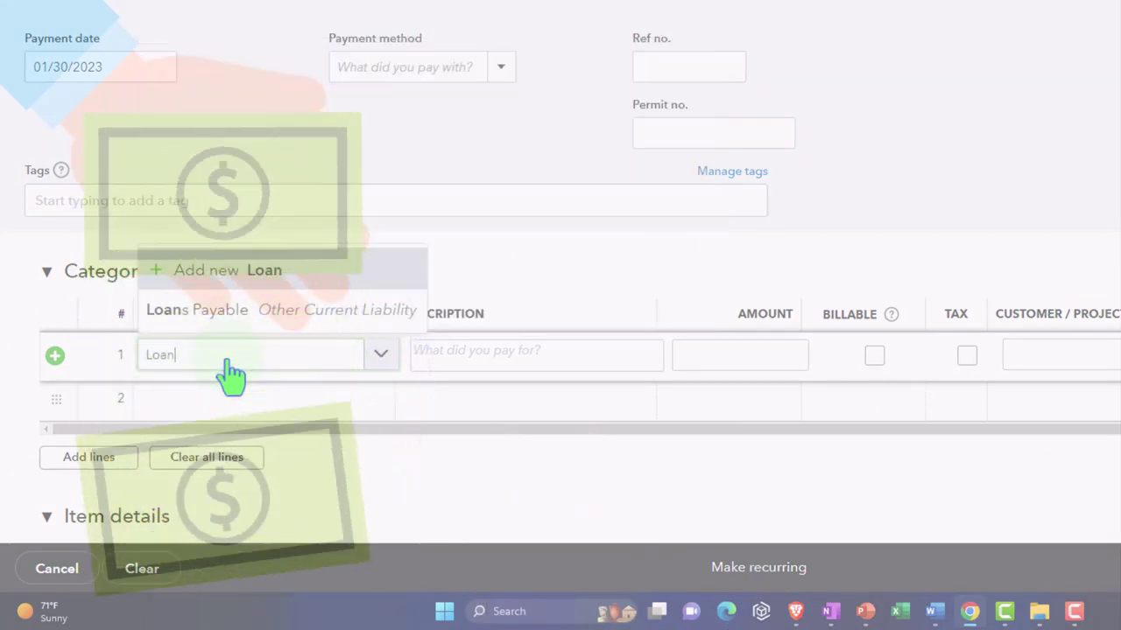
left_click(222, 311)
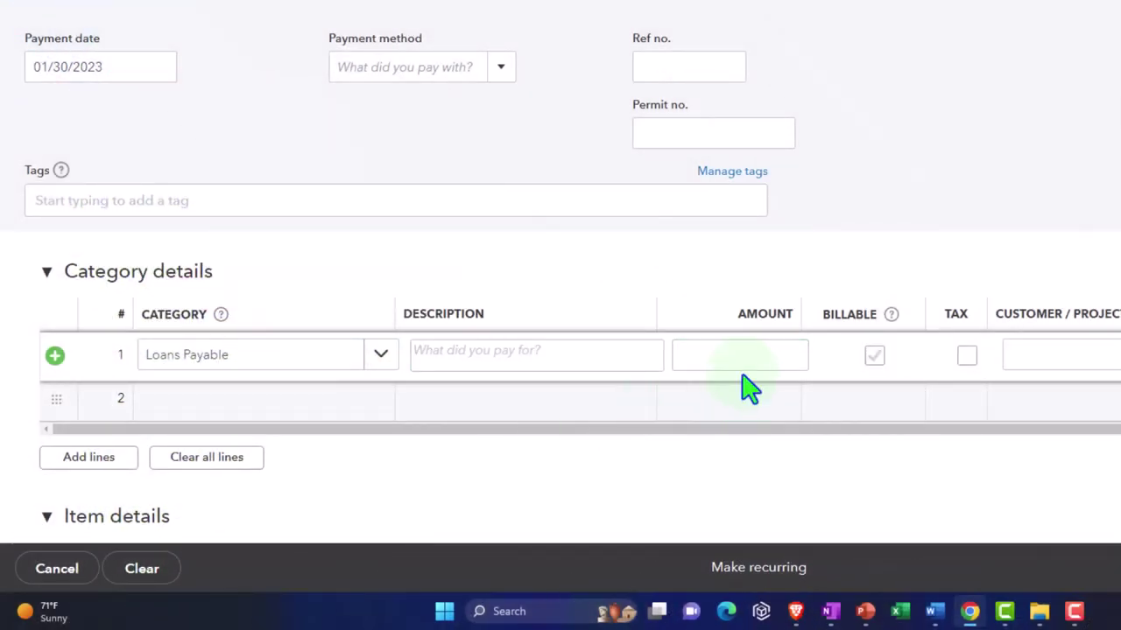
left_click(743, 366)
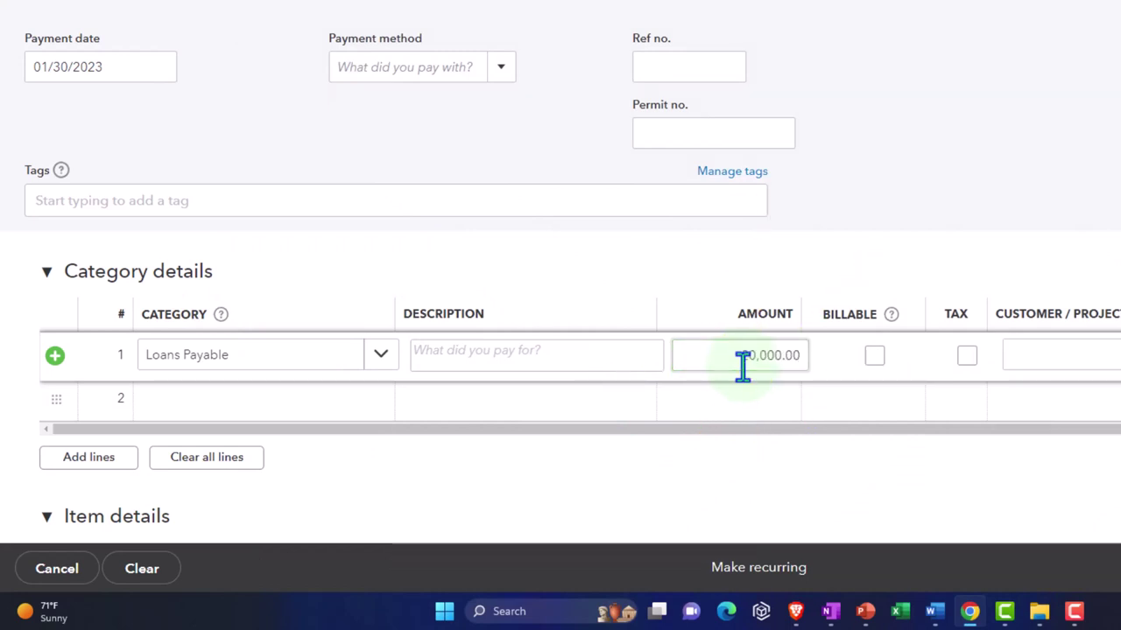
key("Return")
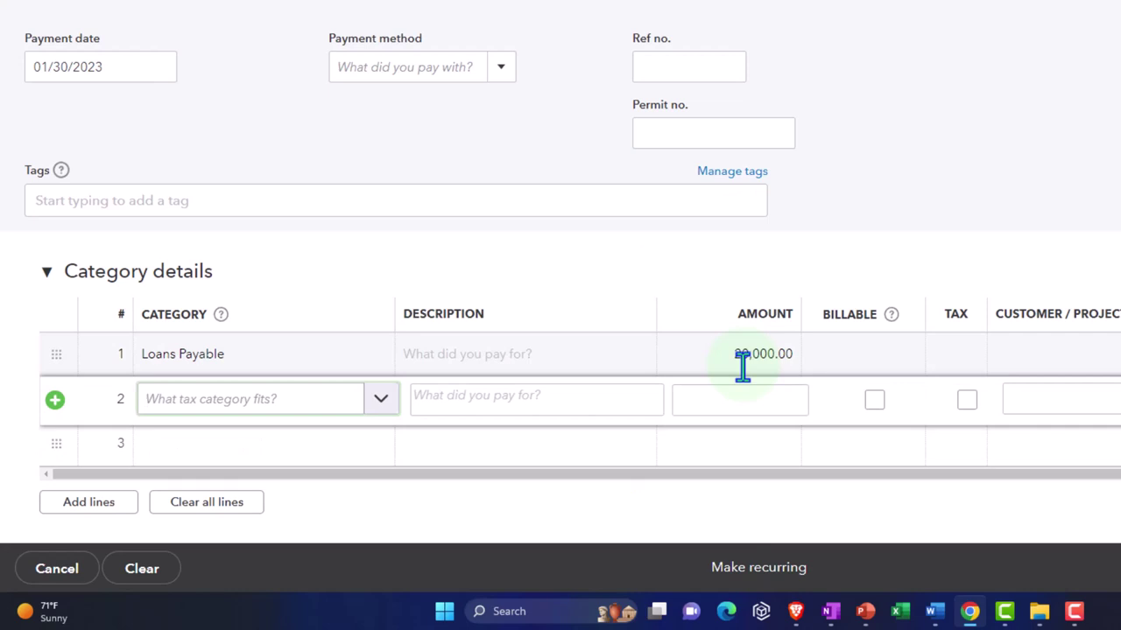
Start adding a new account named Interest expense as the category of the Bank expense's second line
type("I")
key("BackSpace")
type("Int")
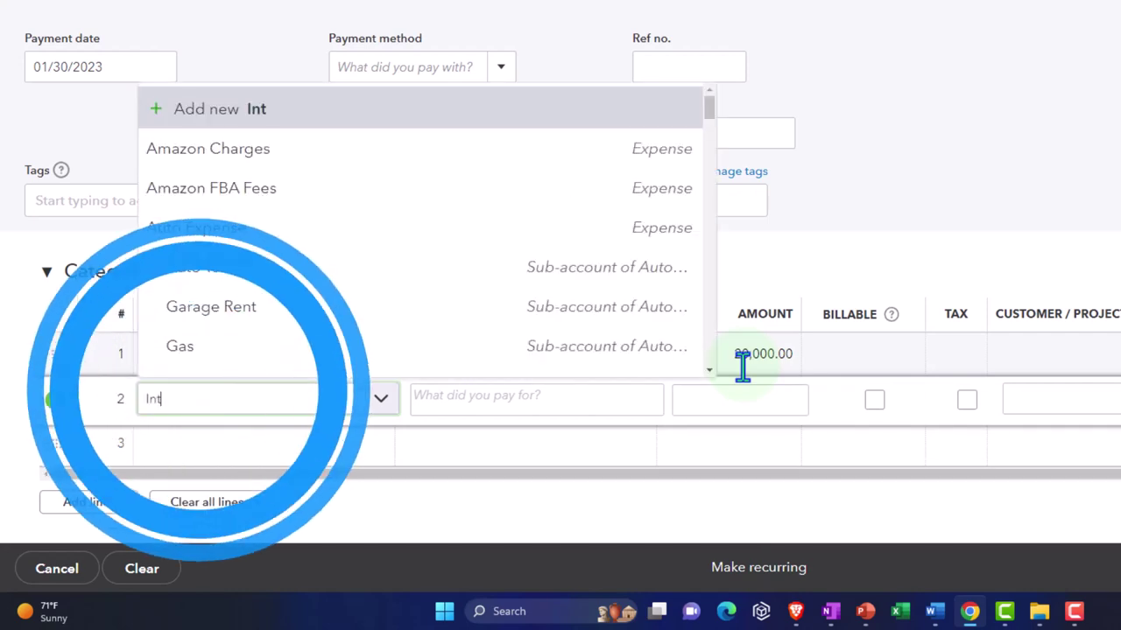
type("erest ep")
key("BackSpace")
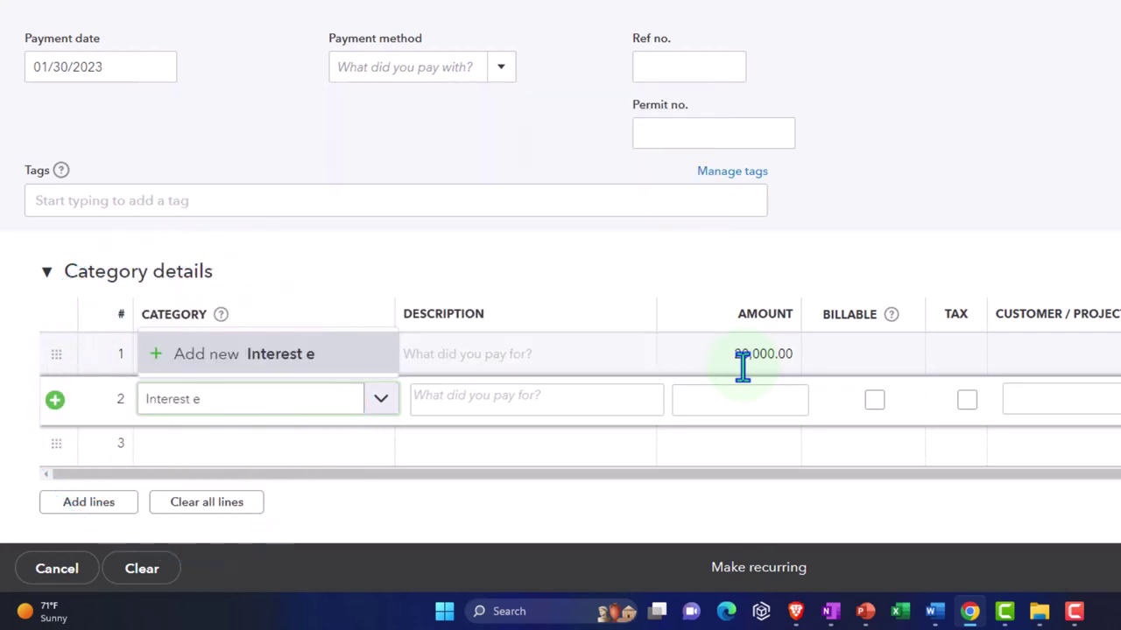
type("xpense")
key("Return")
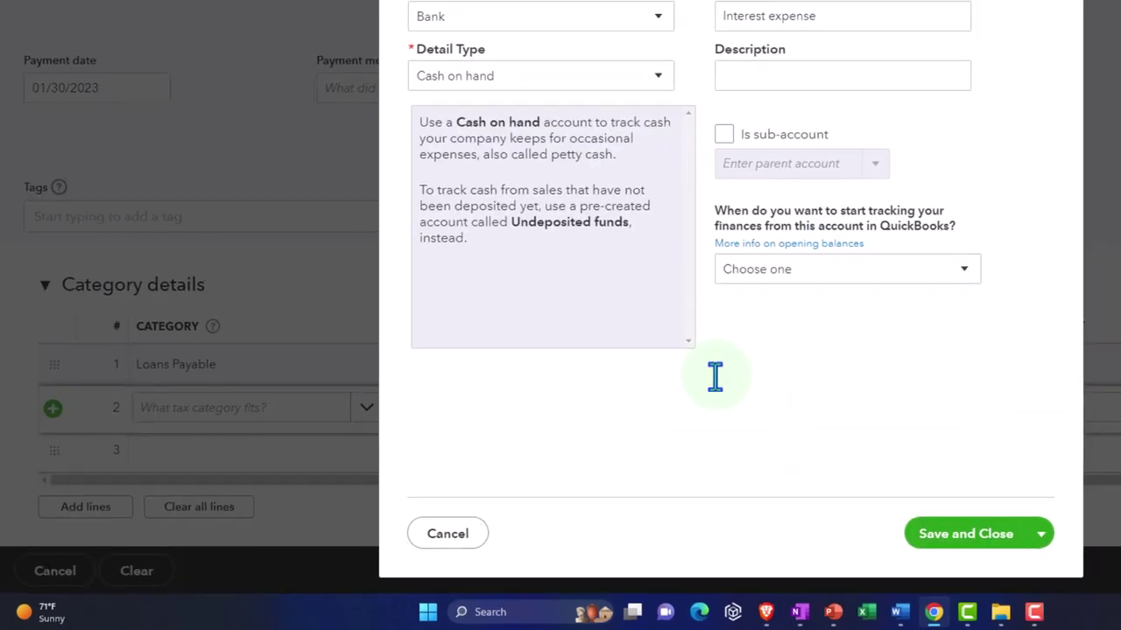
Set the new interest account's type to Expenses and its detail type to Other Business Expenses
left_click(507, 161)
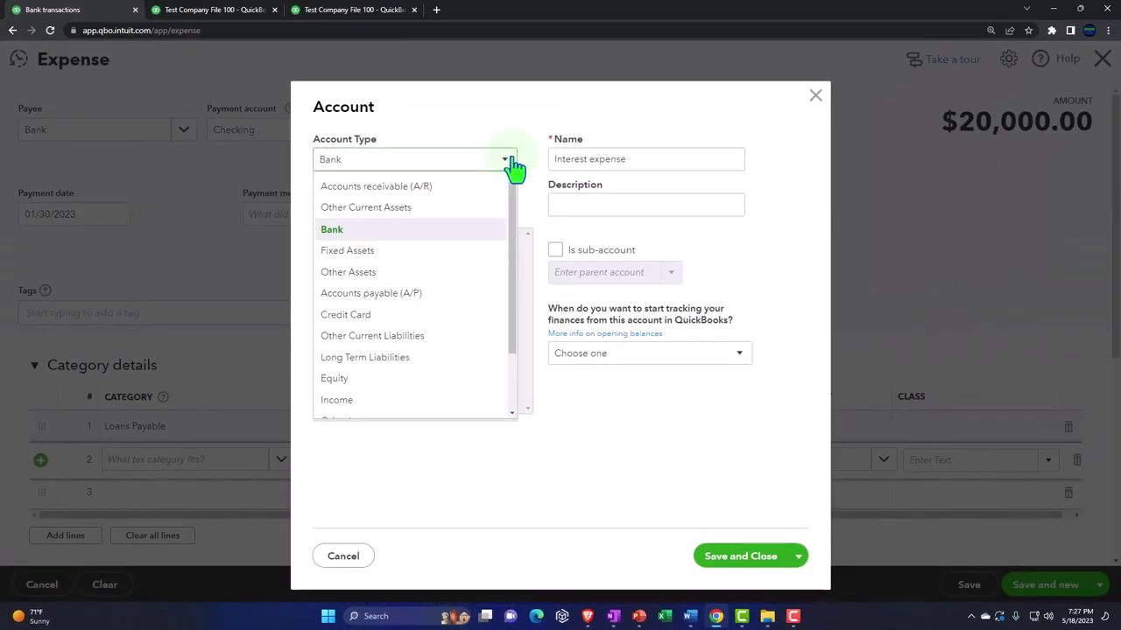
scroll(462, 306, "down", 3)
left_click(370, 388)
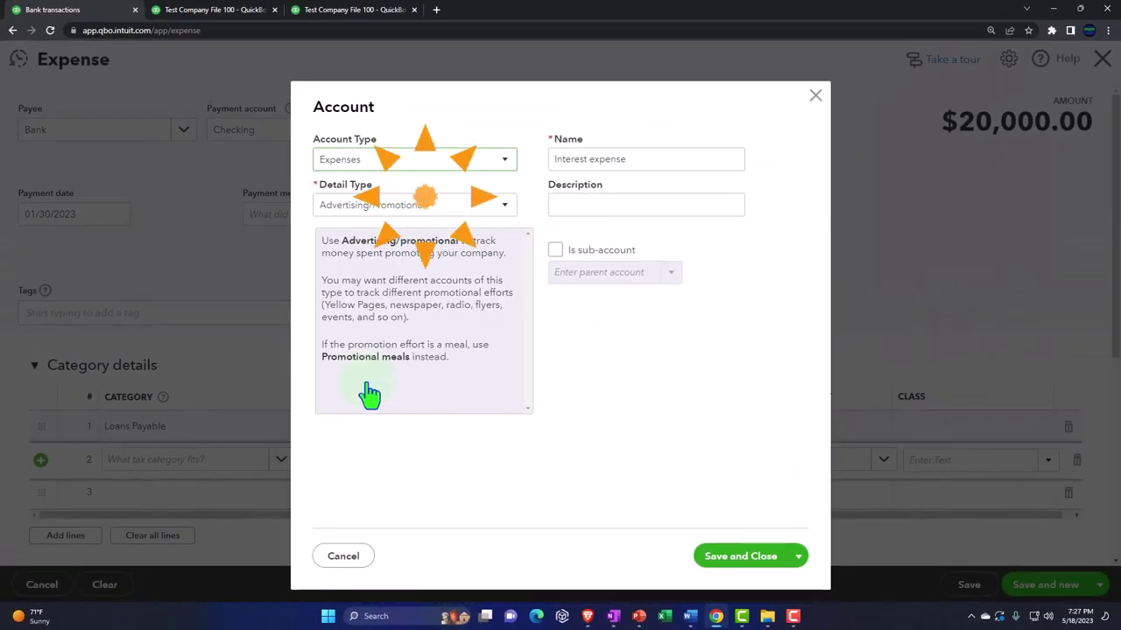
left_click(505, 208)
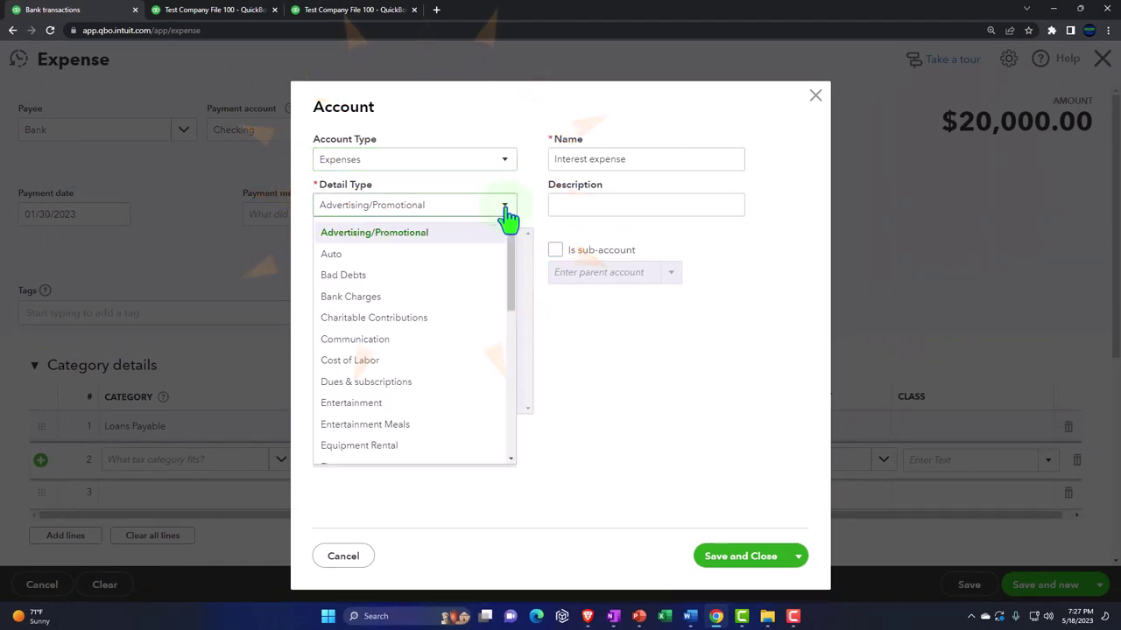
scroll(475, 295, "down", 4)
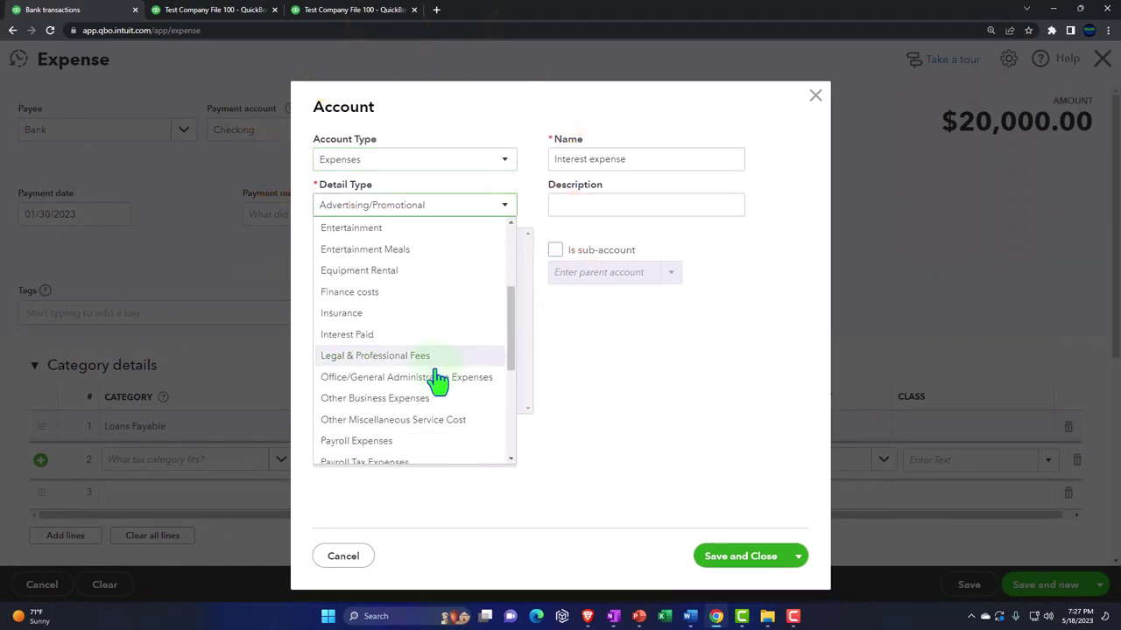
left_click(426, 399)
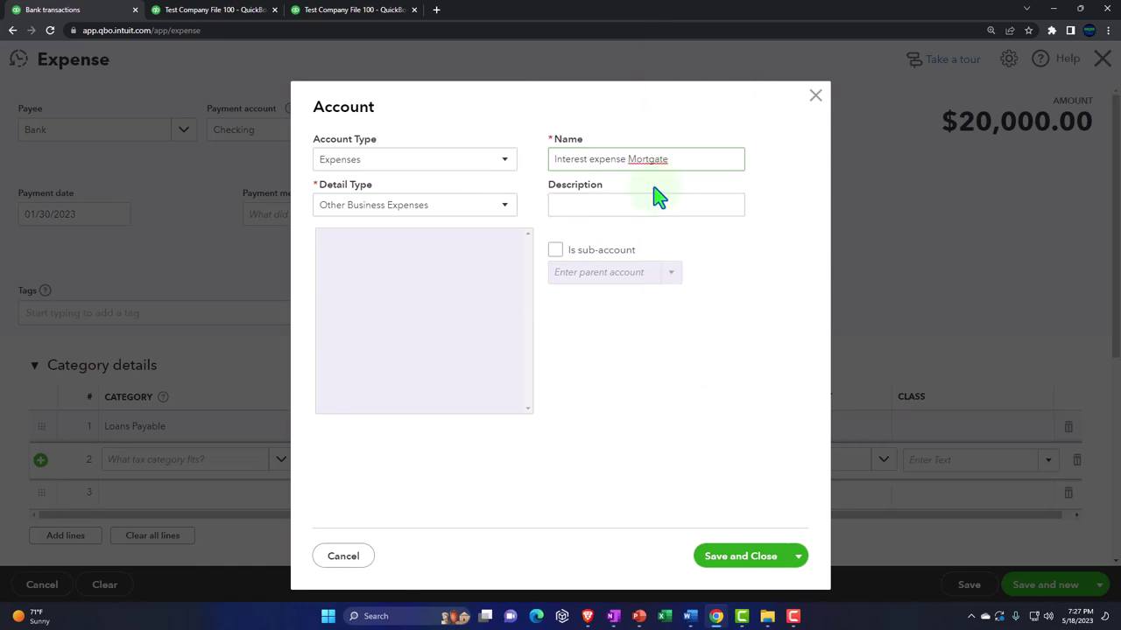
Name the new account Interest expense Mortgage with the spelling of the last word corrected, and save the account
right_click(646, 159)
left_click(662, 172)
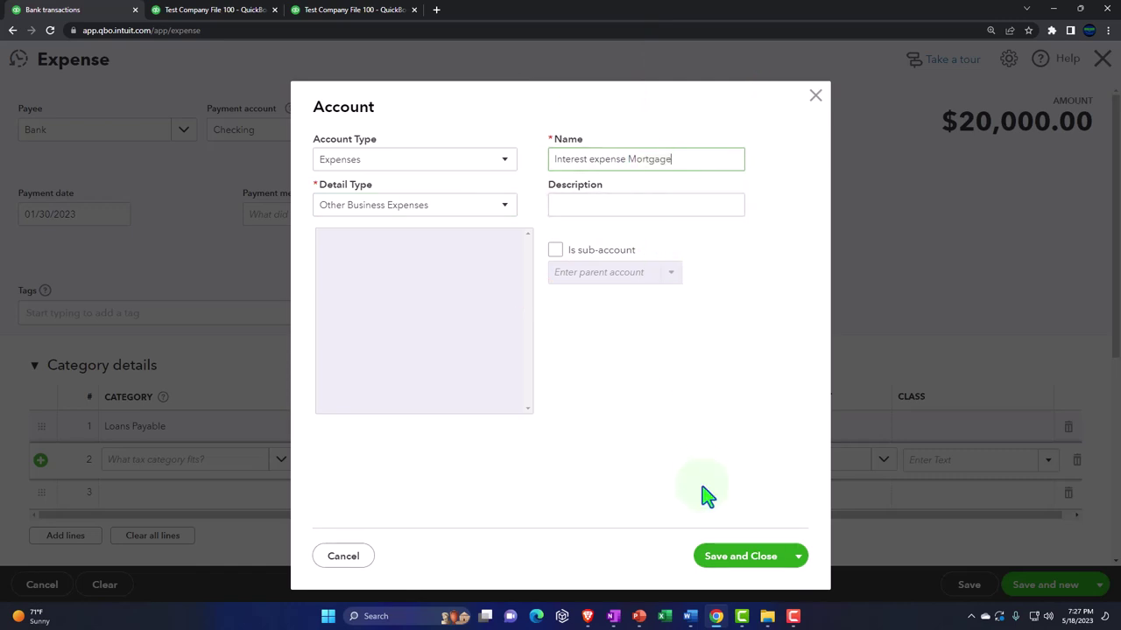
left_click(727, 560)
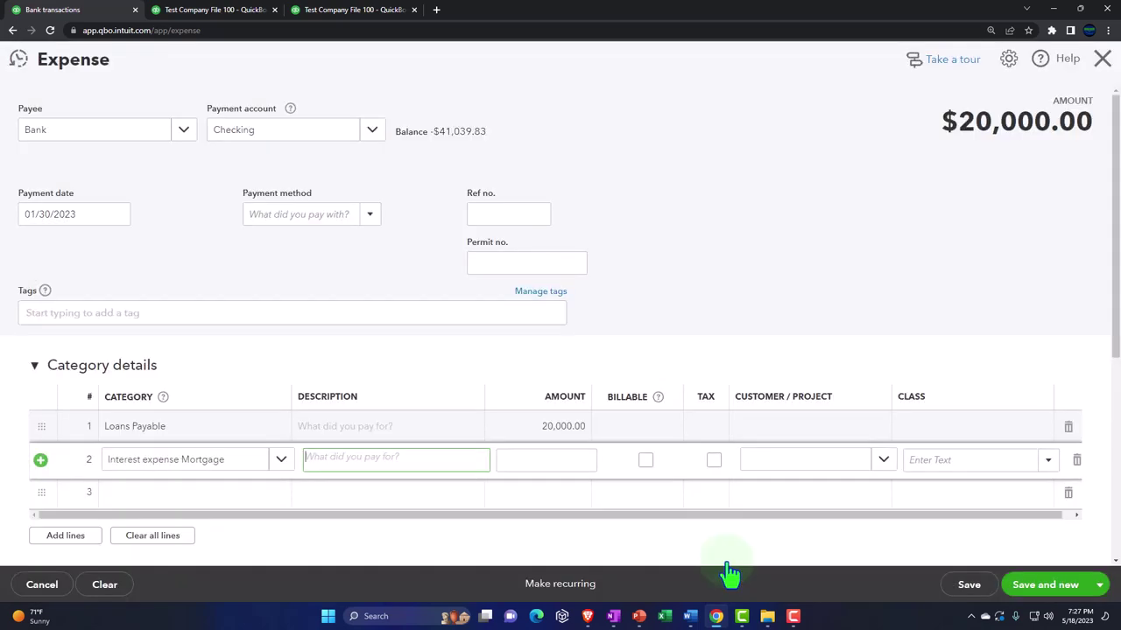
Enter 15,000 as the Interest expense Mortgage line's amount, save the Bank expense and start a new one
left_click(554, 457)
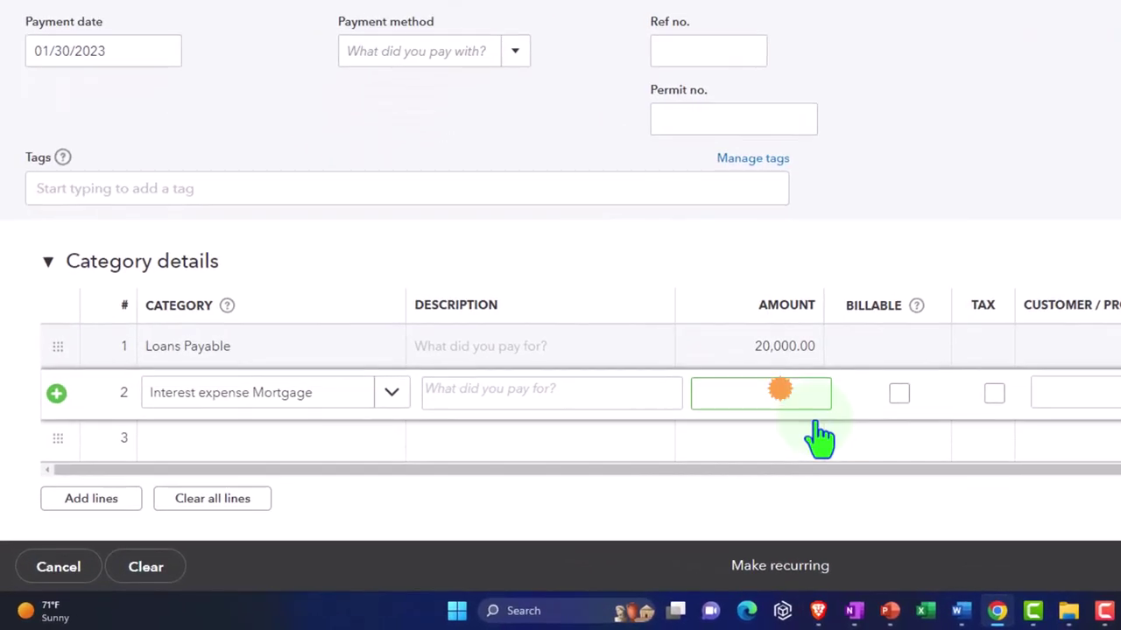
type("15000")
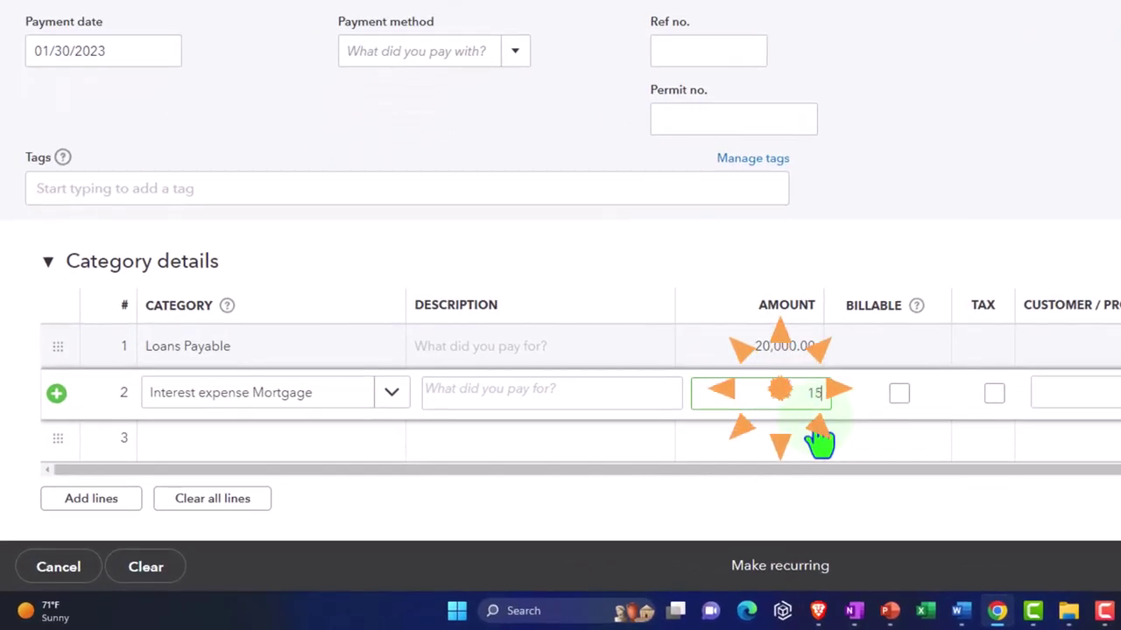
key("Tab")
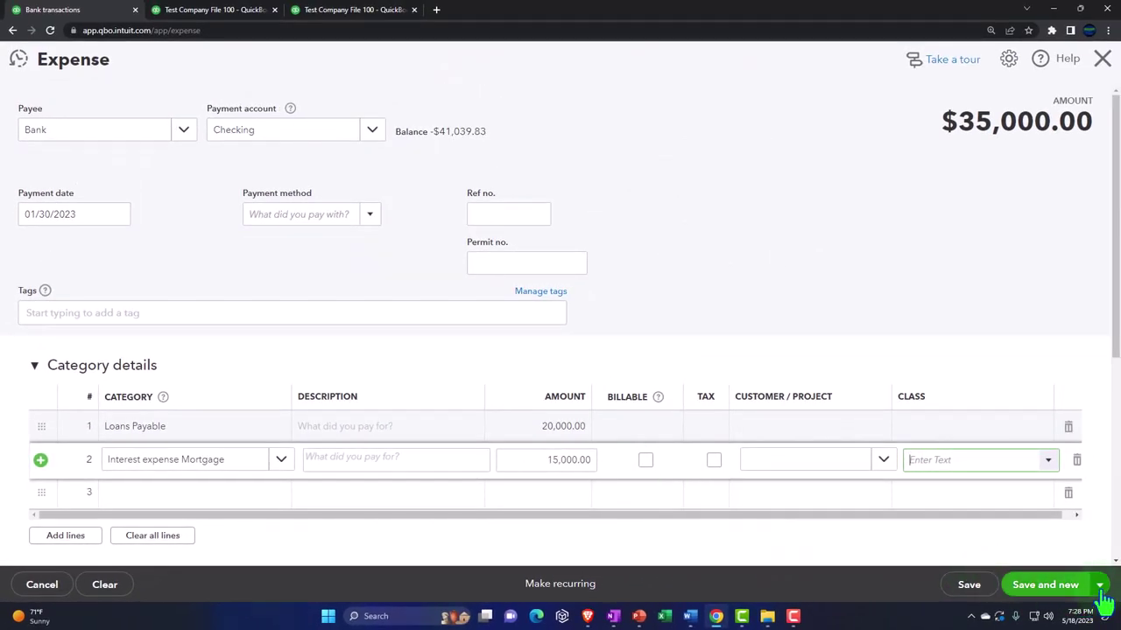
left_click(1064, 588)
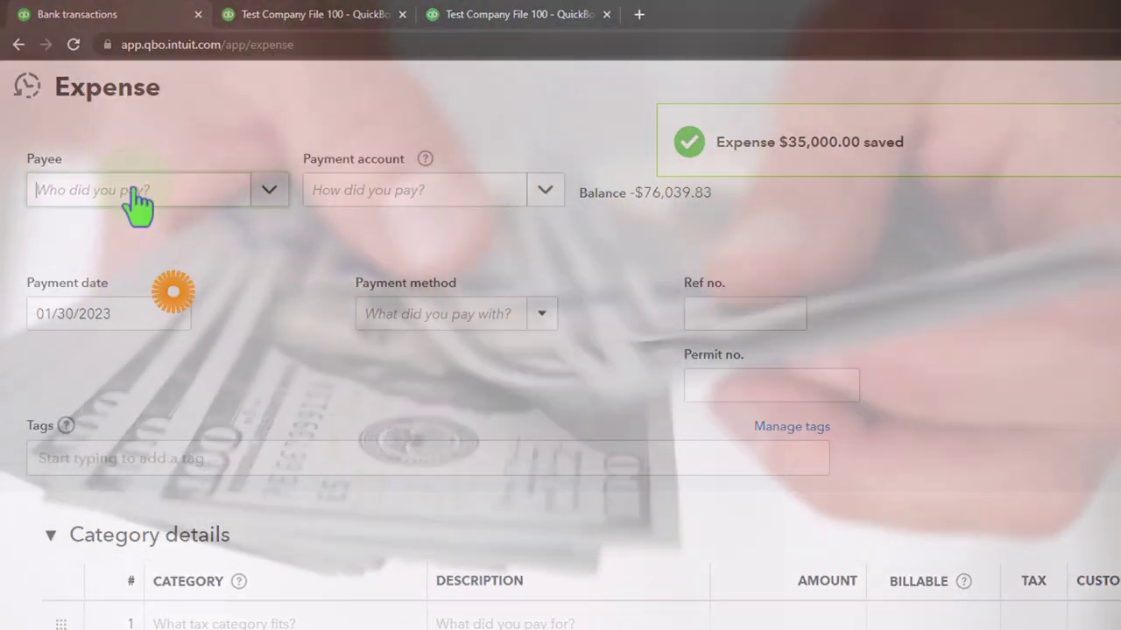
Set the new expense's payee to the new vendor Big Gov., correcting the name entered first
left_click(138, 203)
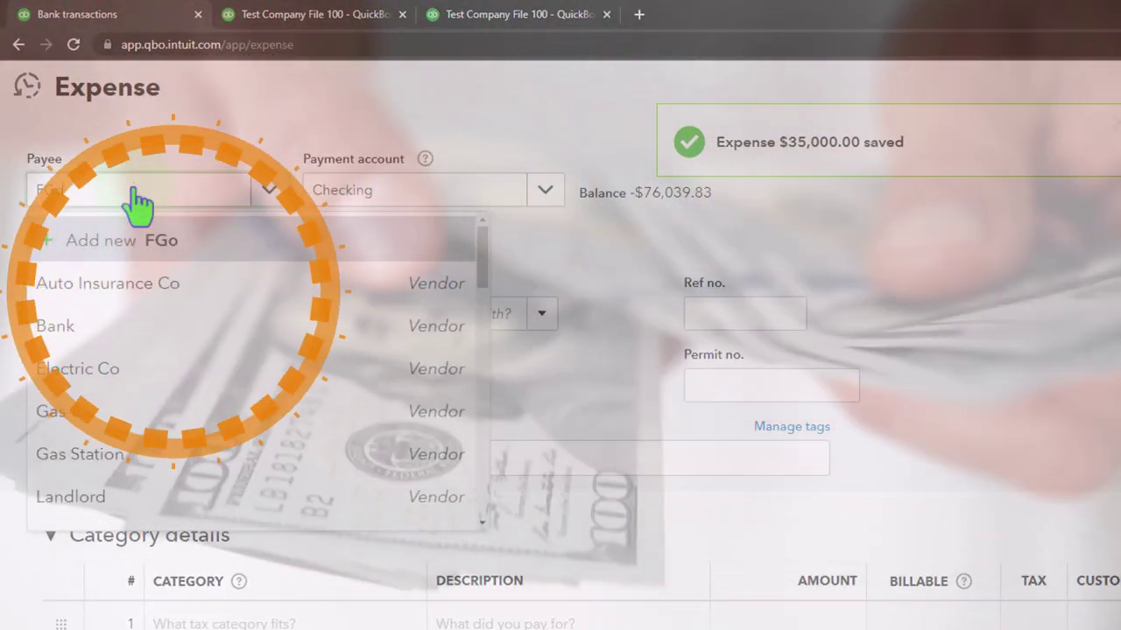
type("Gove")
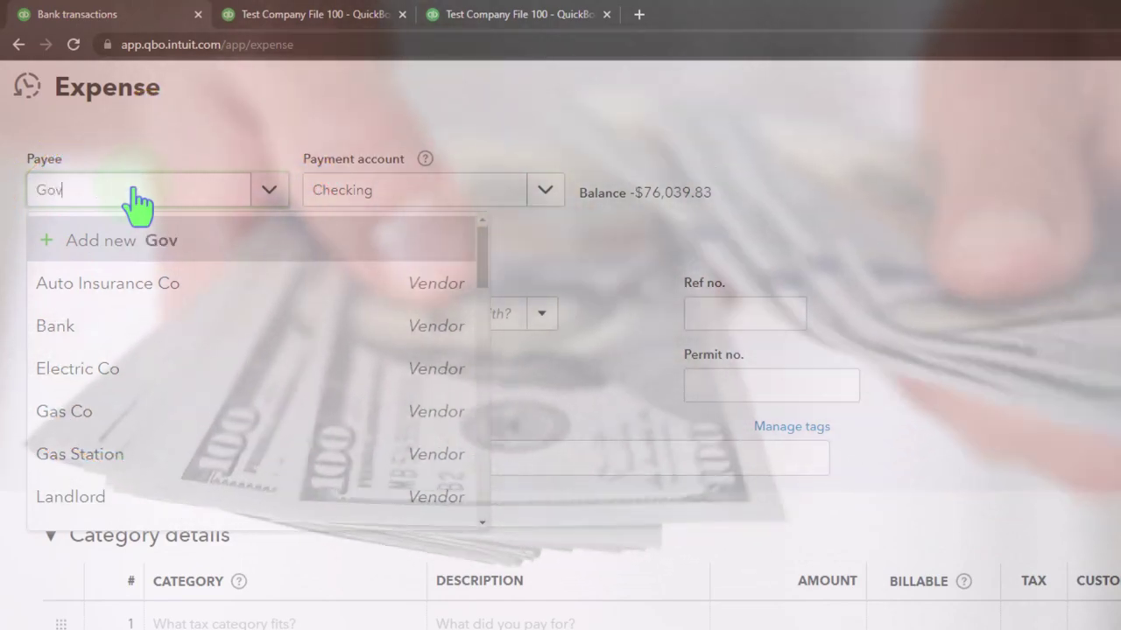
key("BackSpace")
key("BackSpace")
key("BackSpace")
key("BackSpace")
type("Big Gov")
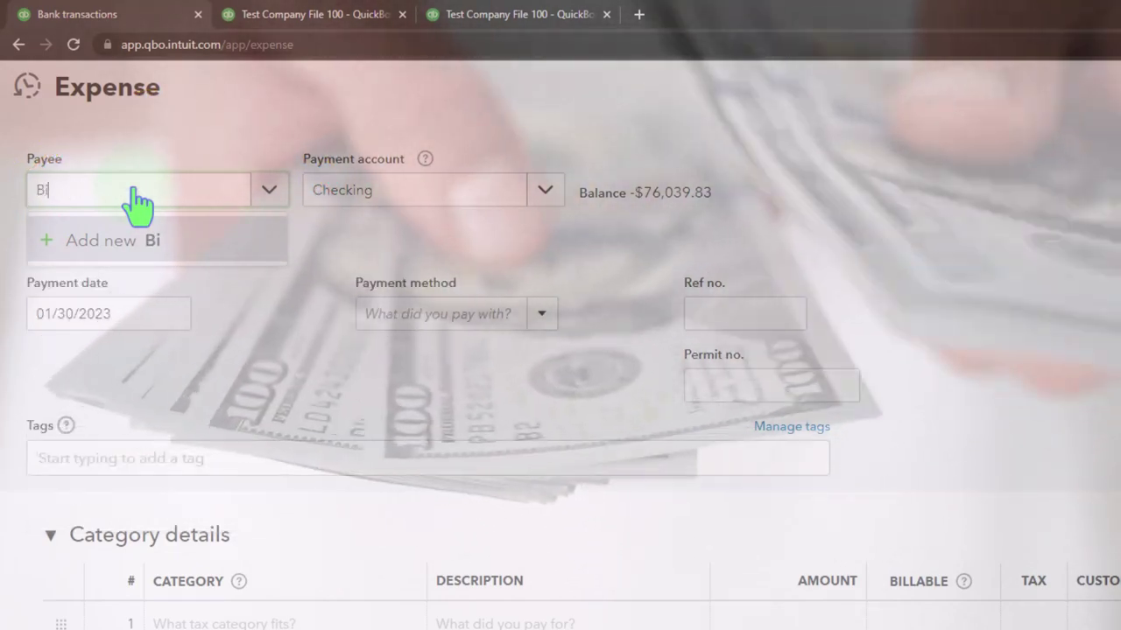
type("e")
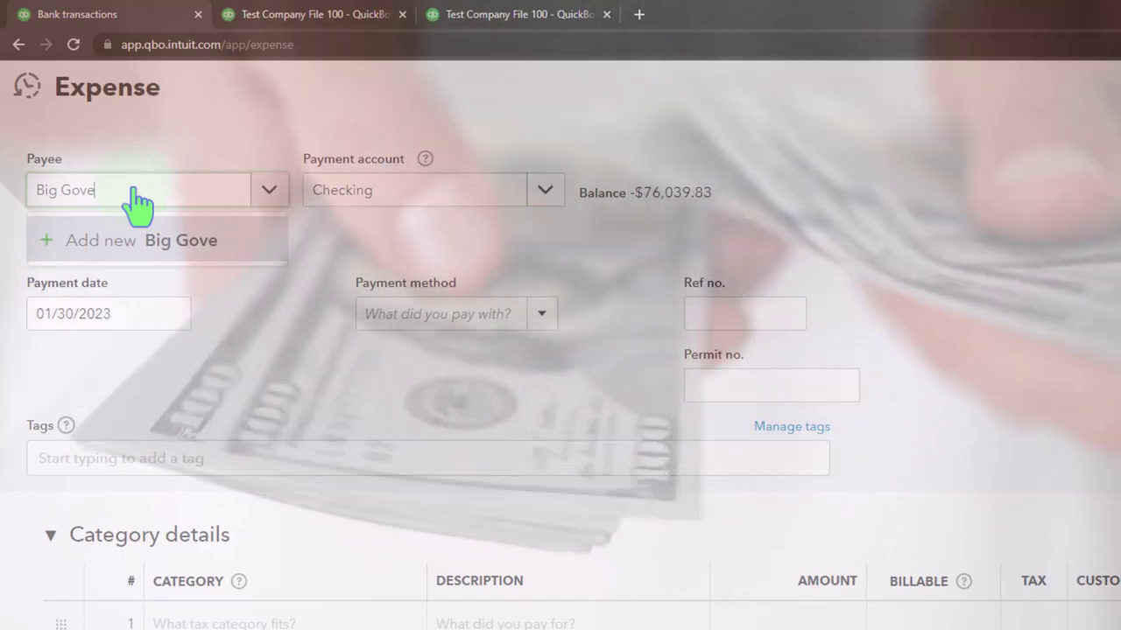
key("BackSpace")
type(".")
key("Return")
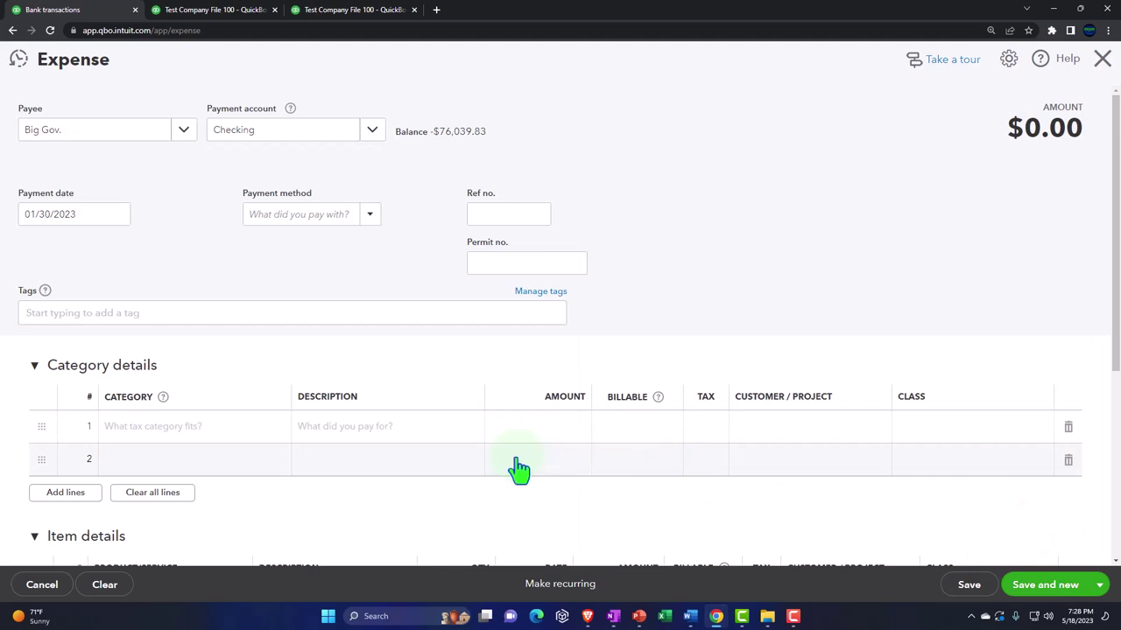
Start adding a new account named Property Taxes as the category of the Big Gov. expense's first line
left_click(207, 427)
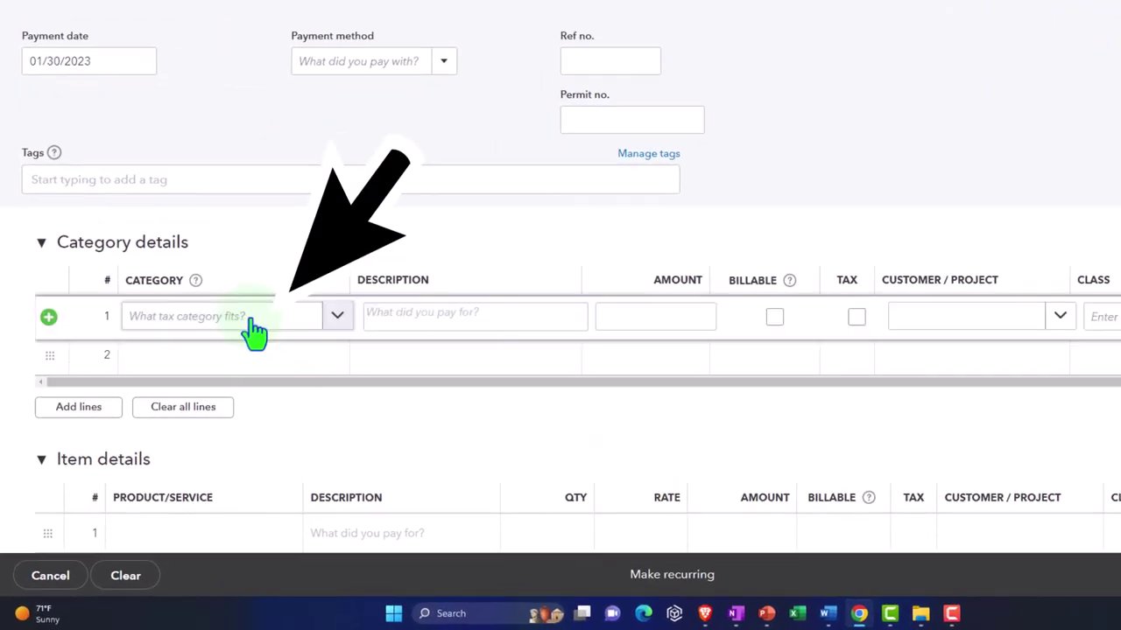
left_click(231, 329)
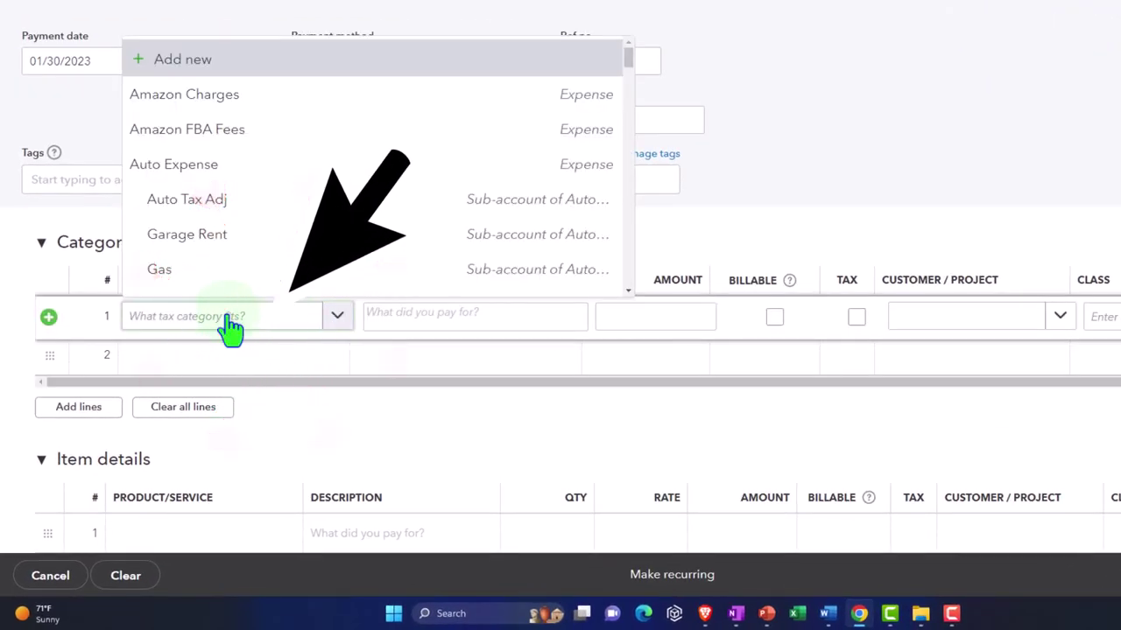
key("BackSpace")
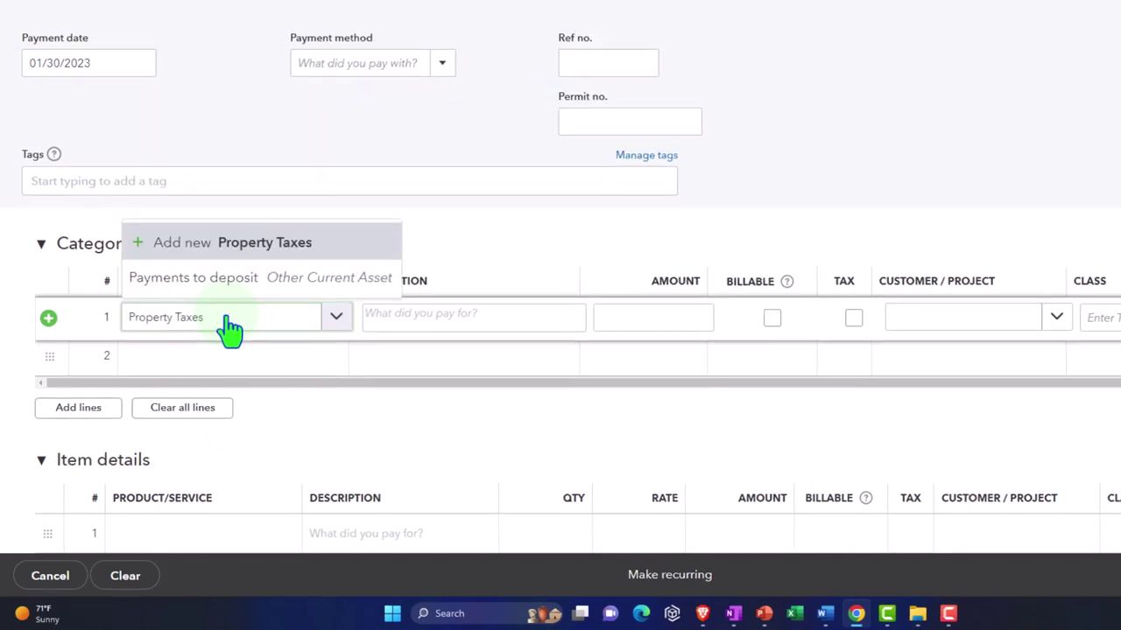
key("Return")
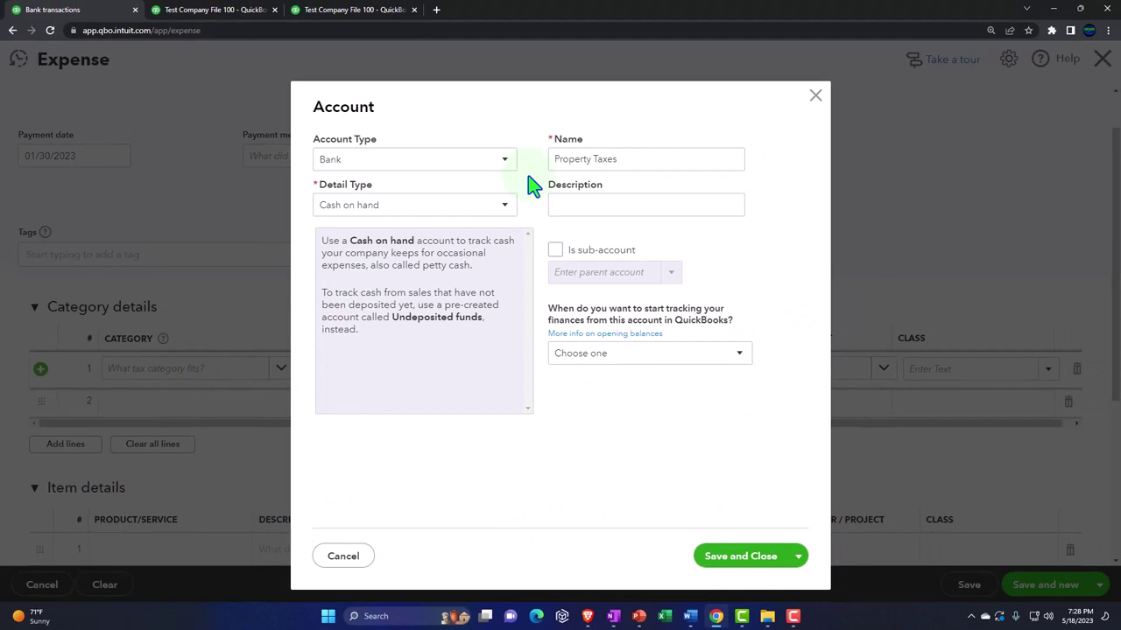
Set the Property Taxes account's type to Expenses and its detail type to Other Business Expenses, and save the account
left_click(499, 163)
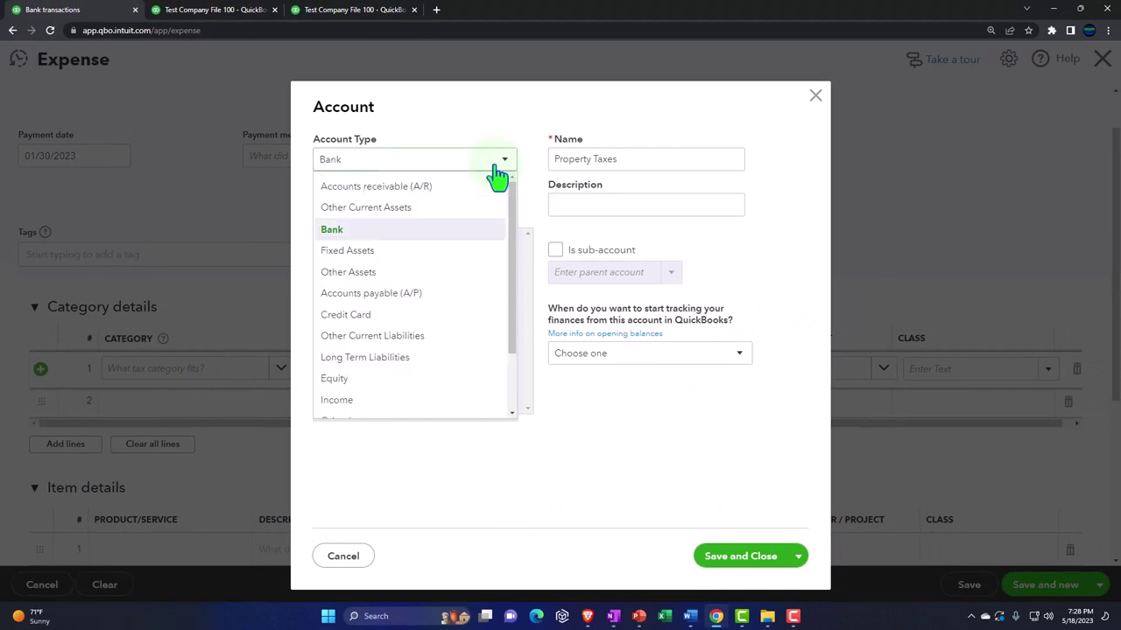
scroll(469, 271, "down", 3)
left_click(375, 383)
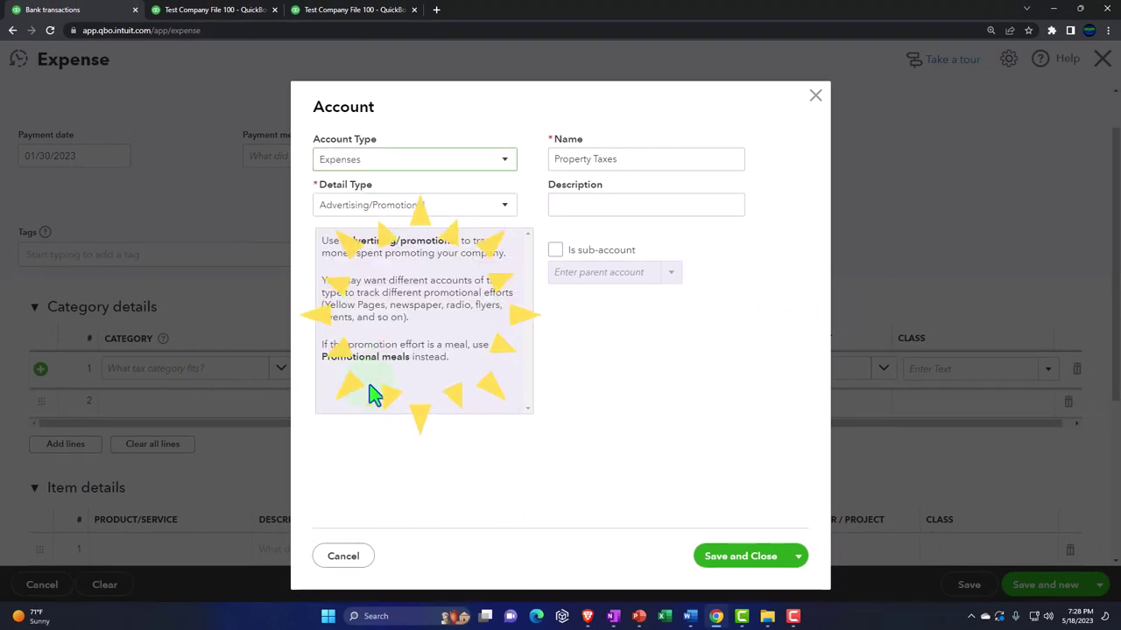
left_click(504, 211)
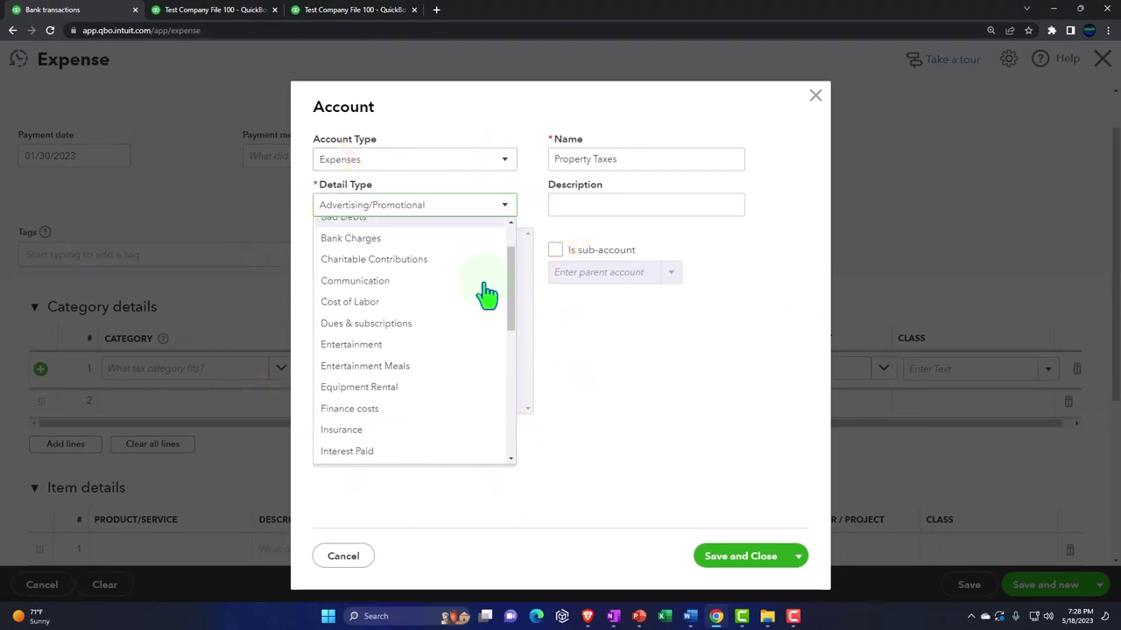
scroll(488, 295, "down", 1)
left_click(426, 401)
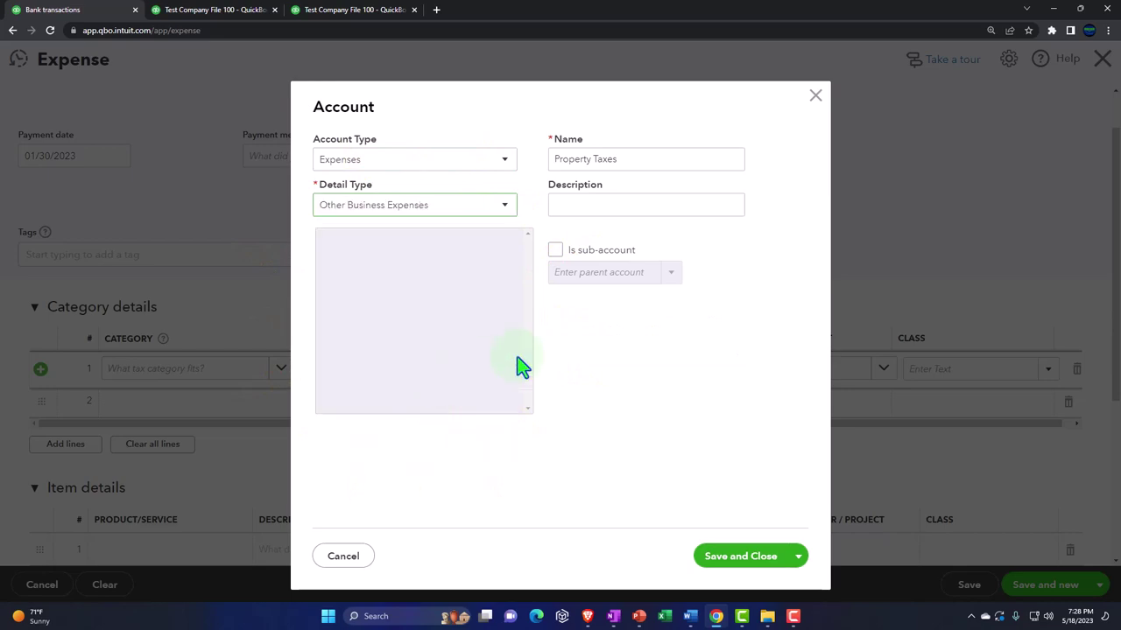
left_click(741, 557)
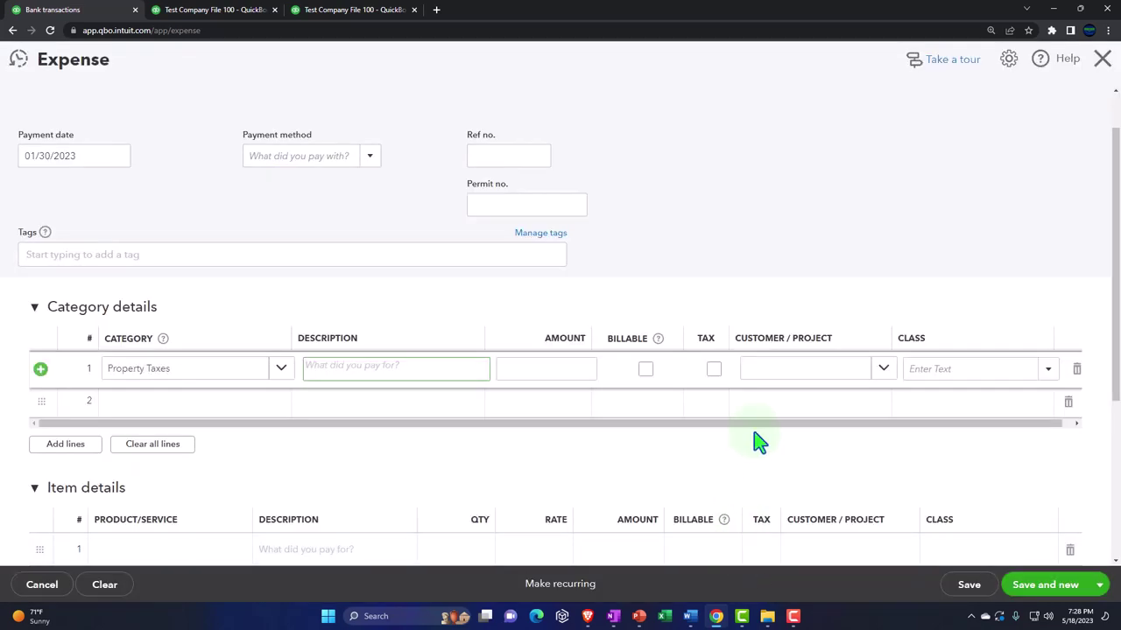
Enter 6,000 as the Property Taxes line's amount, and save and close the Big Gov. expense
left_click(579, 372)
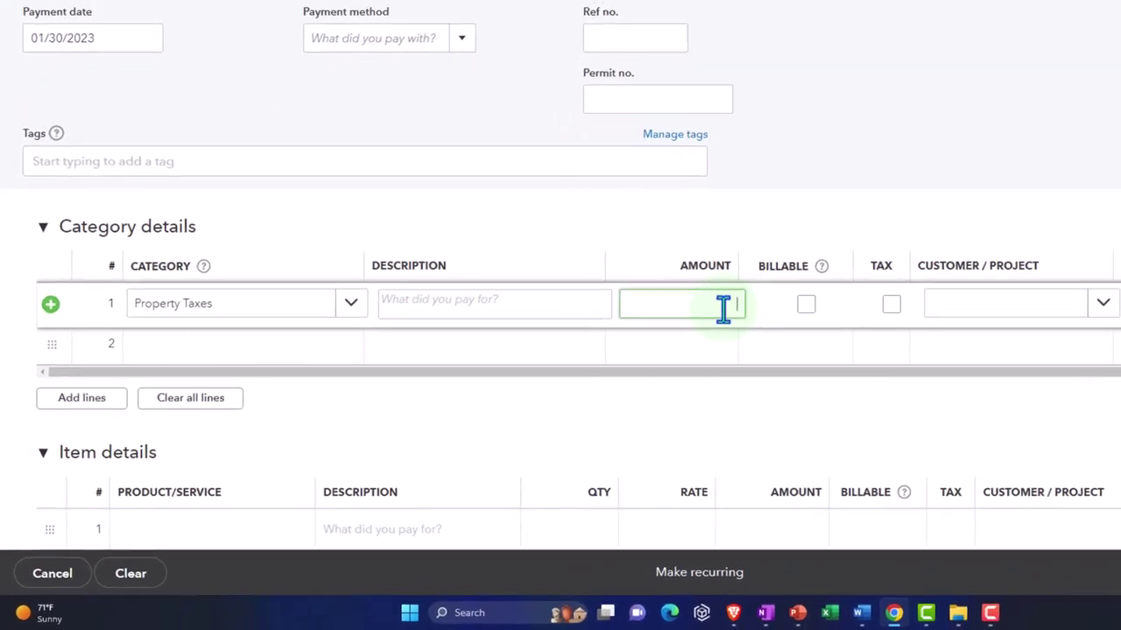
left_click(723, 306)
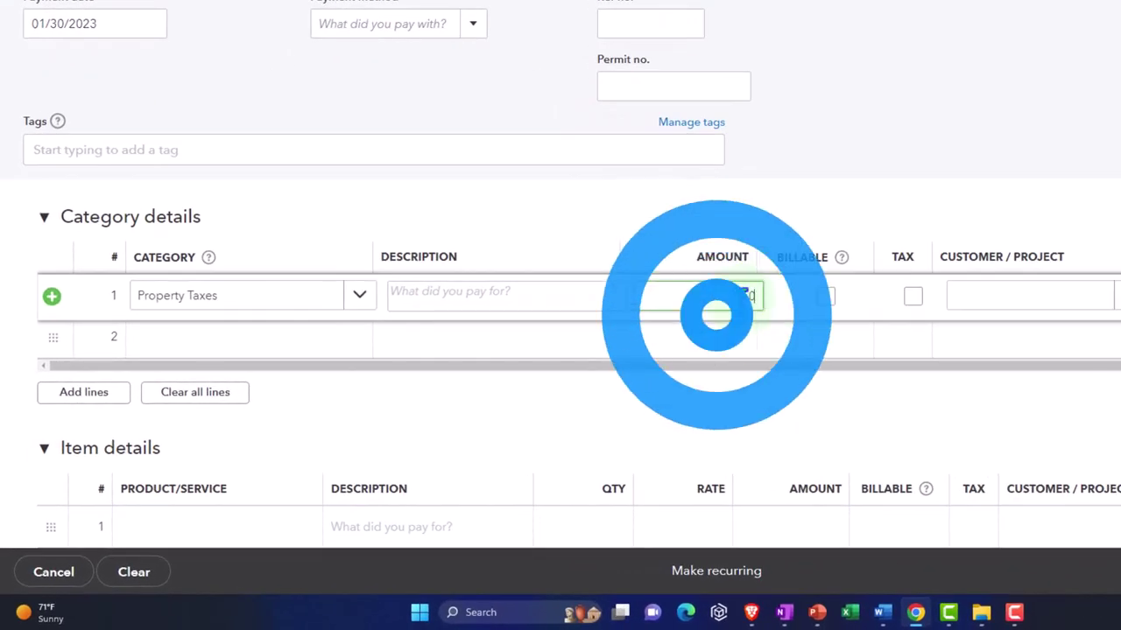
type("6000")
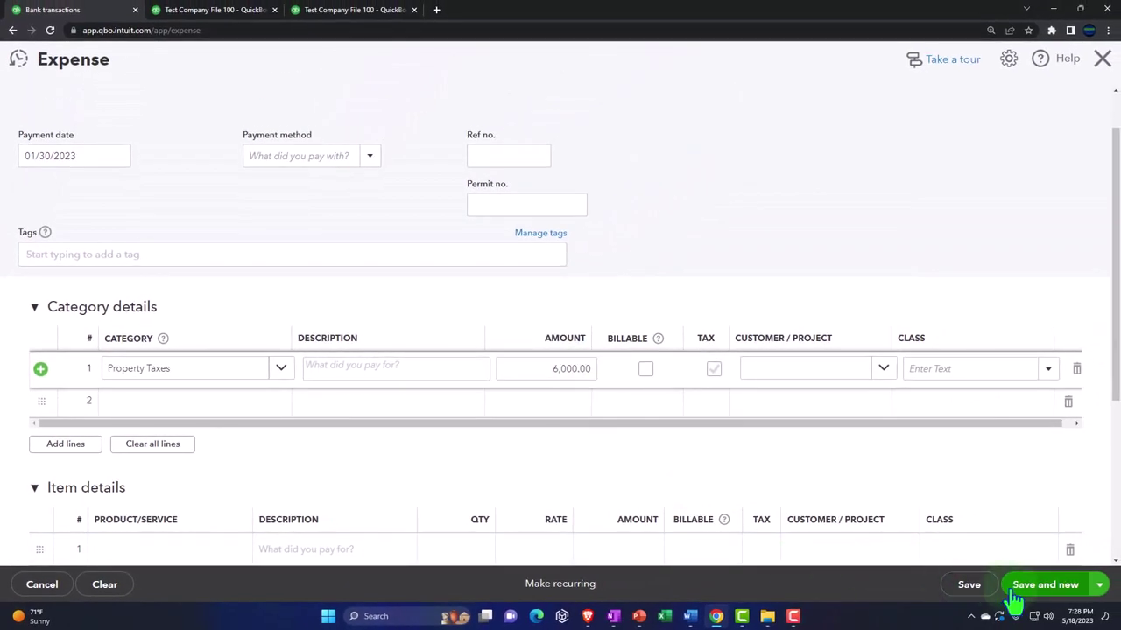
left_click(1099, 586)
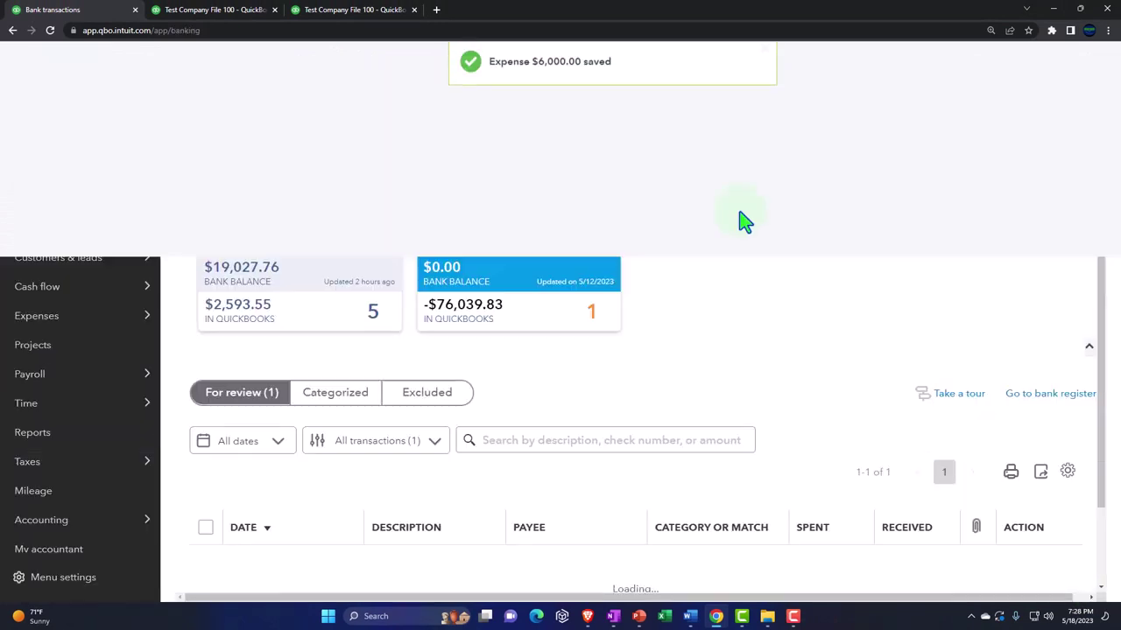
Refresh the 2023 Profit and Loss report and examine its expense lines down to net income at a larger zoom
left_click(377, 13)
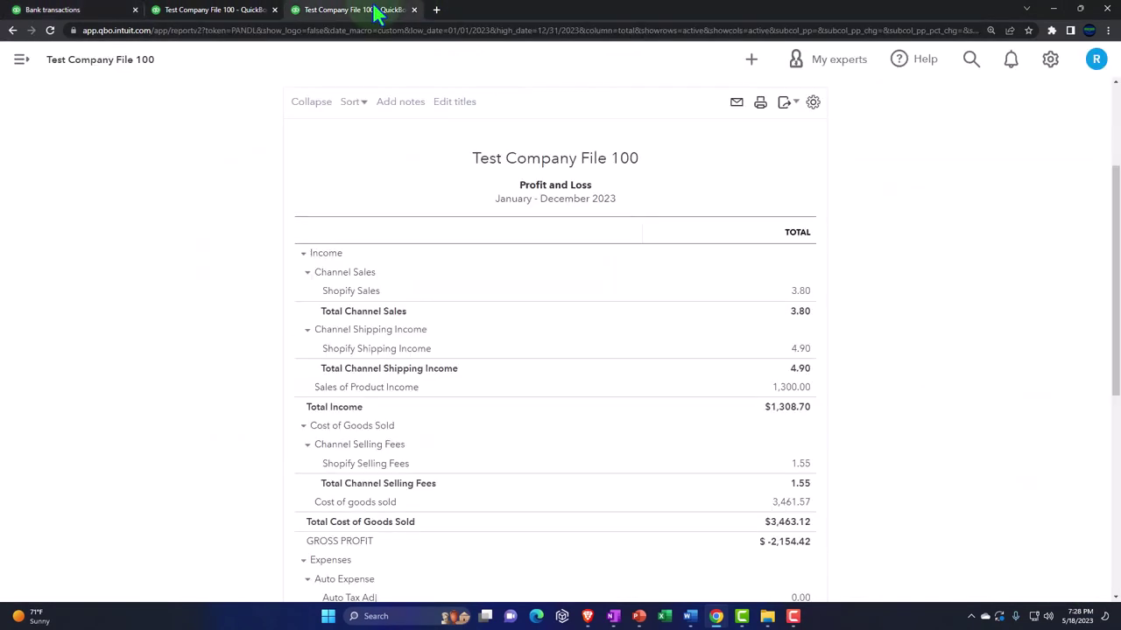
scroll(415, 233, "up", 3)
scroll(663, 232, "down", 2)
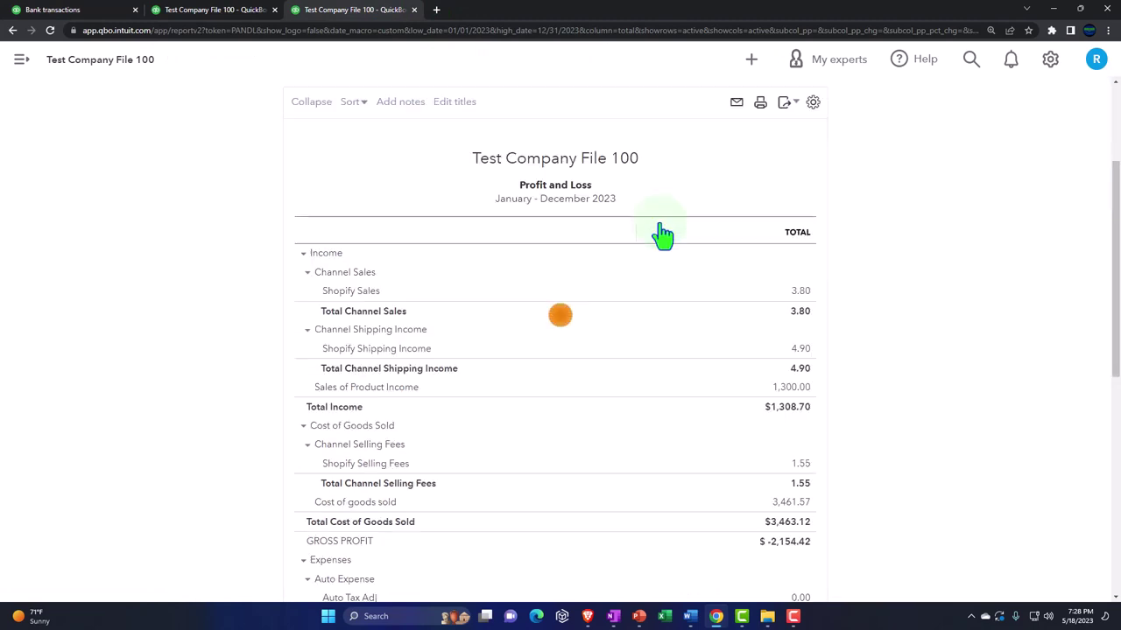
scroll(663, 234, "down", 4)
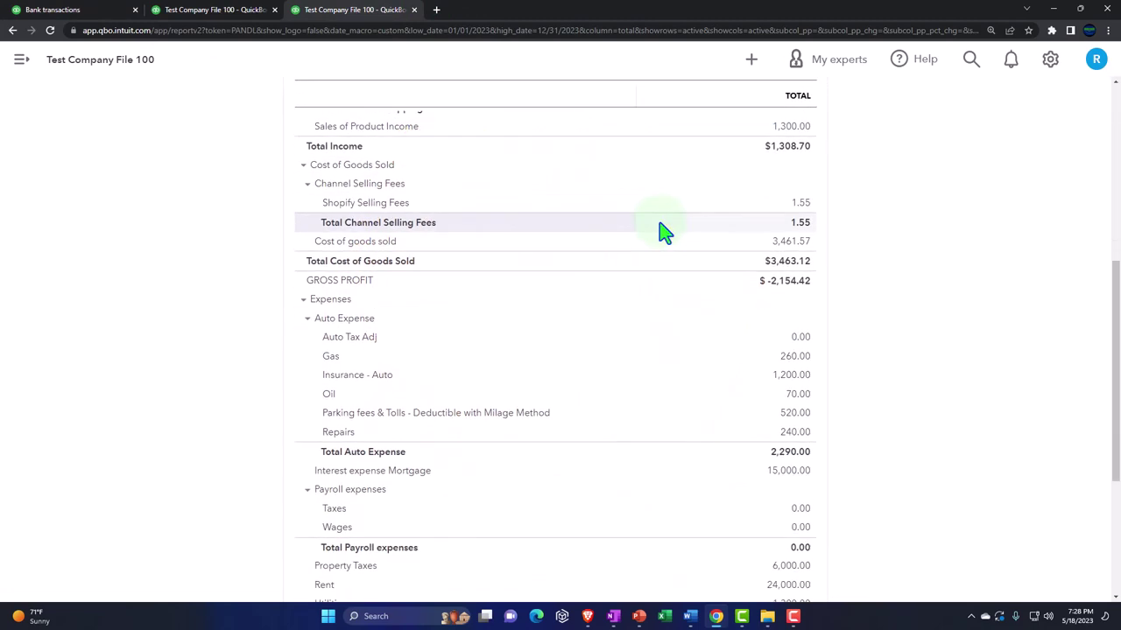
key("ctrl+plus")
scroll(662, 232, "down", 3)
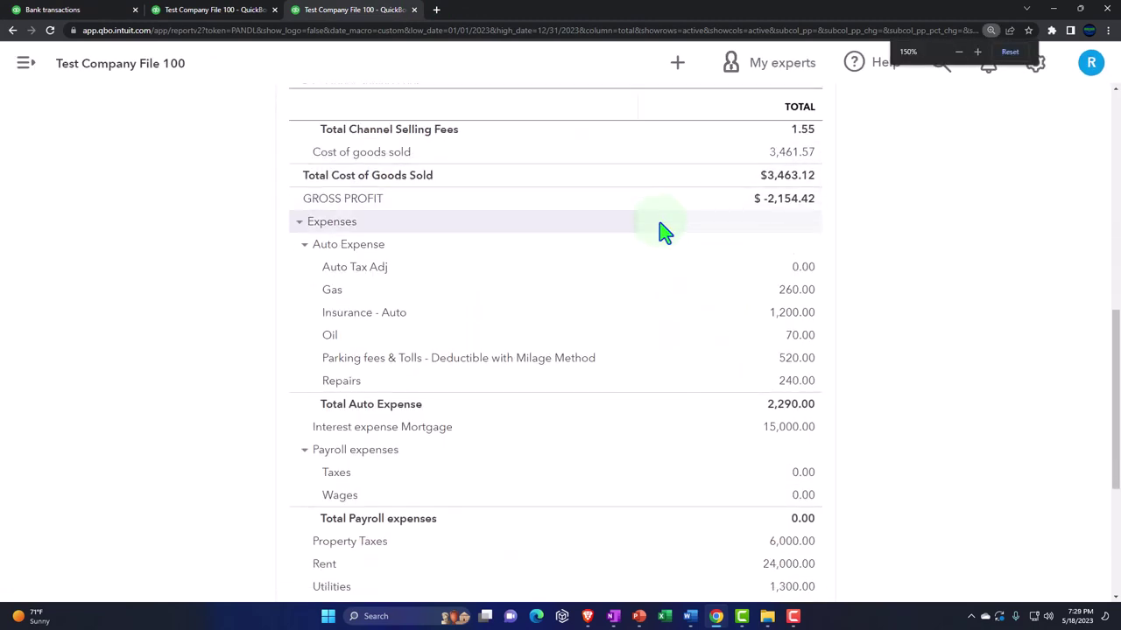
scroll(600, 381, "down", 1)
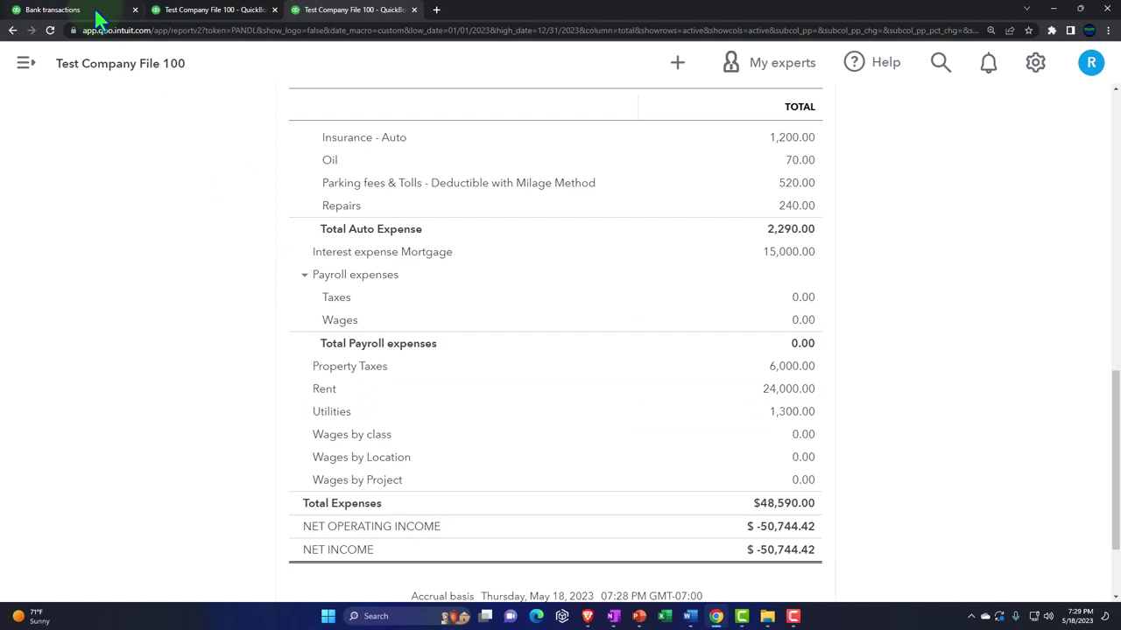
Open the chart of accounts from the banking page and collapse the navigation menu
left_click(96, 14)
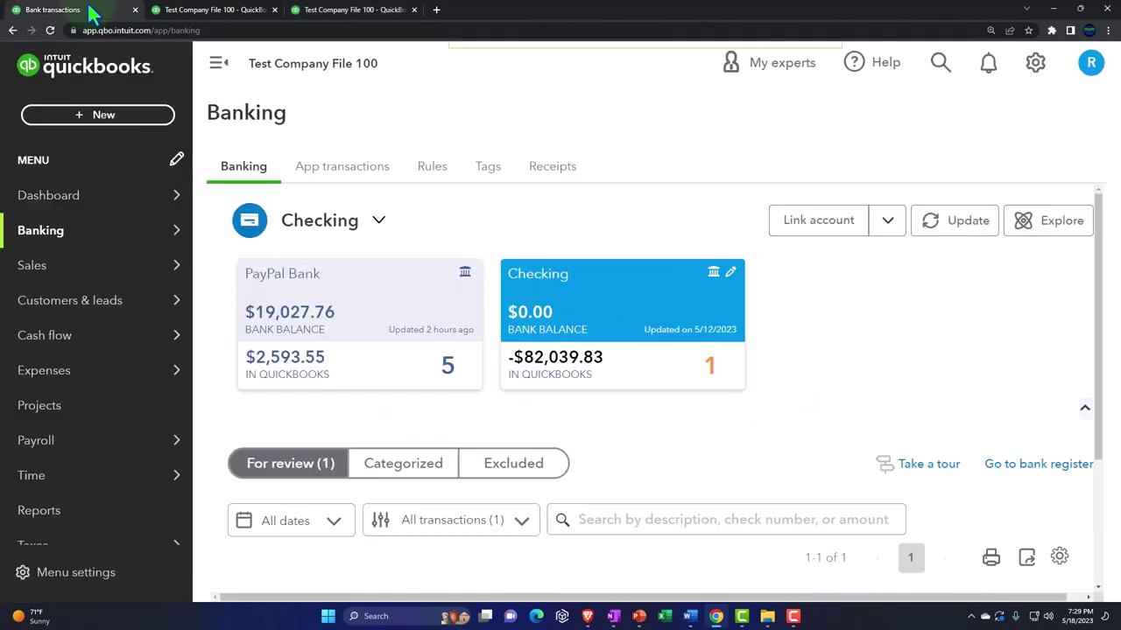
mouse_move(92, 340)
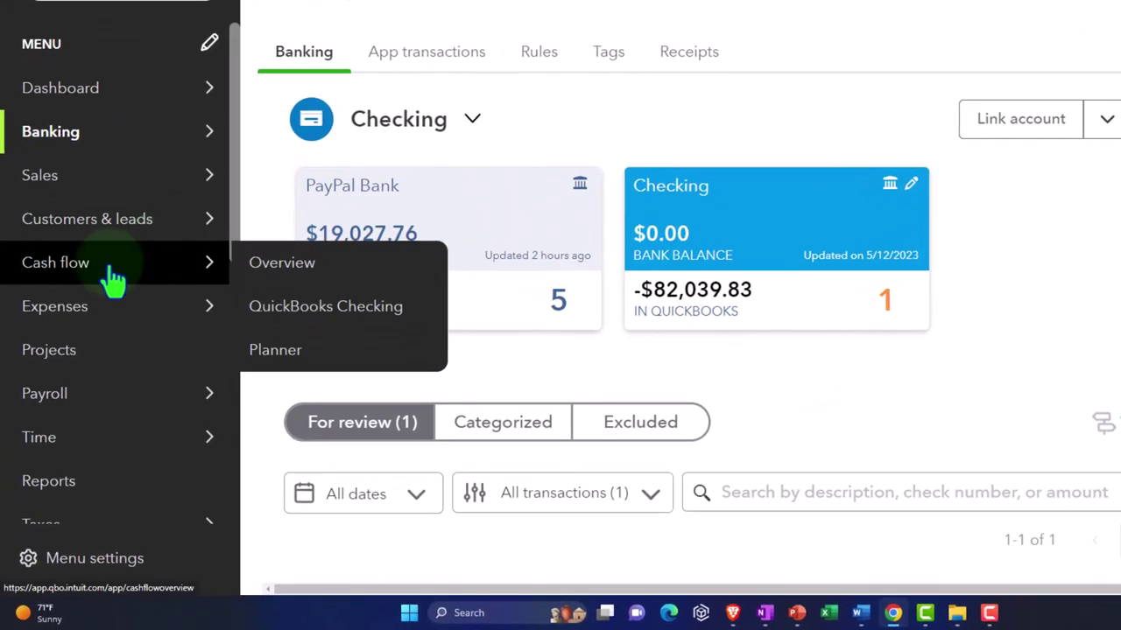
scroll(114, 280, "down", 3)
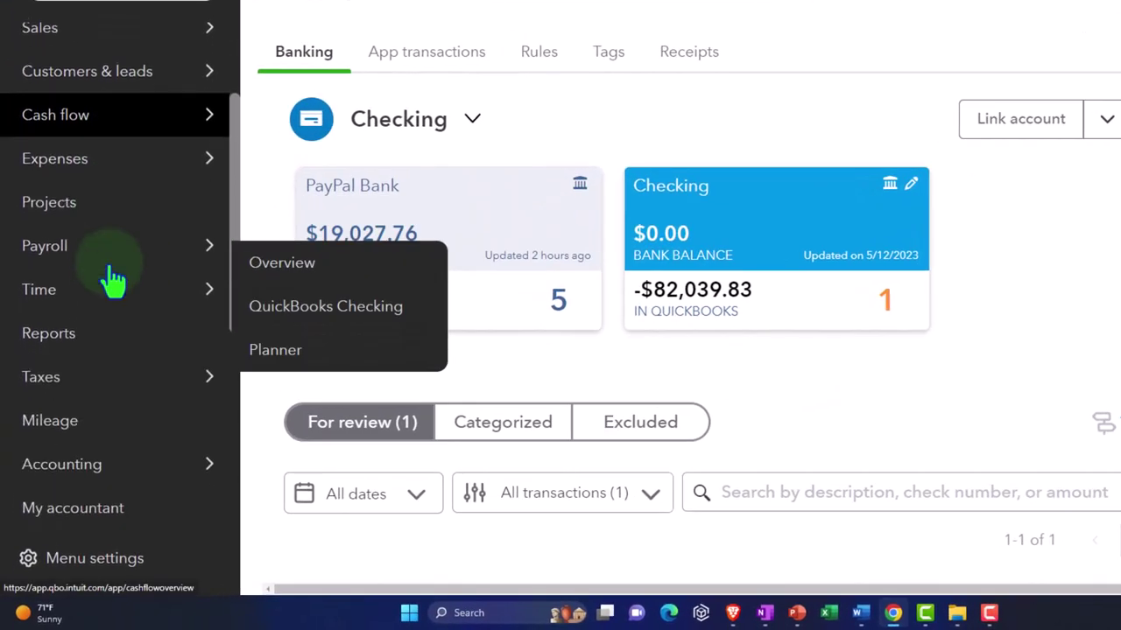
left_click(98, 332)
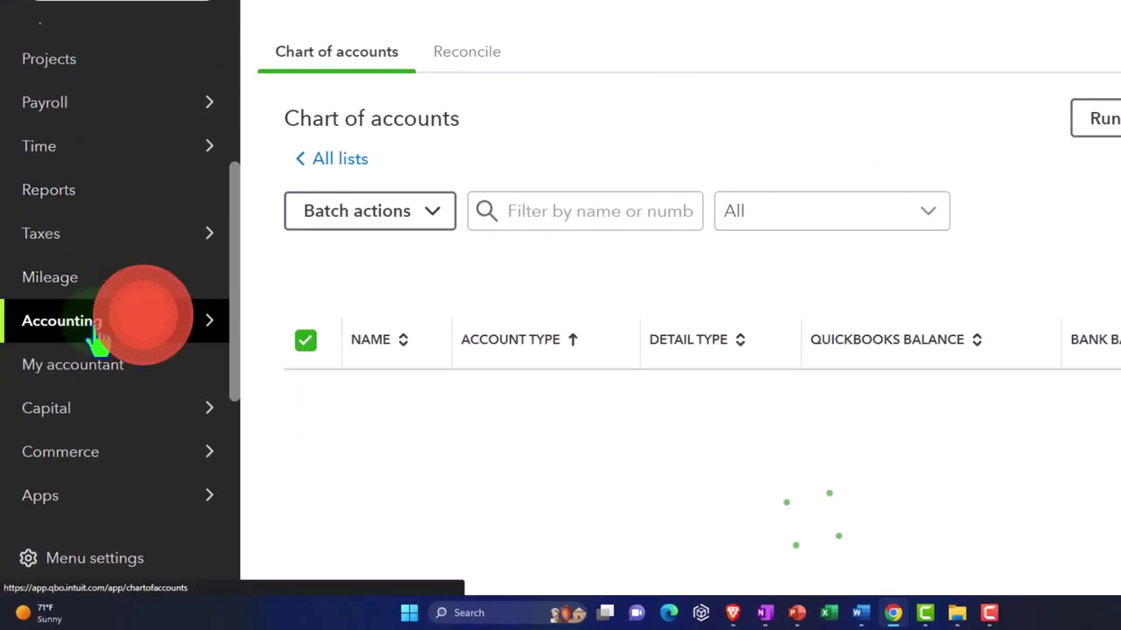
left_click(217, 65)
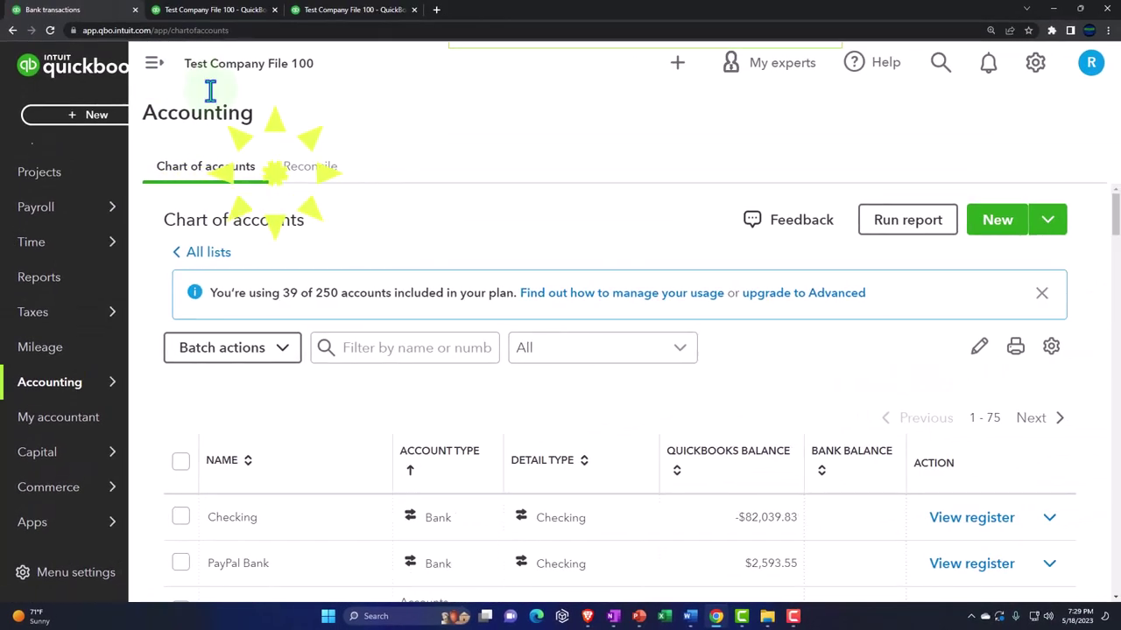
Look through the chart of accounts down to the expense accounts, including Interest expense Mortgage
scroll(424, 344, "down", 15)
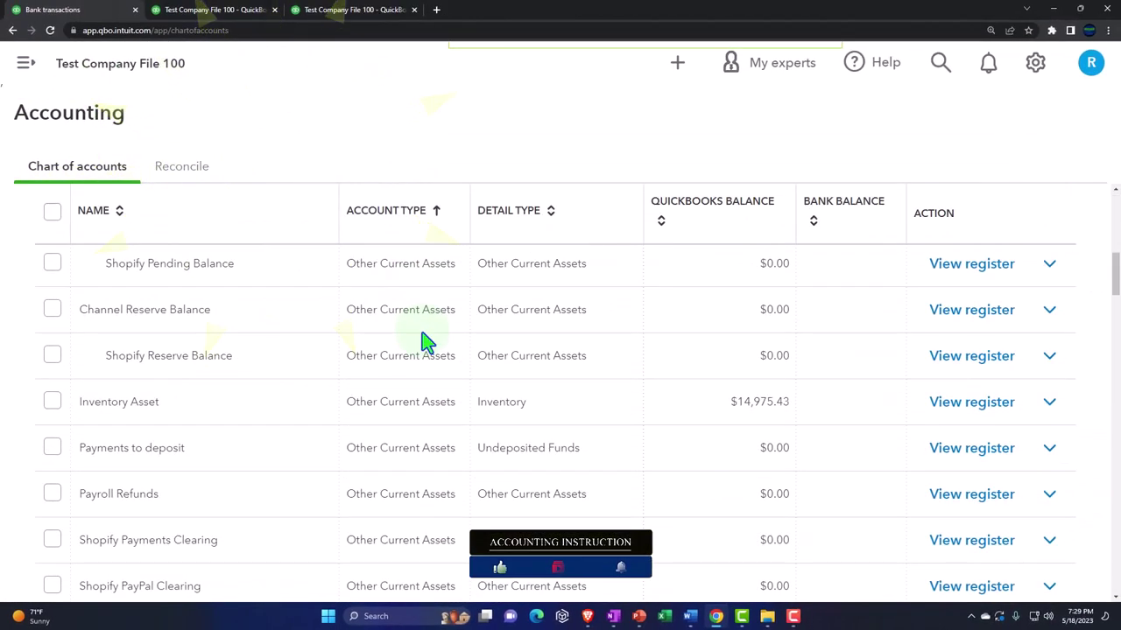
scroll(423, 387, "down", 20)
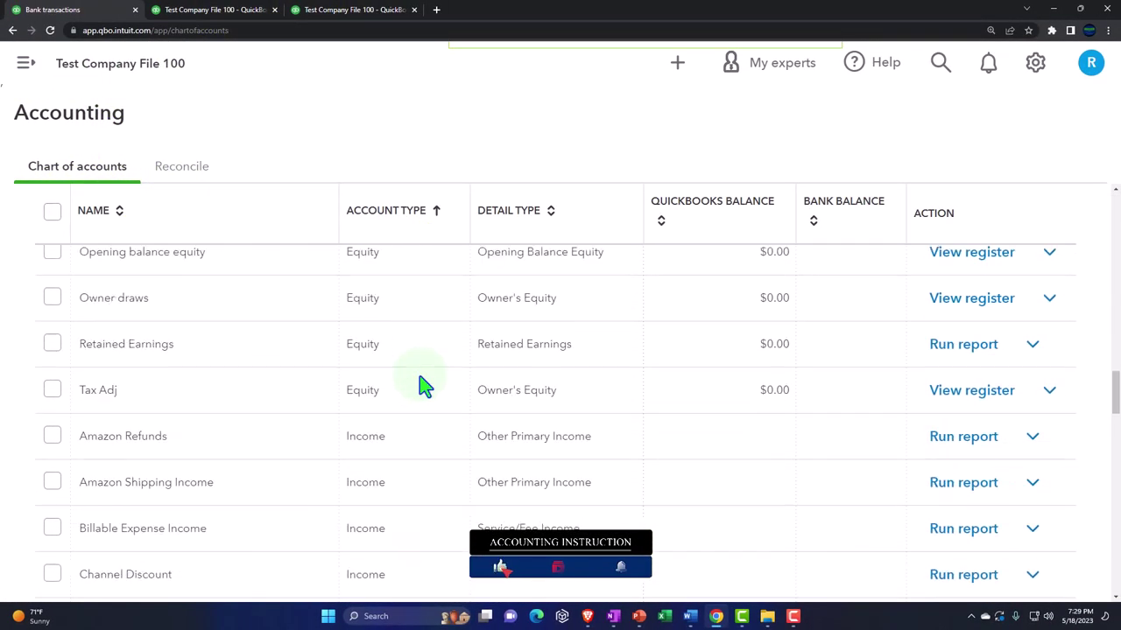
scroll(424, 387, "down", 5)
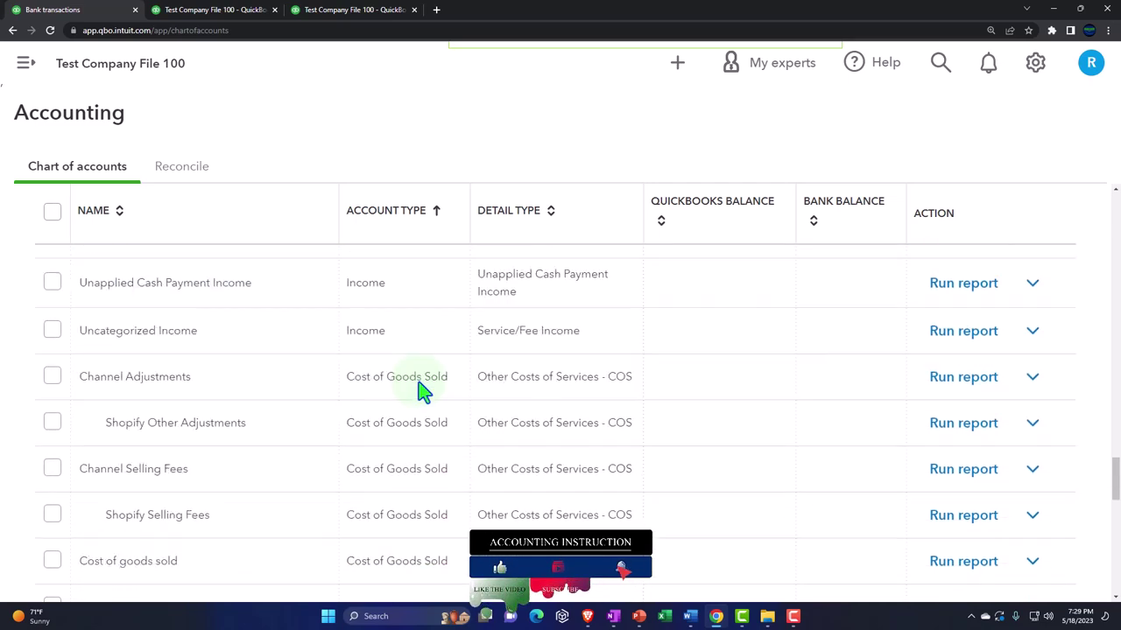
scroll(424, 391, "down", 7)
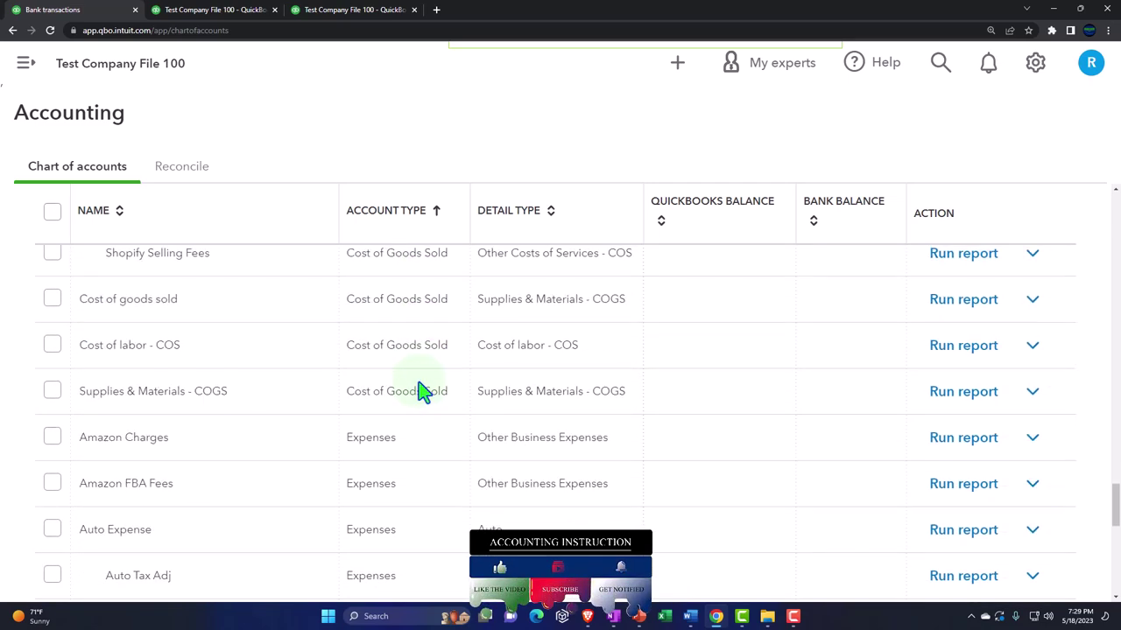
scroll(423, 391, "down", 5)
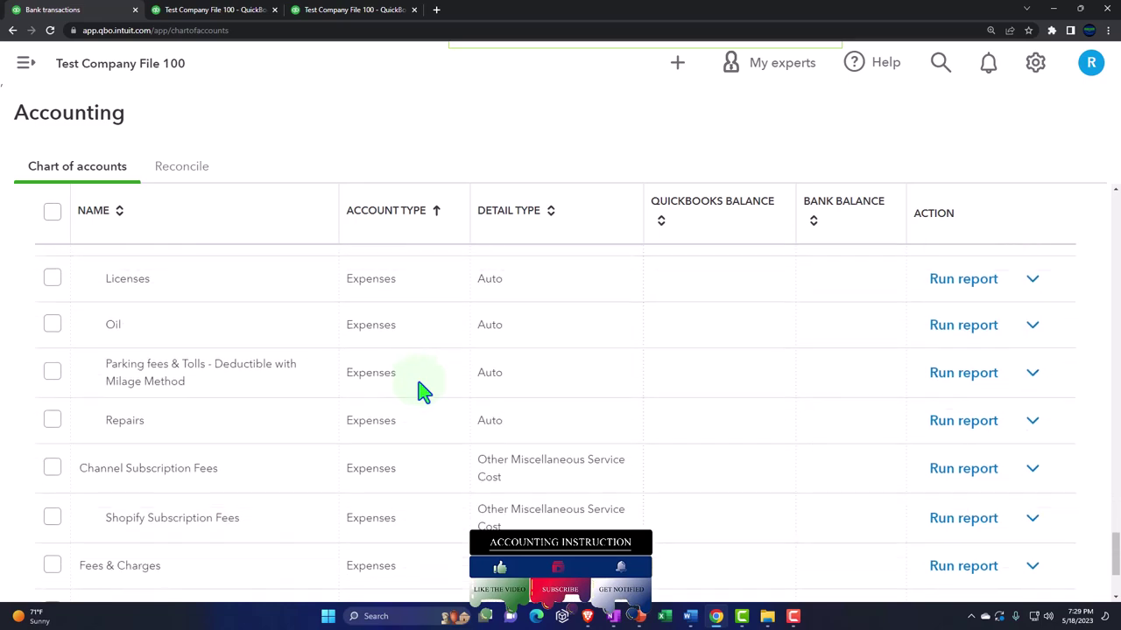
left_click(425, 394)
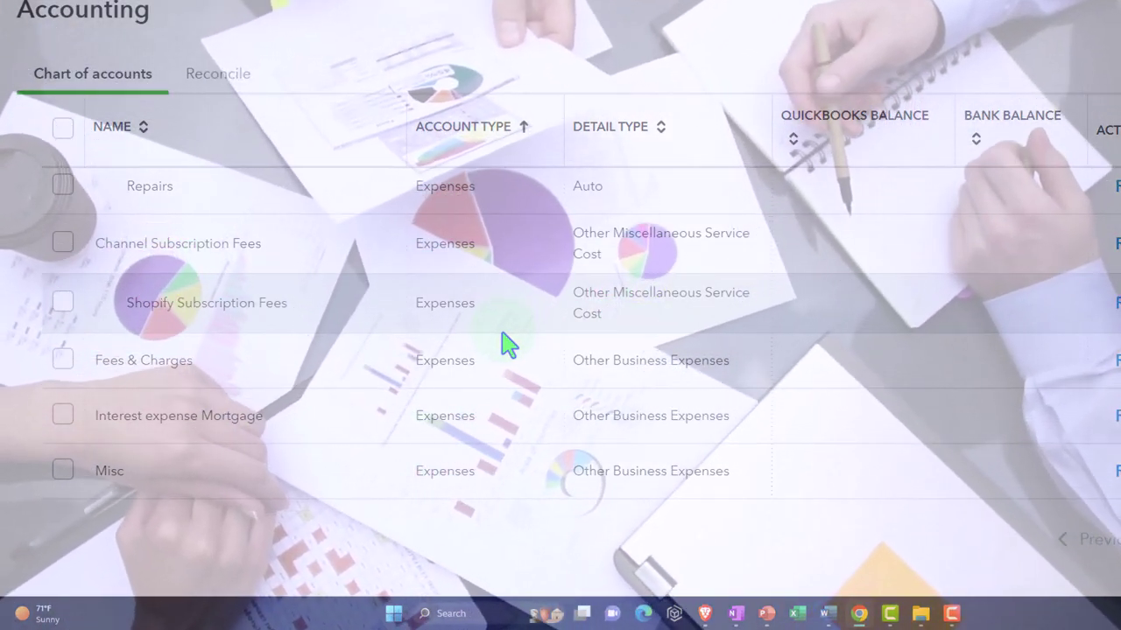
left_click(504, 337)
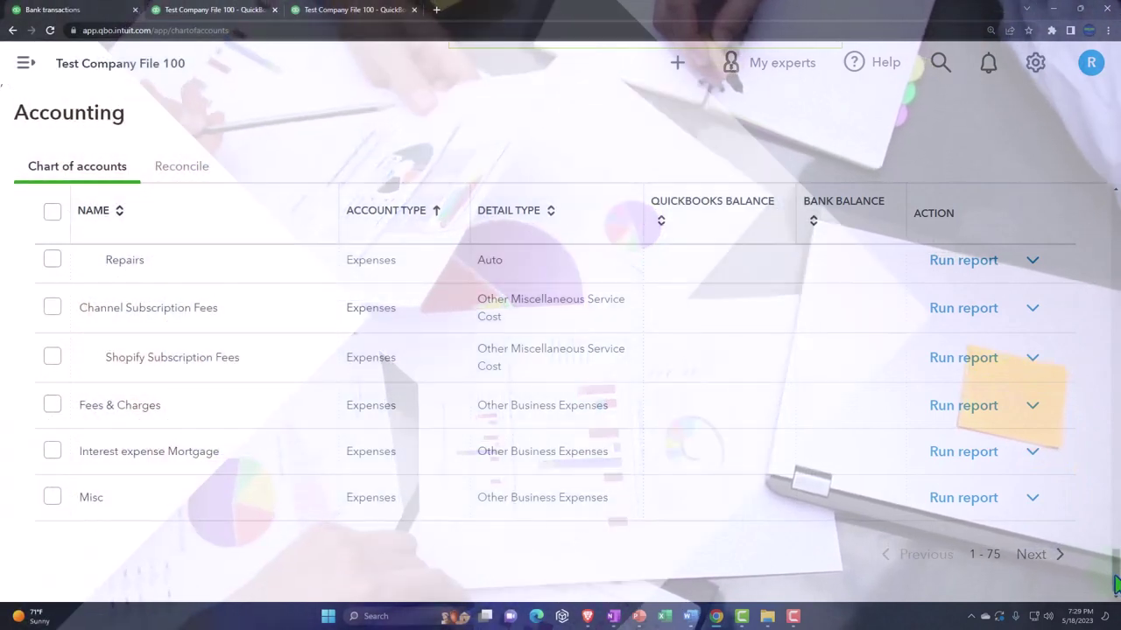
Start a new account saved under Expenses, with Office/General Administrative Expenses as its tax form section
left_click_drag(1117, 583, 1109, 211)
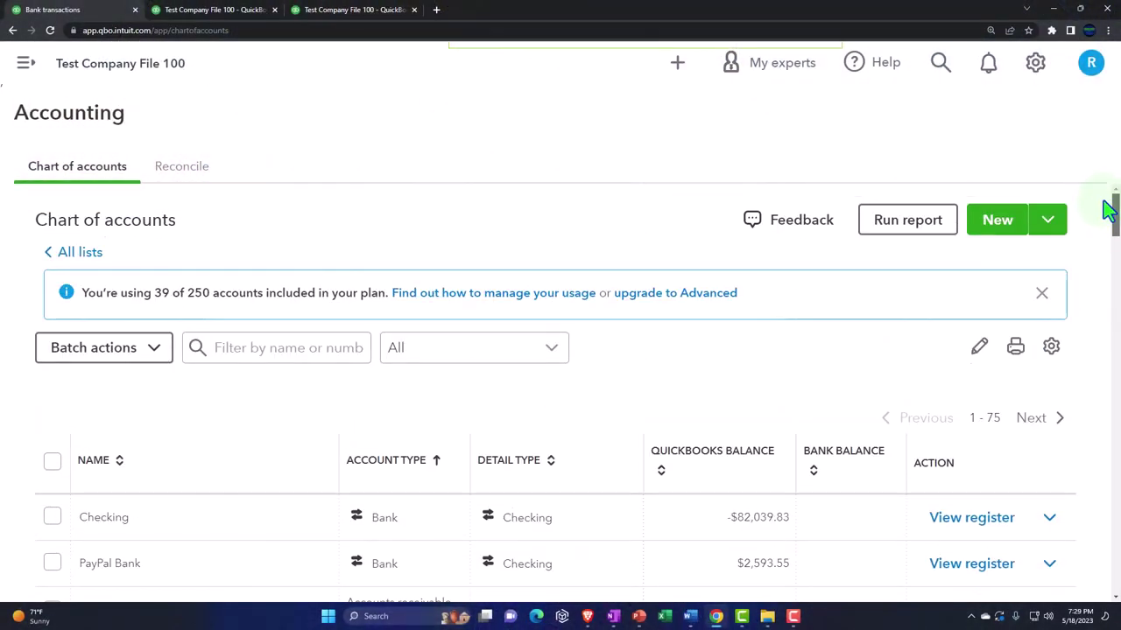
left_click(994, 223)
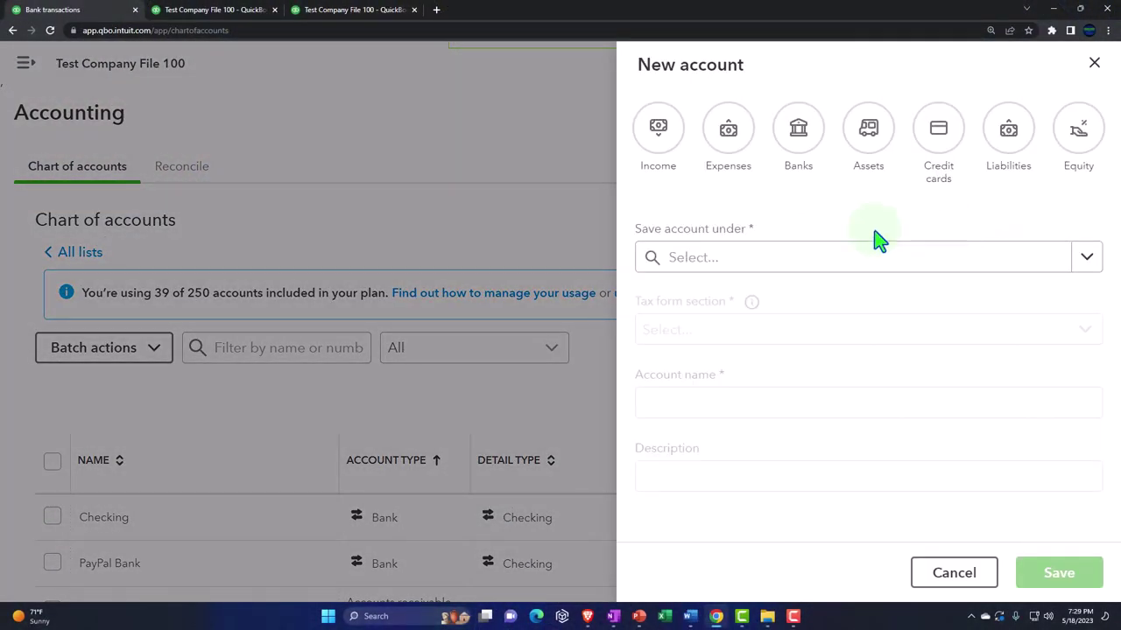
left_click(750, 259)
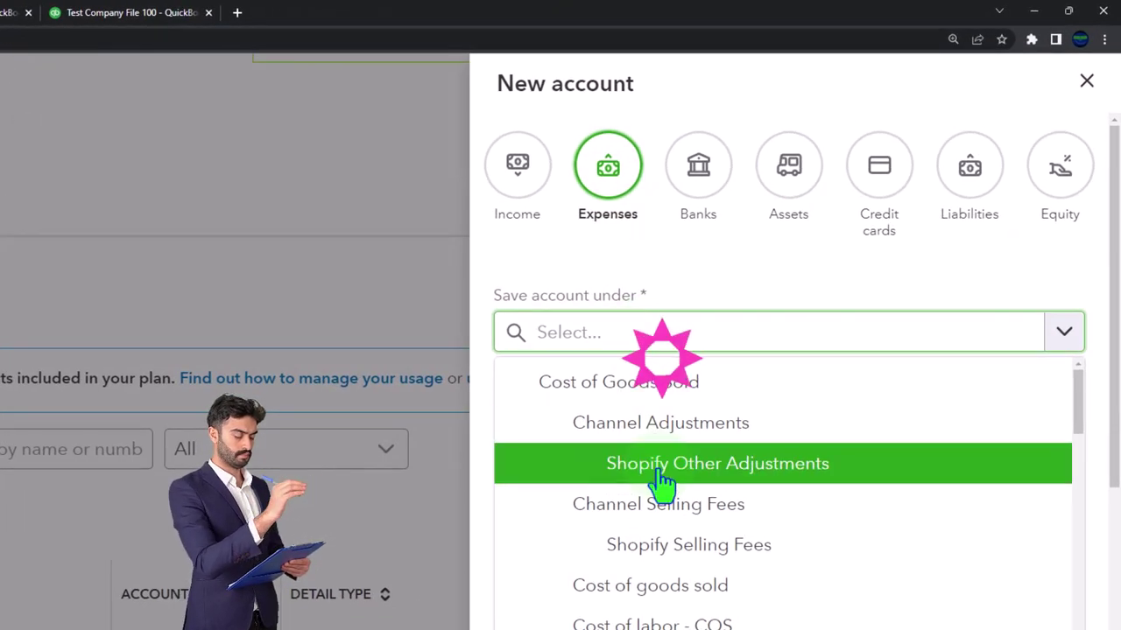
scroll(662, 490, "down", 3)
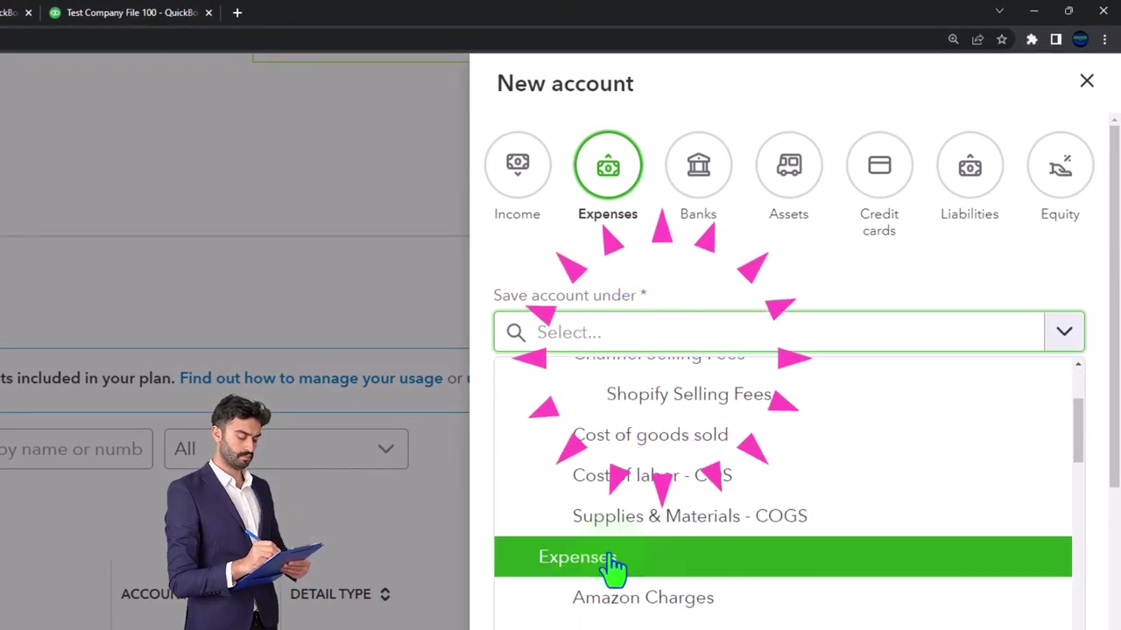
left_click(610, 561)
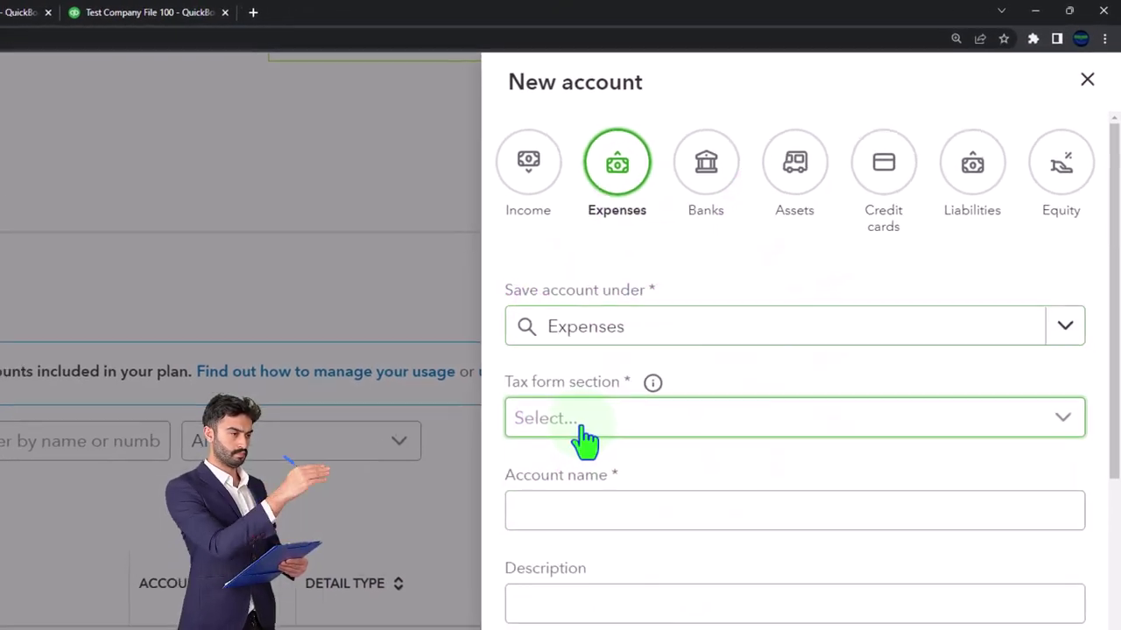
left_click(574, 438)
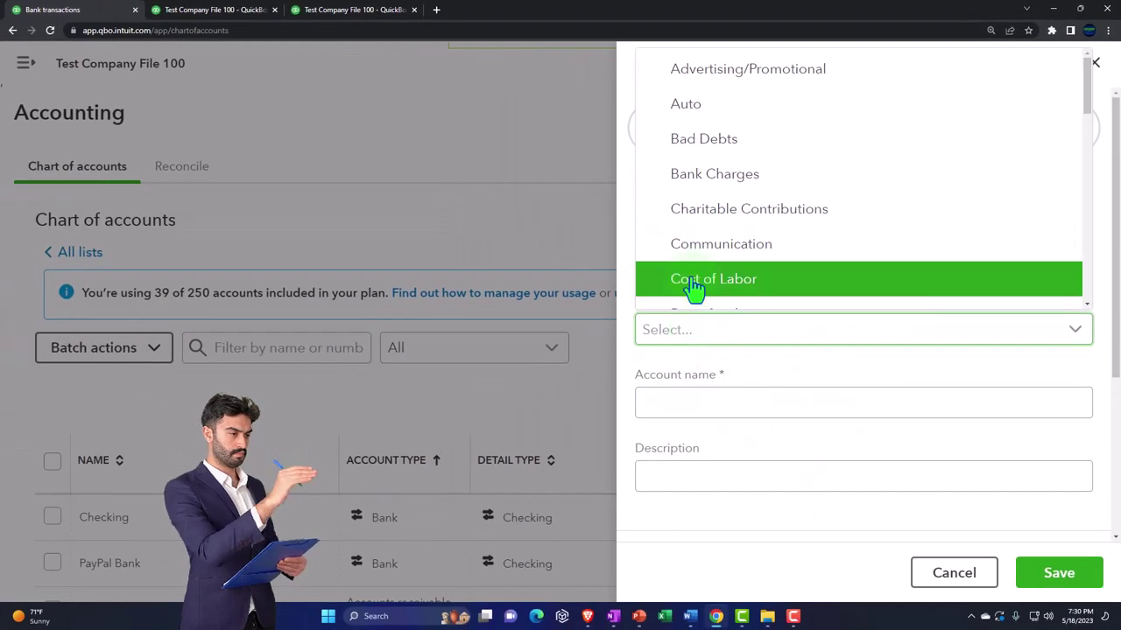
scroll(691, 287, "down", 4)
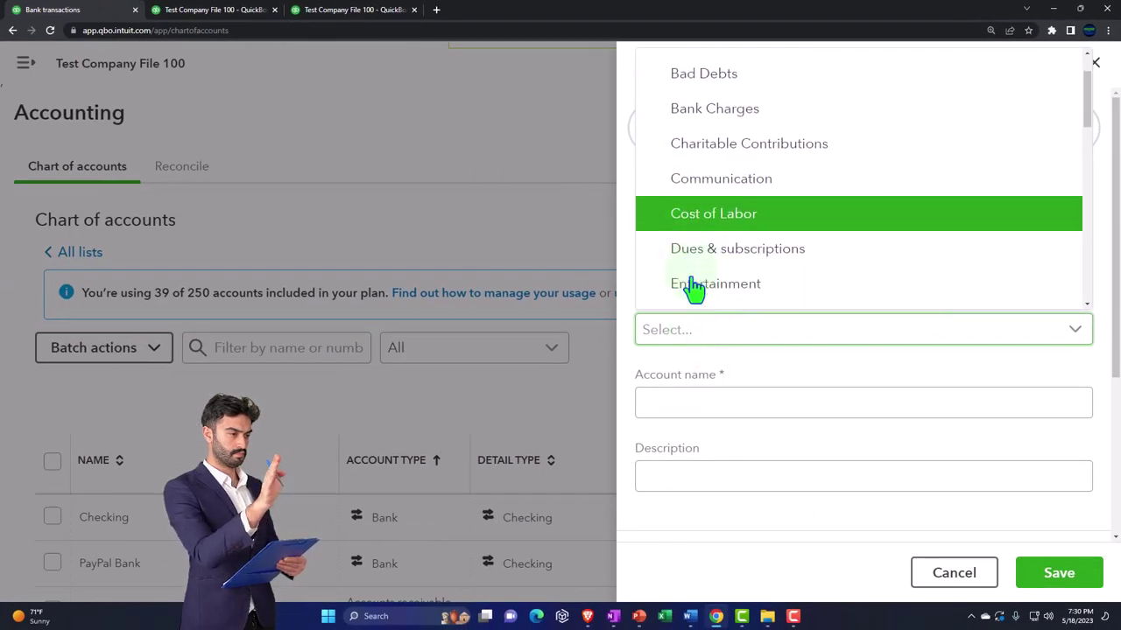
scroll(691, 288, "down", 3)
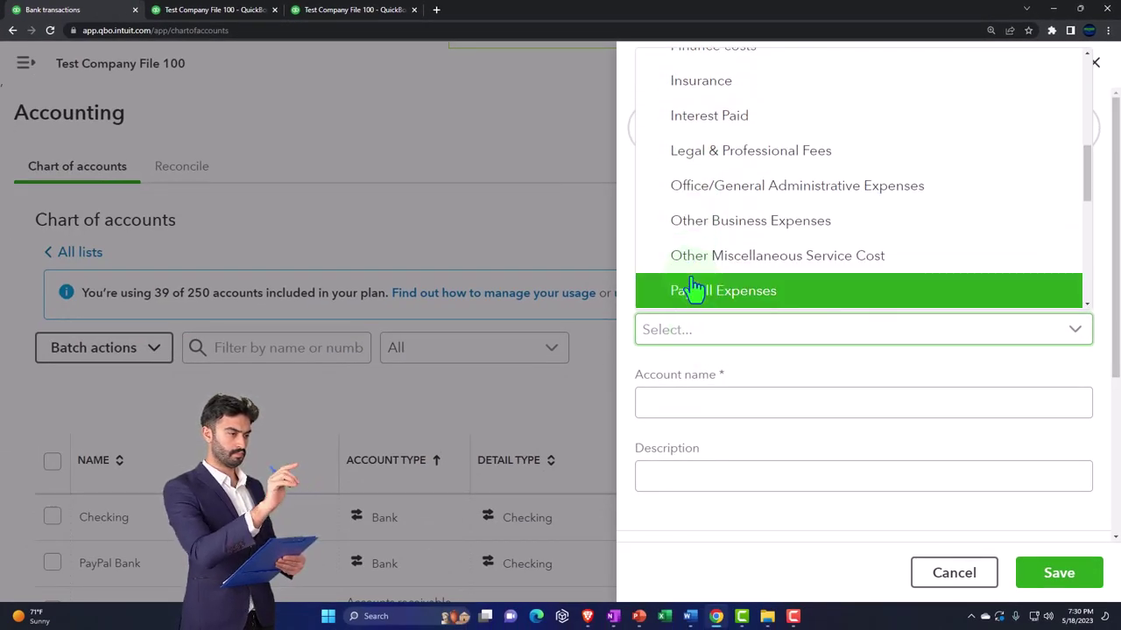
left_click(710, 199)
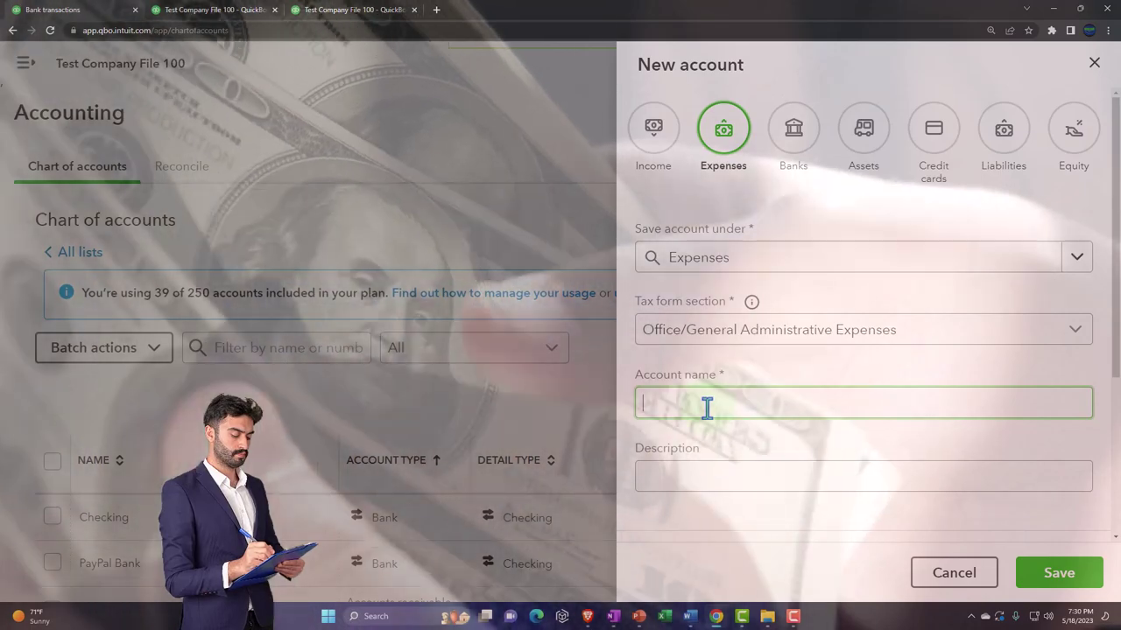
Name the new account Home Office Expenses and save it
left_click(706, 404)
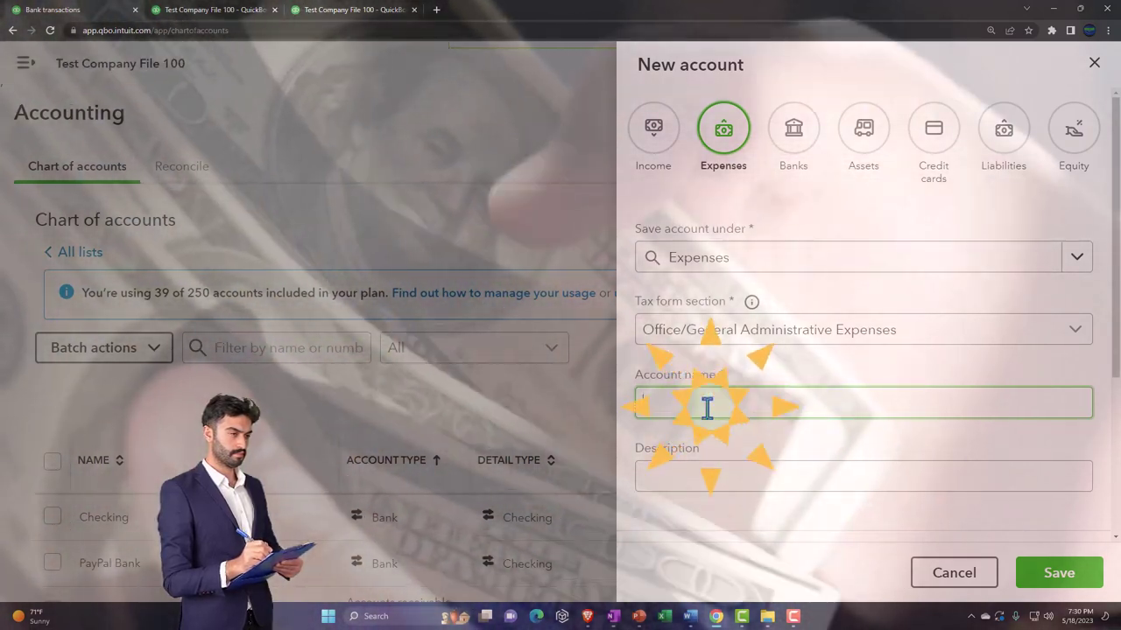
type("H")
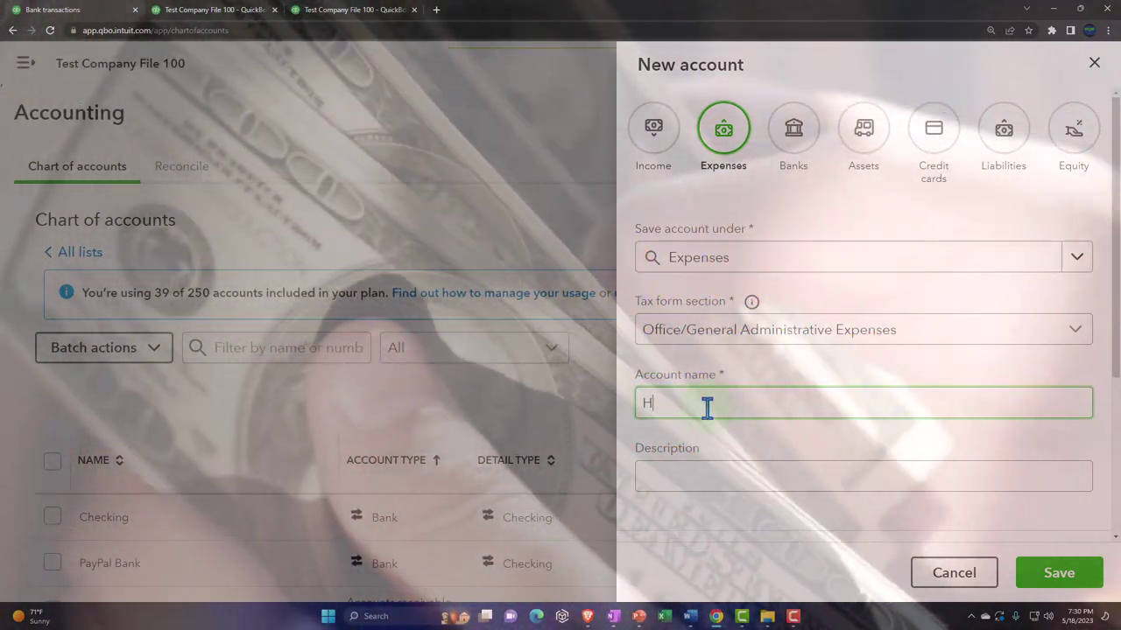
type("ome Offic")
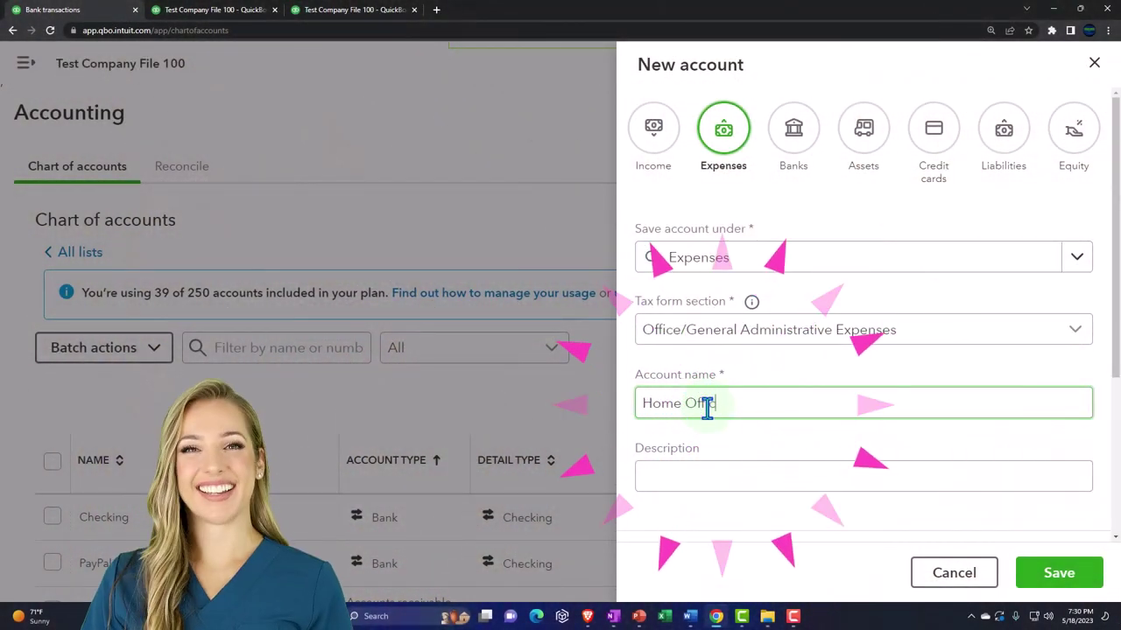
type("e Expenses")
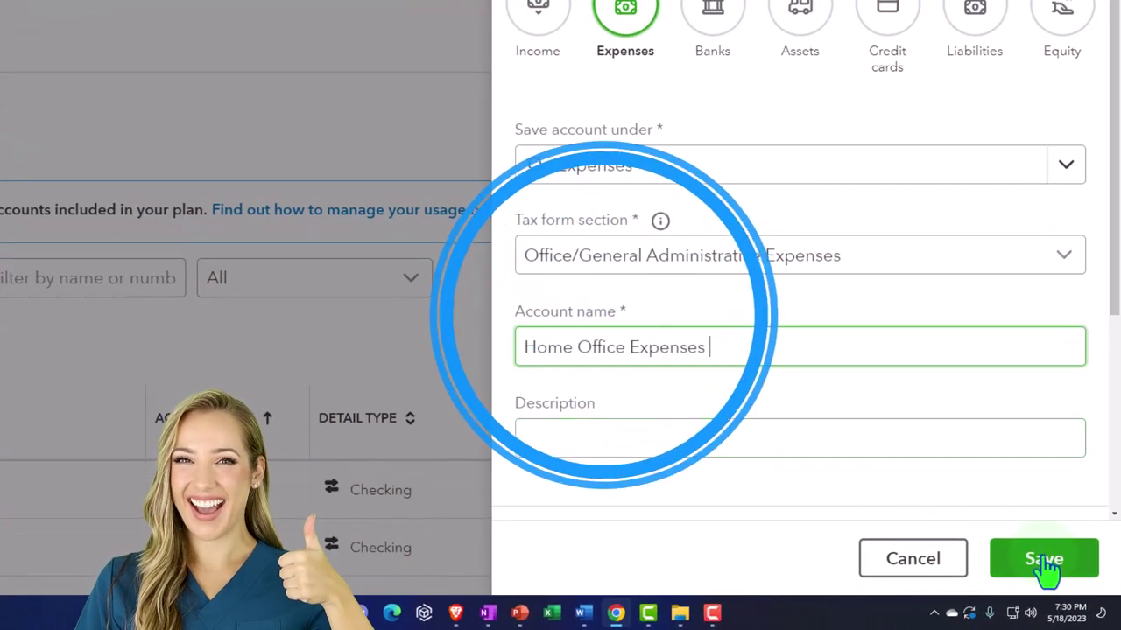
left_click(1048, 567)
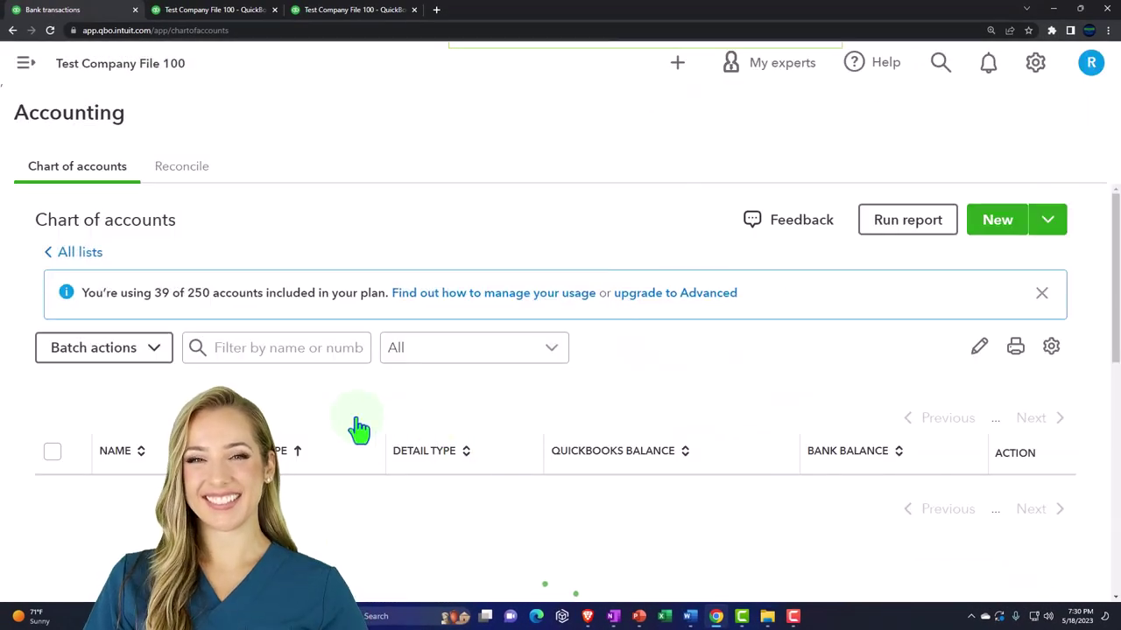
Open the Interest expense Mortgage account from the chart of accounts for editing
scroll(359, 429, "down", 10)
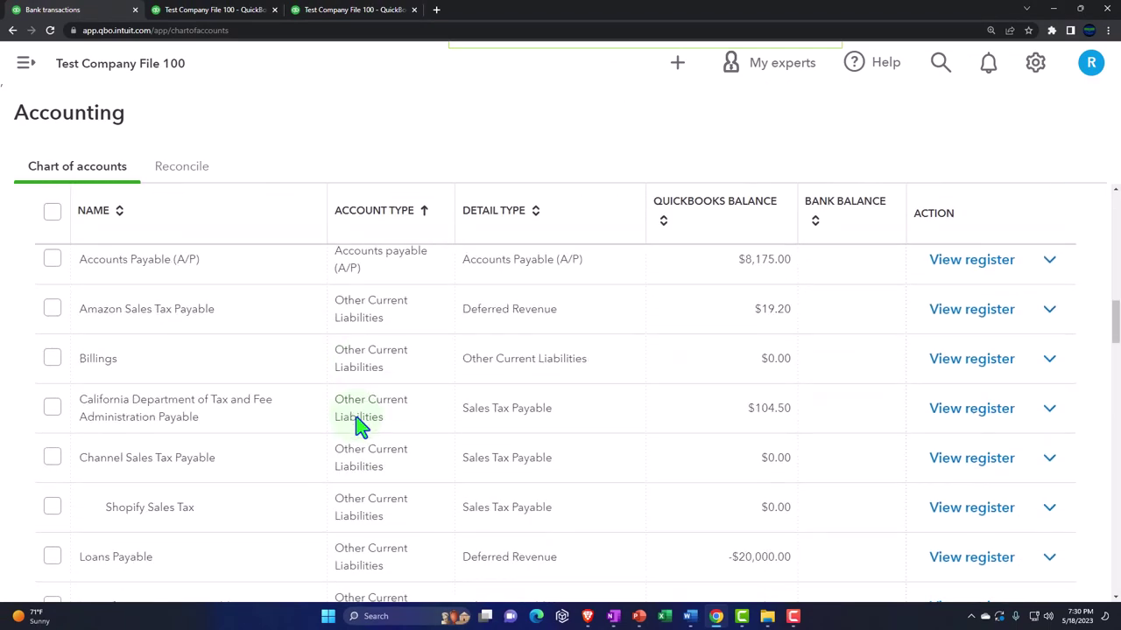
scroll(359, 426, "down", 15)
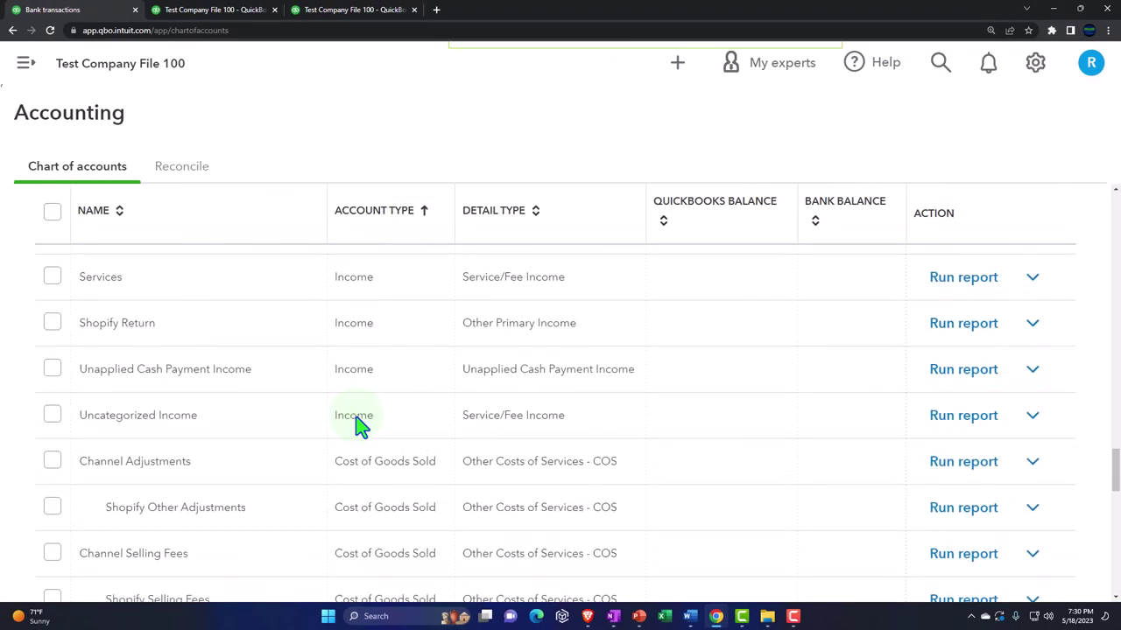
scroll(359, 426, "down", 4)
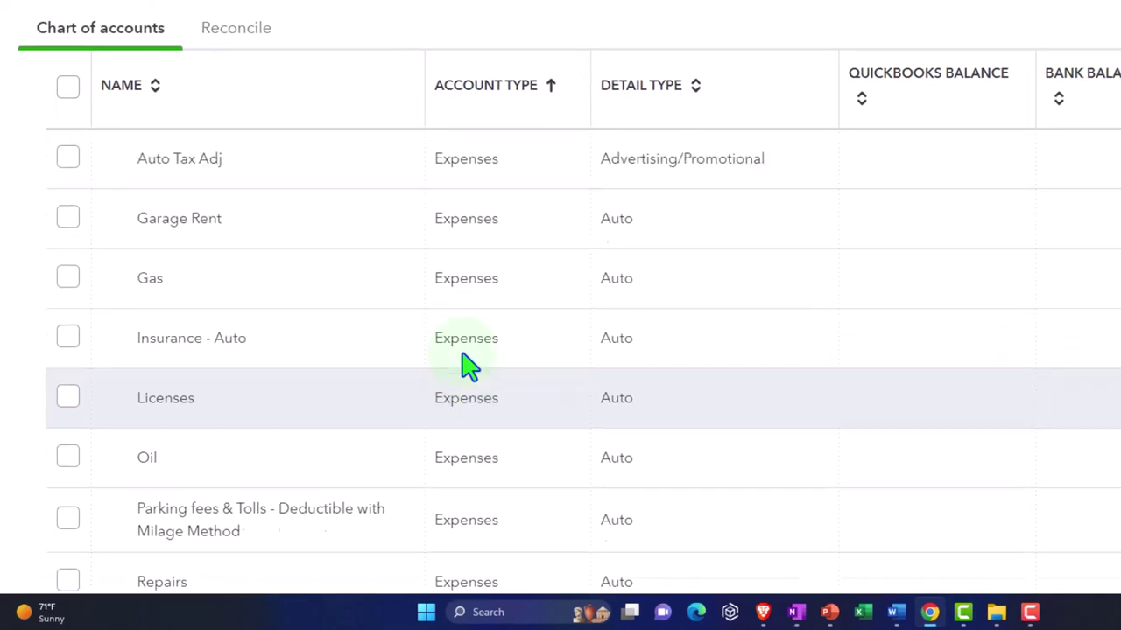
scroll(464, 366, "up", 1)
scroll(465, 357, "down", 6)
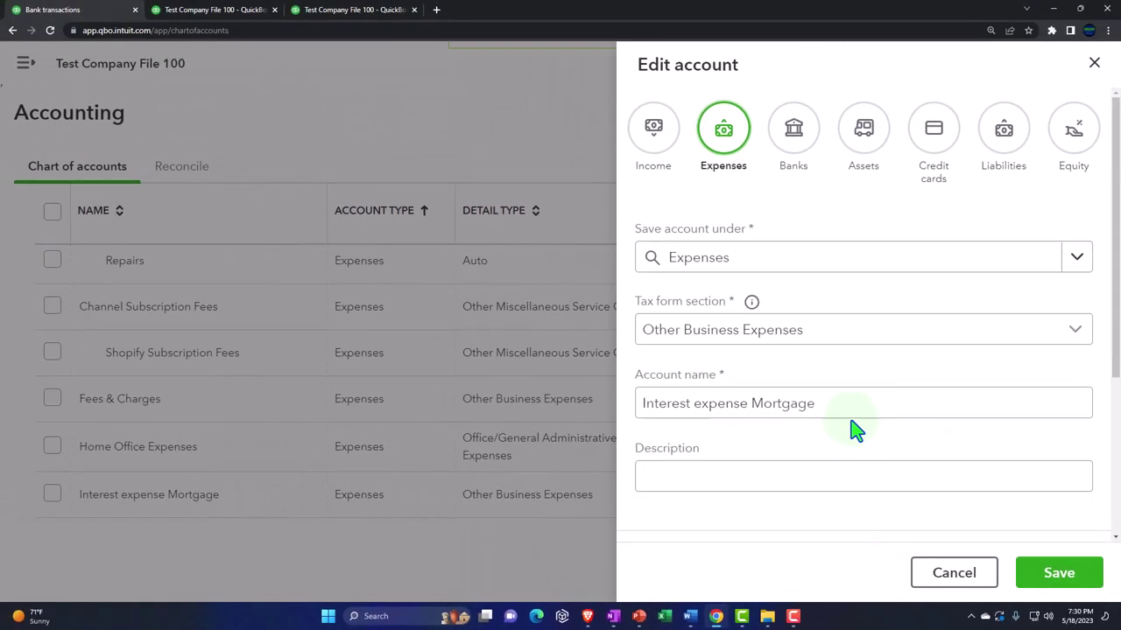
scroll(862, 420, "down", 1)
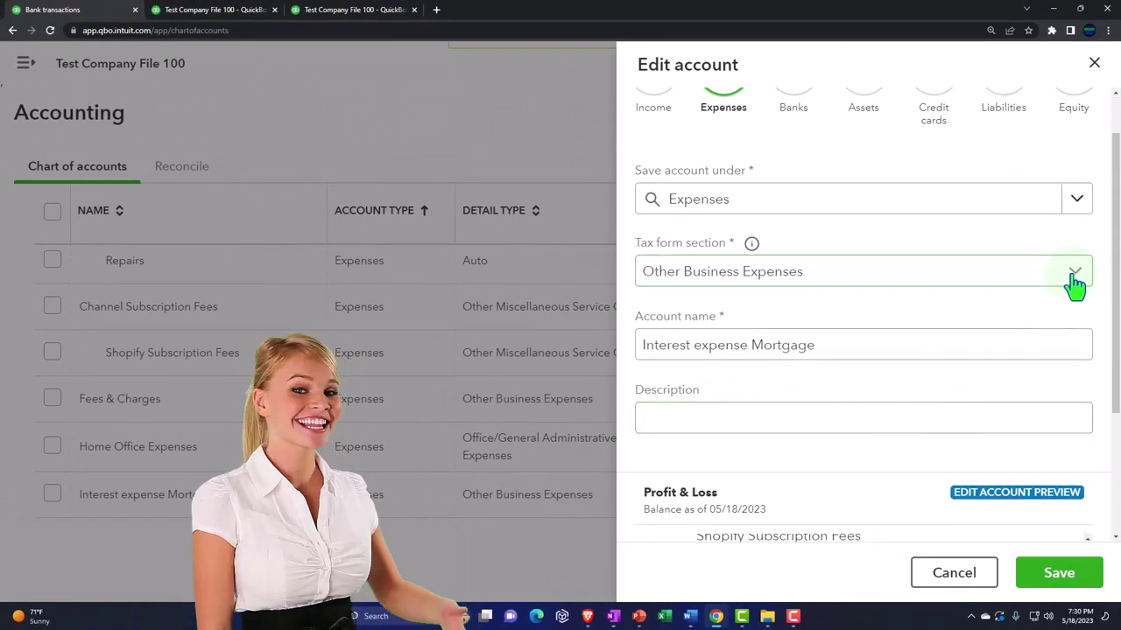
Place the Interest expense Mortgage account under Home Office Expenses, then save and confirm the change
left_click(1076, 198)
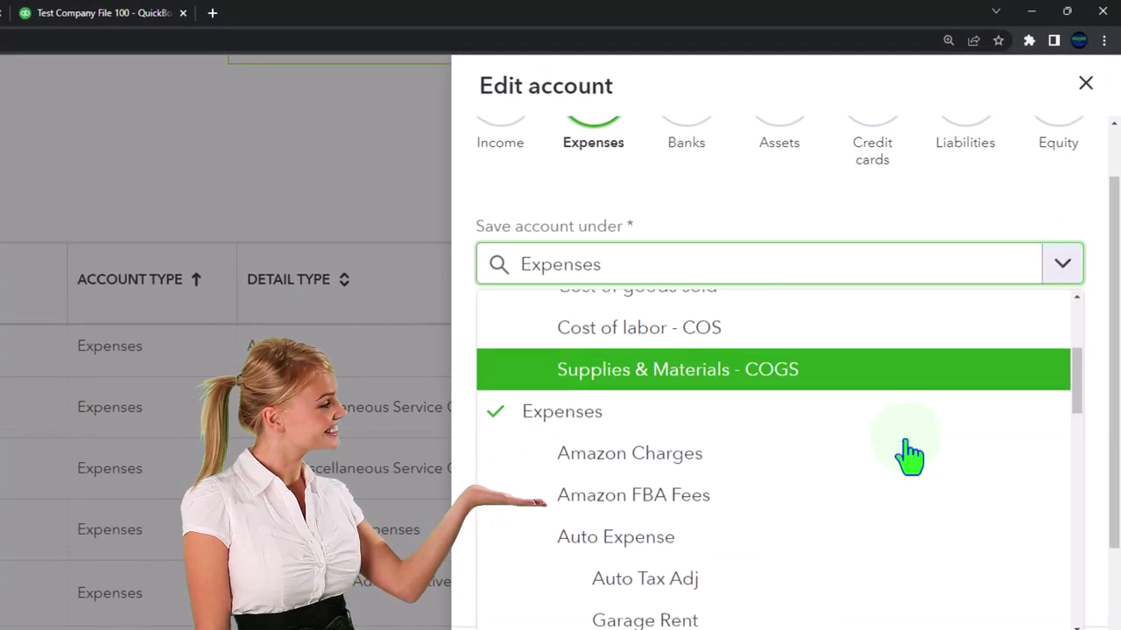
scroll(910, 455, "down", 6)
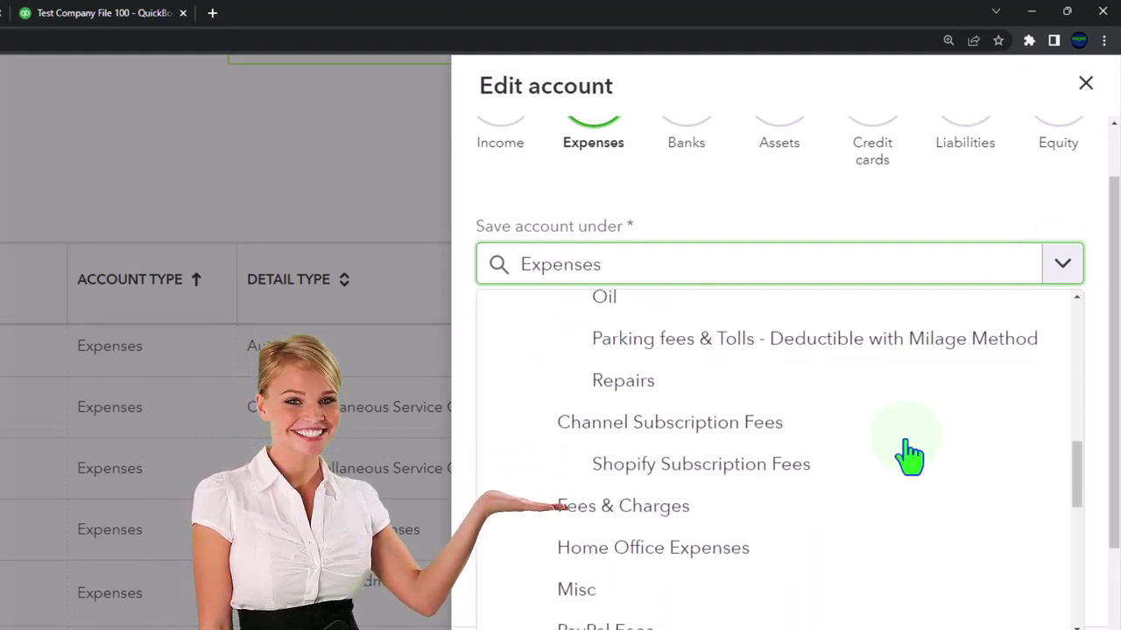
scroll(911, 454, "down", 2)
scroll(908, 457, "up", 3)
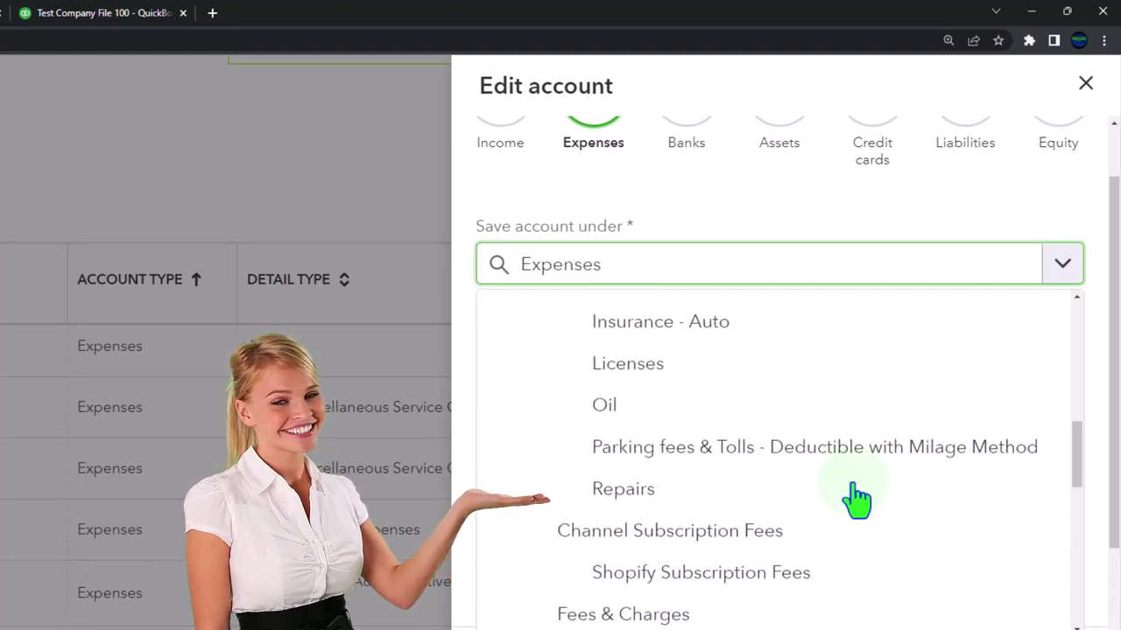
scroll(857, 499, "up", 3)
scroll(857, 499, "down", 3)
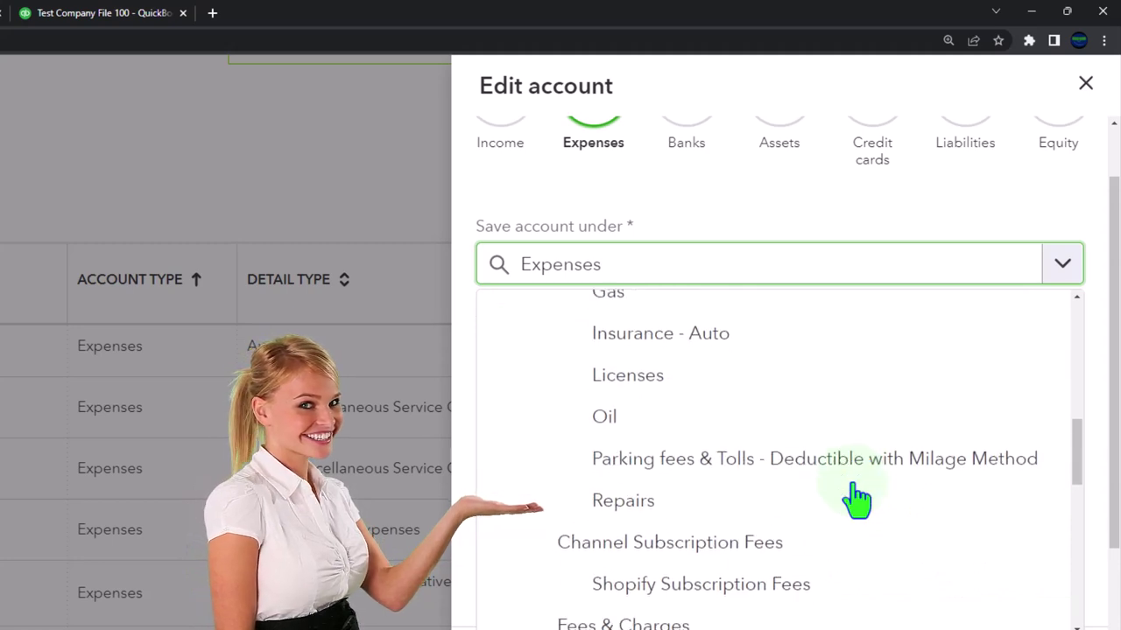
scroll(857, 499, "down", 3)
scroll(857, 499, "up", 1)
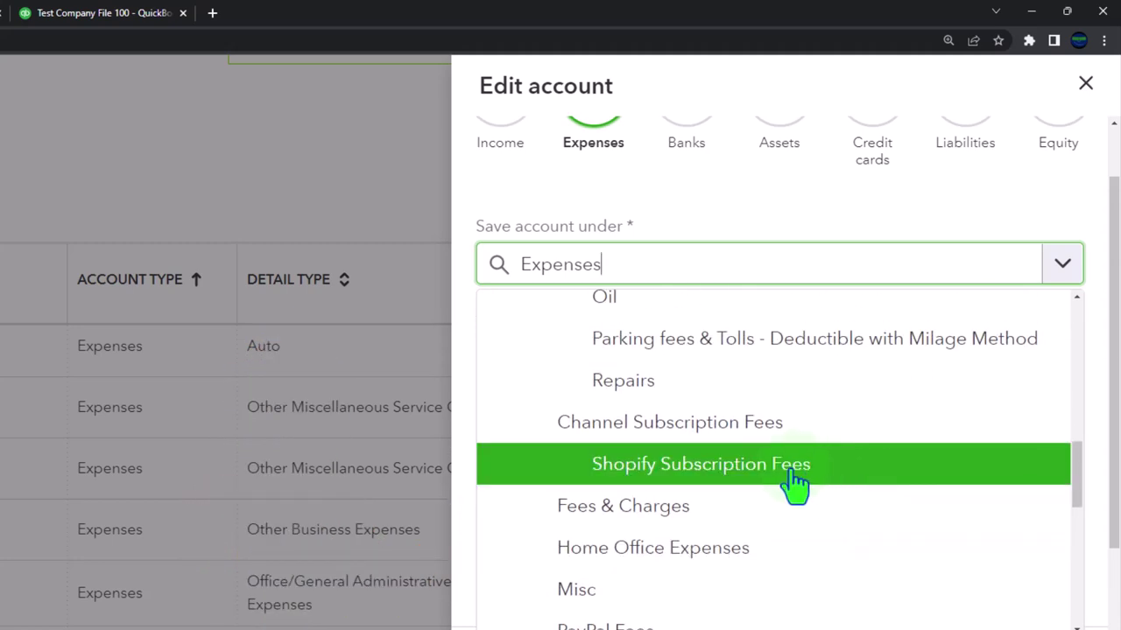
scroll(790, 499, "down", 3)
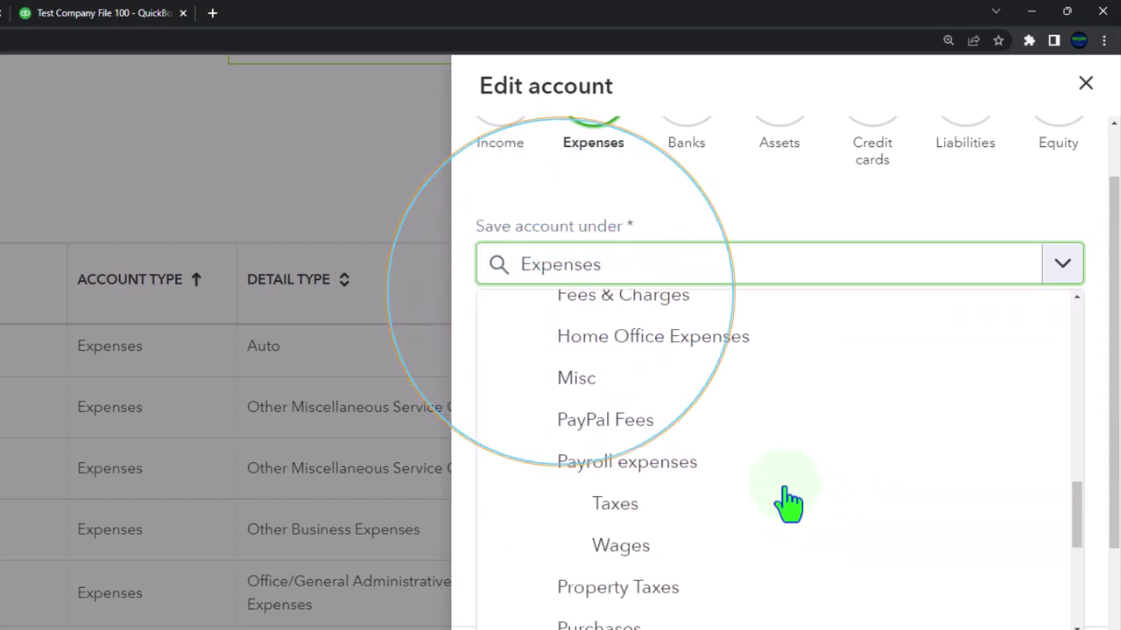
scroll(788, 500, "up", 4)
left_click(788, 603)
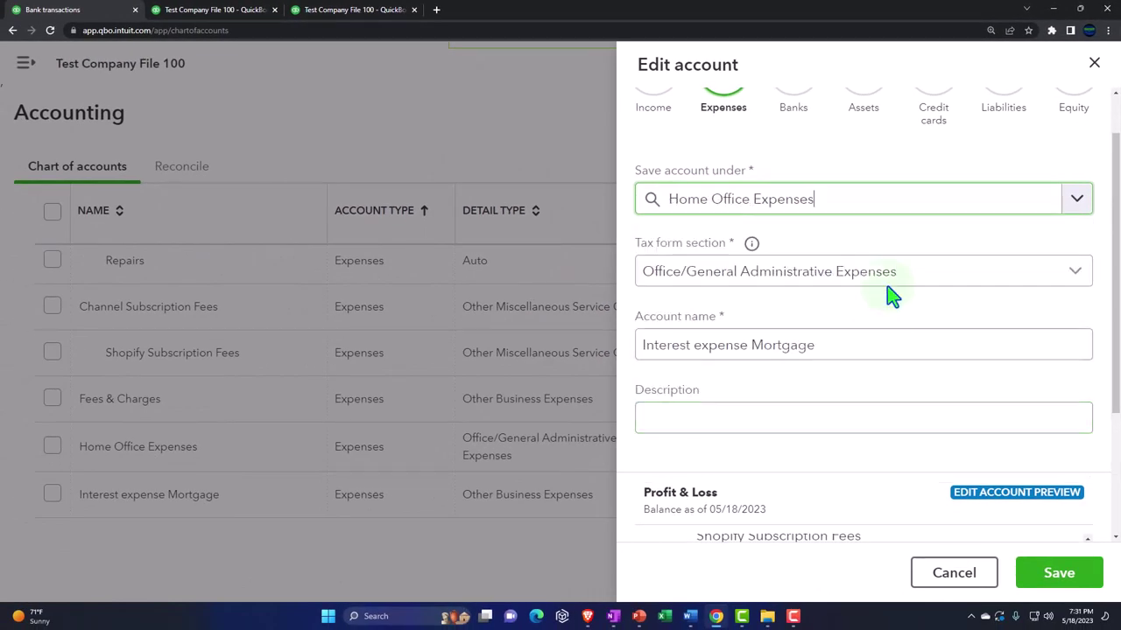
left_click(1059, 574)
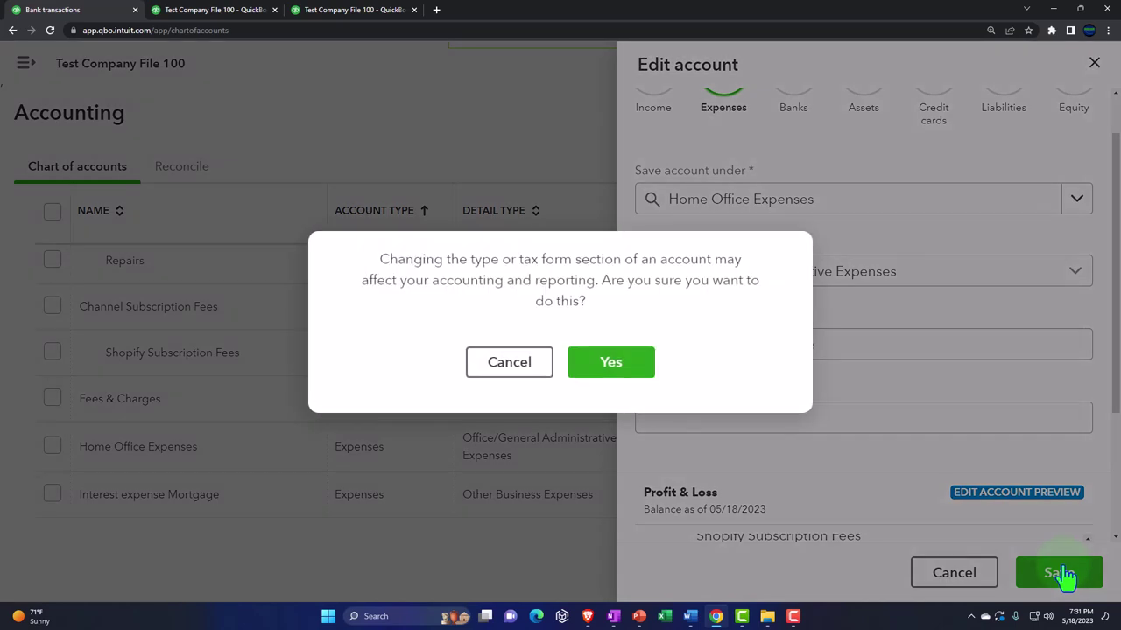
left_click(616, 372)
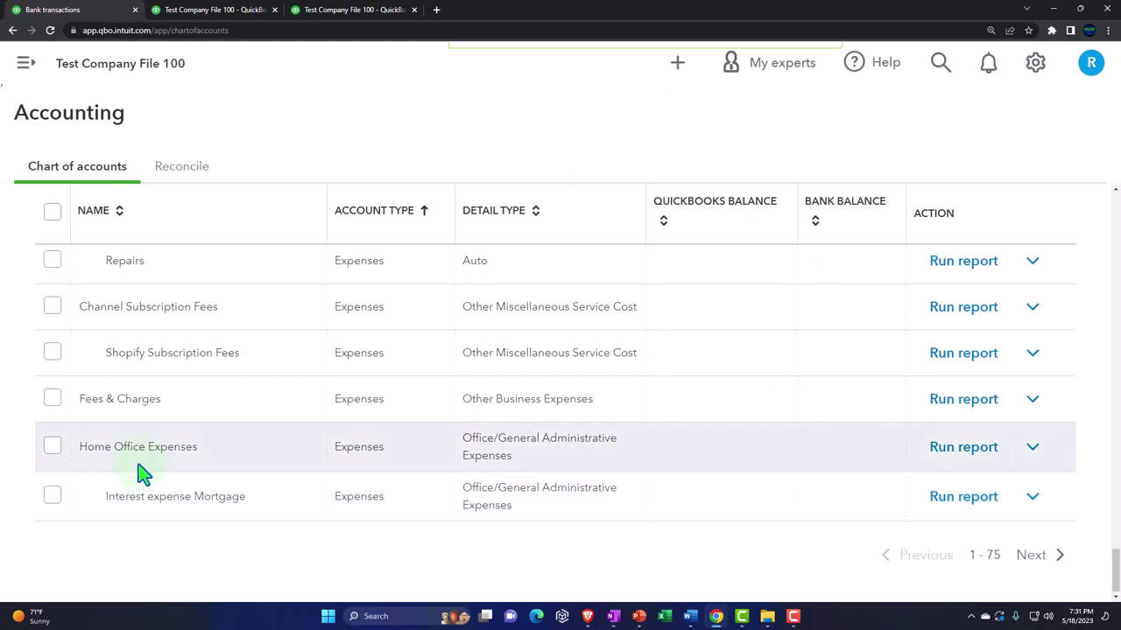
Look through the chart of accounts from Home Office Expenses back up to the cost of goods sold accounts
scroll(113, 411, "up", 1)
scroll(112, 405, "up", 1)
left_click(115, 389)
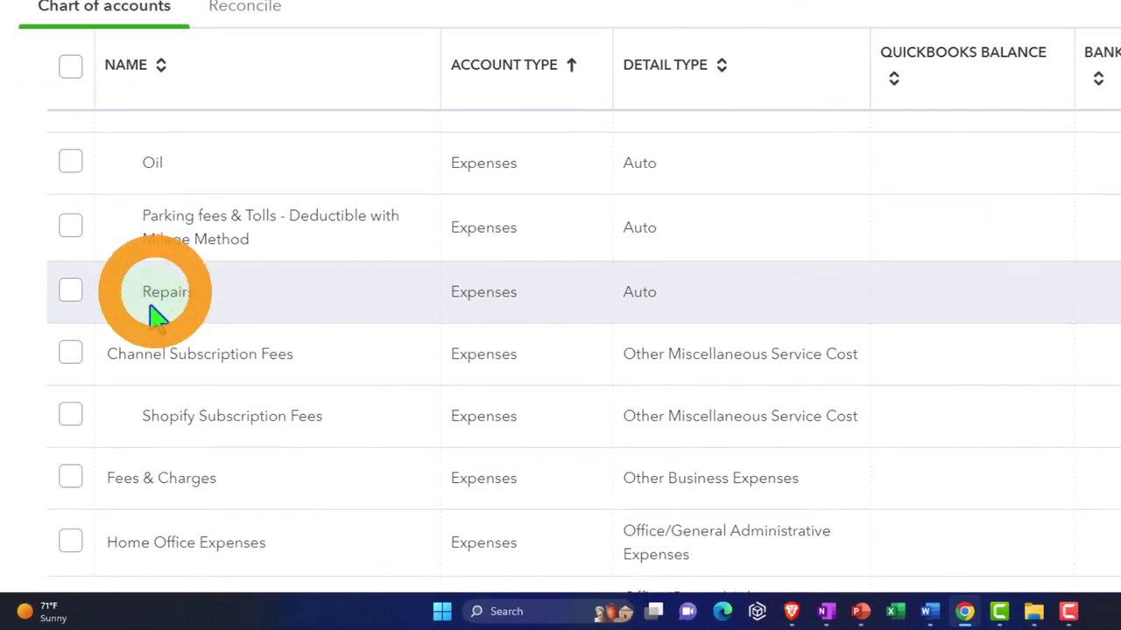
scroll(116, 389, "up", 2)
scroll(154, 317, "up", 5)
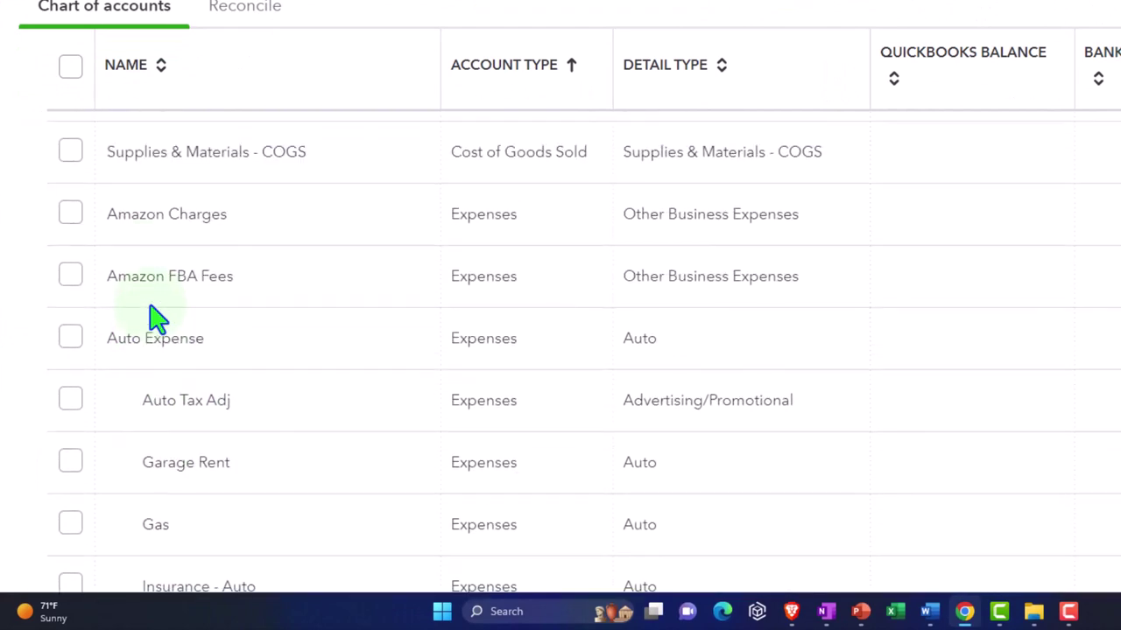
scroll(153, 317, "up", 3)
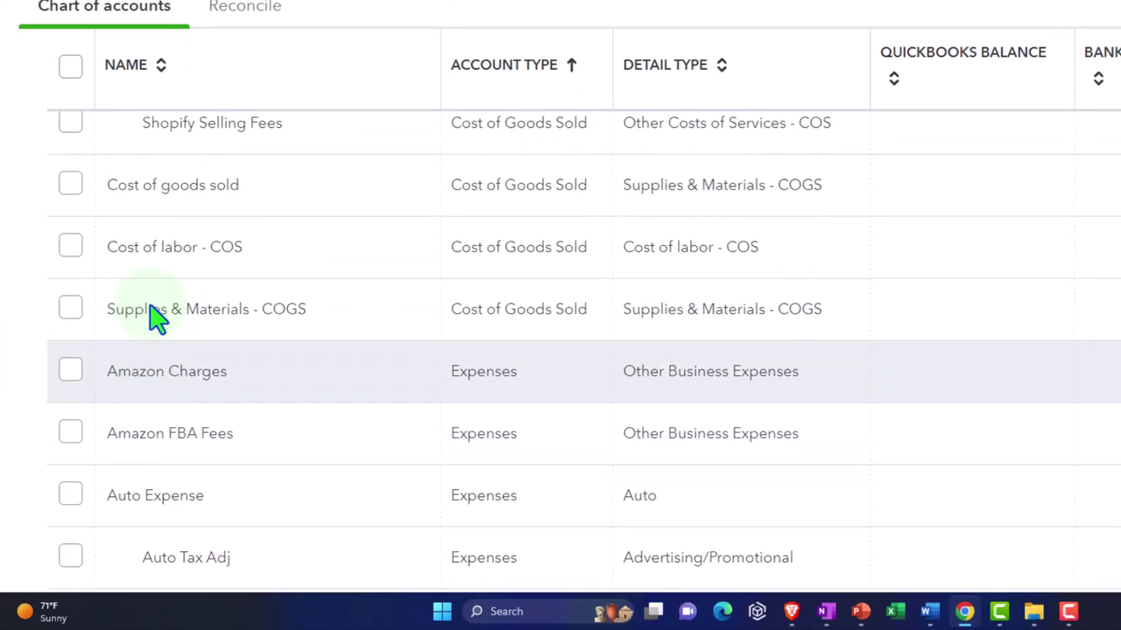
scroll(149, 306, "up", 2)
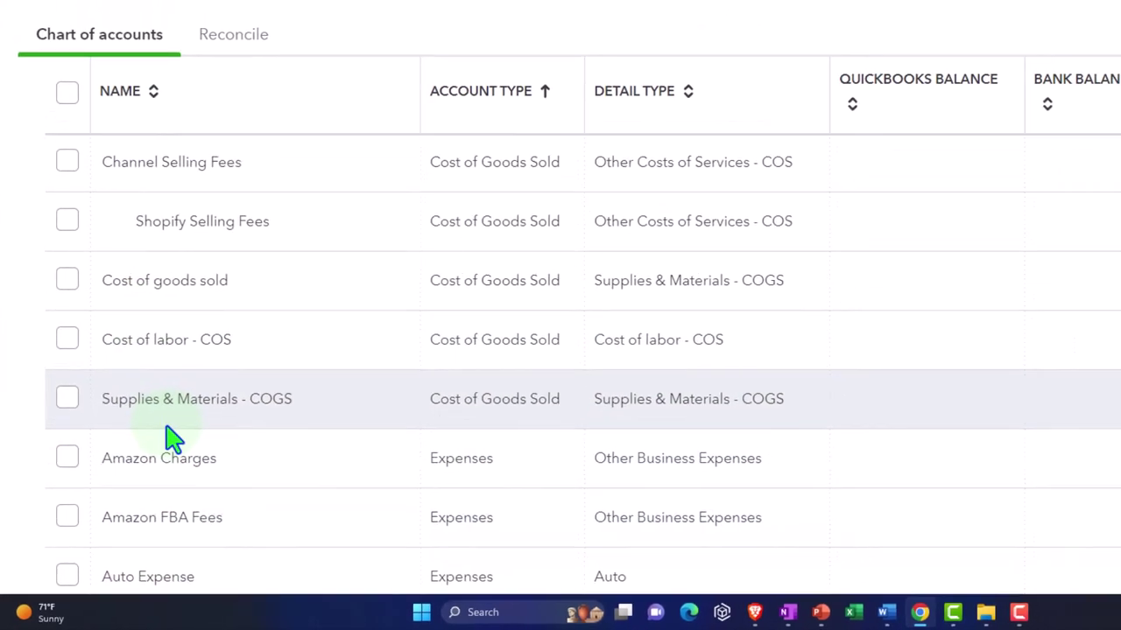
left_click(135, 465)
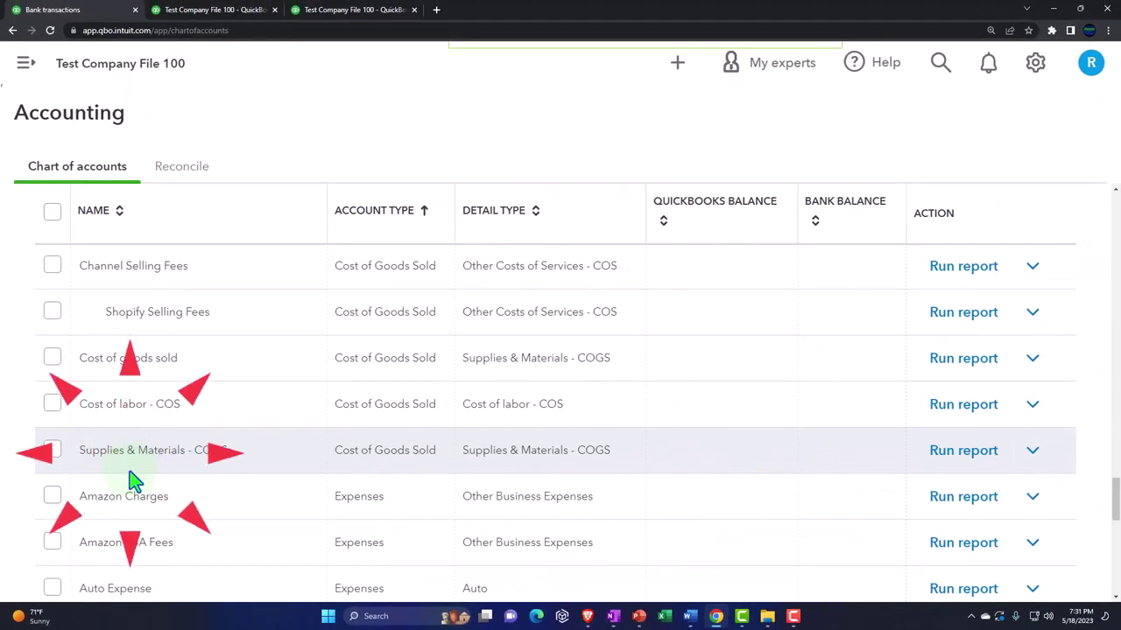
Make the Utilities account, on the next page of the chart of accounts, a sub-account of Home Office Expenses and confirm the change
scroll(455, 535, "down", 10)
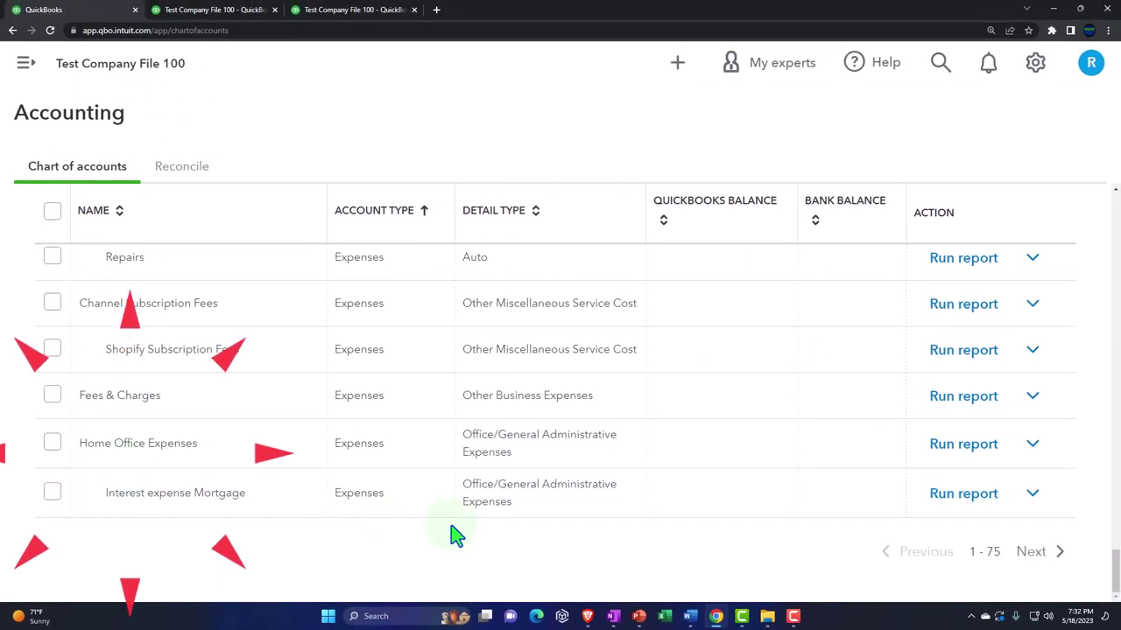
left_click(1033, 553)
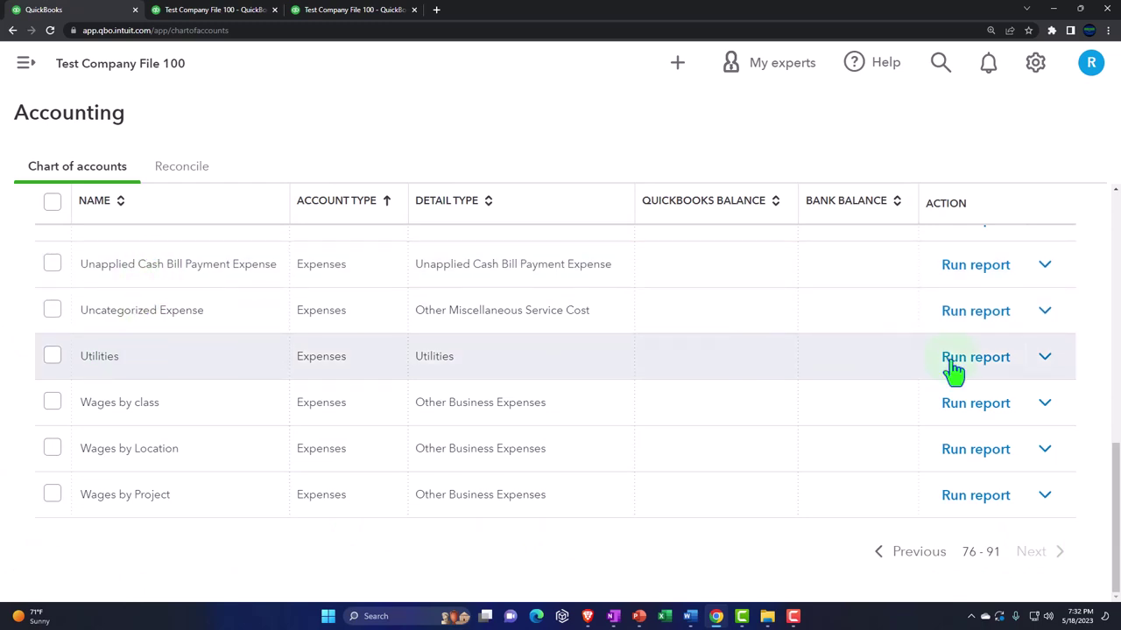
left_click(1046, 360)
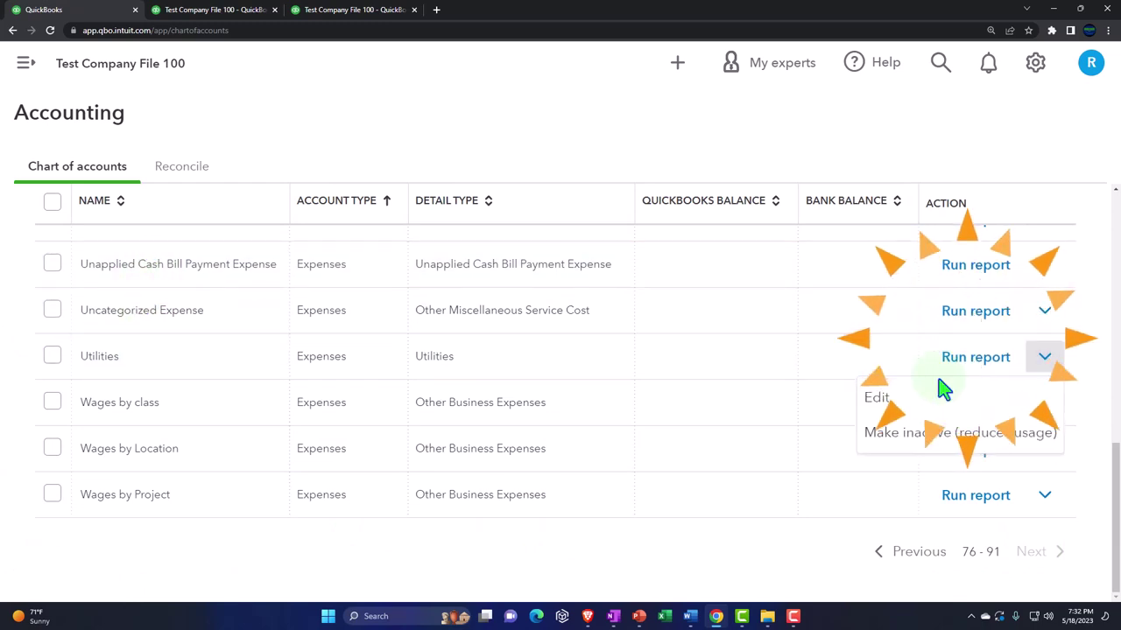
left_click(880, 403)
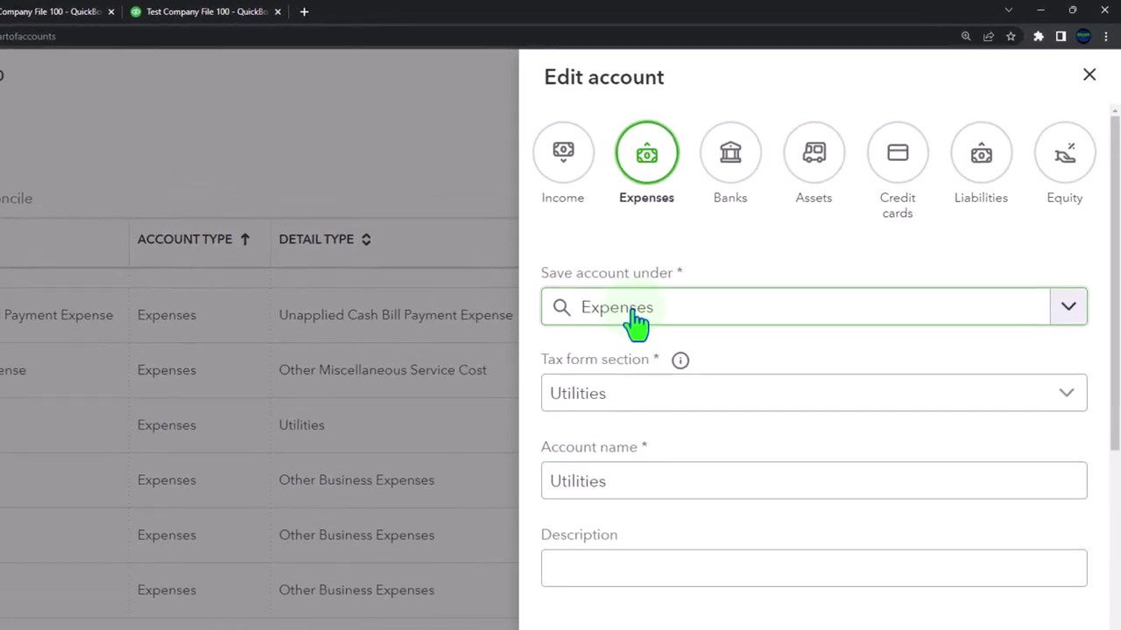
left_click(1069, 317)
scroll(881, 463, "down", 5)
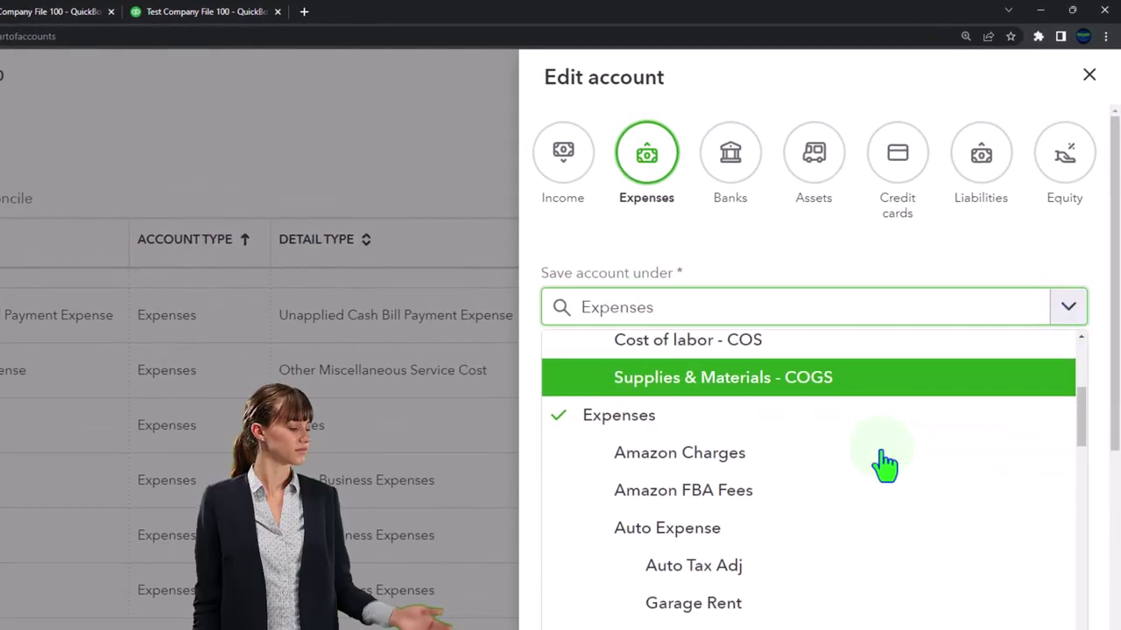
scroll(881, 463, "down", 3)
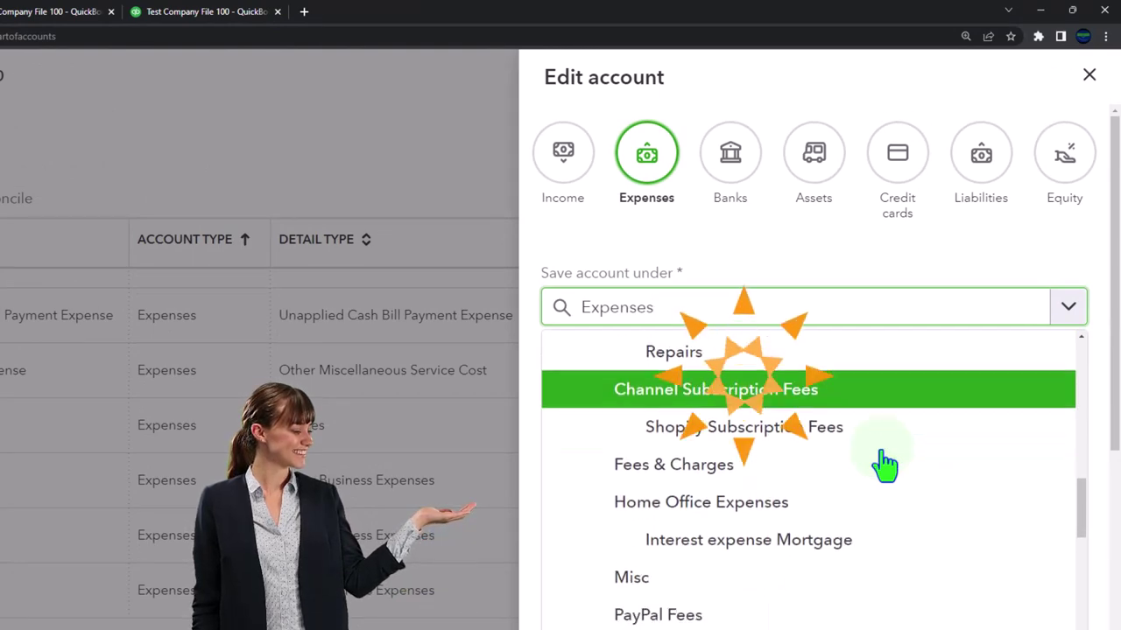
left_click(780, 426)
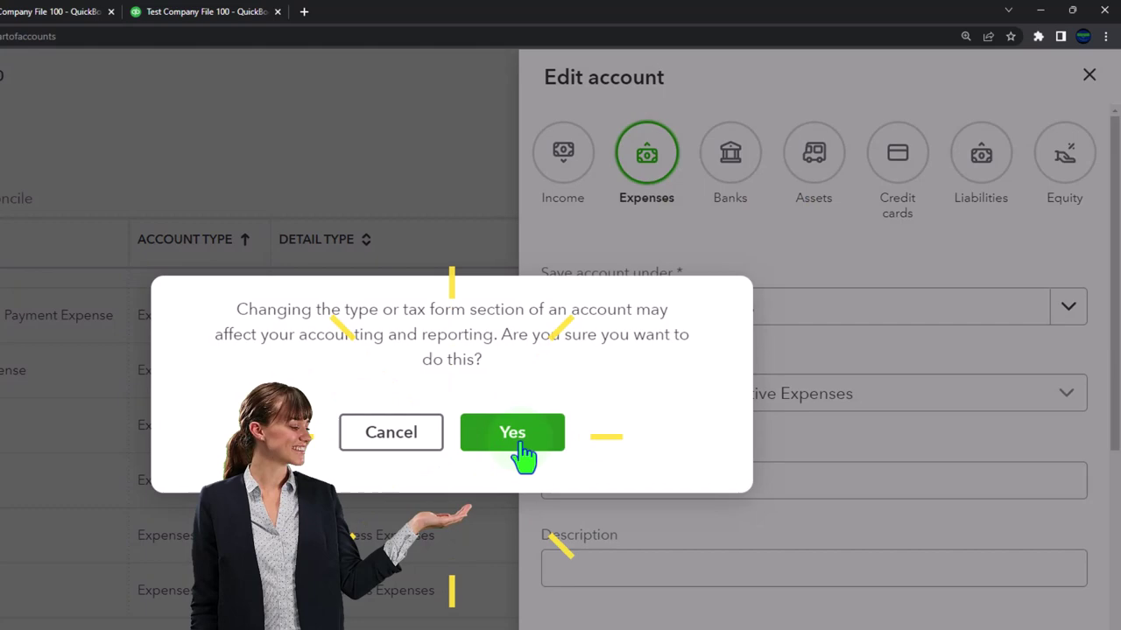
left_click(516, 435)
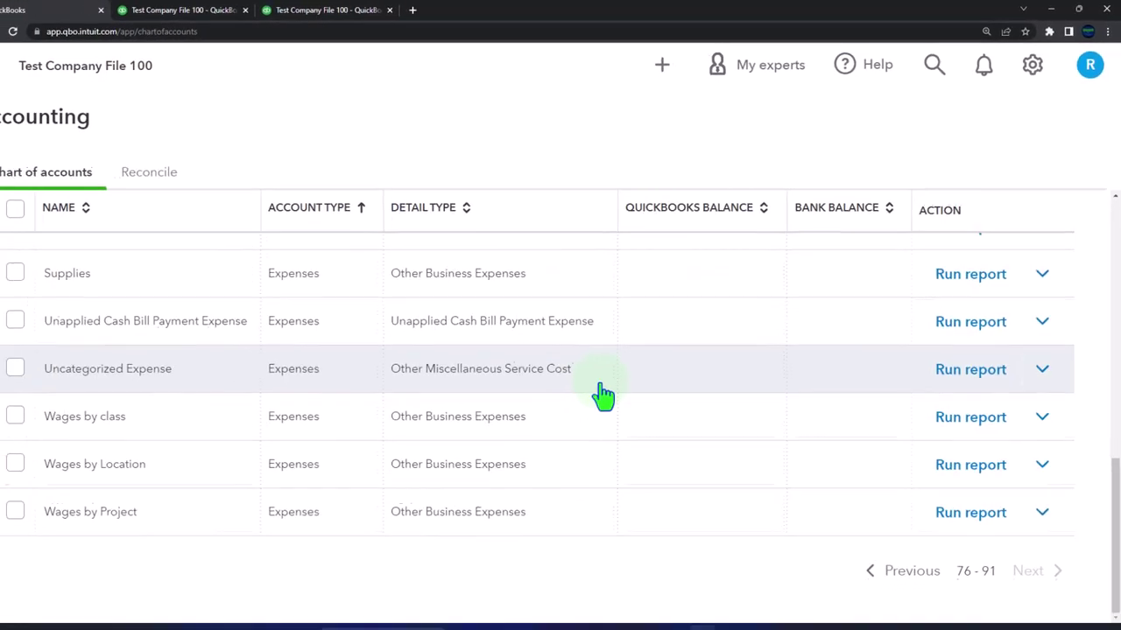
Edit the Property Taxes account so it is saved under Home Office Expenses, and confirm the account change
scroll(600, 394, "up", 5)
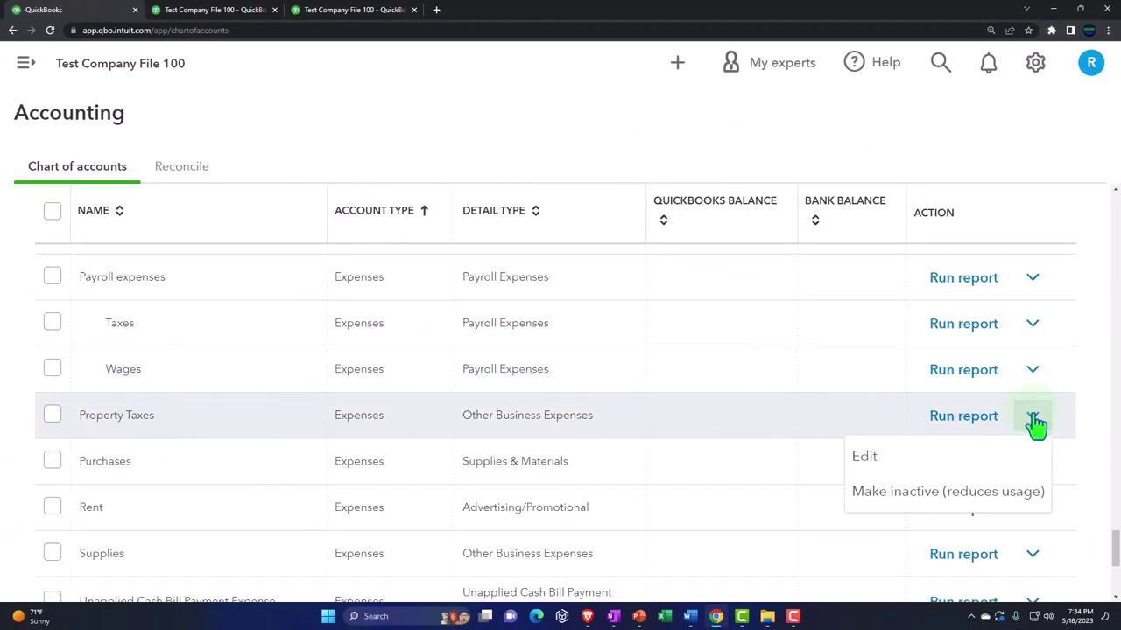
left_click(908, 462)
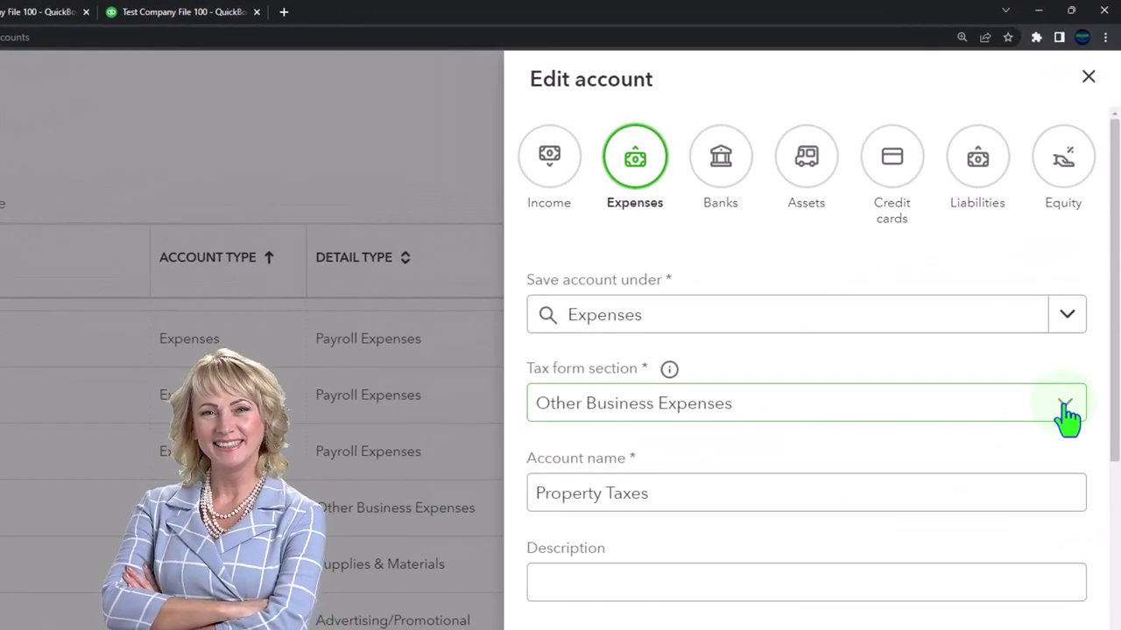
left_click(1073, 315)
scroll(863, 525, "down", 8)
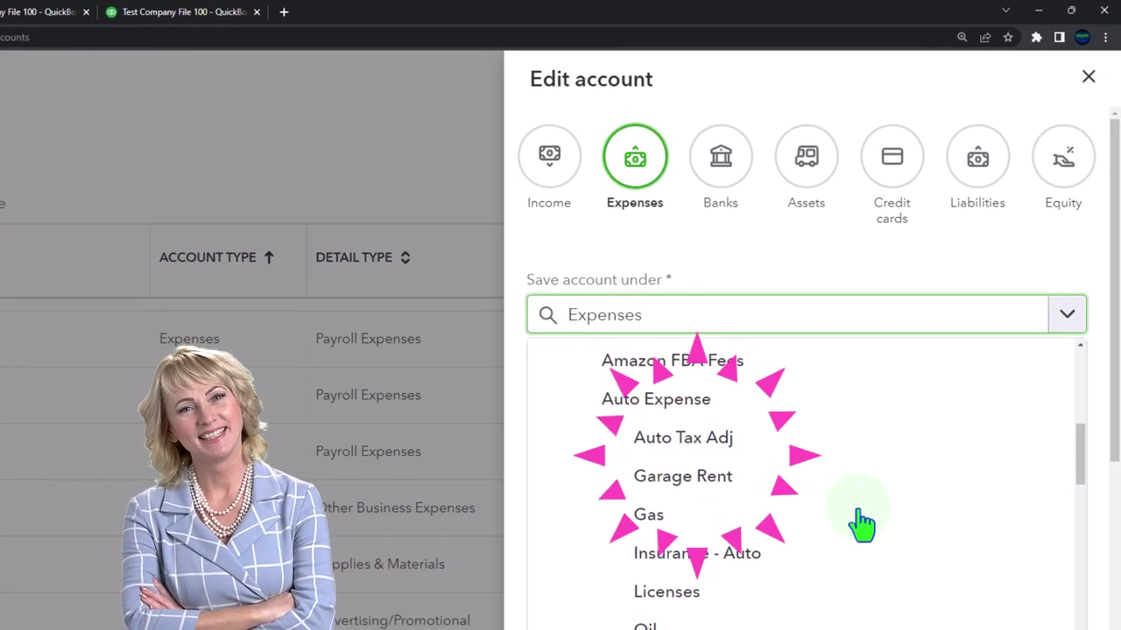
scroll(862, 523, "down", 2)
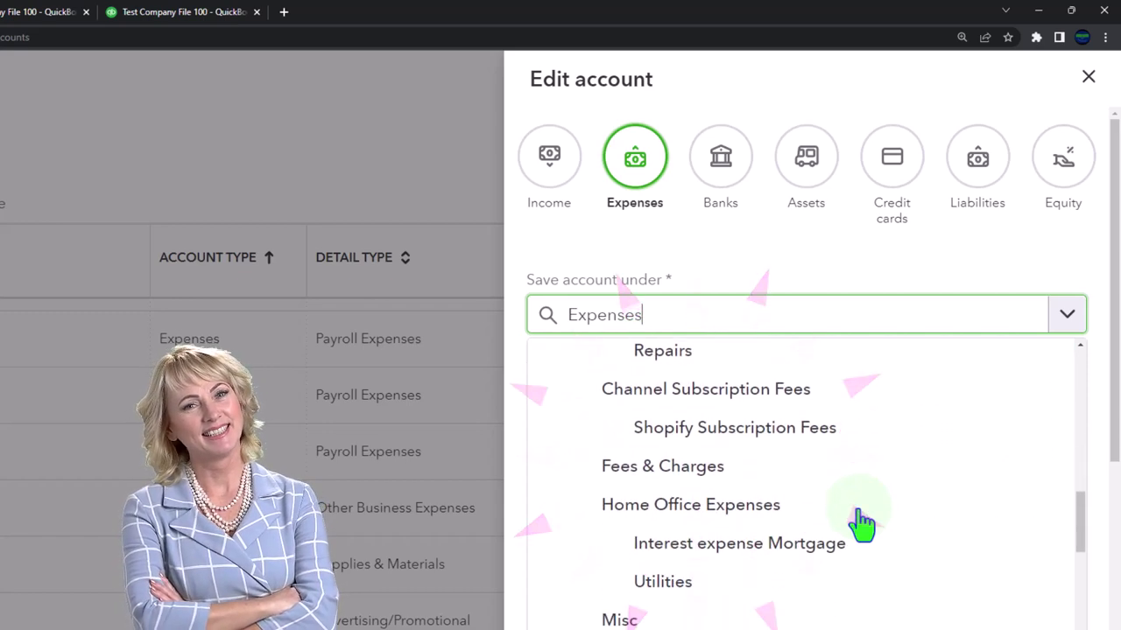
left_click(736, 518)
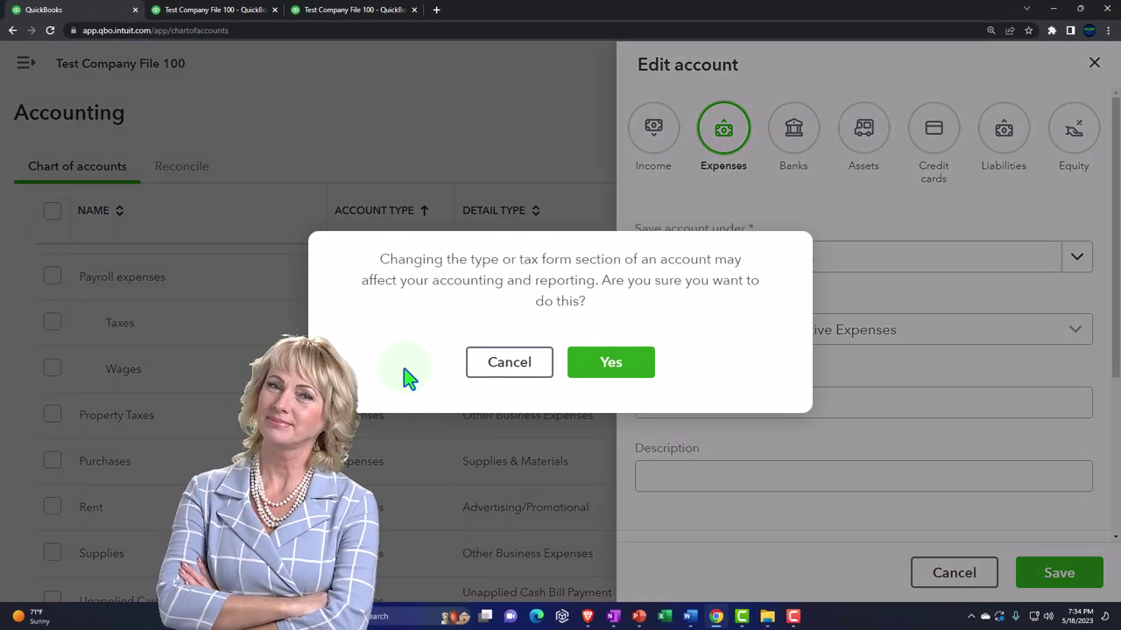
left_click(582, 373)
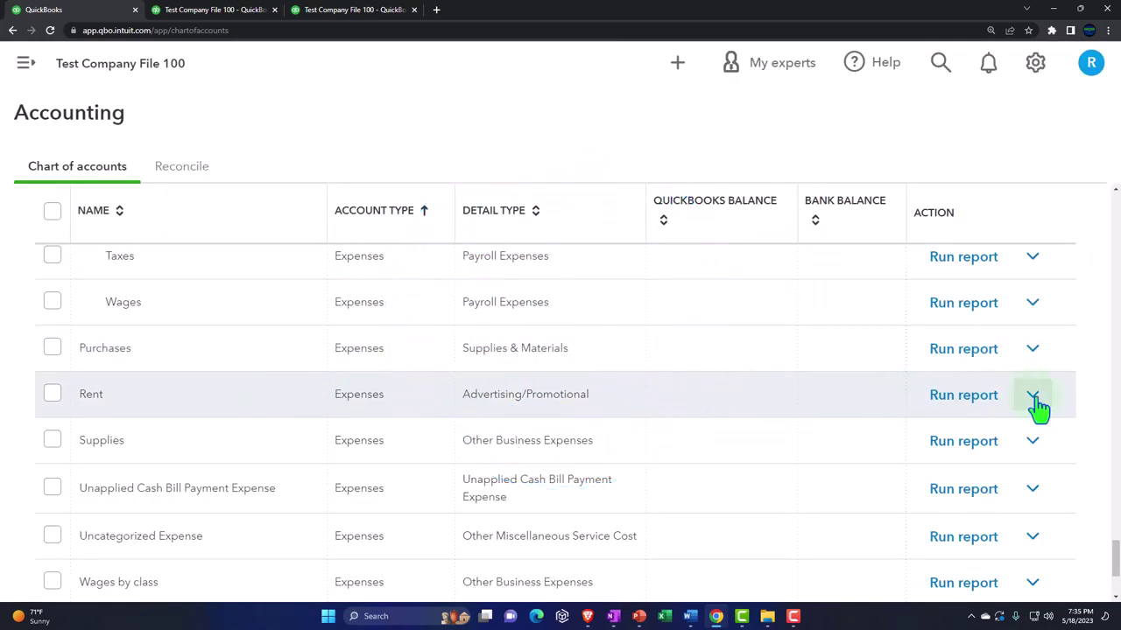
Edit the Rent account so it is saved under Home Office Expenses, and confirm the account change
left_click(880, 438)
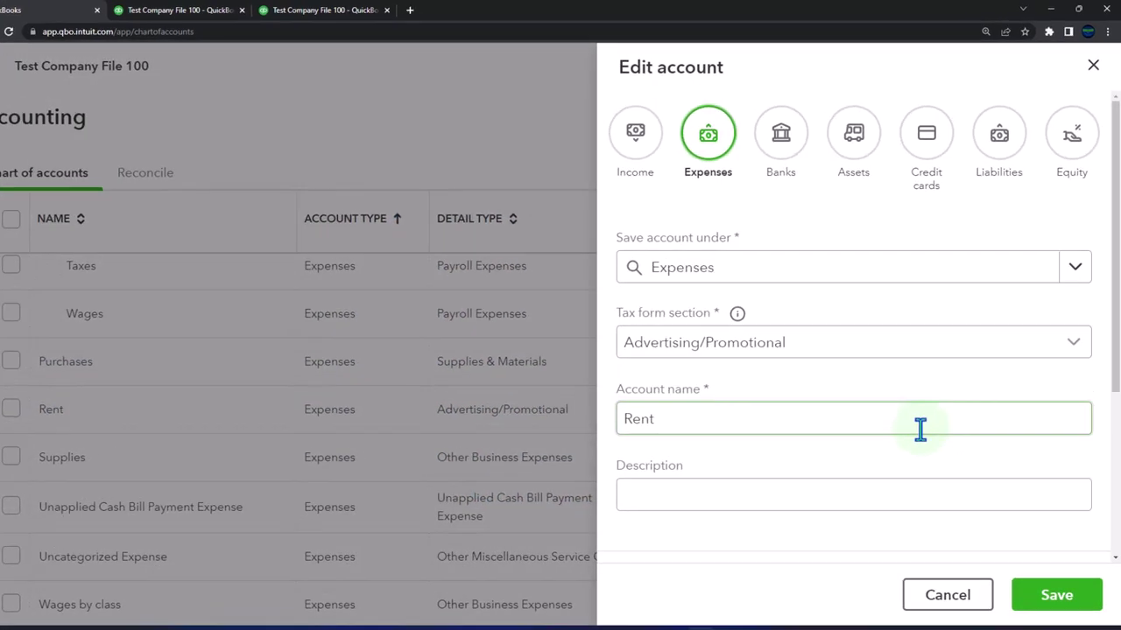
left_click(1065, 319)
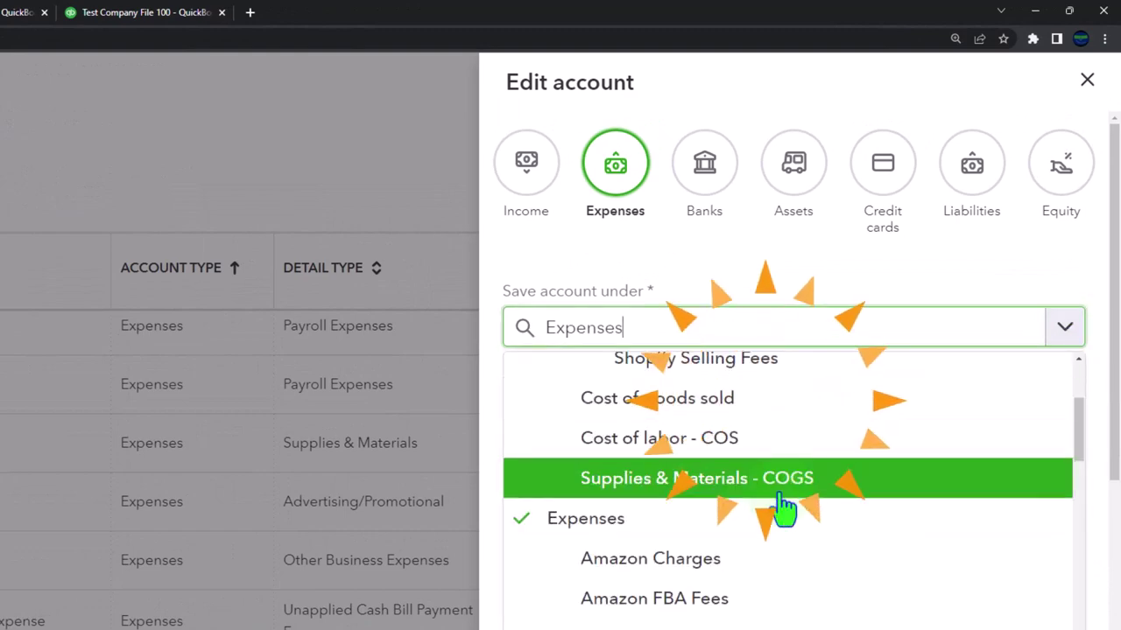
scroll(790, 495, "down", 2)
scroll(781, 507, "down", 5)
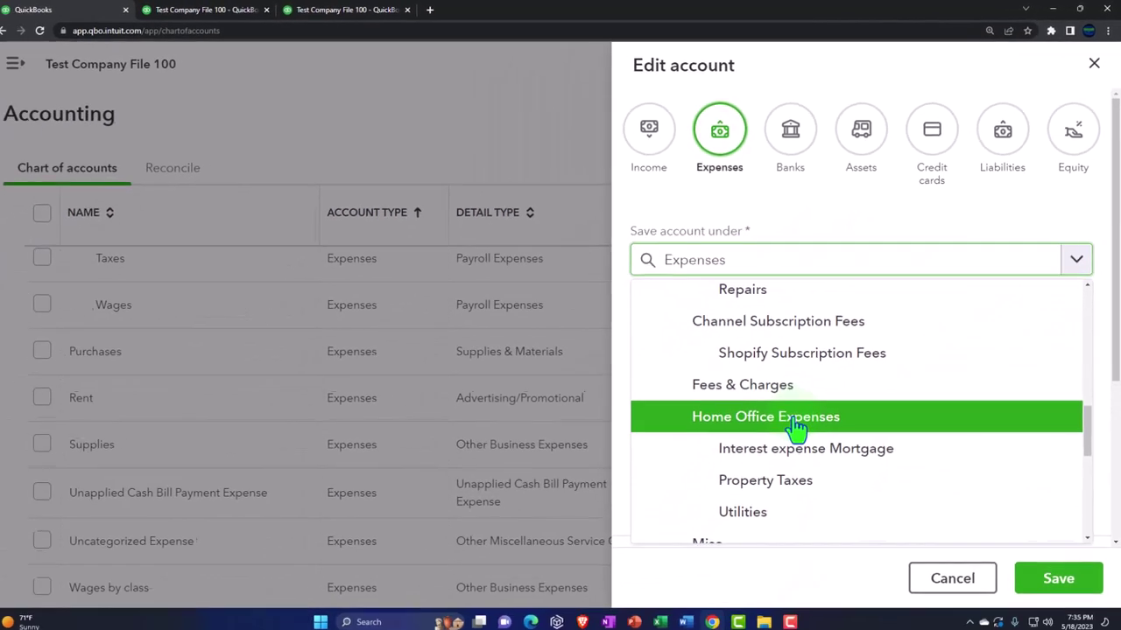
left_click(797, 427)
left_click(1061, 573)
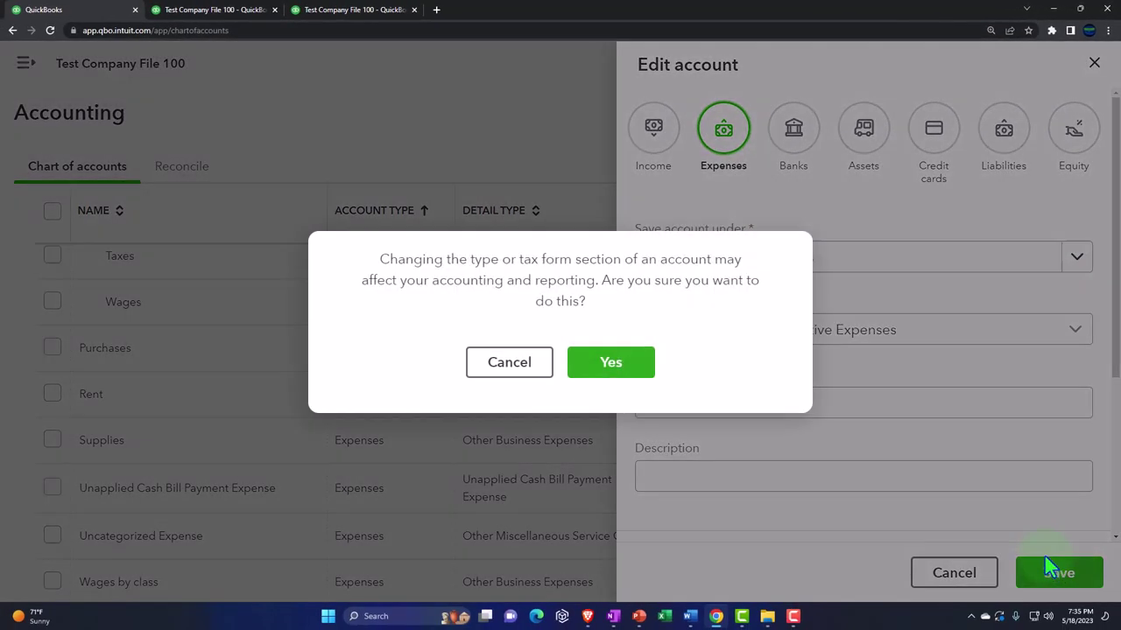
left_click(632, 366)
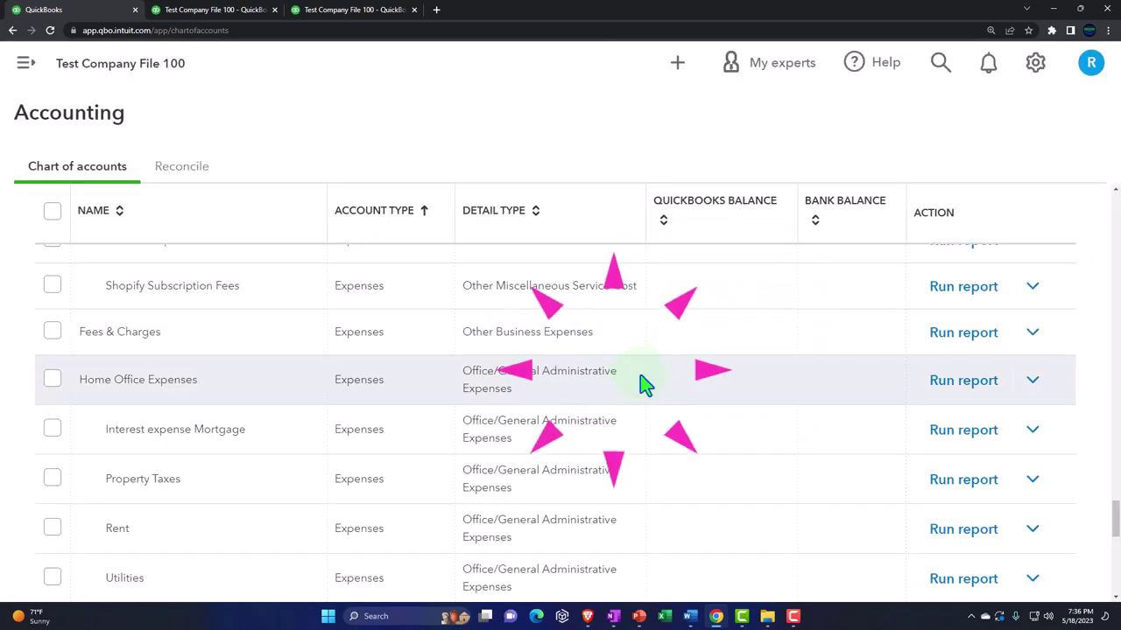
Examine the Home Office Expenses group and its sub-accounts in the Profit and Loss report for January to December 2023
left_click(362, 18)
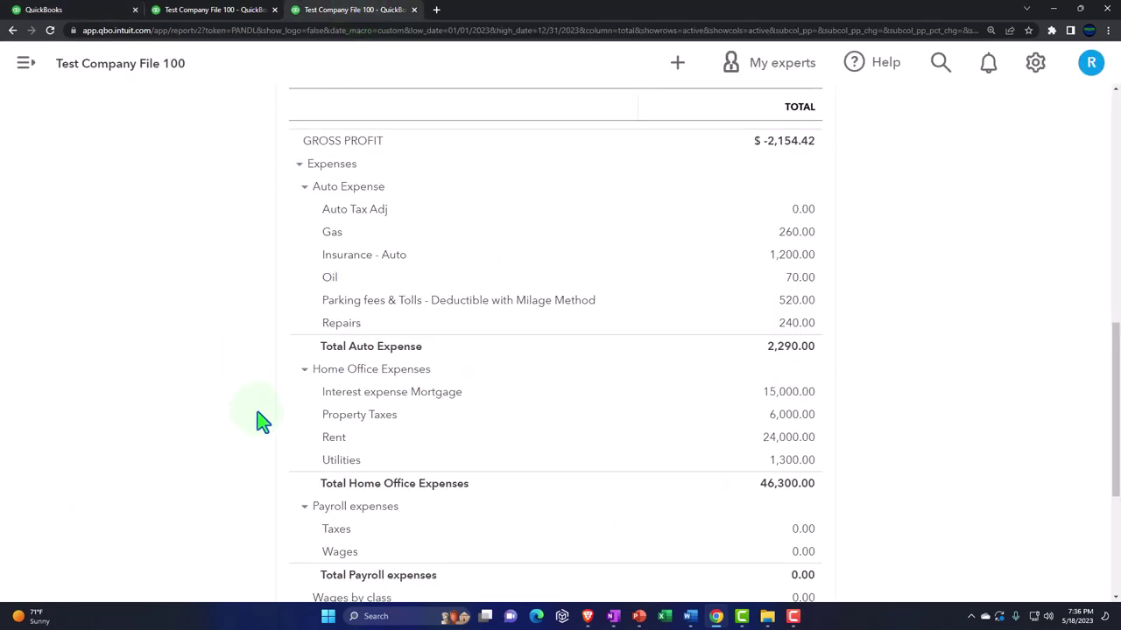
scroll(518, 505, "up", 10)
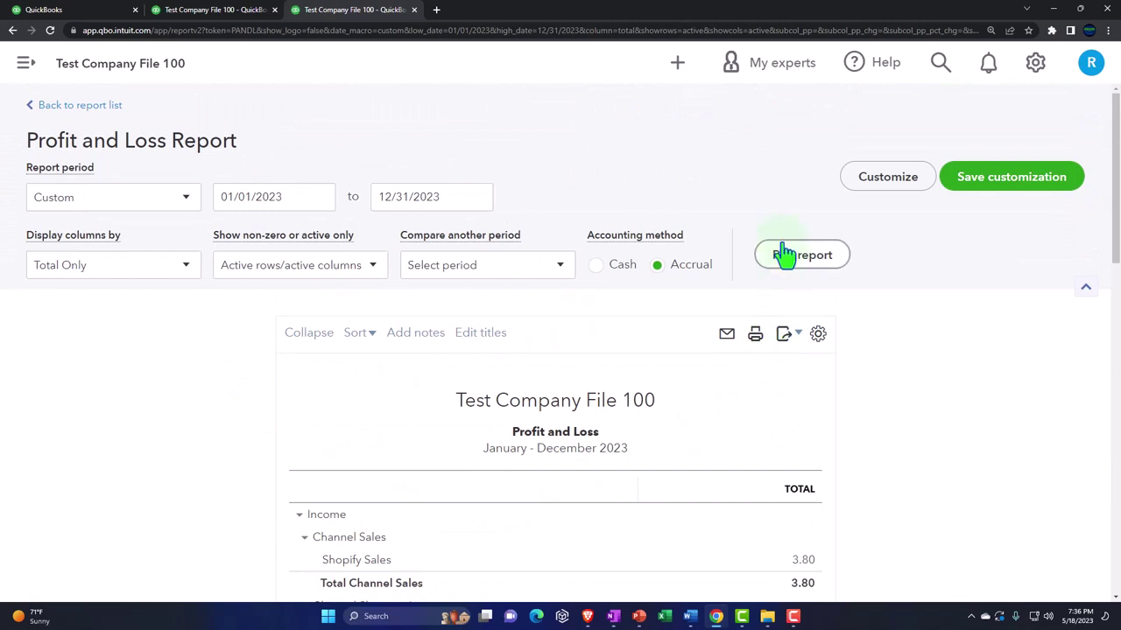
scroll(200, 501, "down", 3)
key("ctrl+plus")
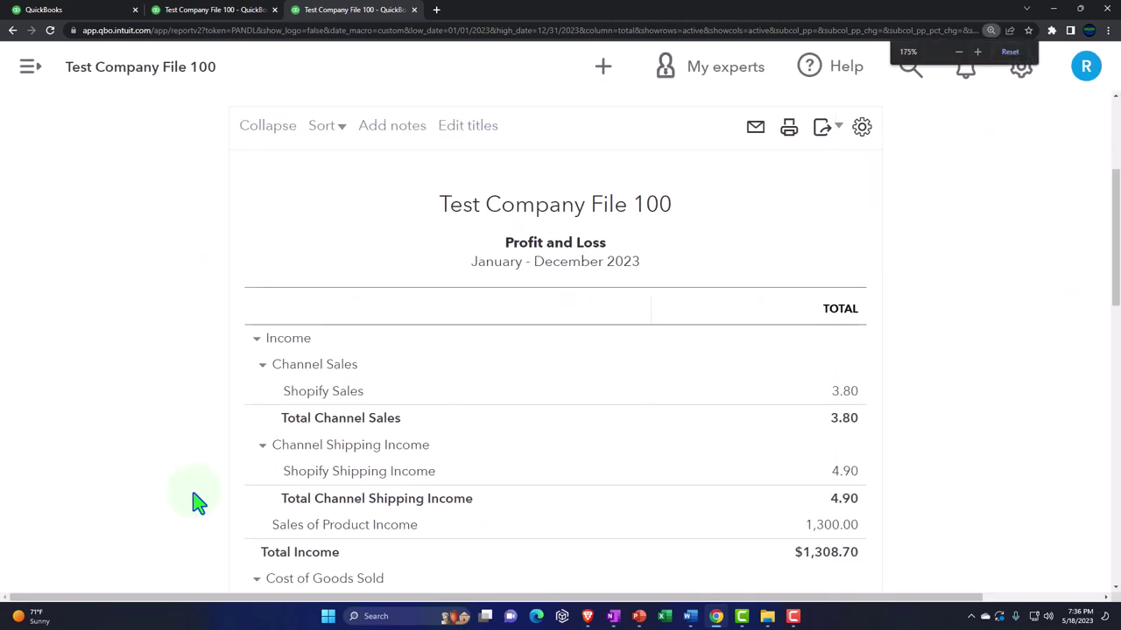
scroll(200, 502, "down", 7)
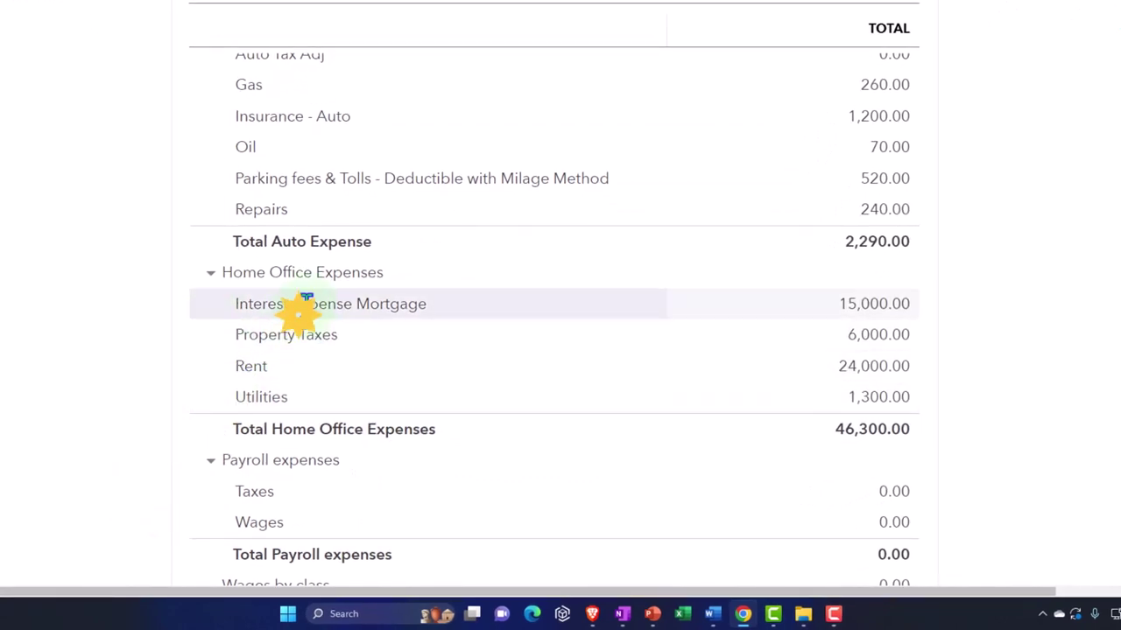
Collapse and re-expand Home Office Expenses in the report to compare the group total with its sub-accounts
left_click(210, 273)
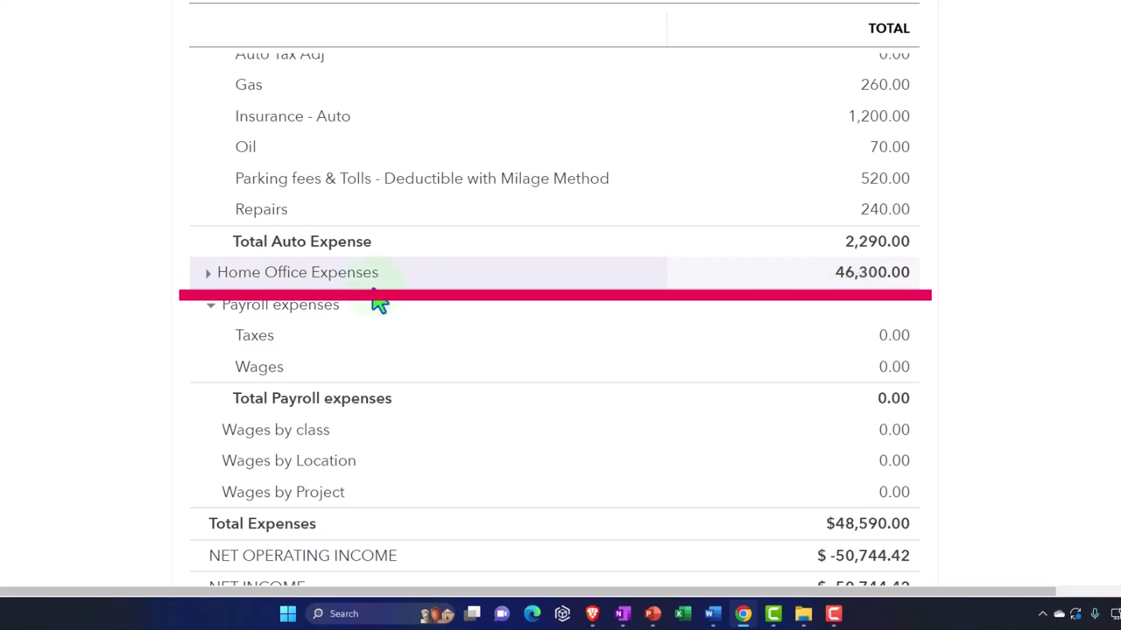
left_click(211, 277)
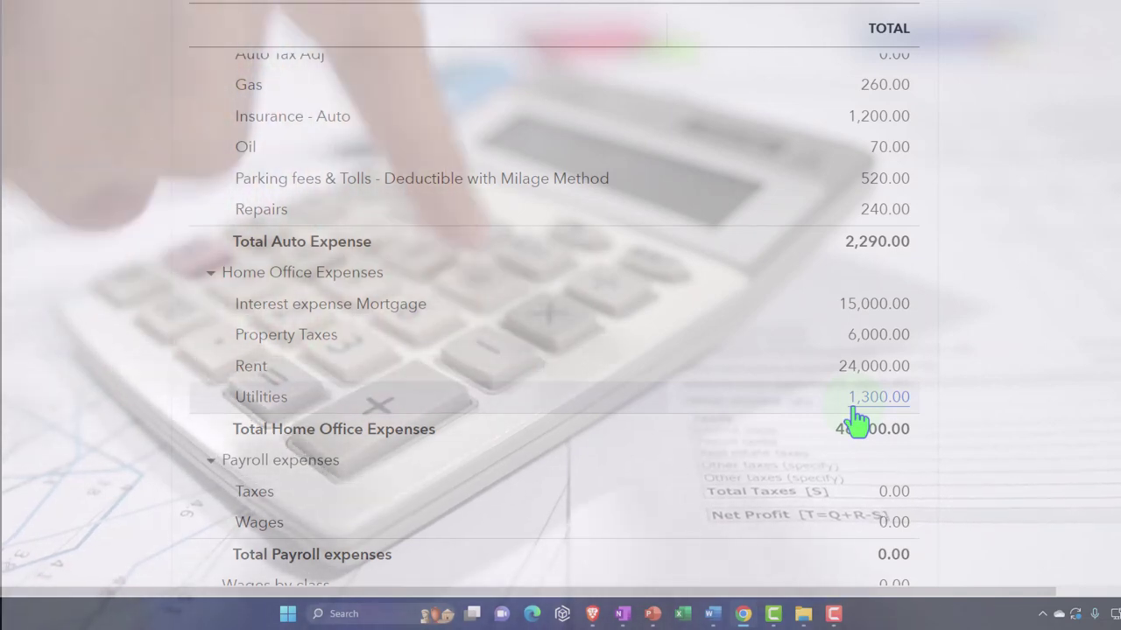
left_click(855, 430)
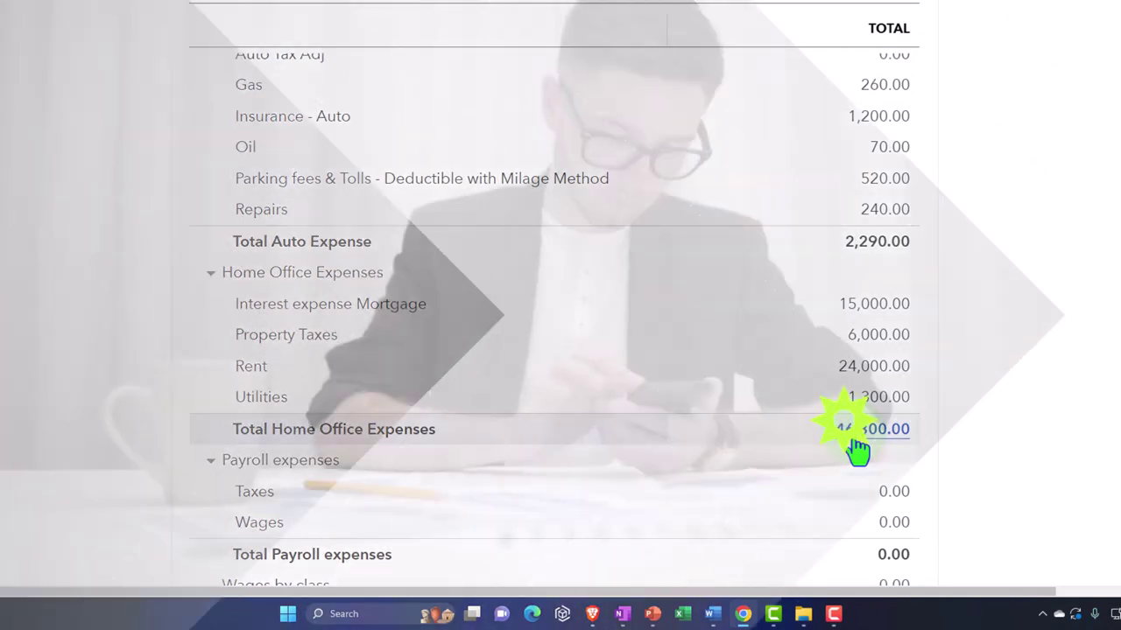
left_click(856, 445)
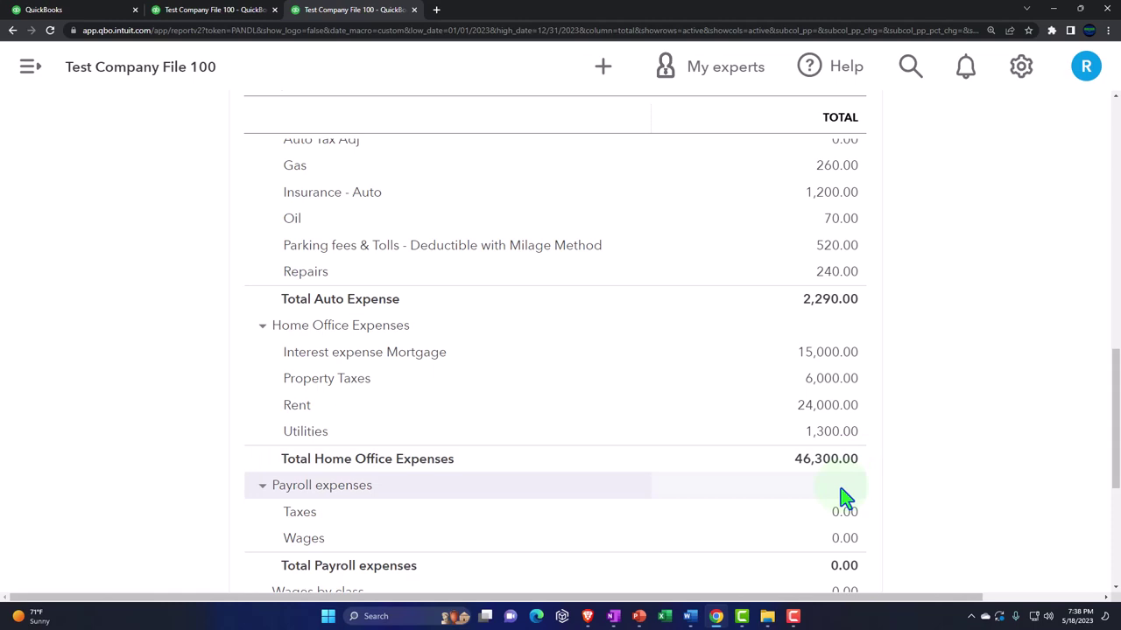
scroll(843, 497, "up", 10)
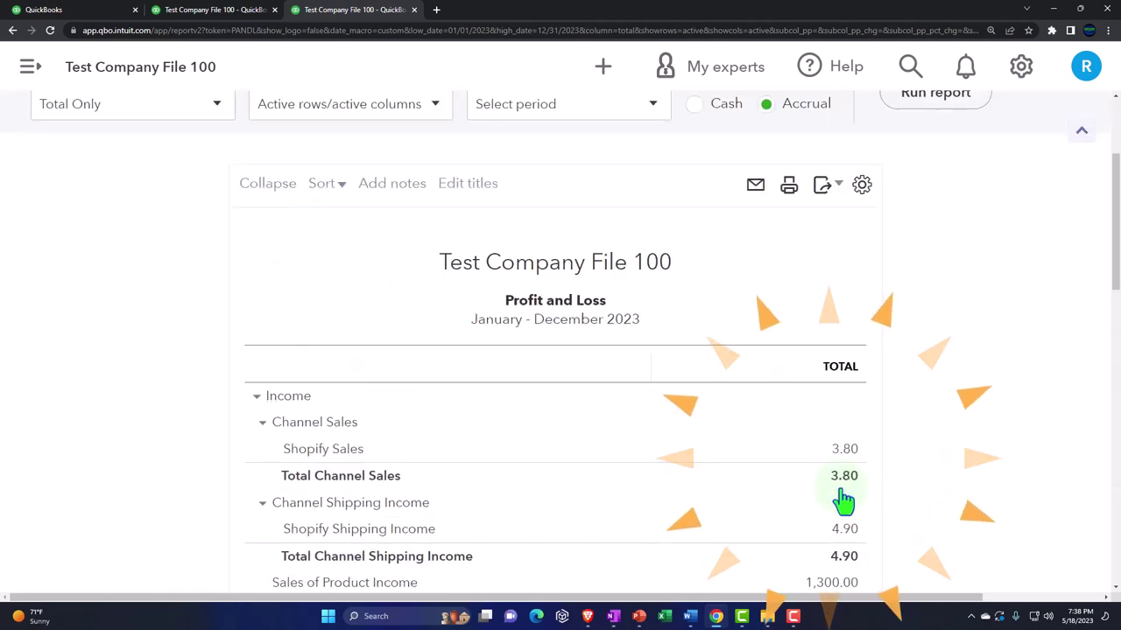
scroll(781, 420, "up", 1)
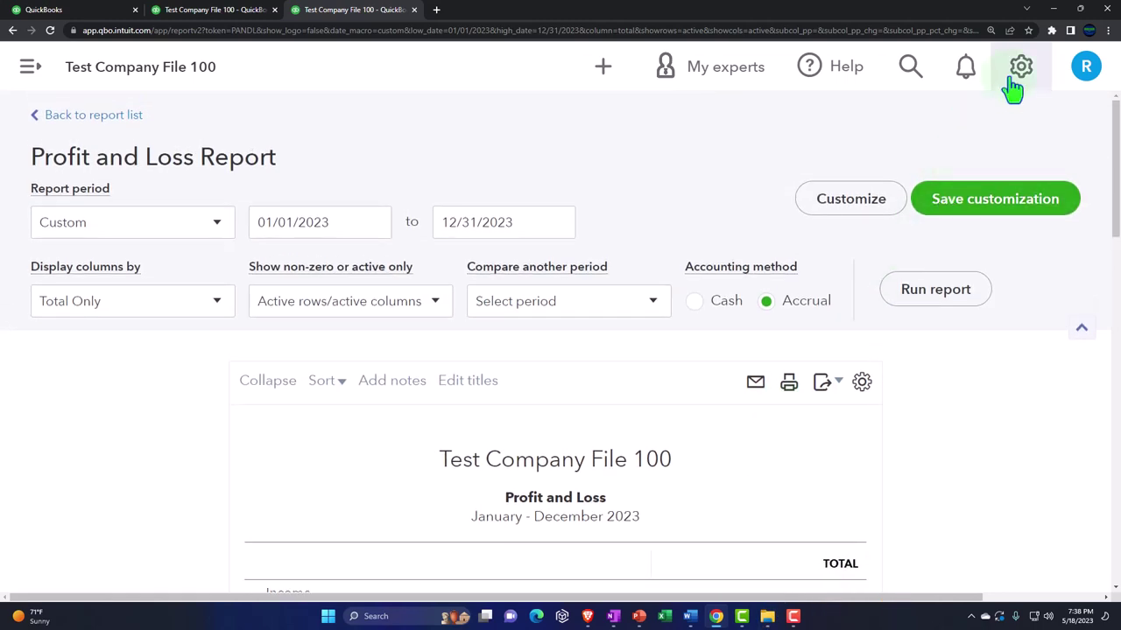
Return to the chart of accounts window and open the Categories section of the advanced account settings to examine the class tracking options
left_click(81, 10)
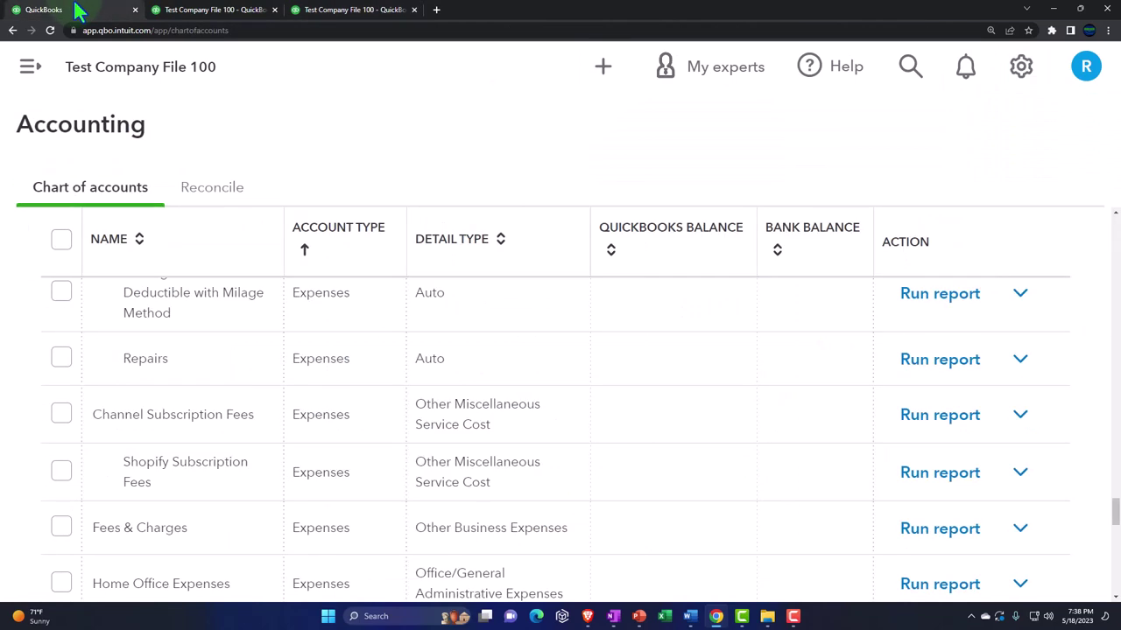
left_click(1020, 74)
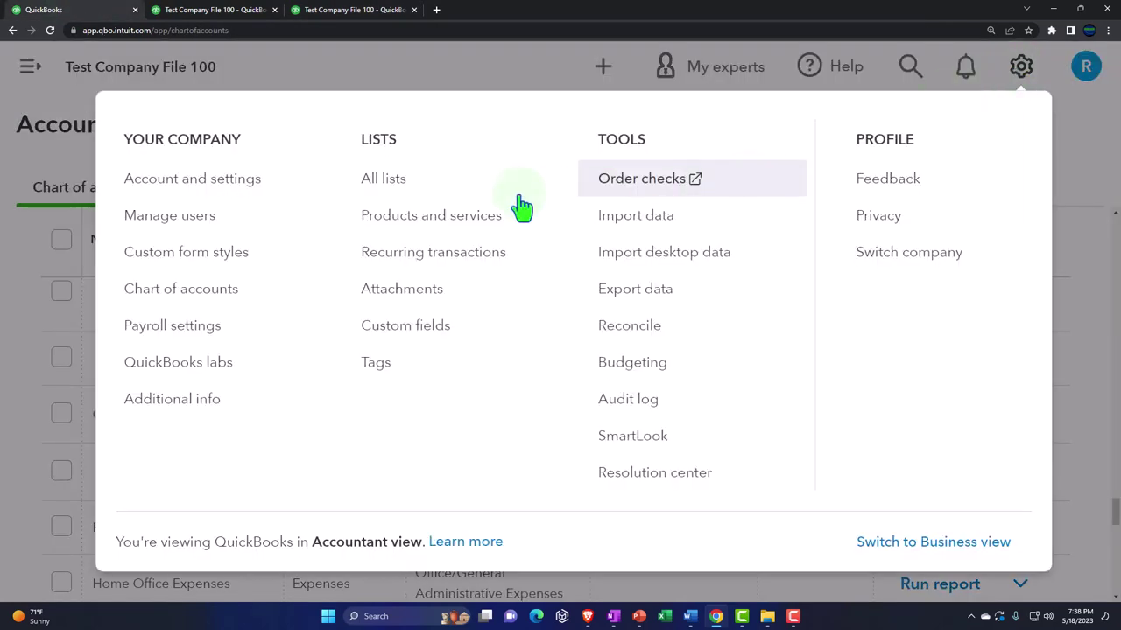
left_click(244, 185)
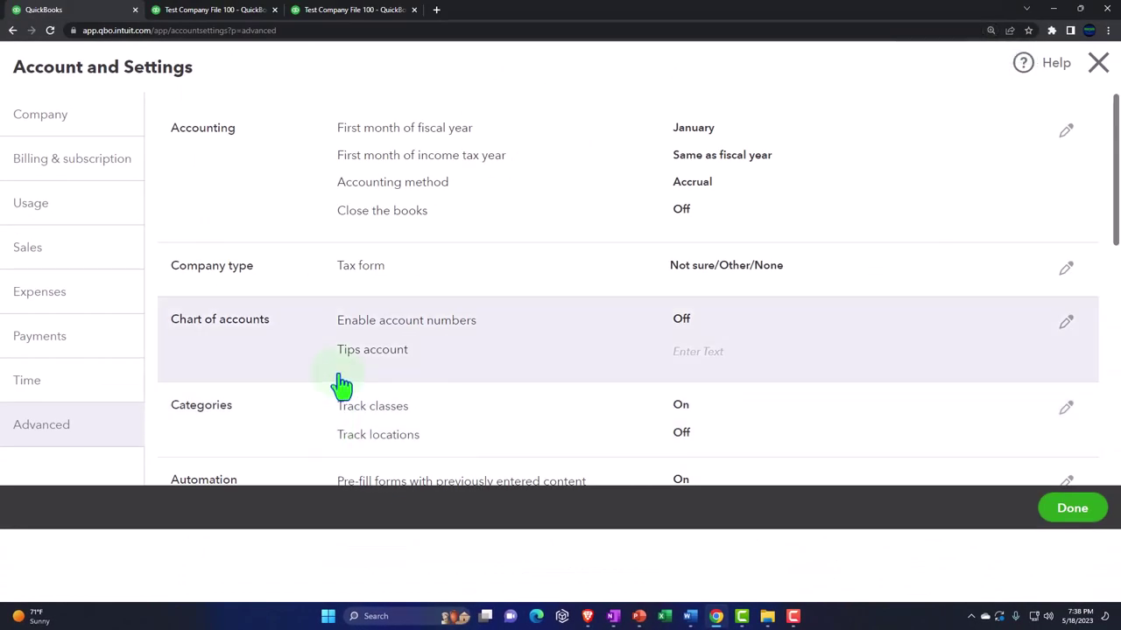
scroll(341, 385, "down", 1)
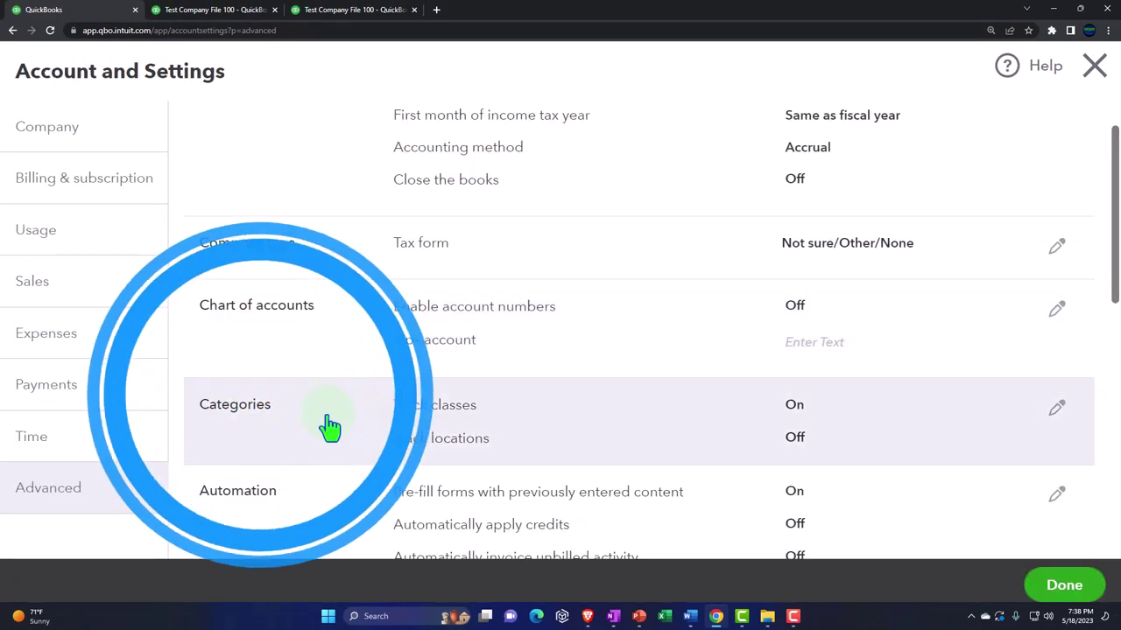
left_click(949, 420)
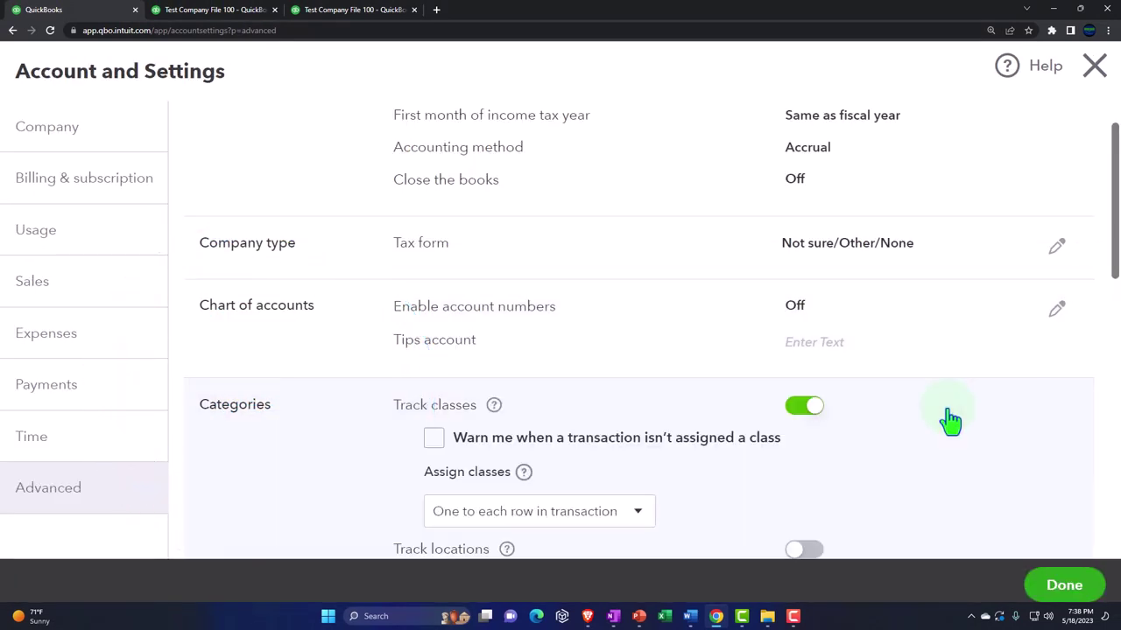
scroll(935, 418, "down", 1)
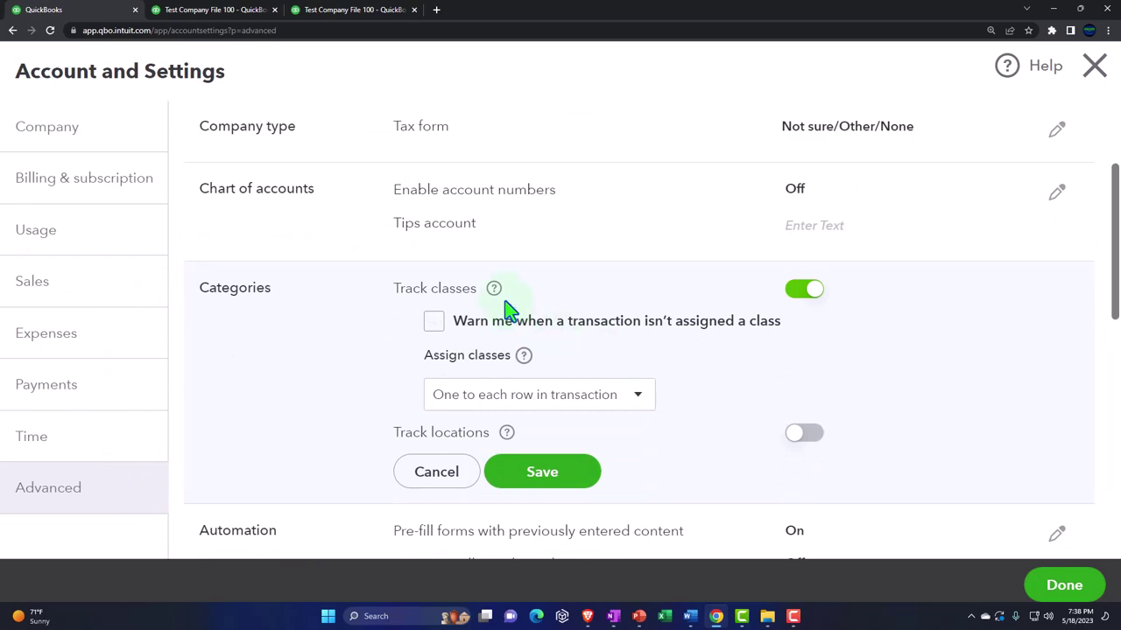
Save the Categories settings with Track classes on and classes assigned one to each row in transaction, and leave the account settings
left_click(475, 325)
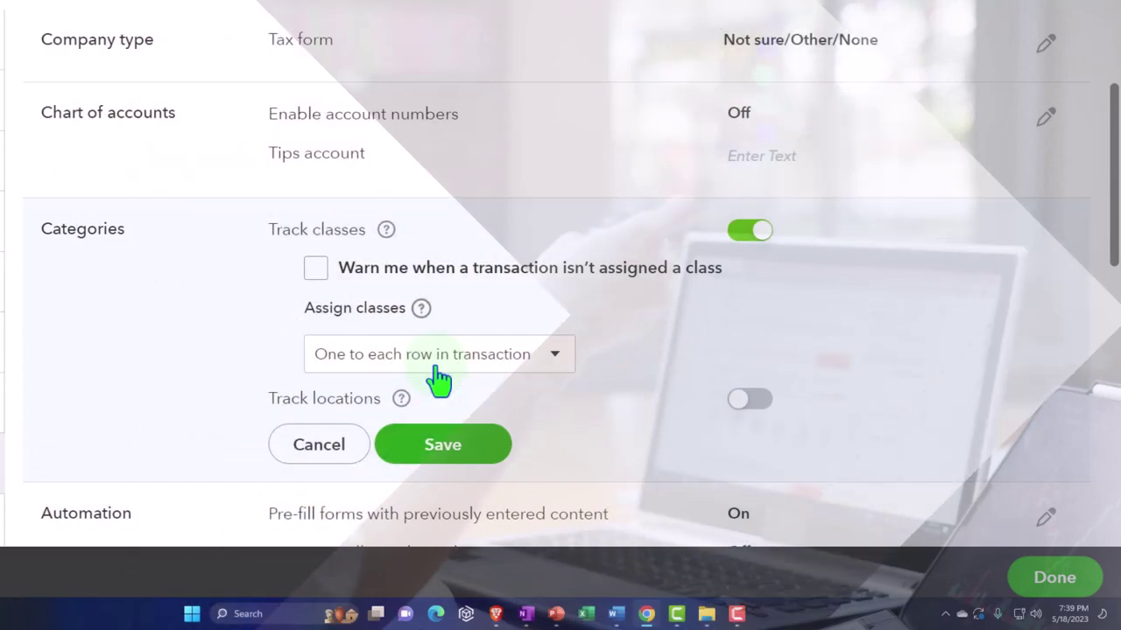
left_click(443, 446)
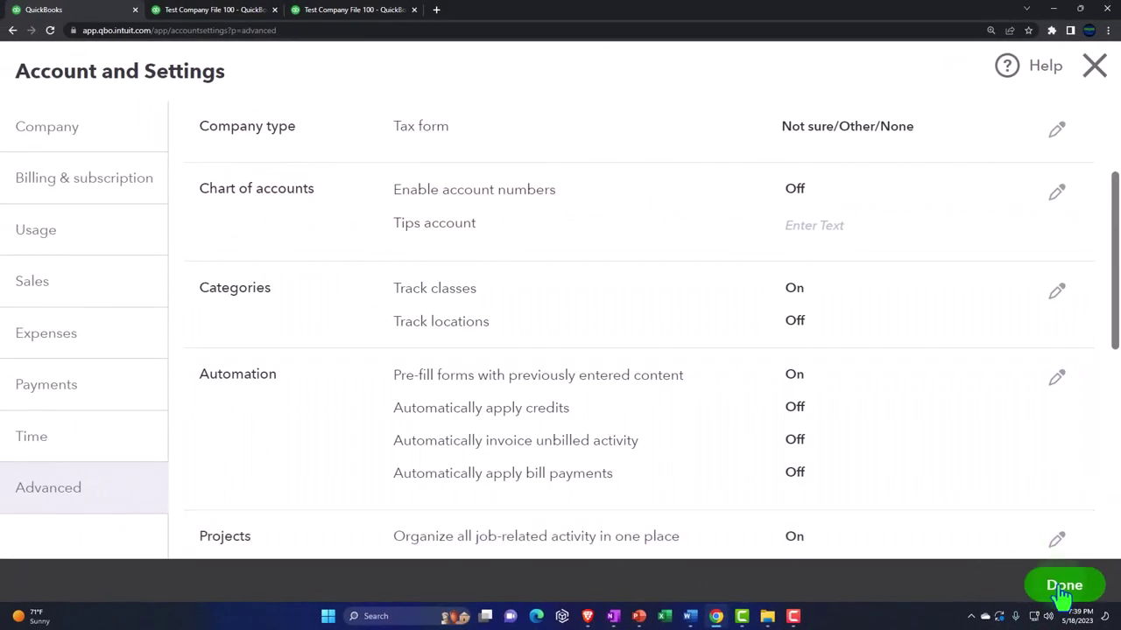
left_click(1062, 586)
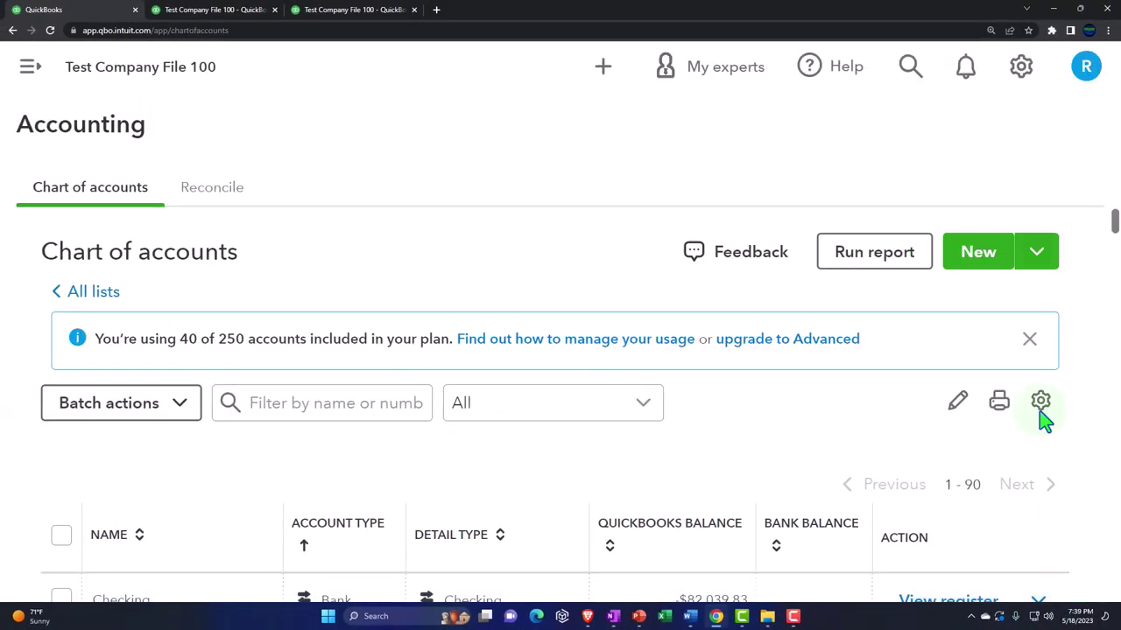
Open a blank expense form to examine the Class column in its category details, and close it without saving
left_click(51, 79)
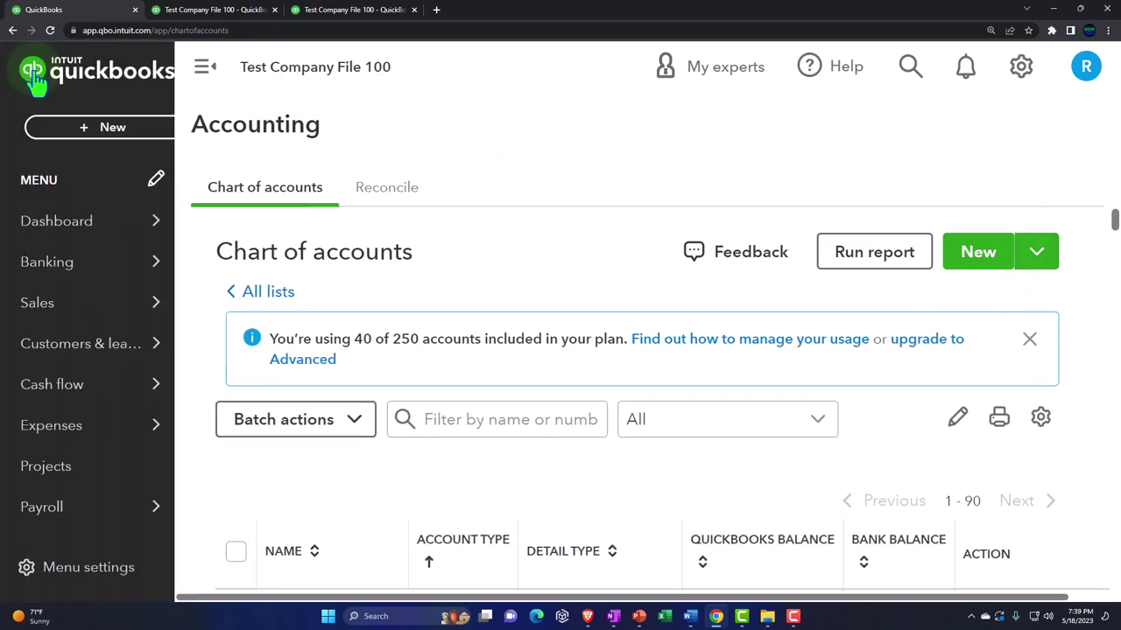
left_click(88, 129)
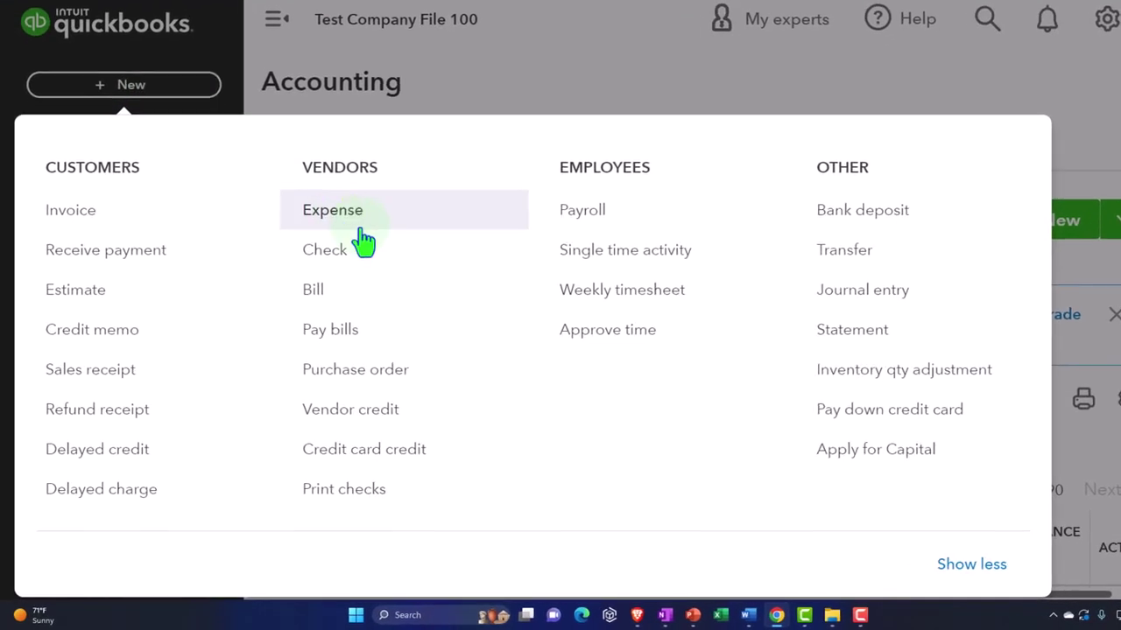
left_click(331, 245)
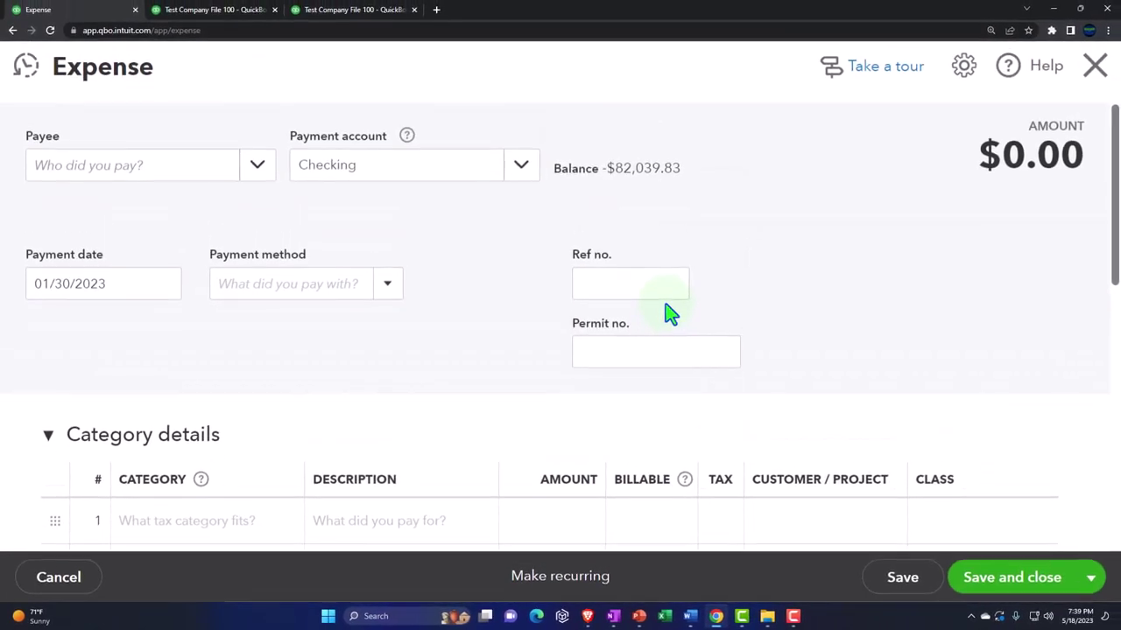
scroll(670, 312, "down", 3)
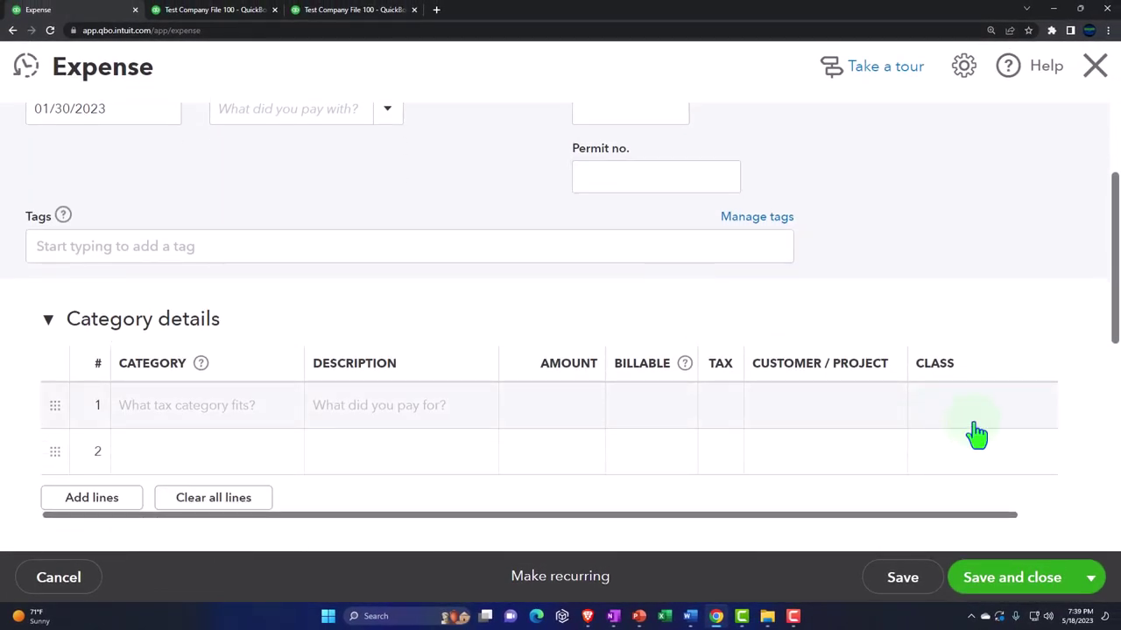
left_click(1095, 68)
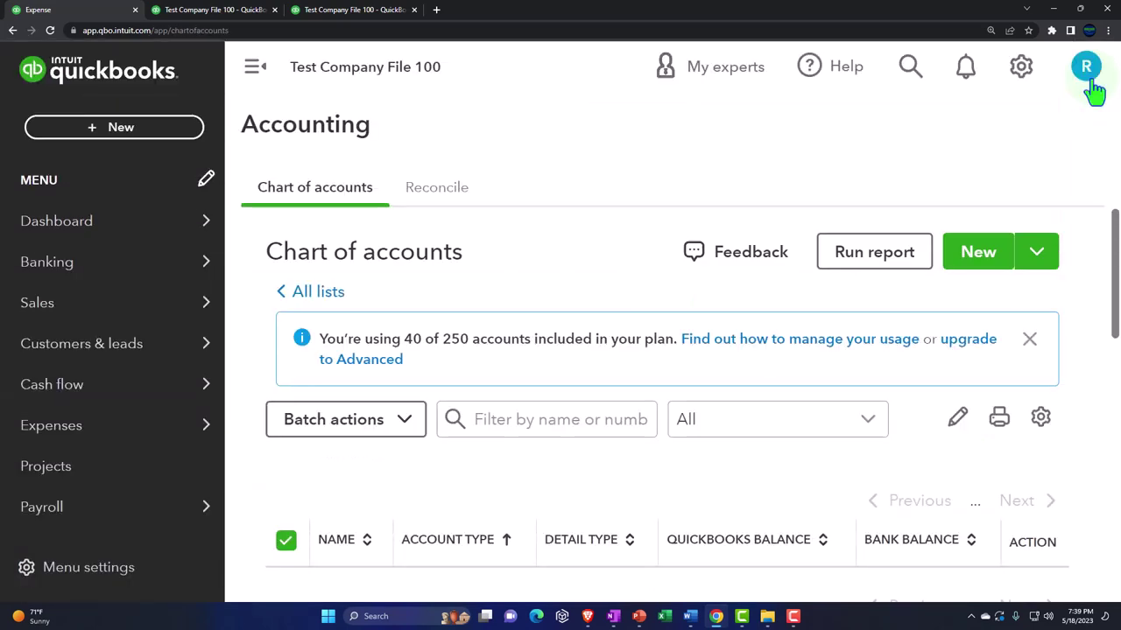
Return to the Profit and Loss report and examine the Auto Expense and Home Office Expenses groups
left_click(359, 22)
scroll(529, 351, "down", 6)
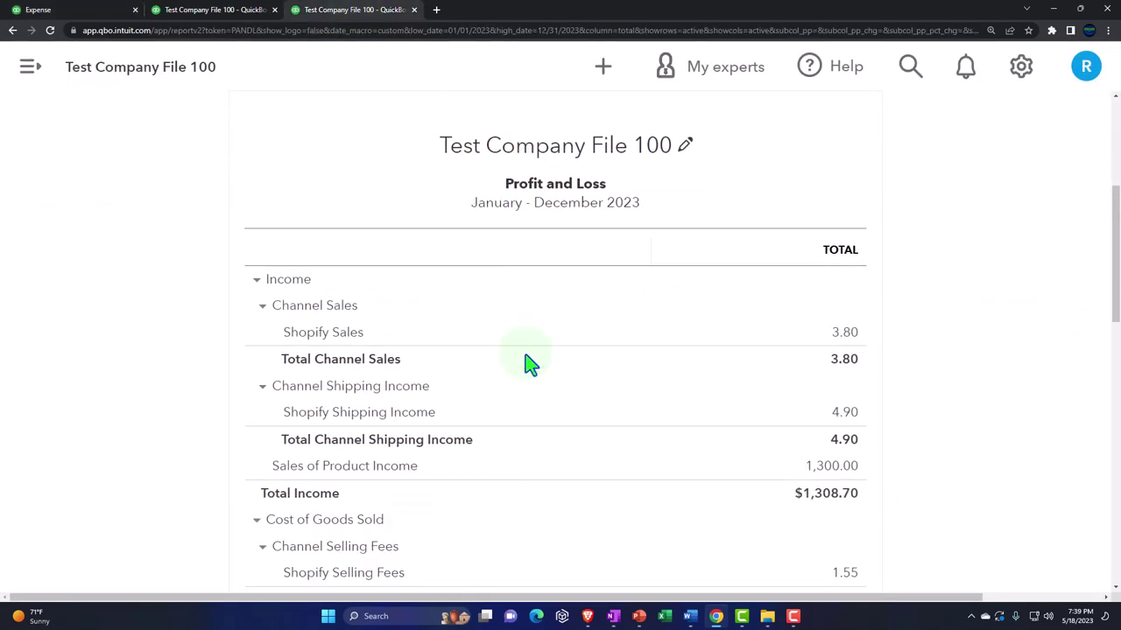
scroll(526, 358, "down", 5)
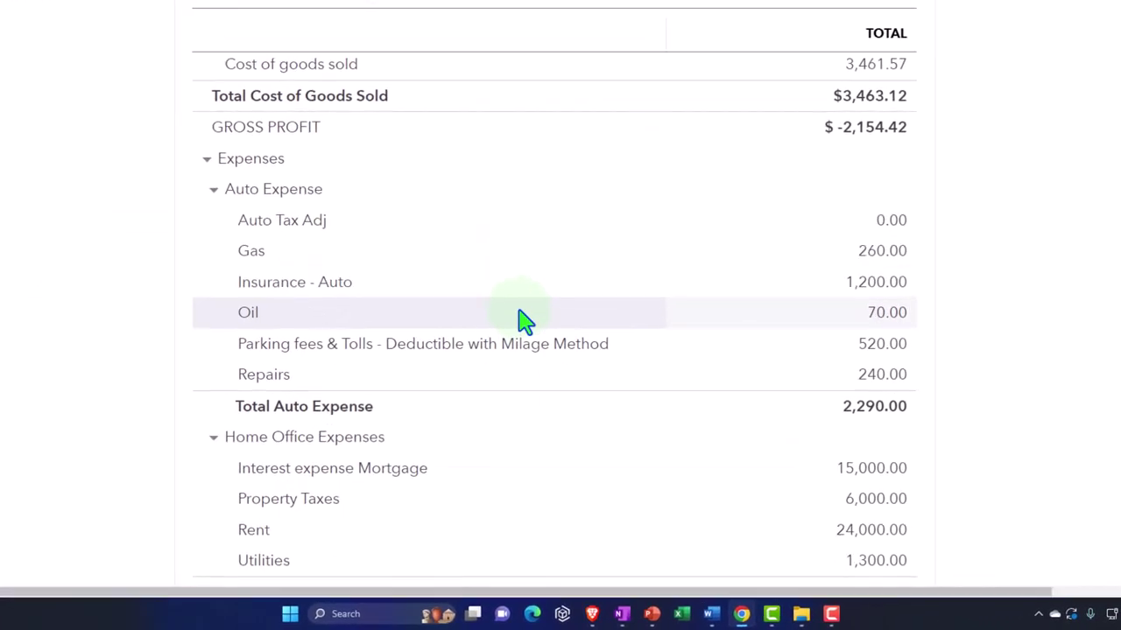
scroll(465, 277, "down", 3)
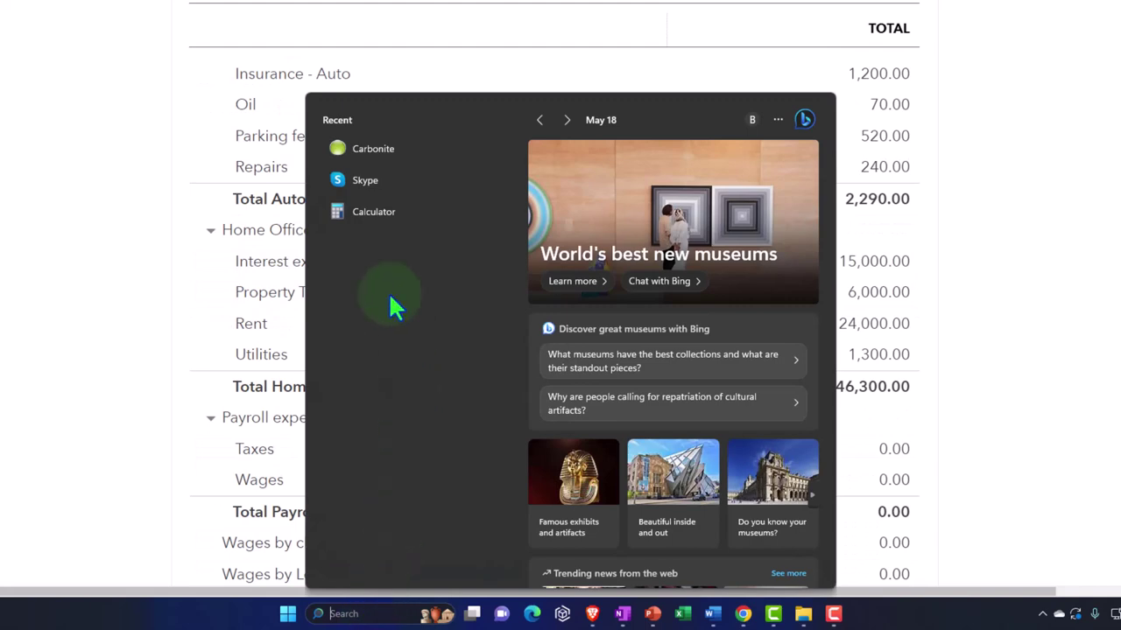
Open Calculator in keep-on-top mode over the report and work out the deductible share of the 46,300 Home Office Expenses total
left_click(366, 215)
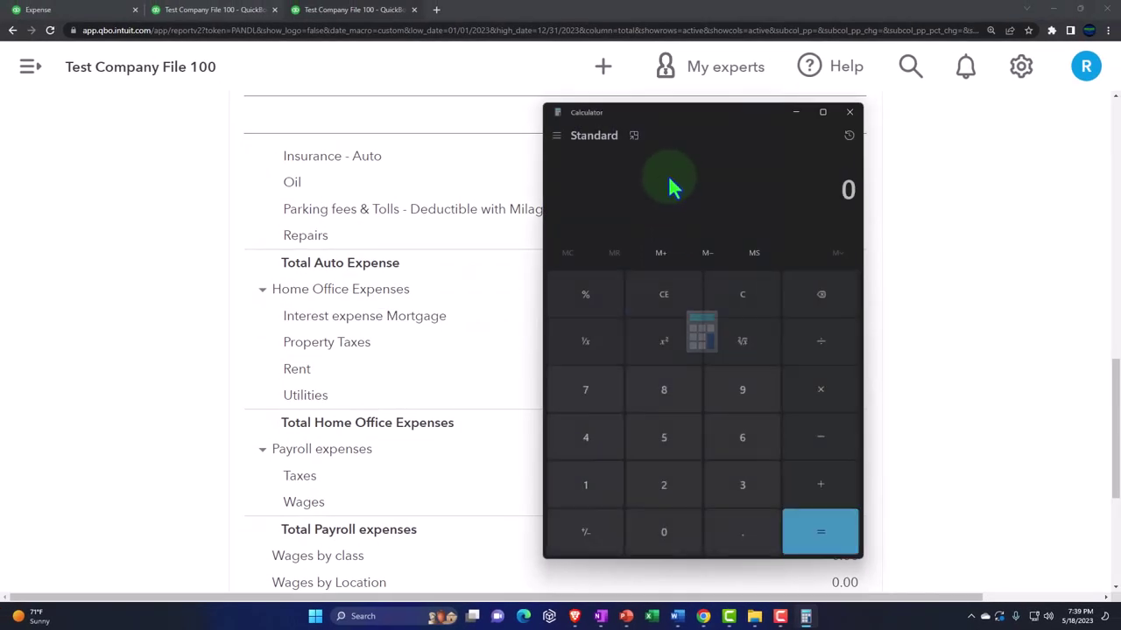
left_click(634, 136)
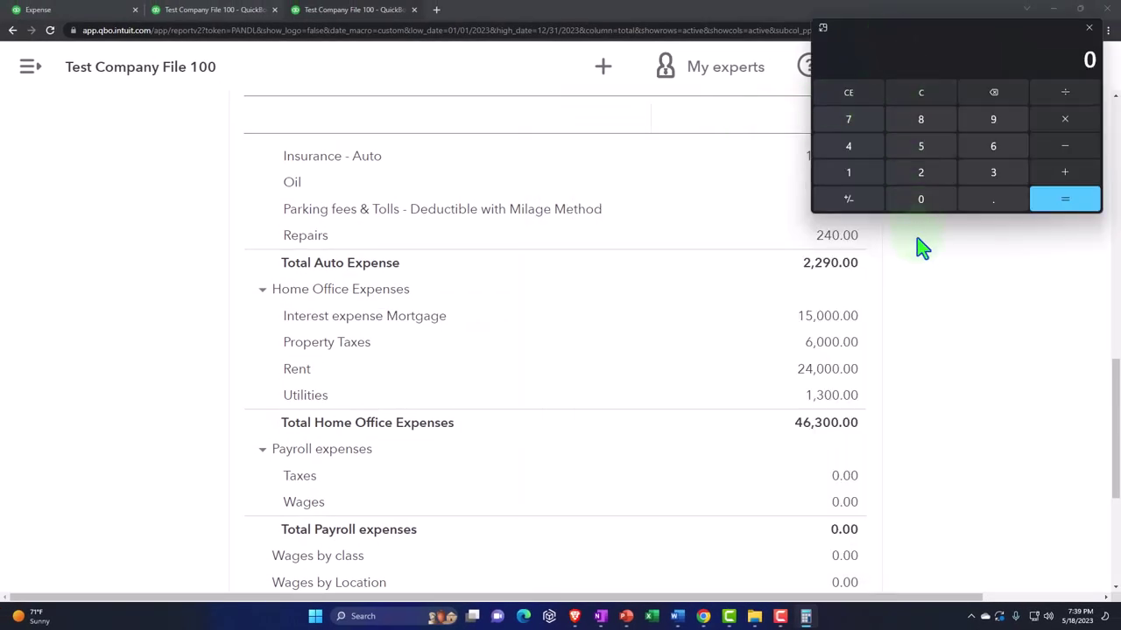
left_click_drag(905, 26, 529, 341)
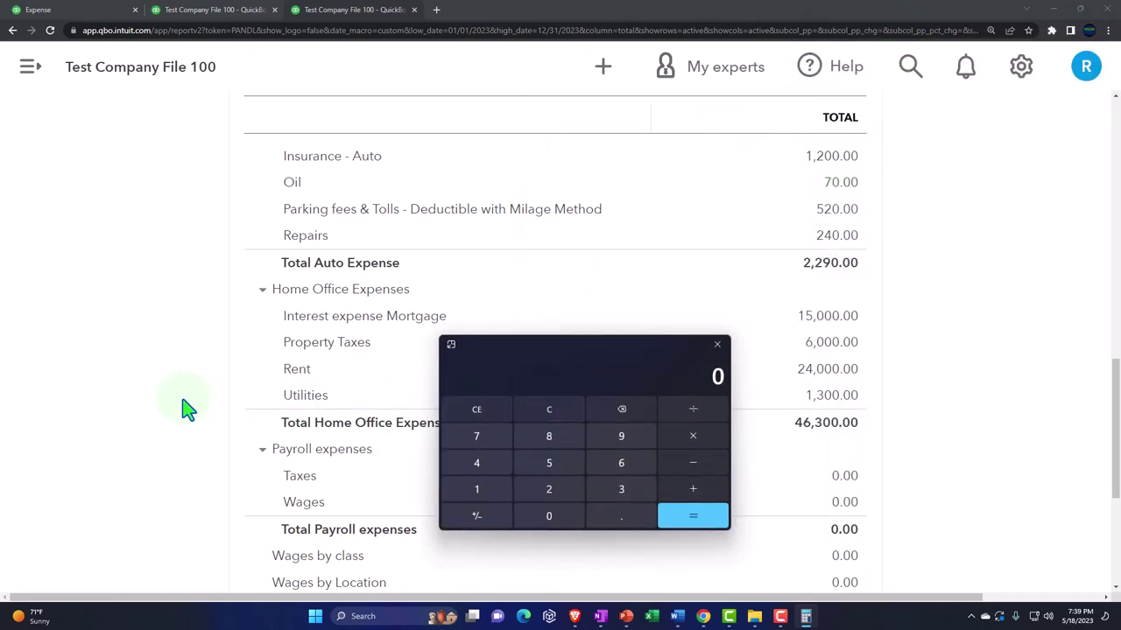
type("4630")
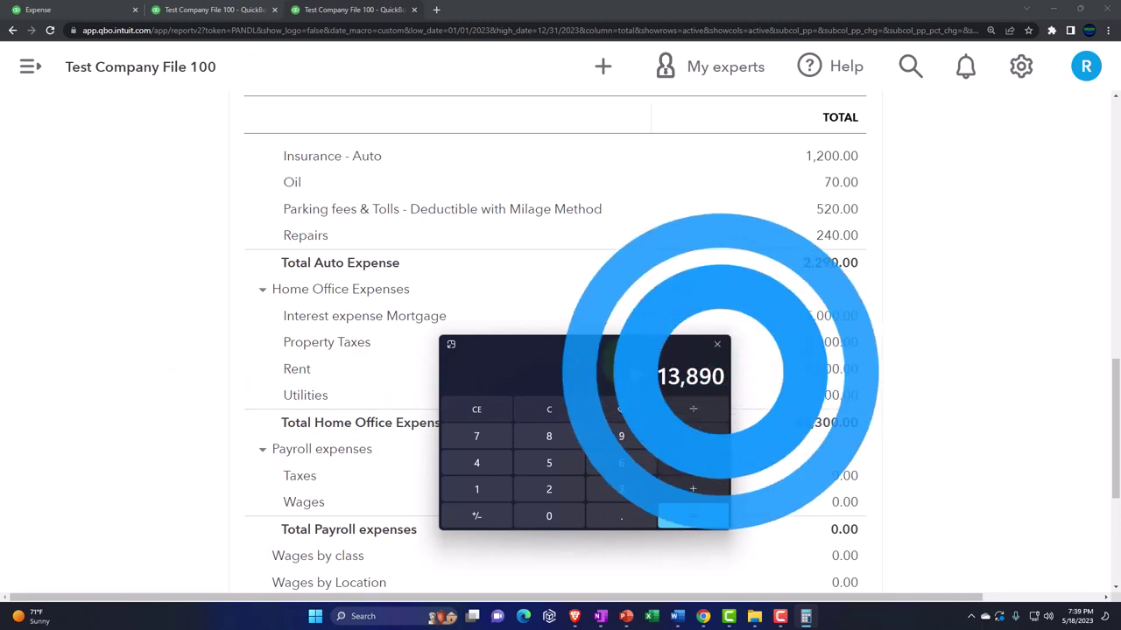
left_click_drag(569, 342, 1119, 245)
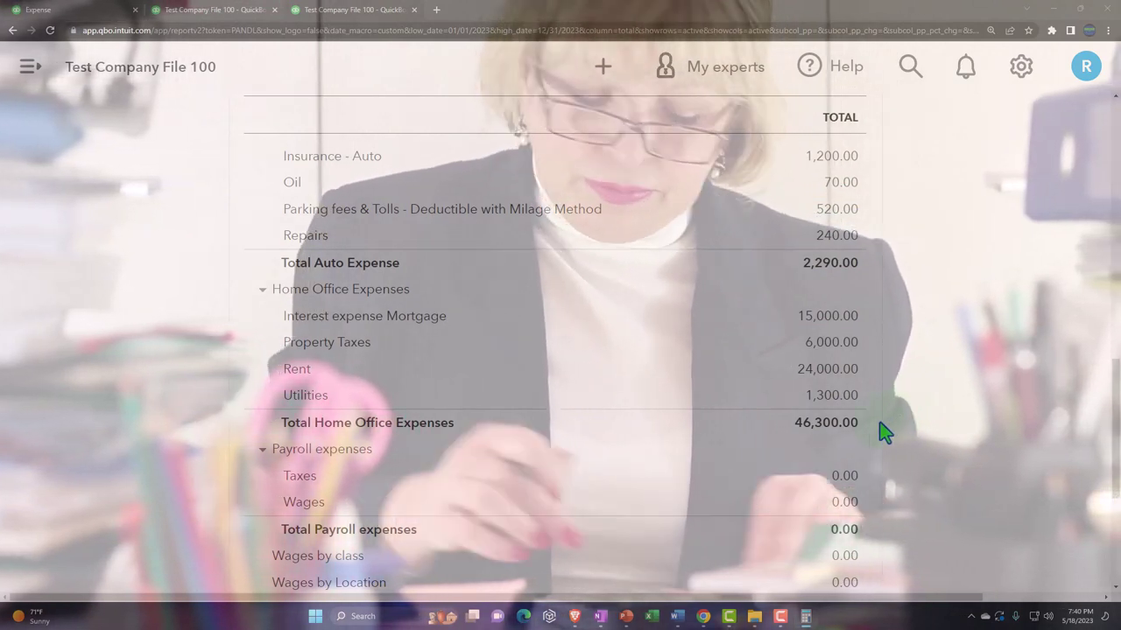
Bring Calculator back over the report, subtract 46,300 from the 13,890 share, and multiply 46,300 by .7 as a cross-check
left_click(821, 427)
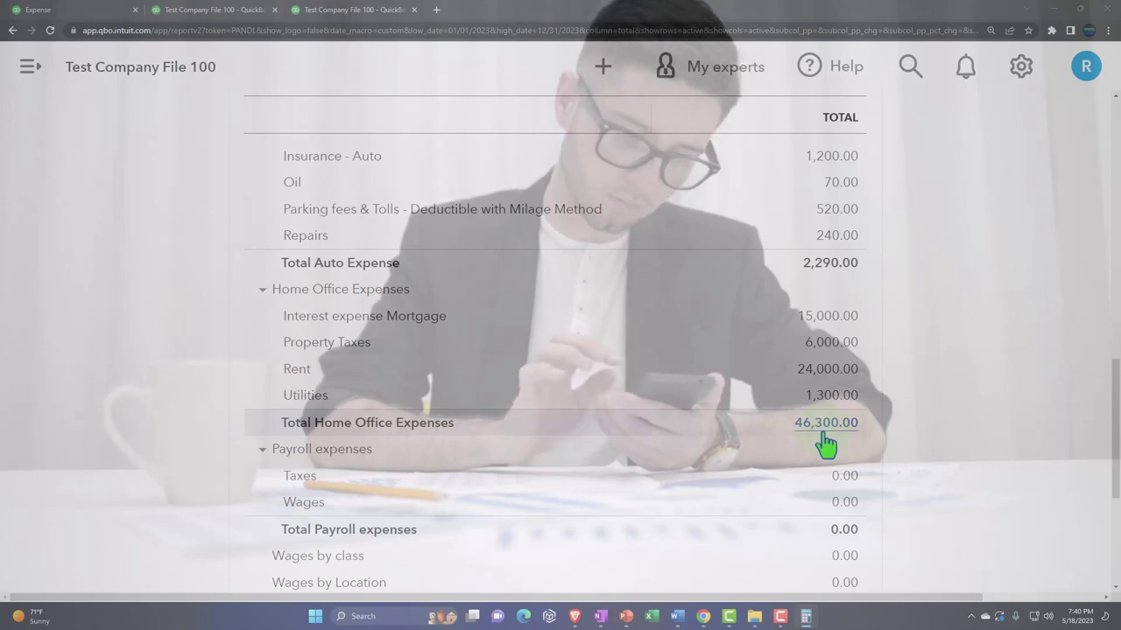
left_click(824, 434)
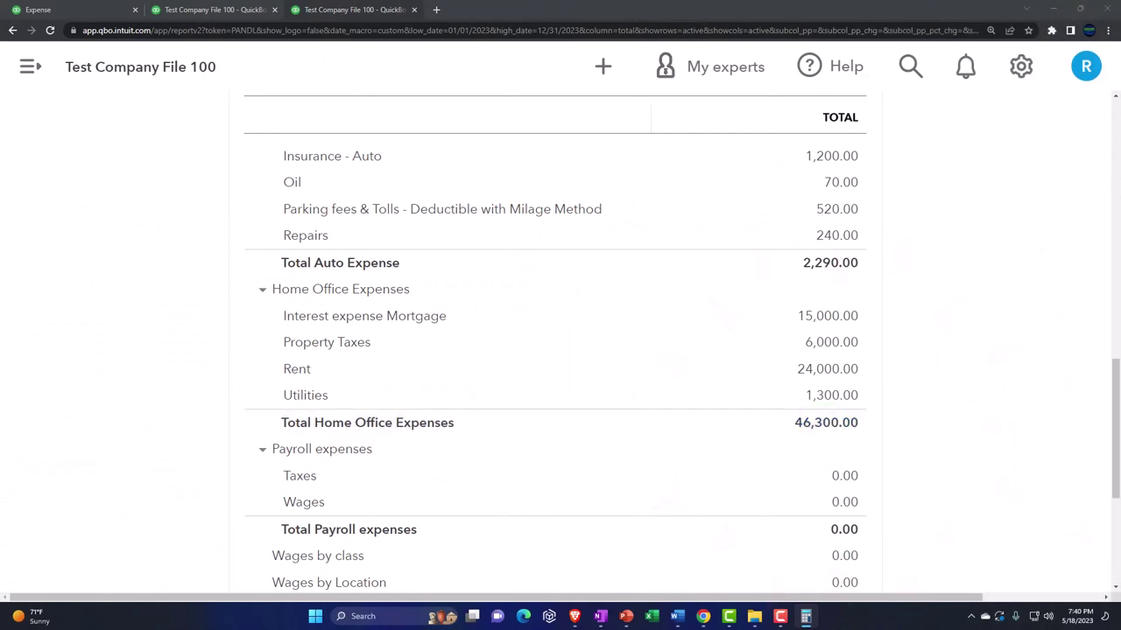
key("alt+Tab")
left_click_drag(572, 231, 535, 241)
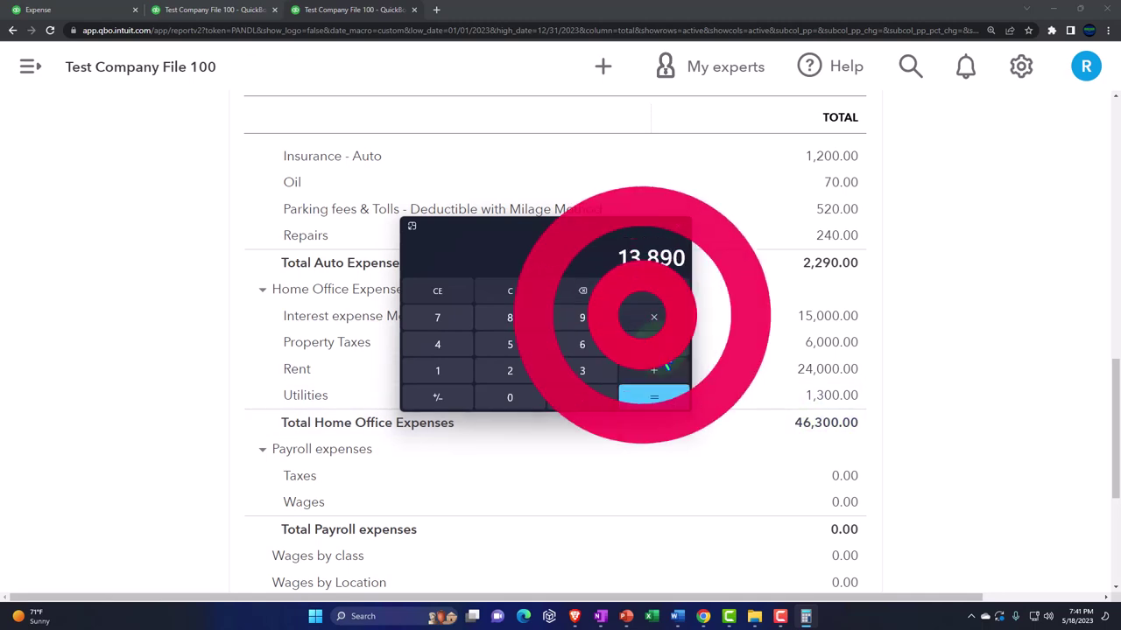
type("46300")
key("Return")
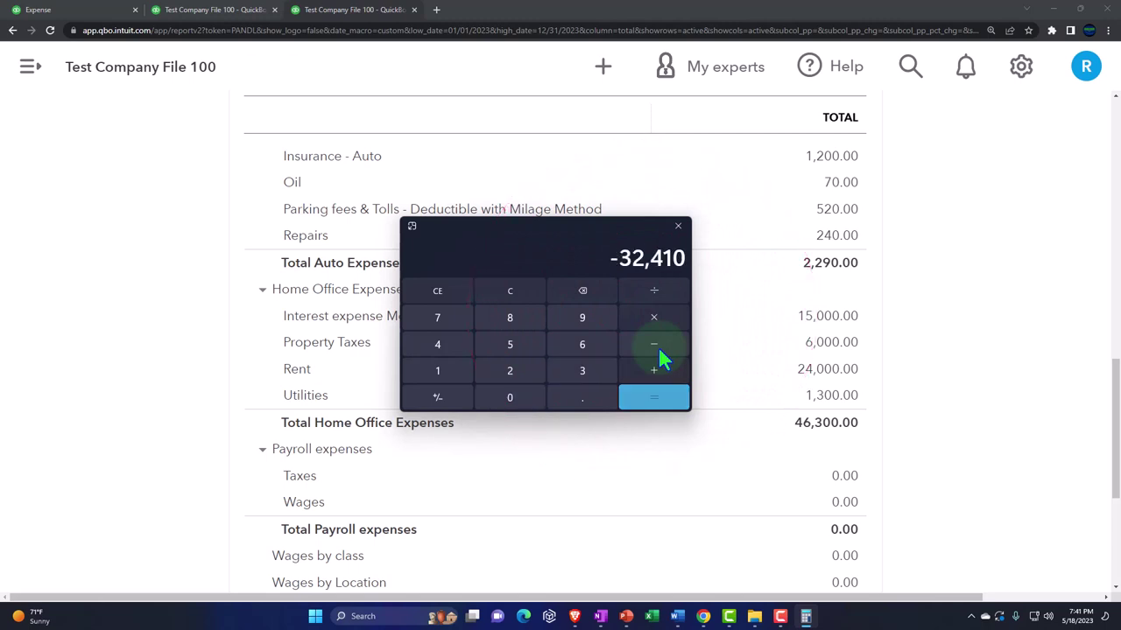
left_click(510, 292)
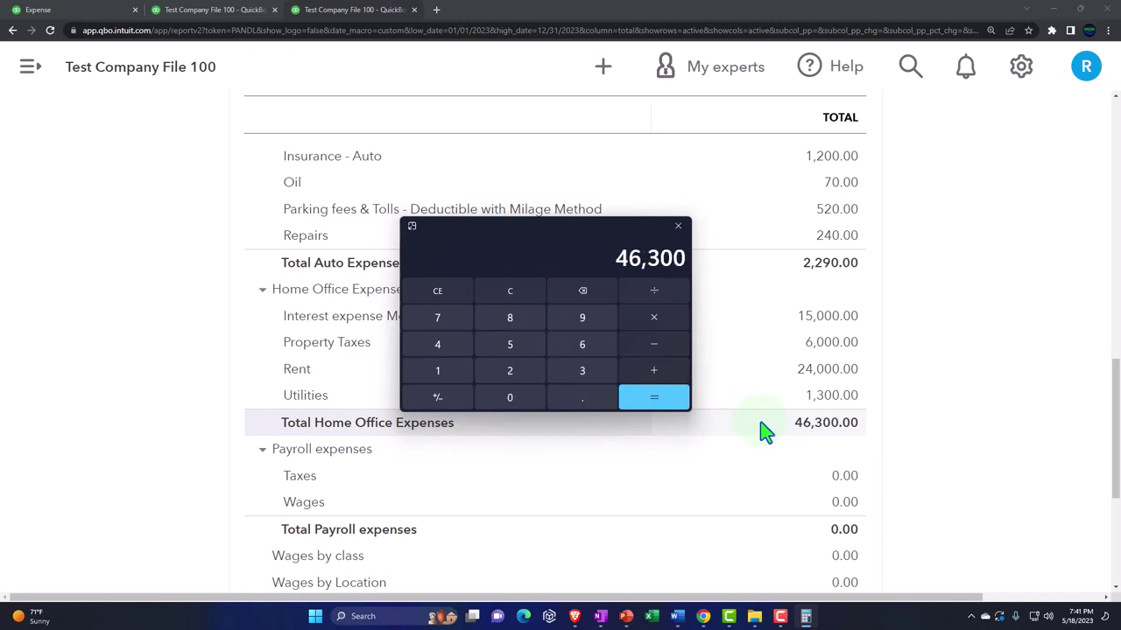
type(".7")
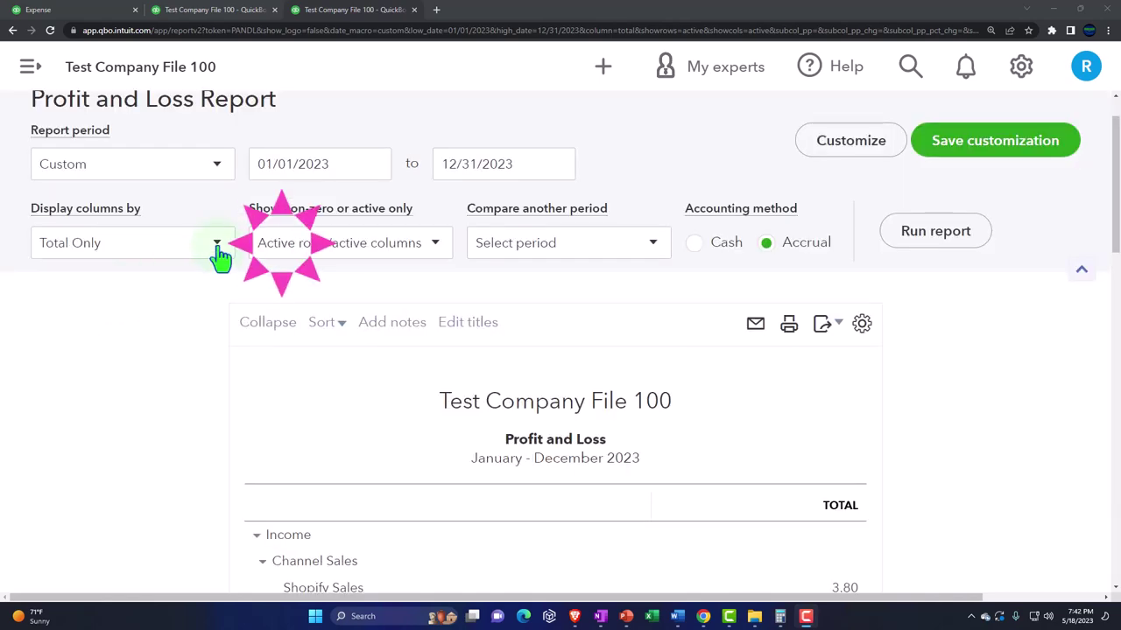
Run the Profit and Loss report with columns displayed by Classes and examine the Tax Adj column down to Auto Expense
left_click(217, 245)
scroll(202, 346, "down", 1)
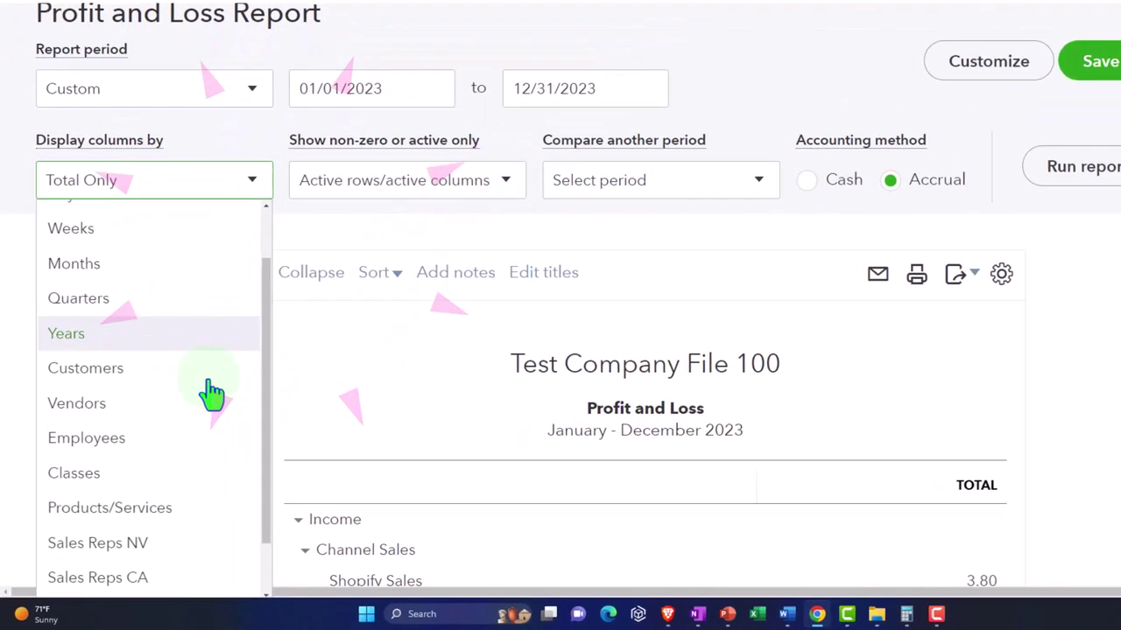
left_click(72, 495)
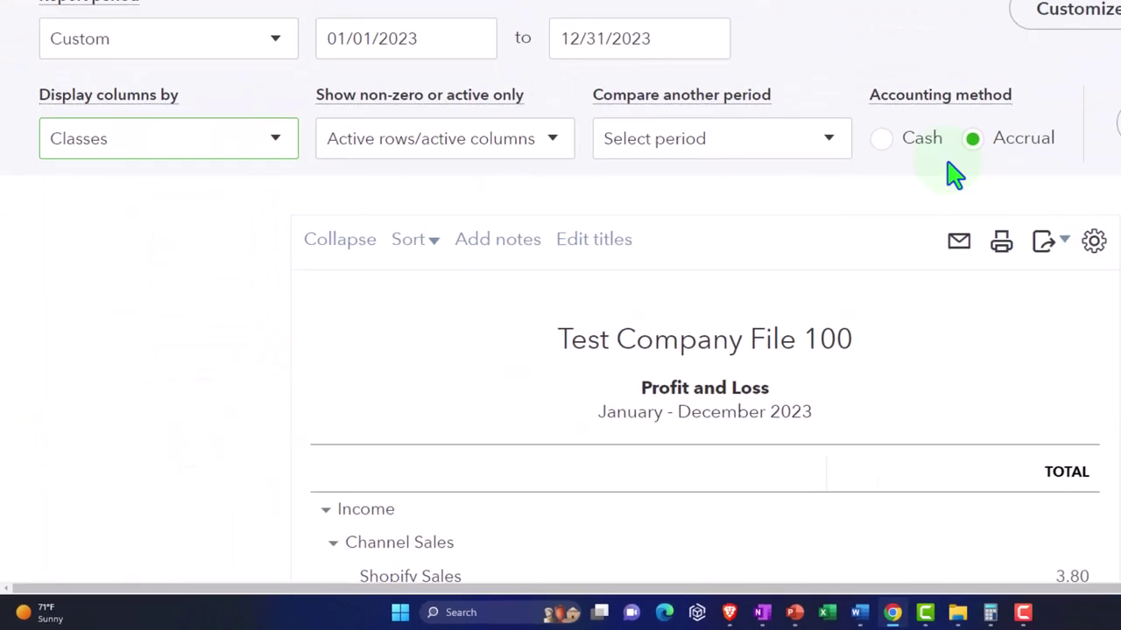
left_click(931, 238)
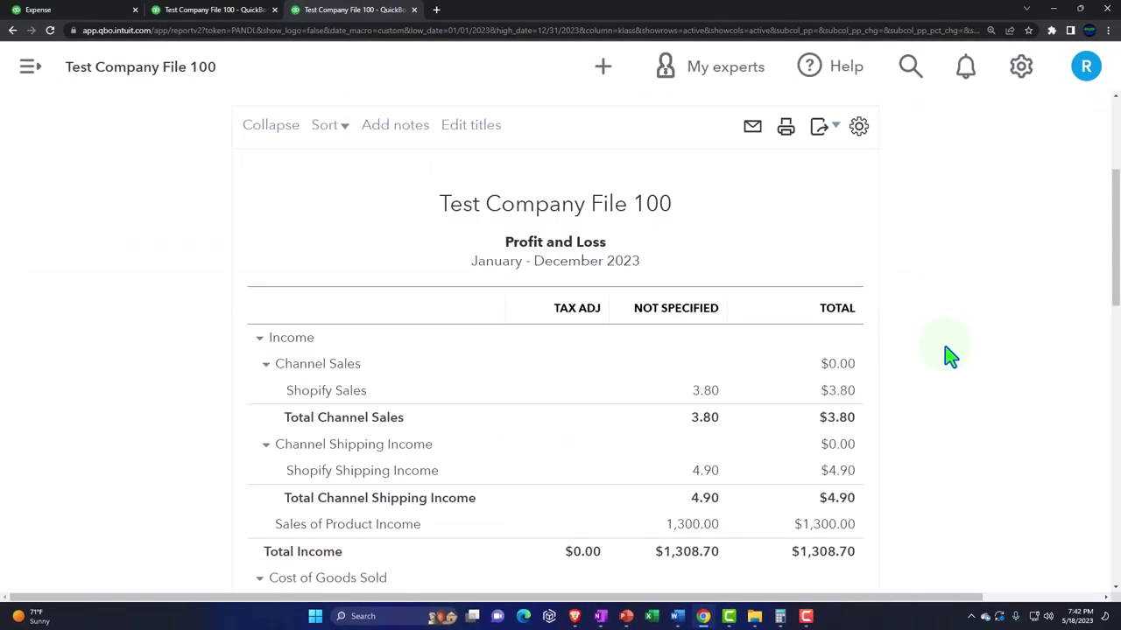
scroll(950, 357, "down", 2)
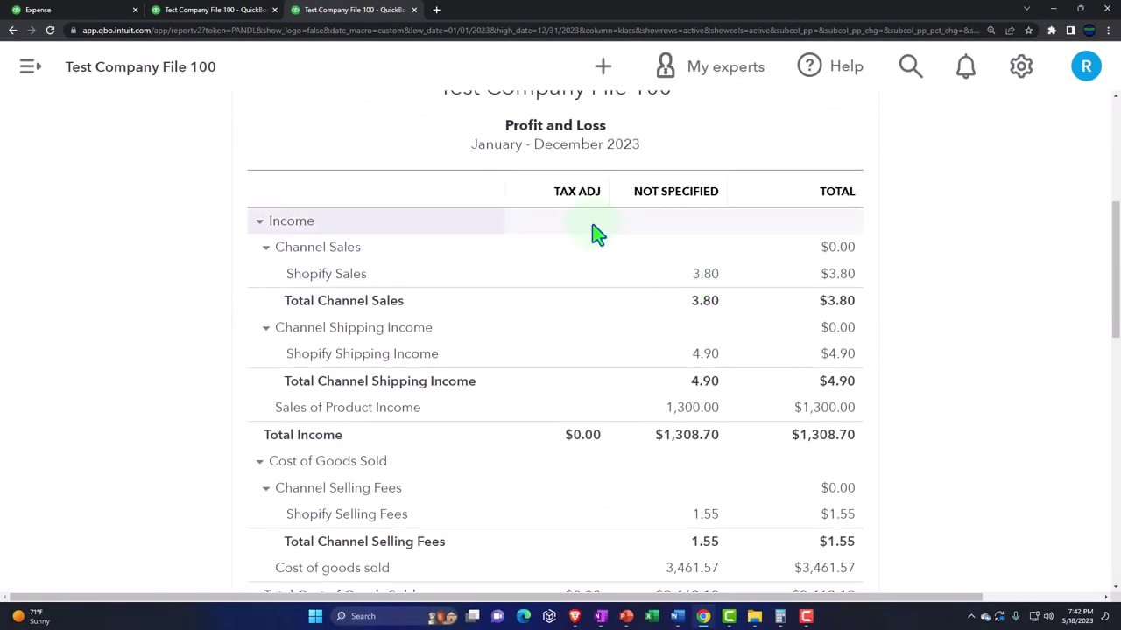
scroll(596, 232, "down", 6)
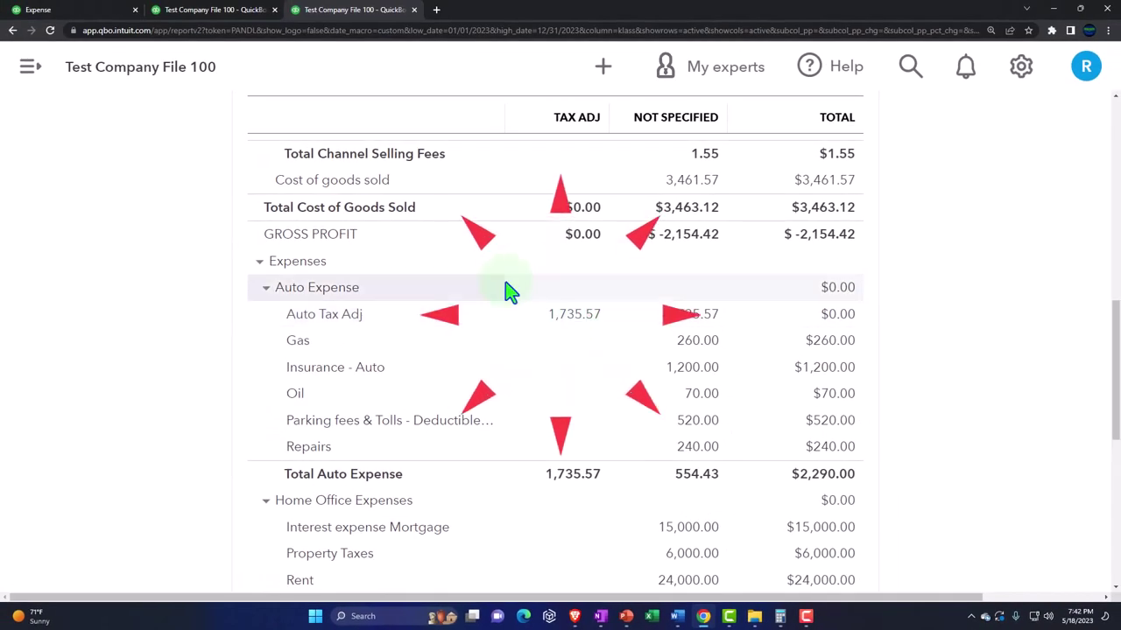
Return to the chart of accounts window and start a new journal entry dated 12/31/2023
left_click(87, 15)
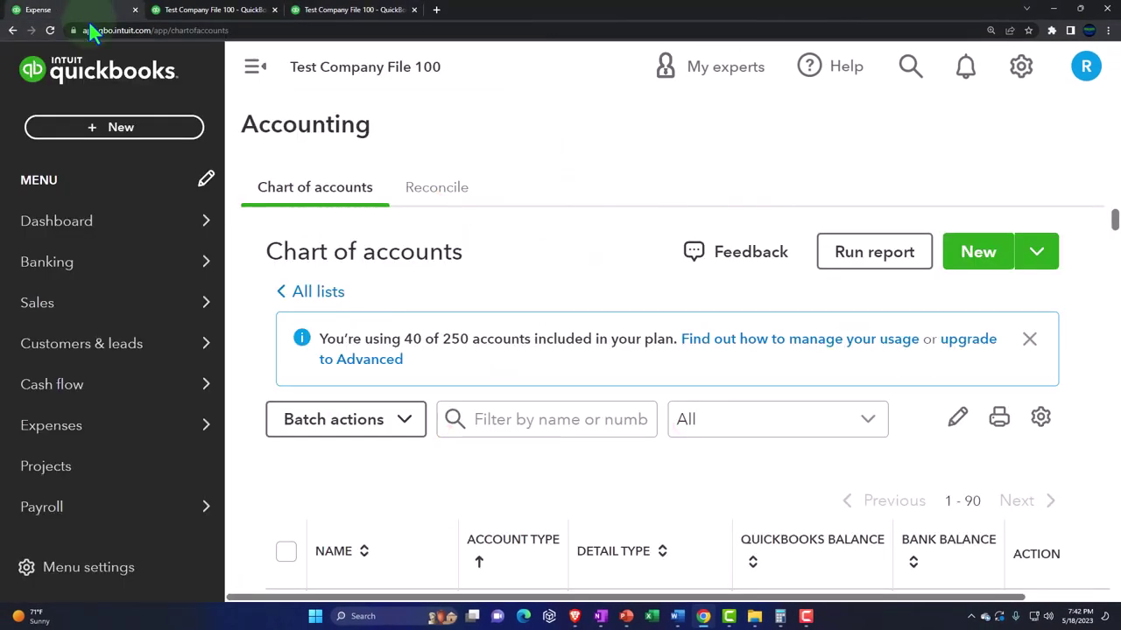
left_click(142, 141)
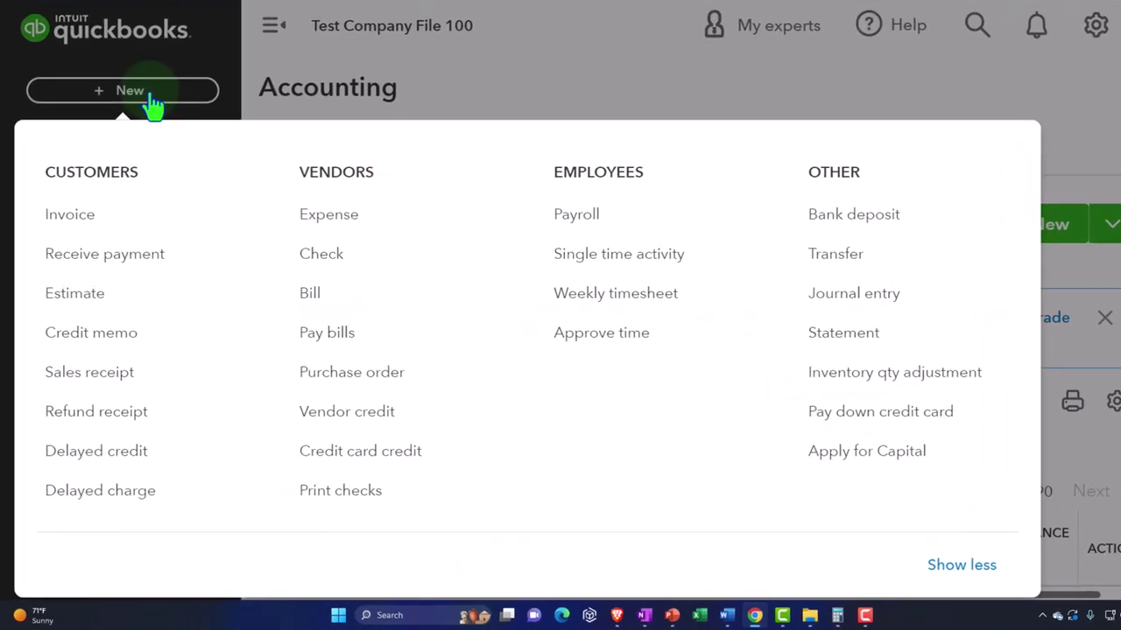
left_click(888, 278)
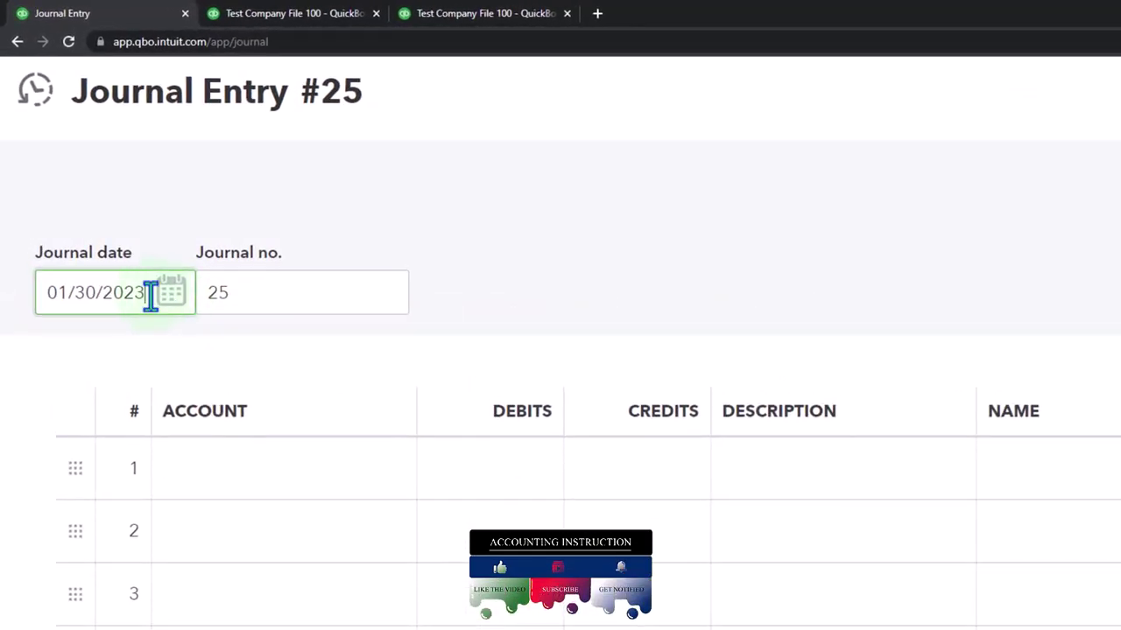
left_click_drag(151, 296, 6, 267)
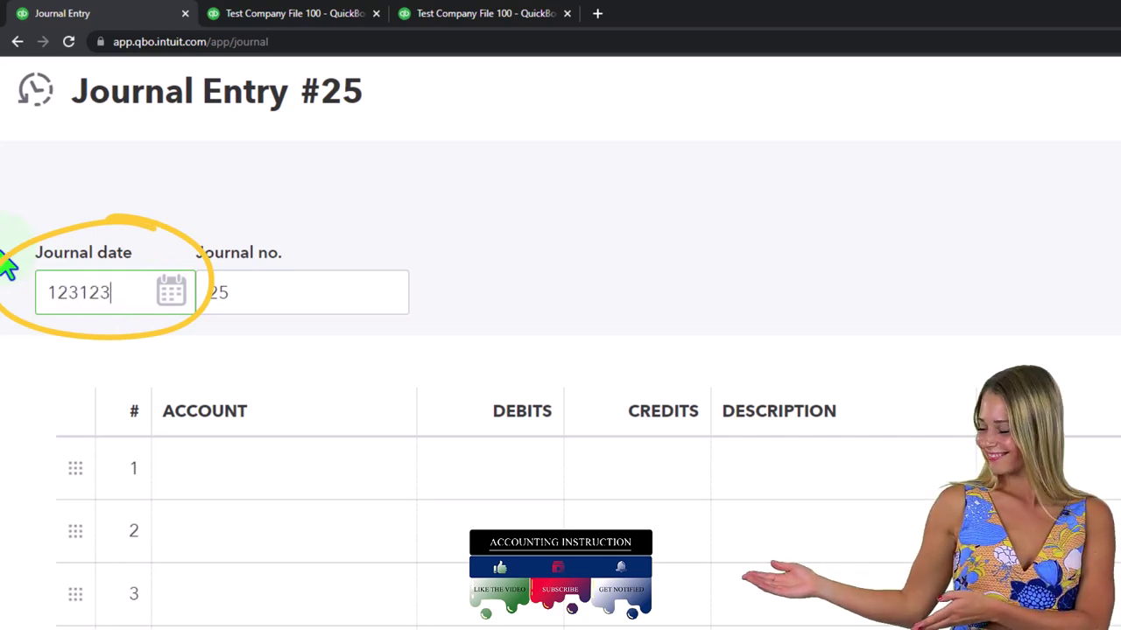
type("123123")
key("Tab")
key("Tab")
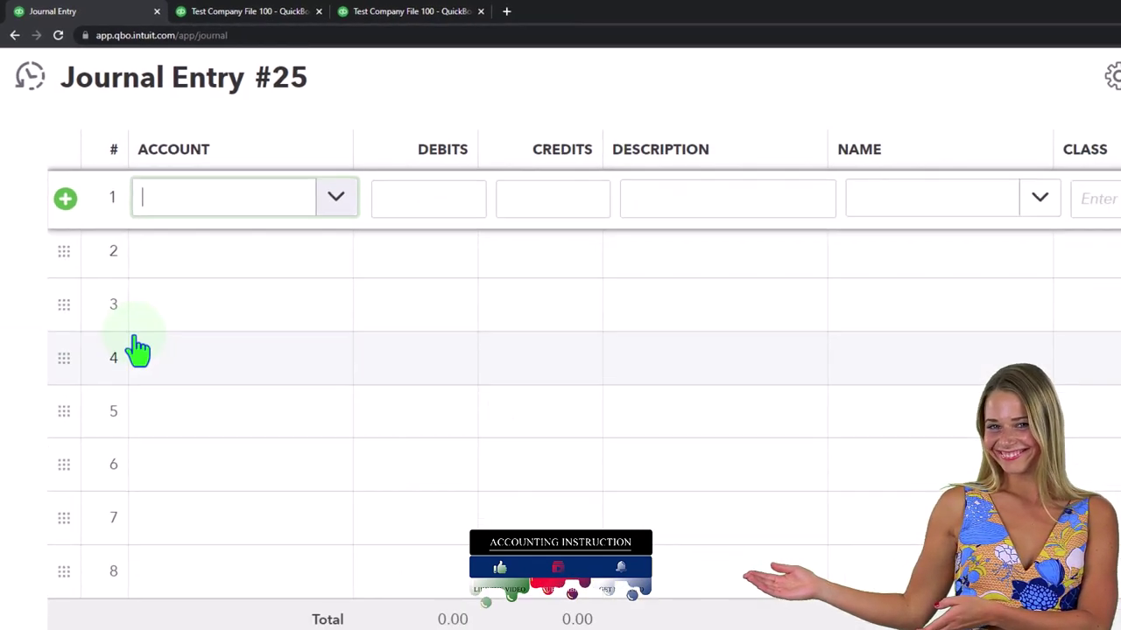
Start adding a new account named Home Office Tax Adj from the account field of journal line 1
scroll(249, 451, "up", 3)
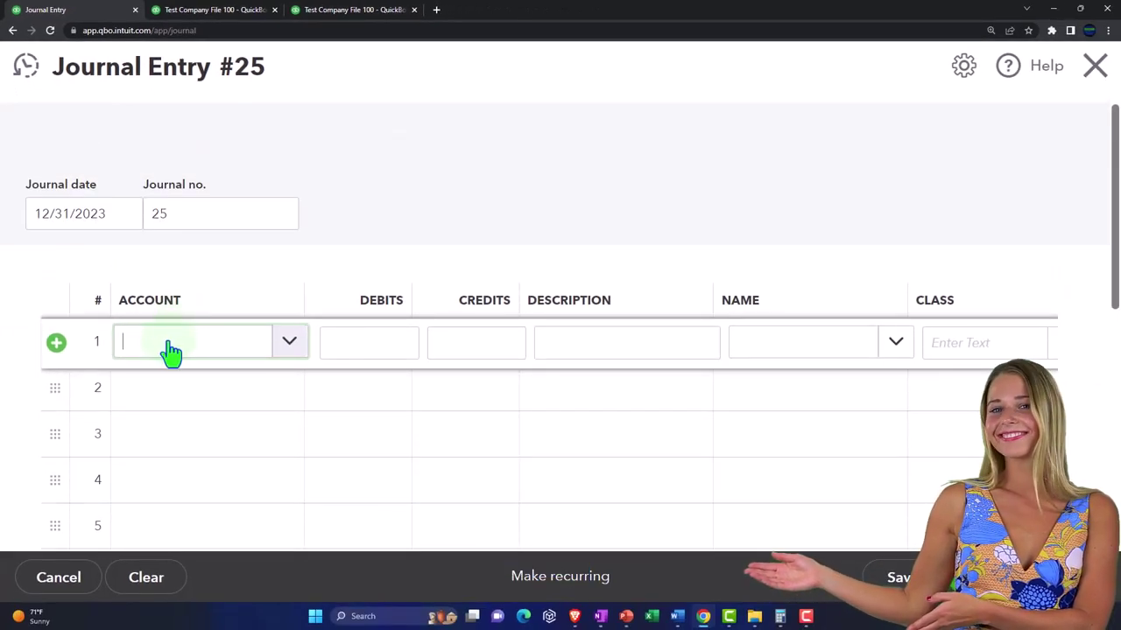
left_click(168, 350)
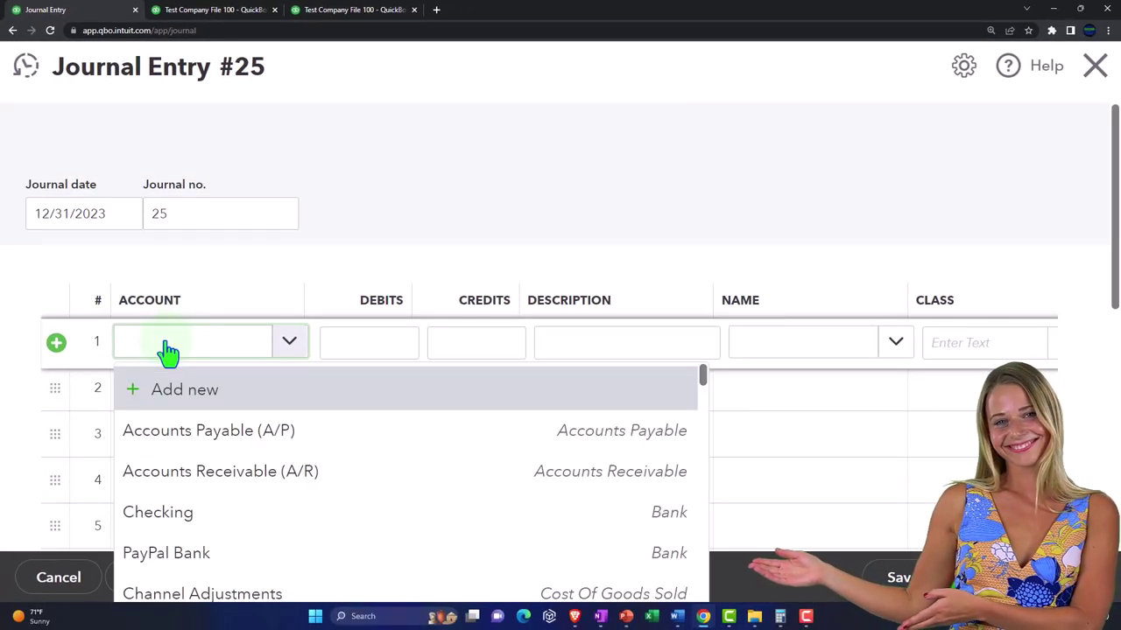
type("HOme")
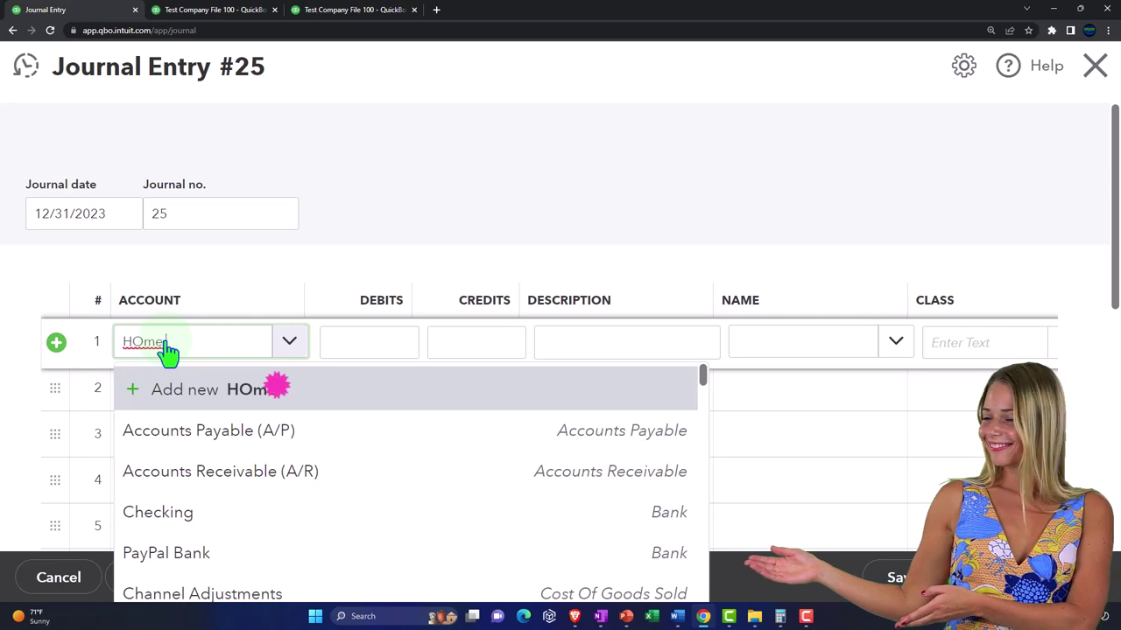
key("BackSpace")
key("BackSpace")
key("BackSpace")
type("ome")
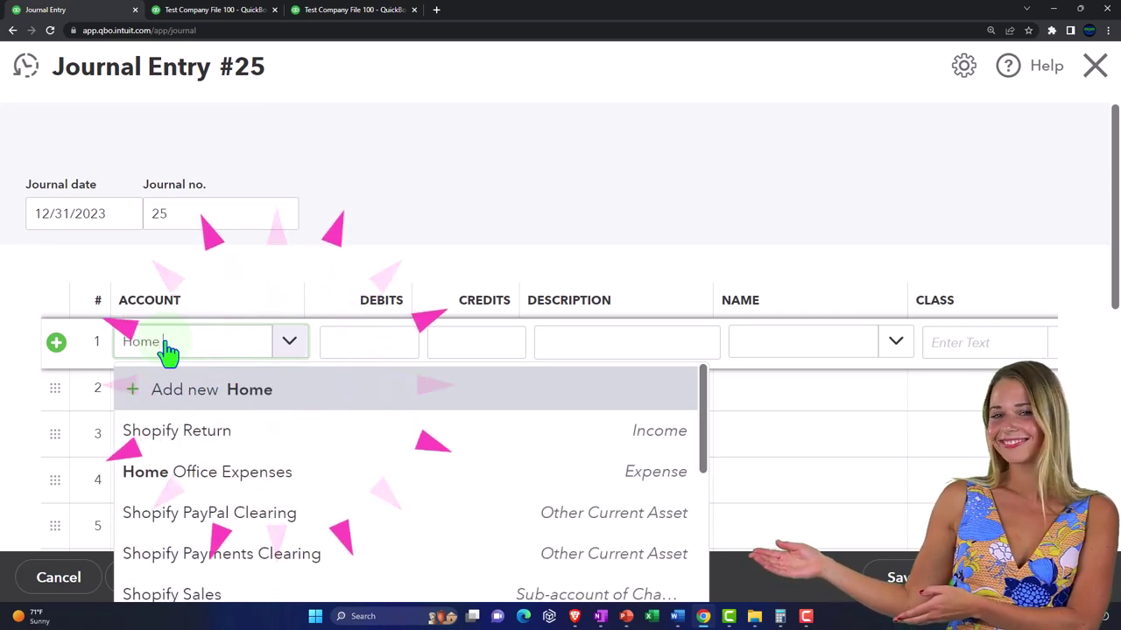
type(" off")
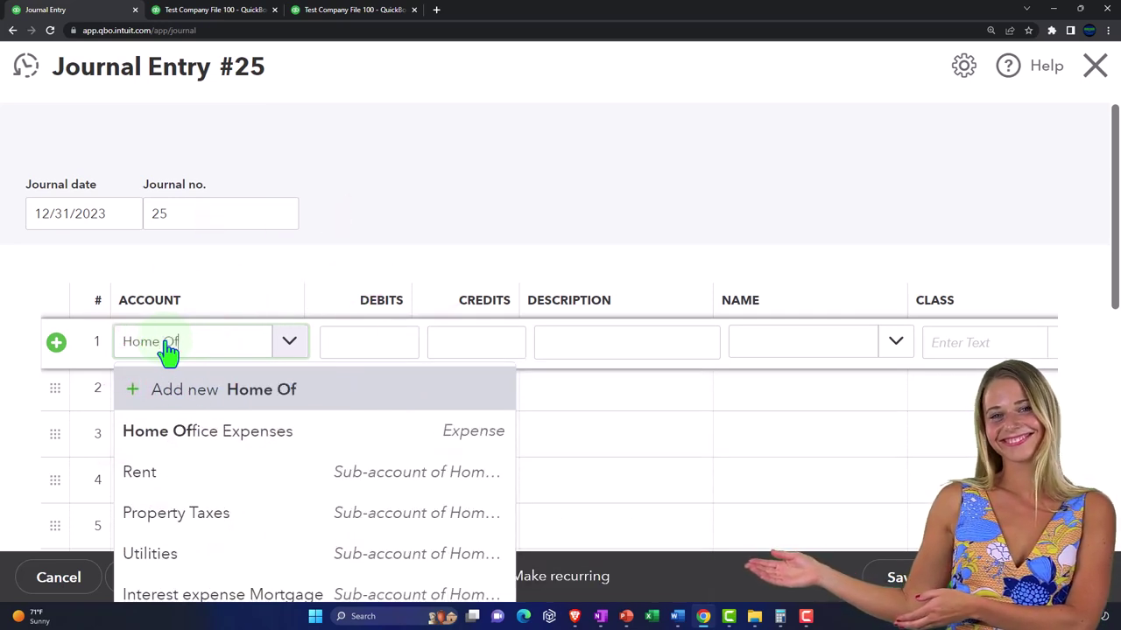
type("fice Tax Adj")
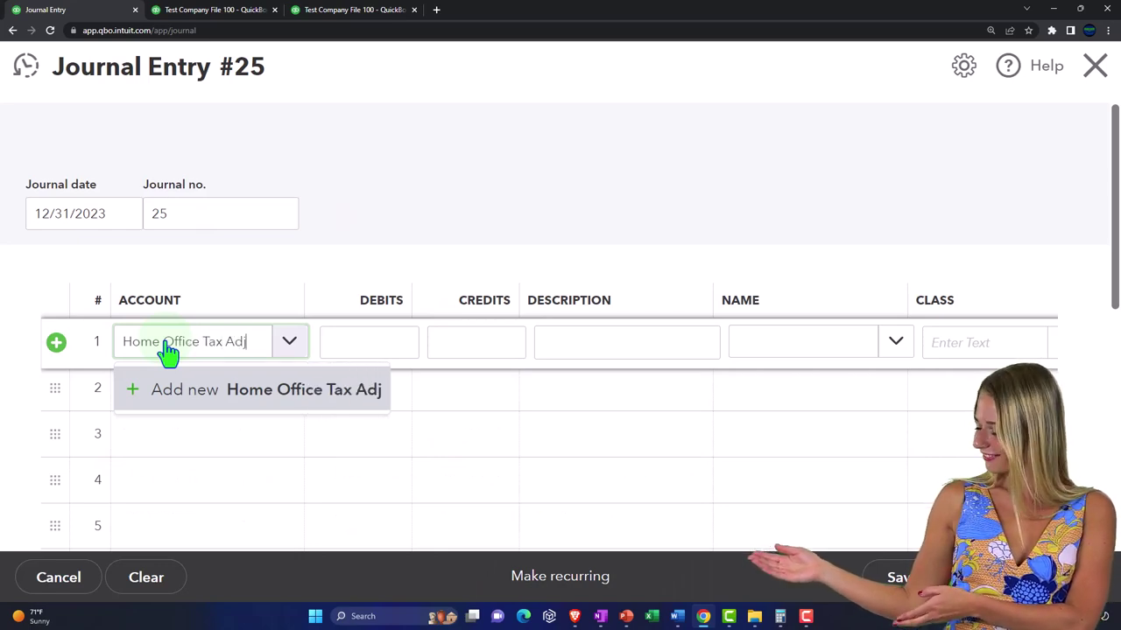
key("Return")
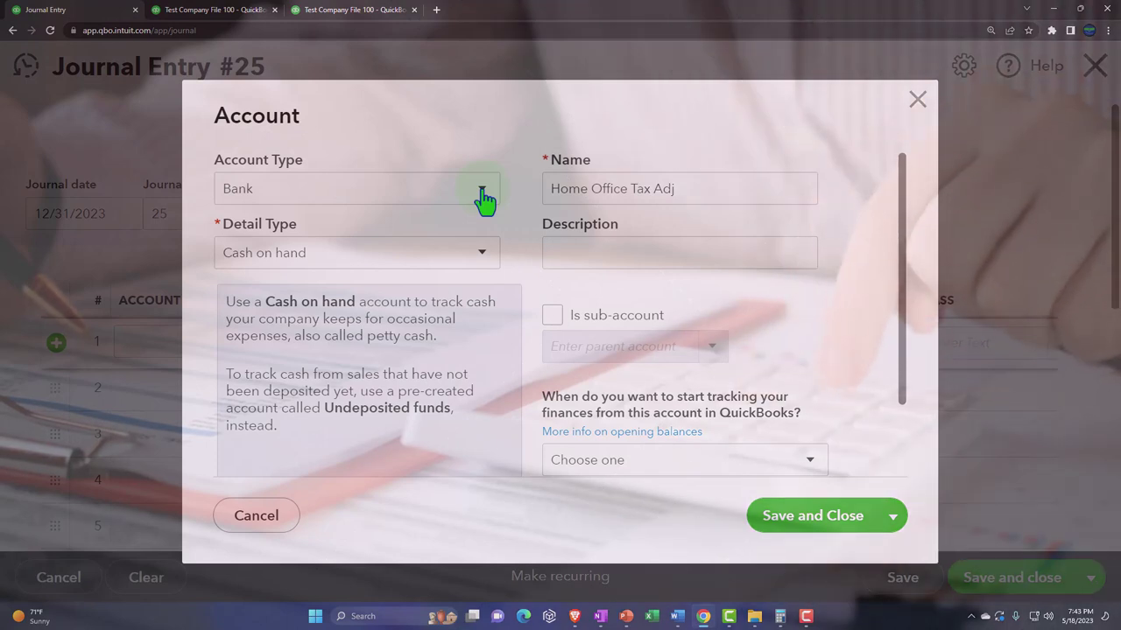
Set the new account's type to Expenses and its detail type to Other Business Expenses, and mark it as a sub-account
left_click(484, 201)
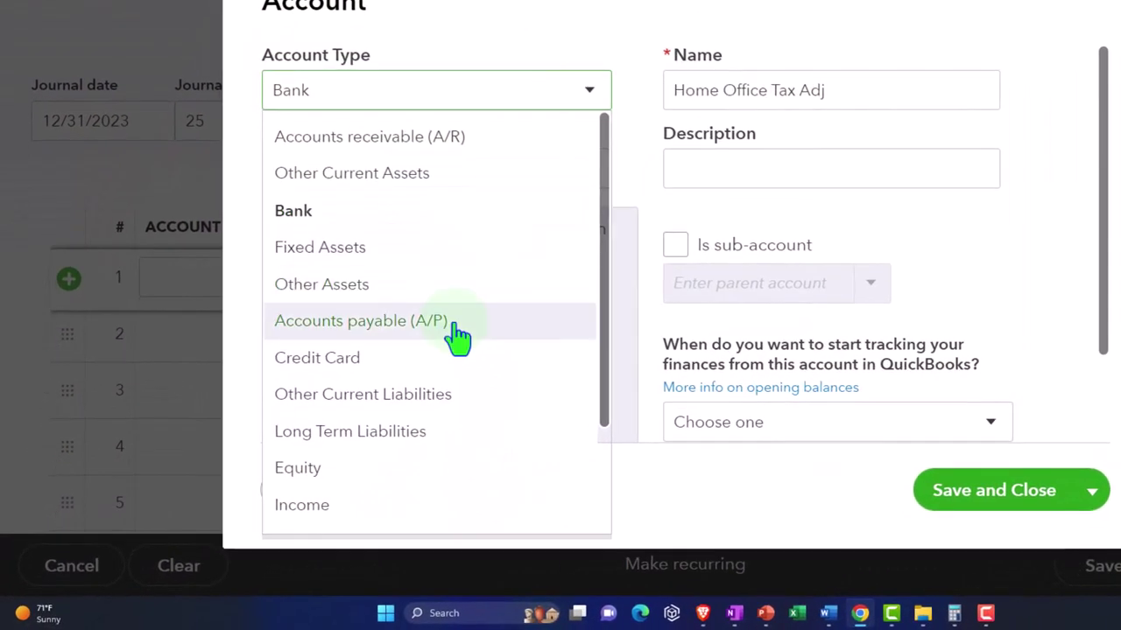
scroll(375, 389, "down", 3)
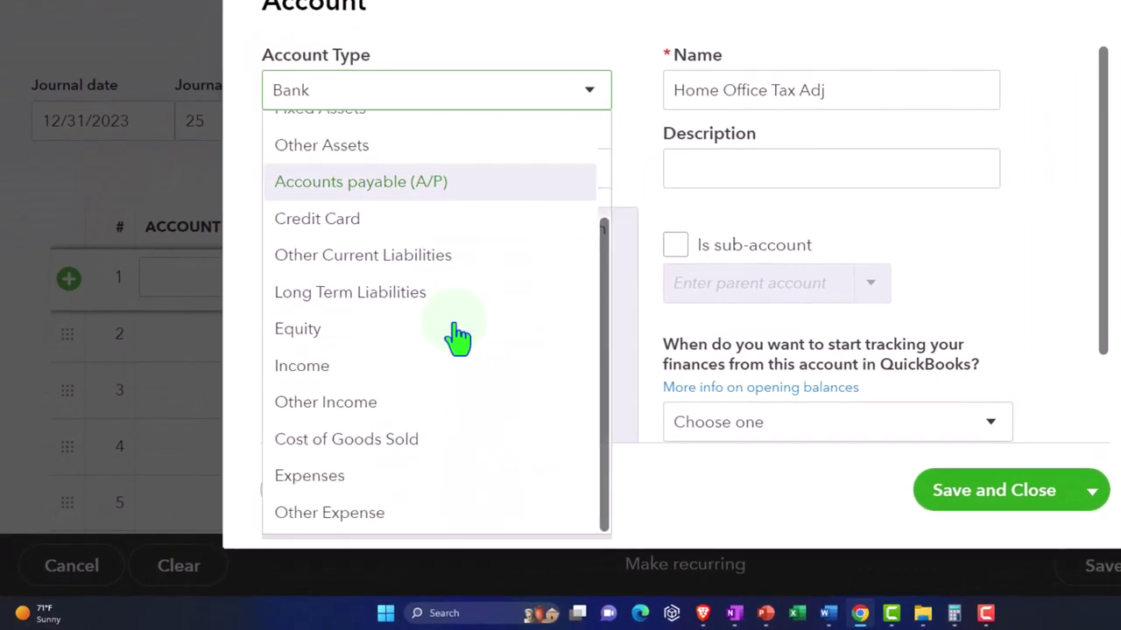
left_click(361, 481)
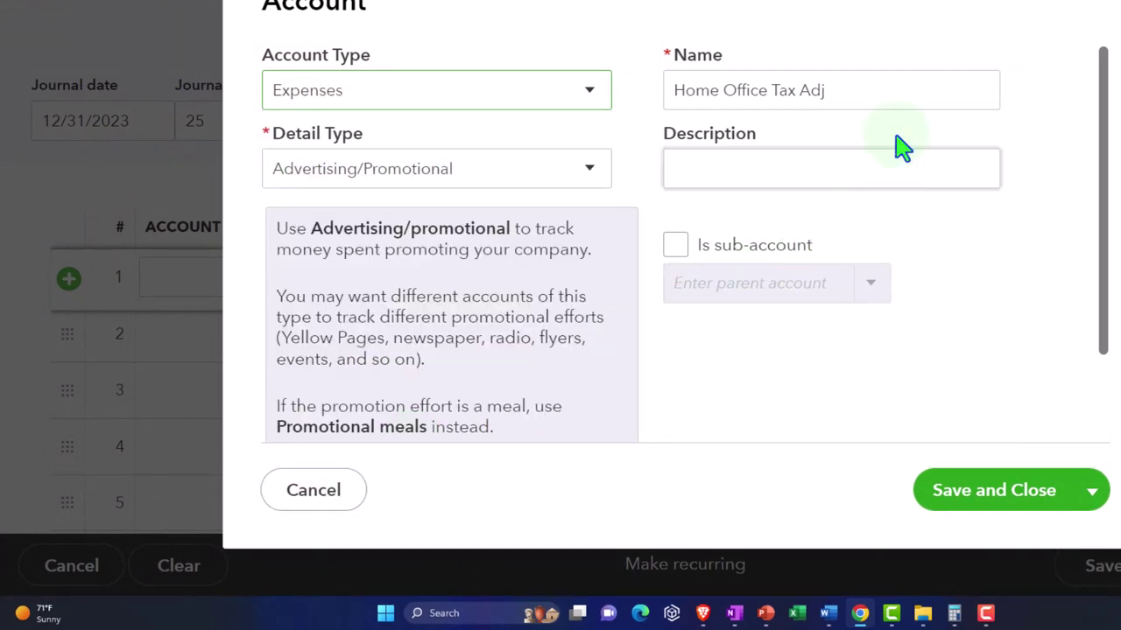
left_click(698, 173)
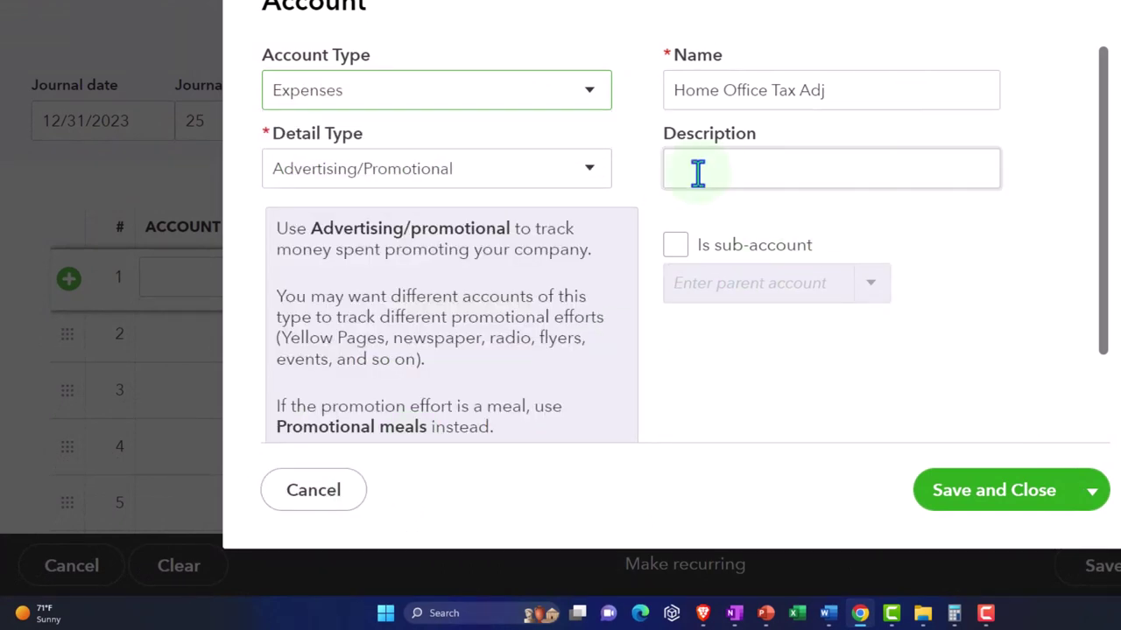
left_click(589, 171)
scroll(530, 376, "down", 3)
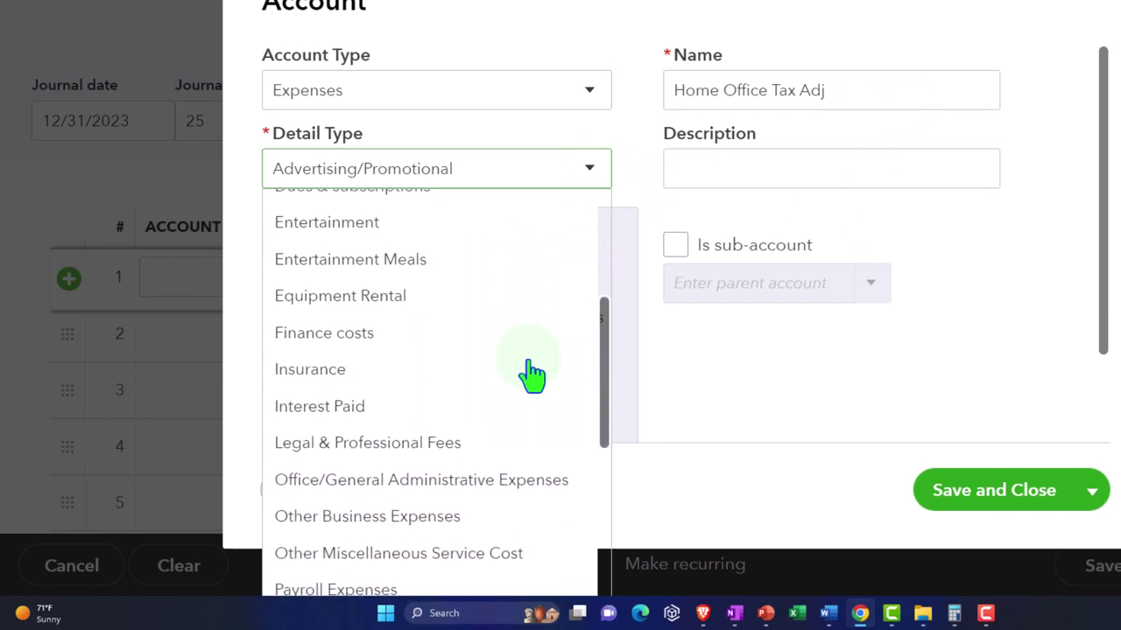
scroll(532, 375, "down", 2)
left_click(501, 385)
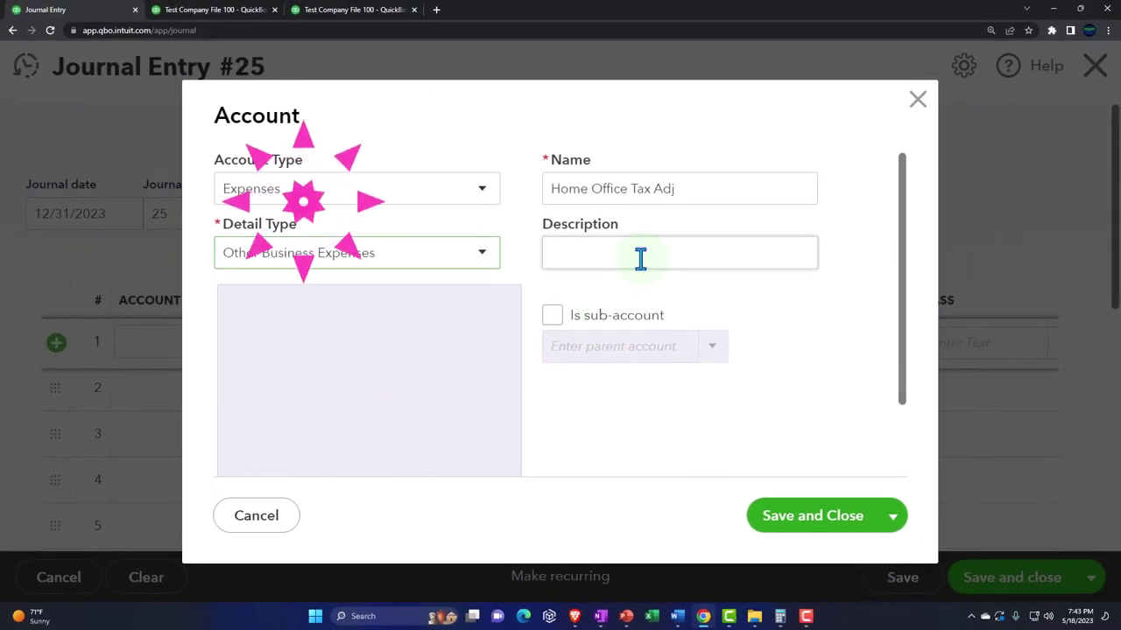
left_click(551, 315)
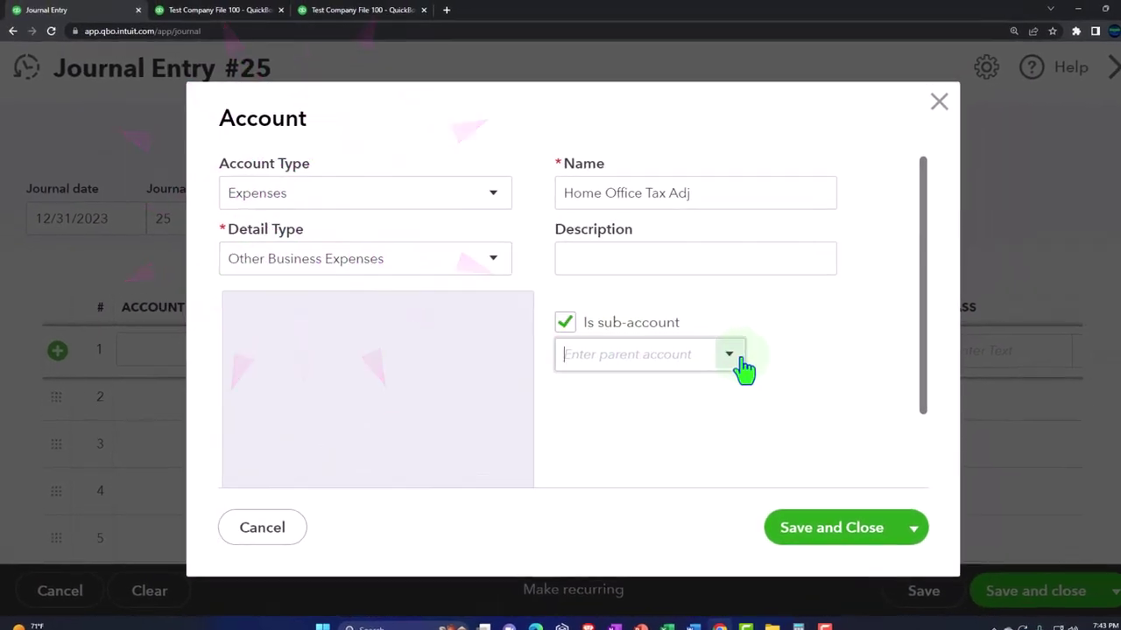
left_click(735, 355)
scroll(672, 312, "down", 3)
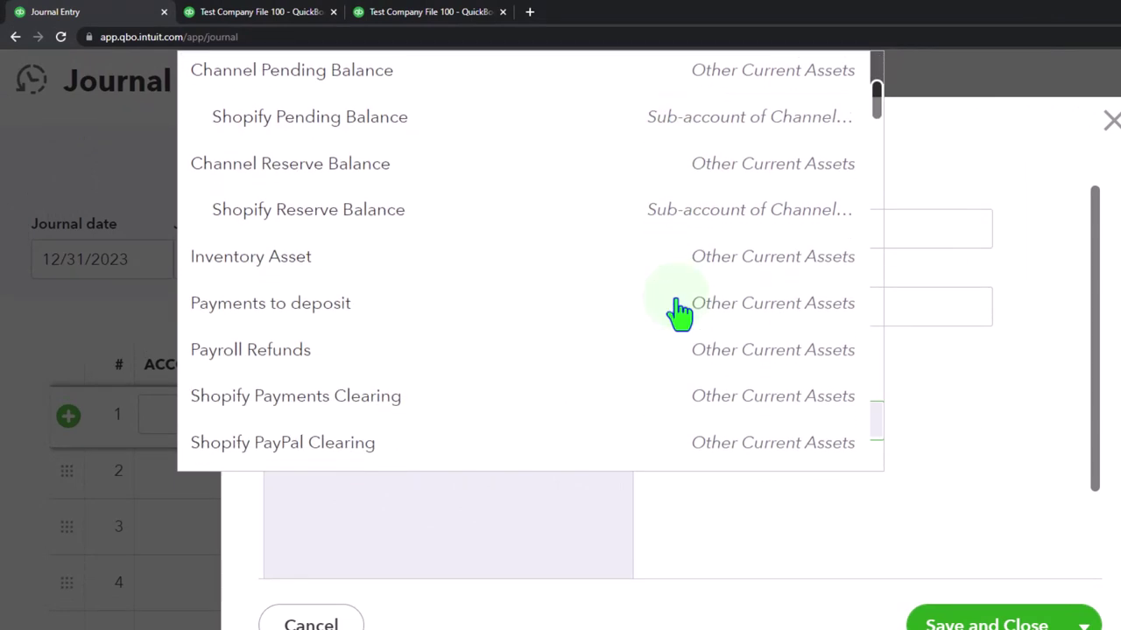
scroll(679, 313, "down", 5)
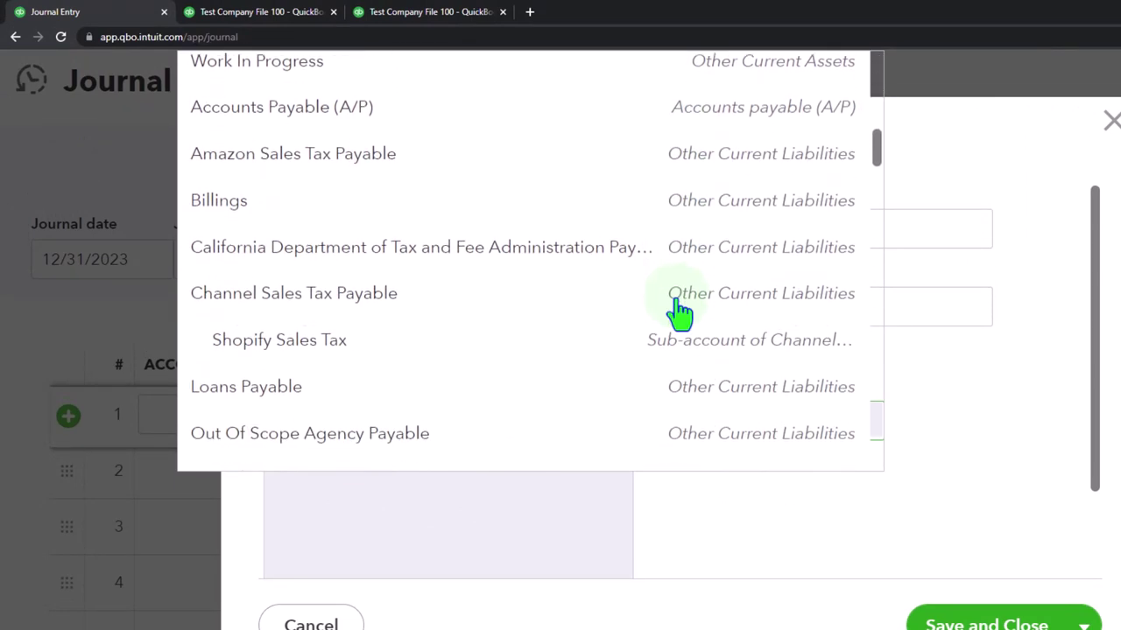
scroll(679, 312, "down", 5)
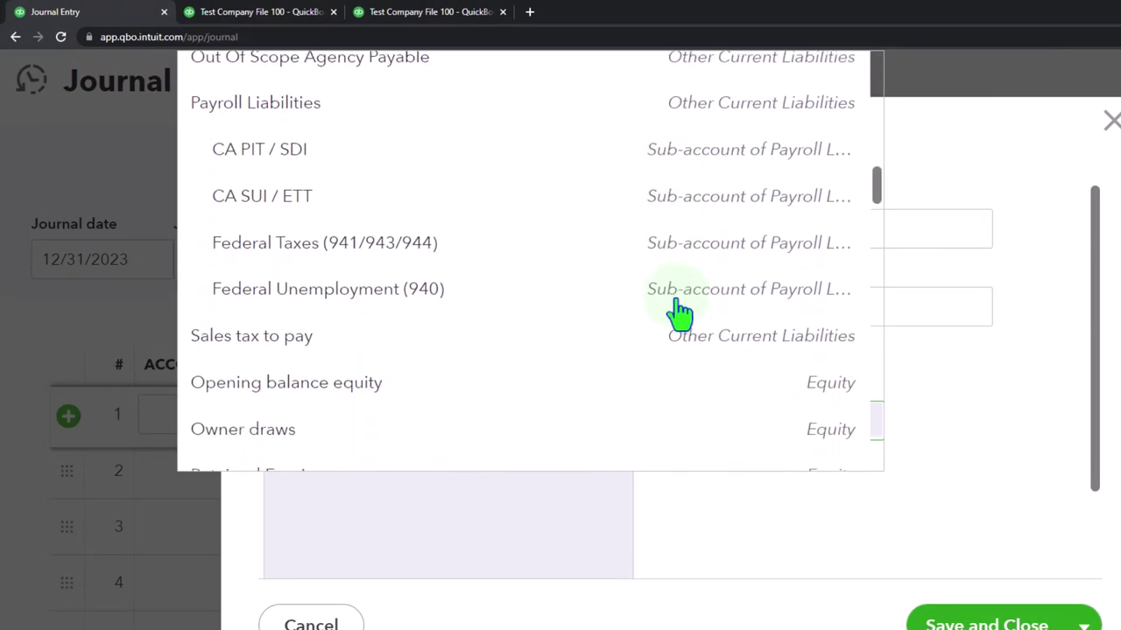
scroll(680, 313, "down", 3)
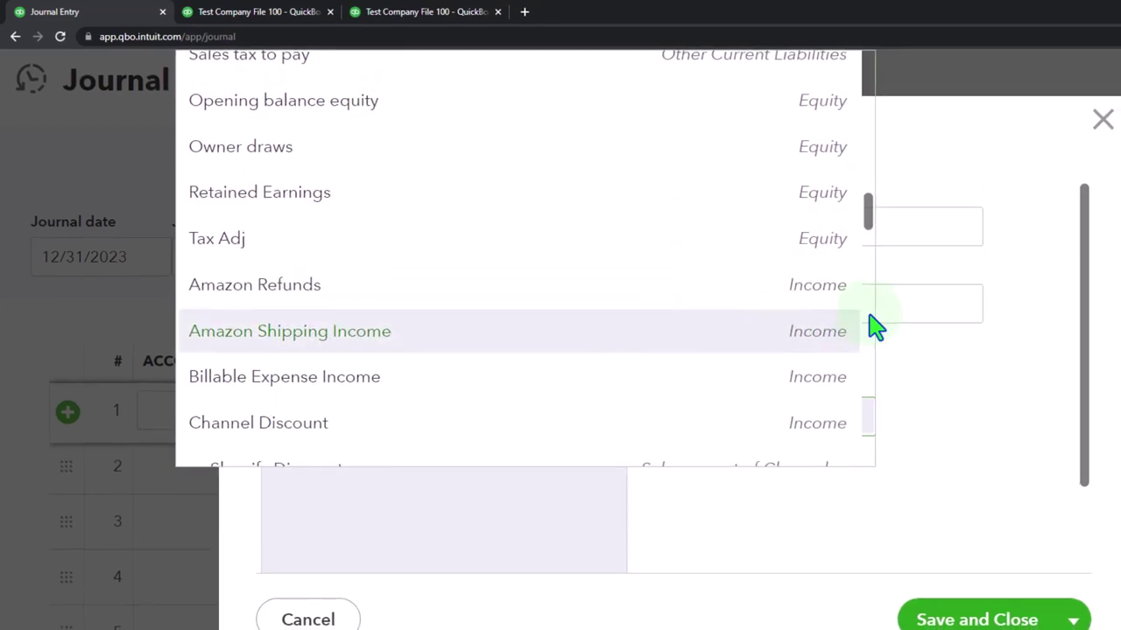
left_click(945, 317)
left_click(795, 303)
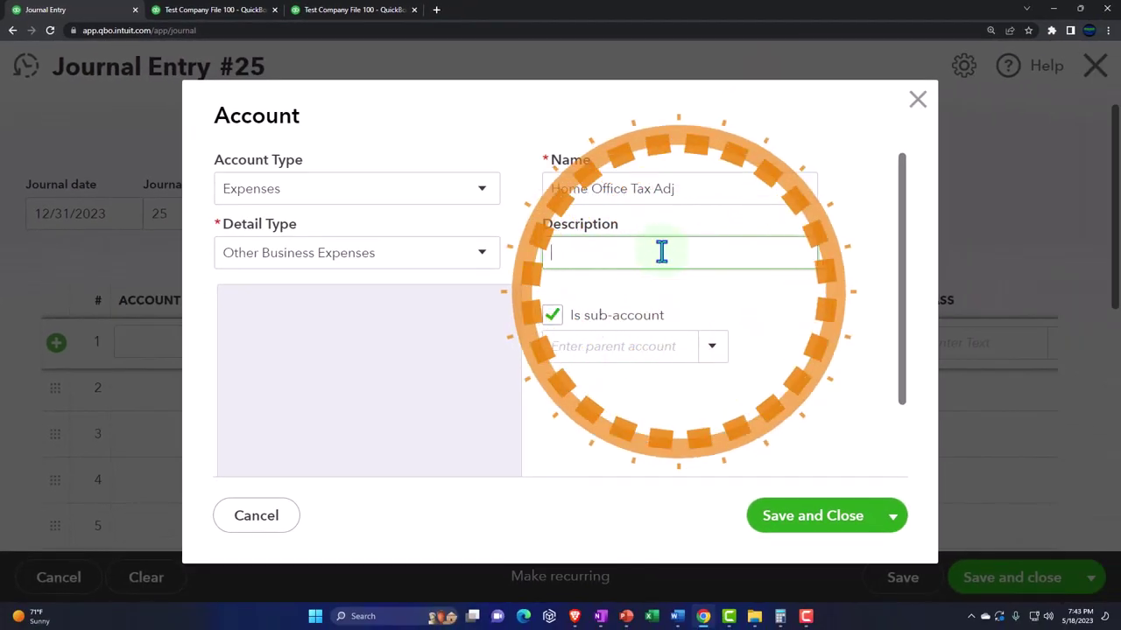
Choose Home Office Expenses as the parent account and save the new account
left_click(593, 344)
type("hom")
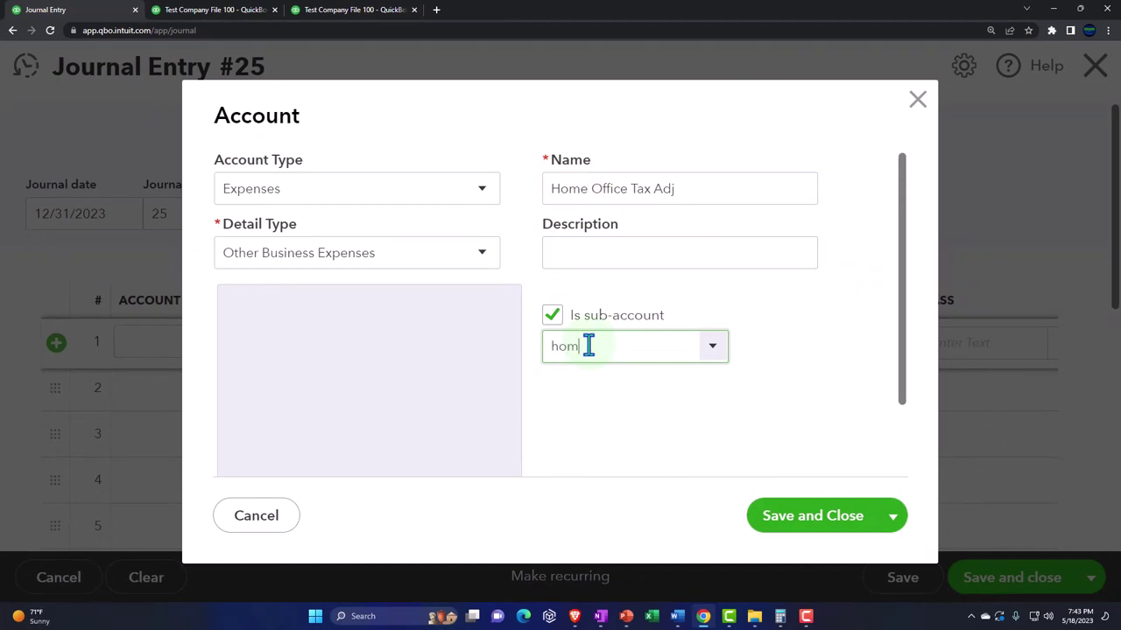
type("e Office Expenses")
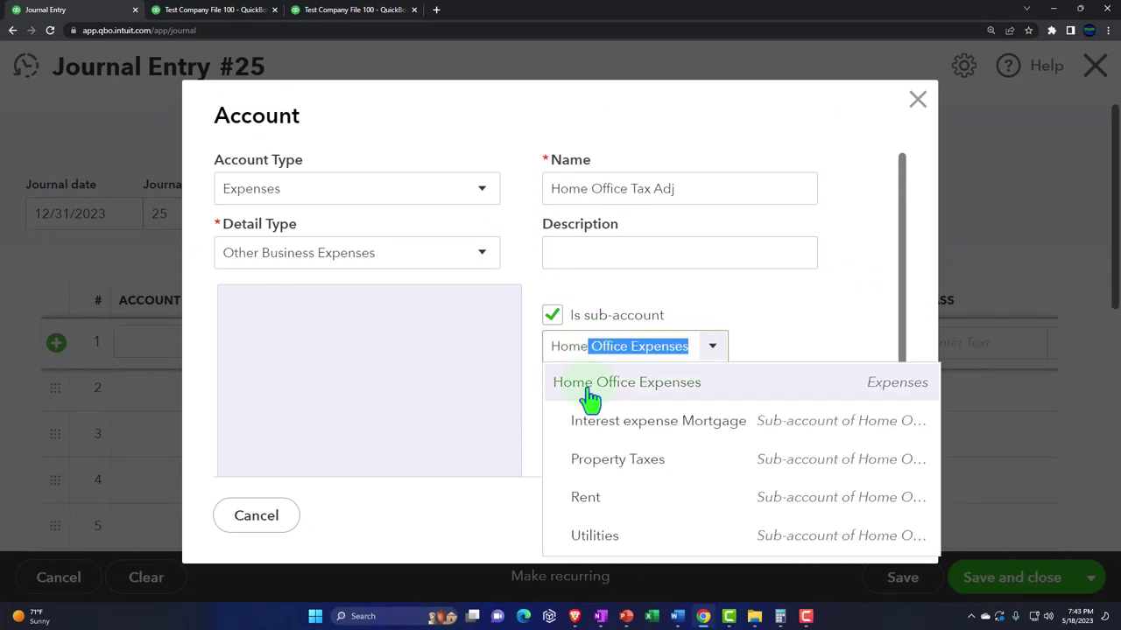
left_click(590, 394)
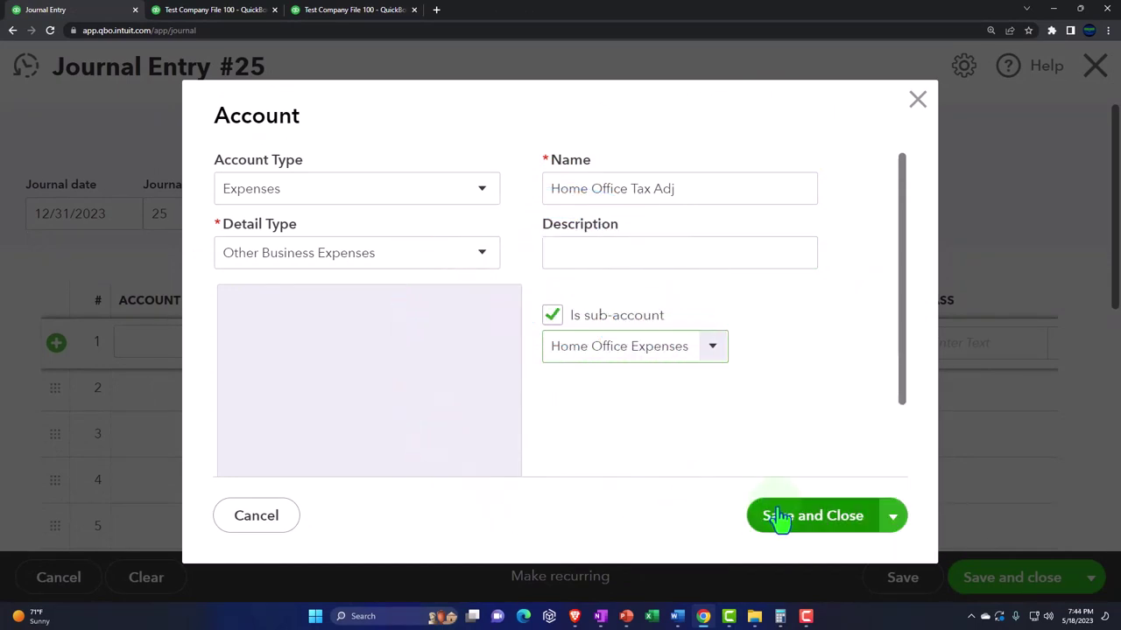
left_click(779, 517)
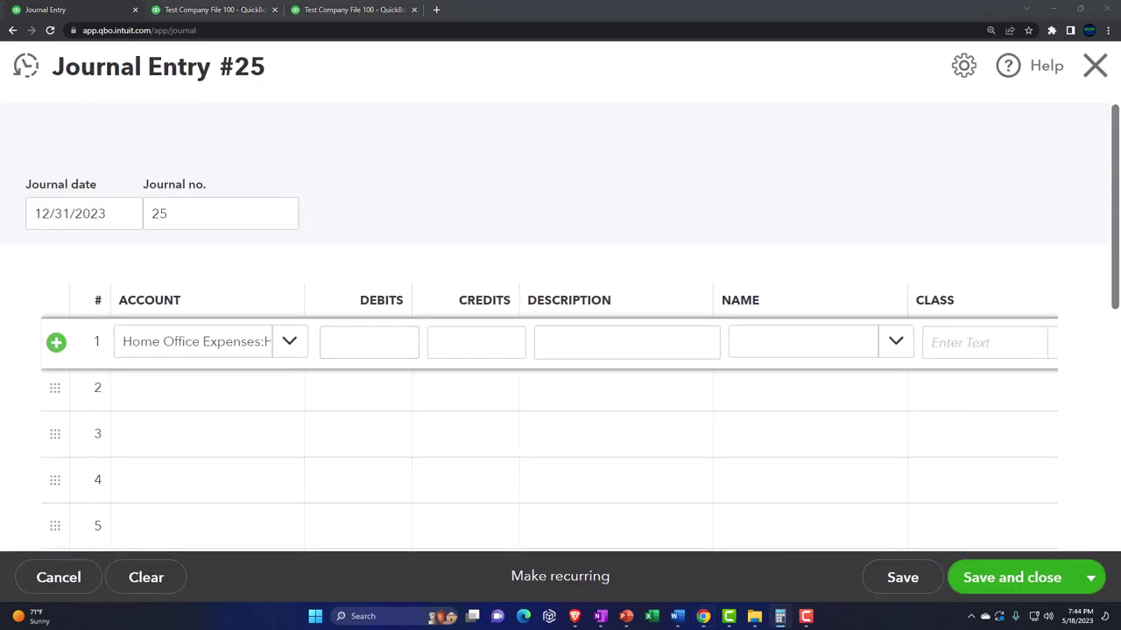
Place Calculator beside the journal lines and enter a debit of 32,410 on line 1
left_click_drag(928, 153, 734, 136)
left_click(374, 337)
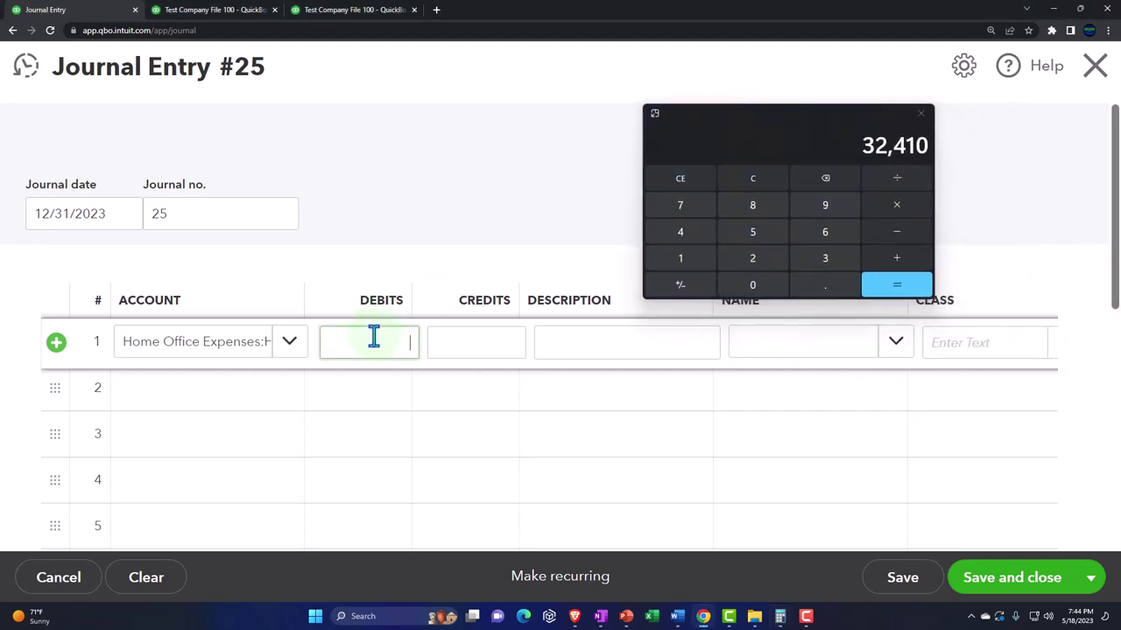
left_click(373, 337)
type("324")
key("Tab")
key("Tab")
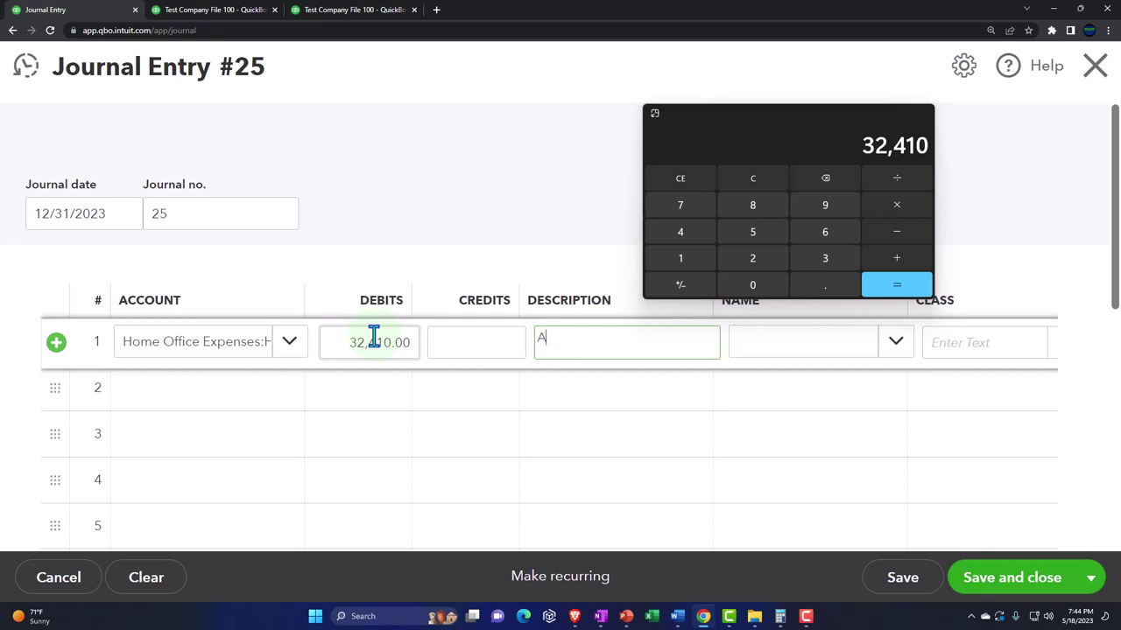
Describe journal line 1 as "Tax entry: adjust for home office", leaving its name blank
type("As")
key("BackSpace")
type("djust for ho")
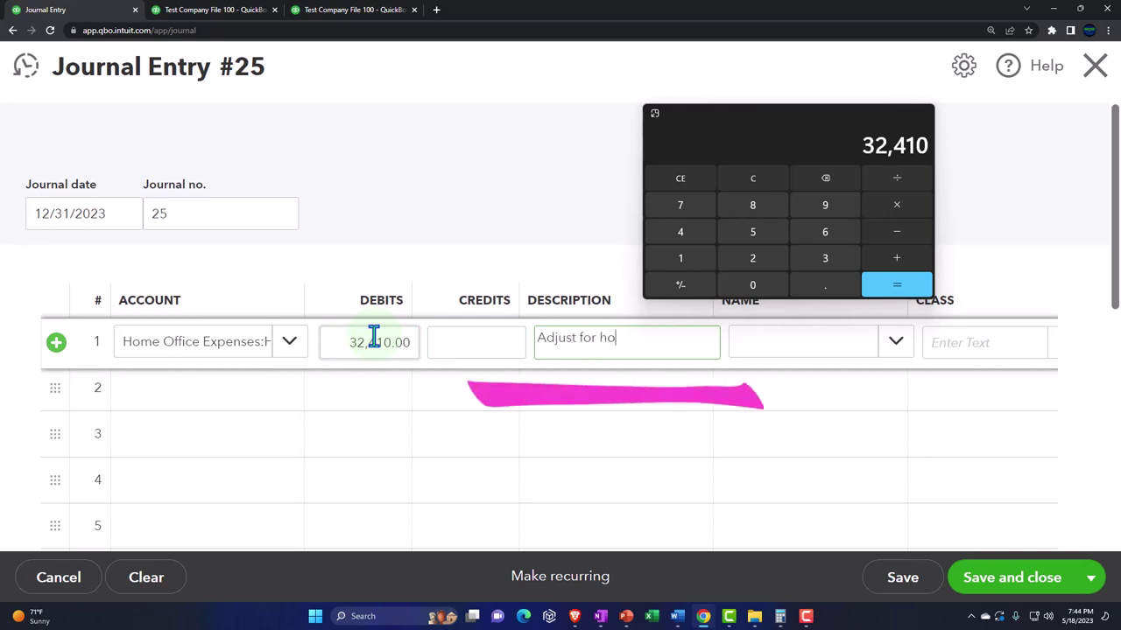
type("me offic")
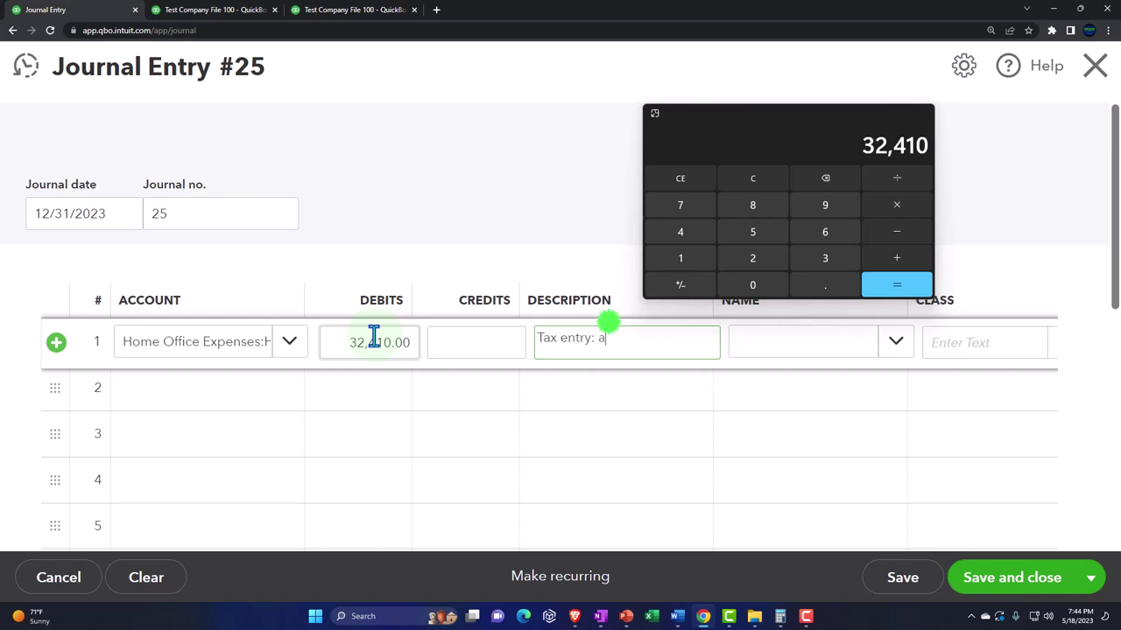
type("djust for home of")
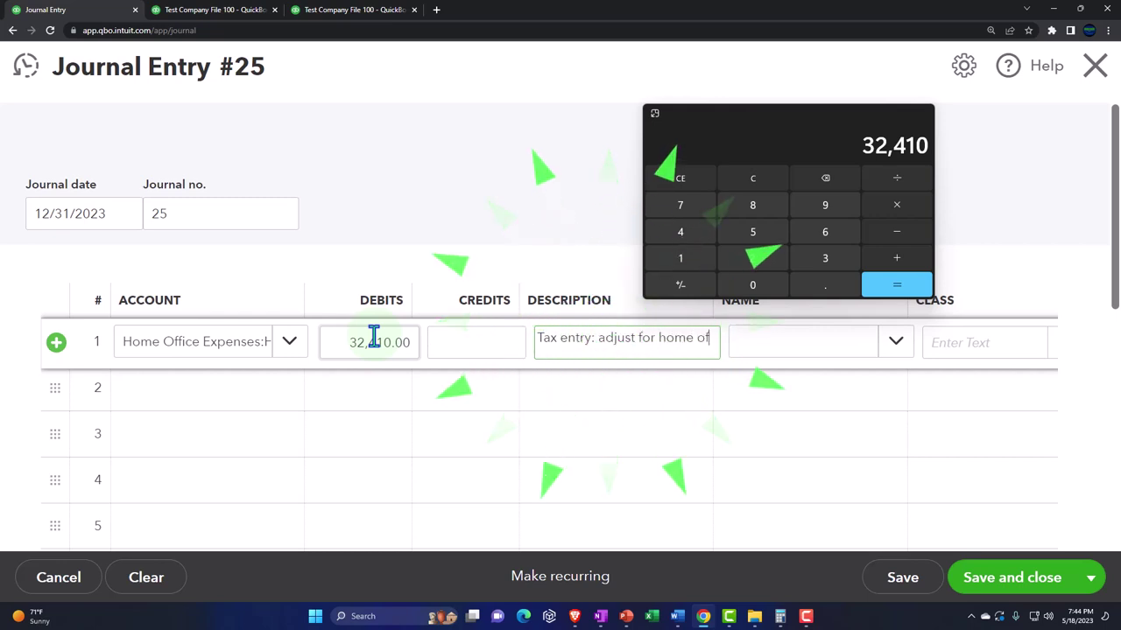
type("fice")
key("Tab")
key("Tab")
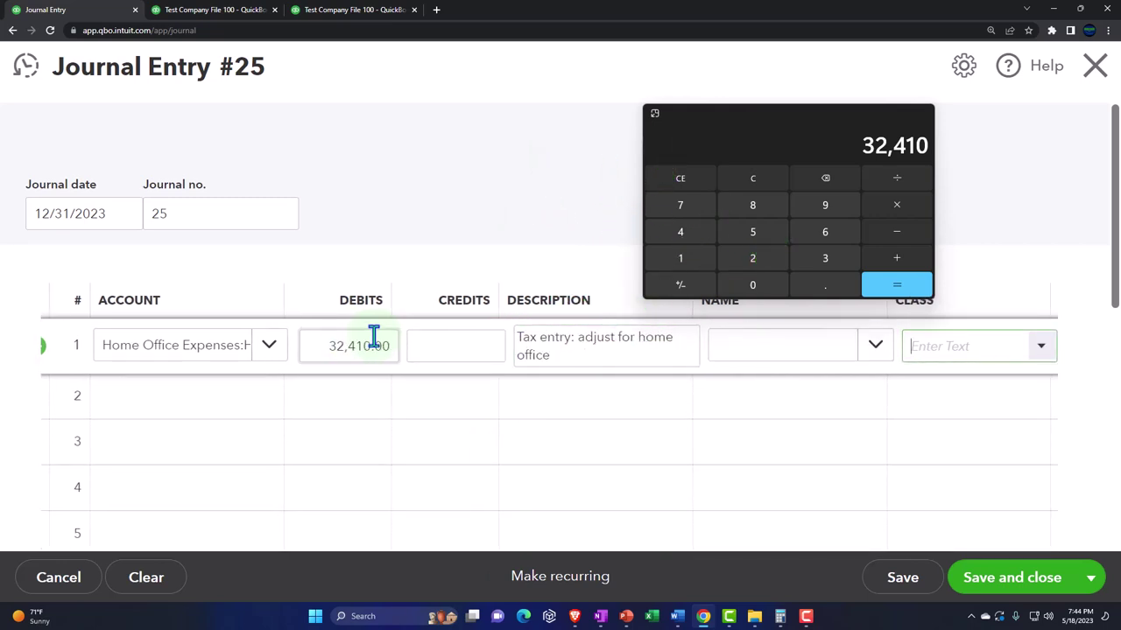
Add line 2 crediting 32,410 to Home Office Tax Adj with the same description, and put Calculator away
key("Tab")
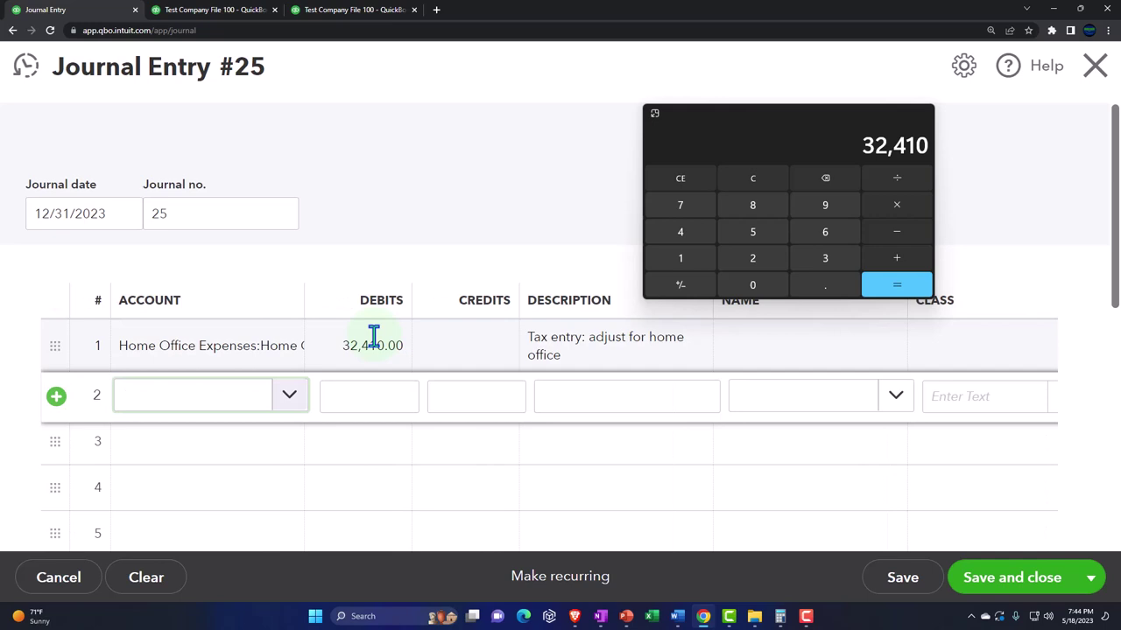
type("Home")
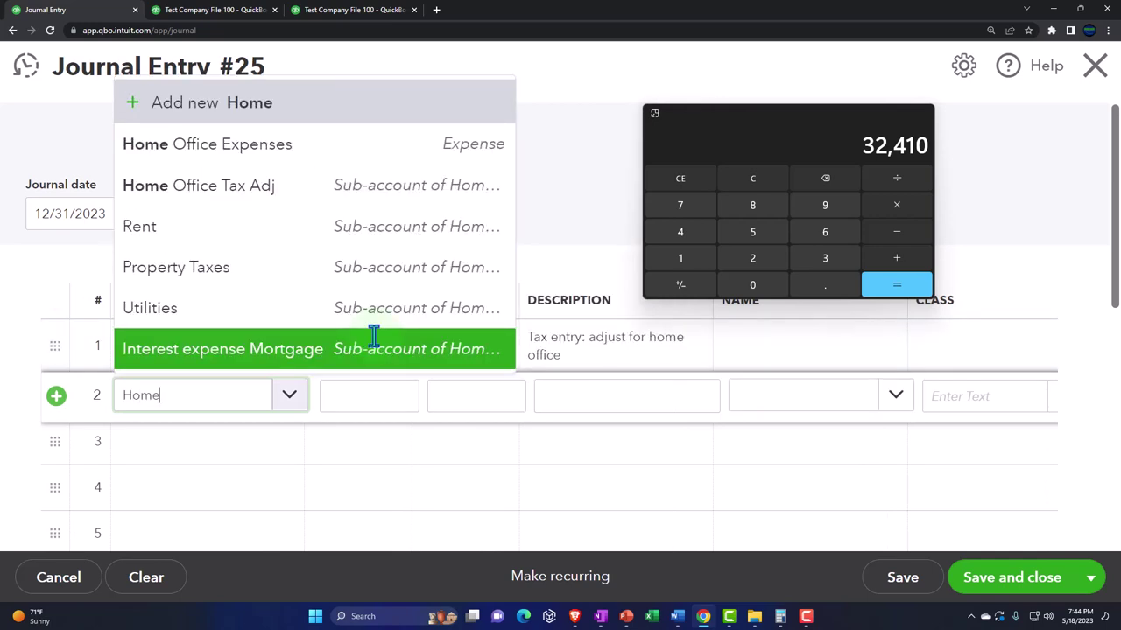
left_click(273, 199)
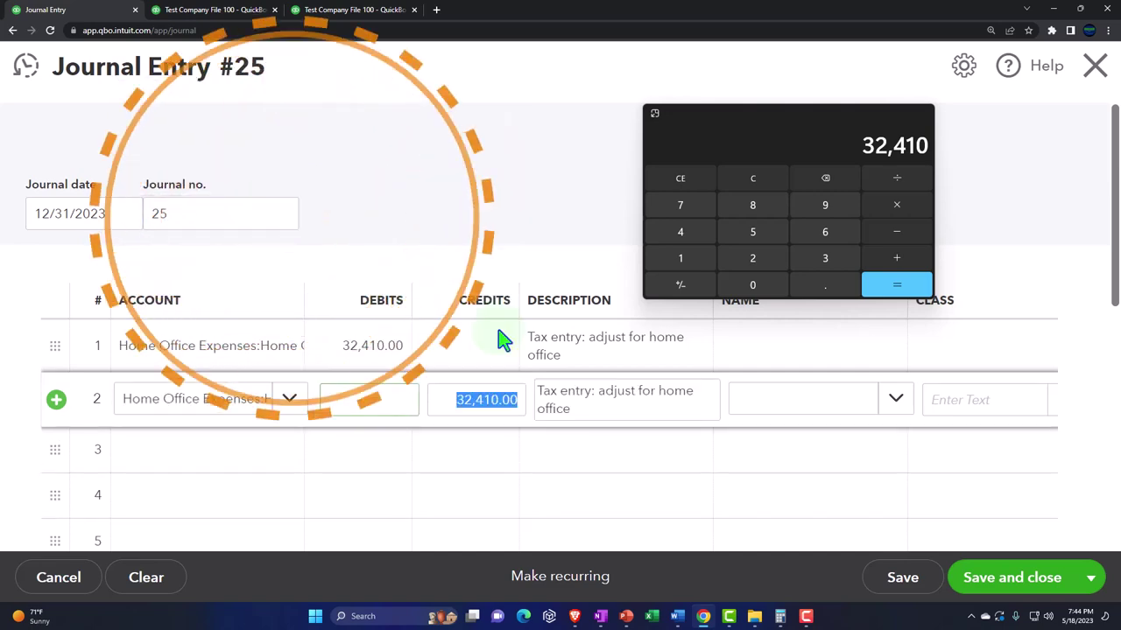
left_click_drag(593, 412, 525, 338)
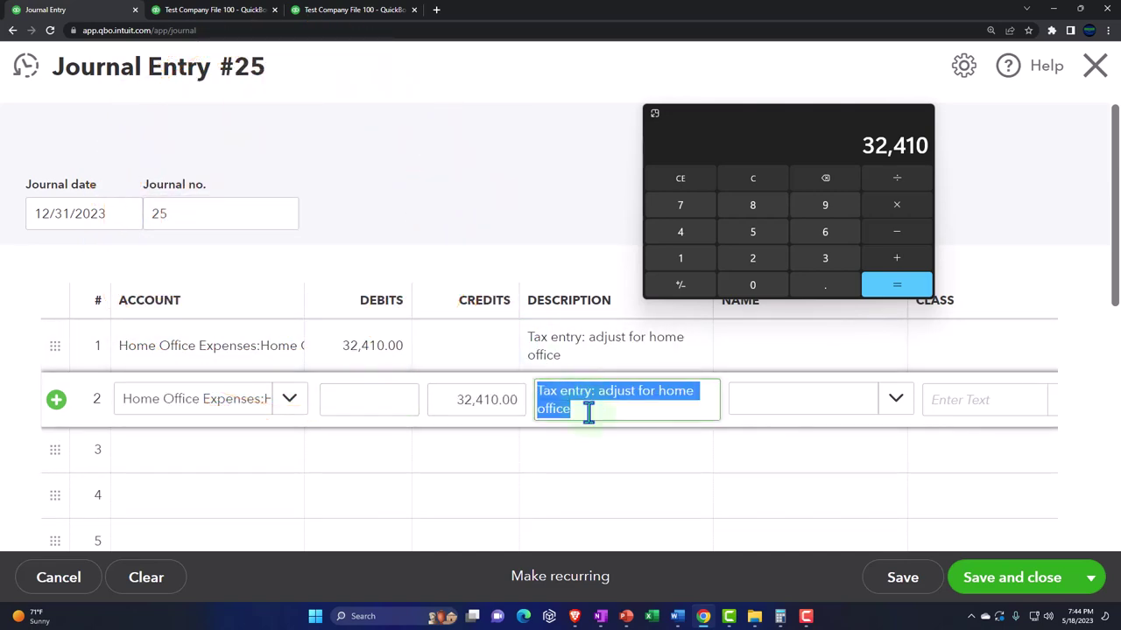
left_click_drag(740, 118, 803, 161)
key("alt+F4")
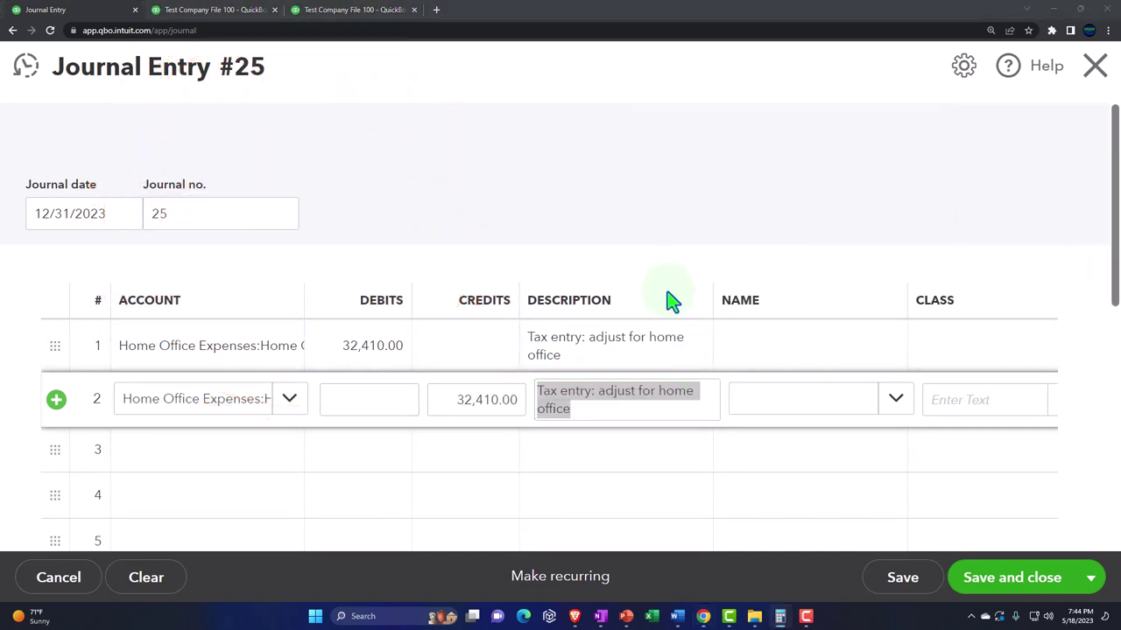
key("ctrl+minus")
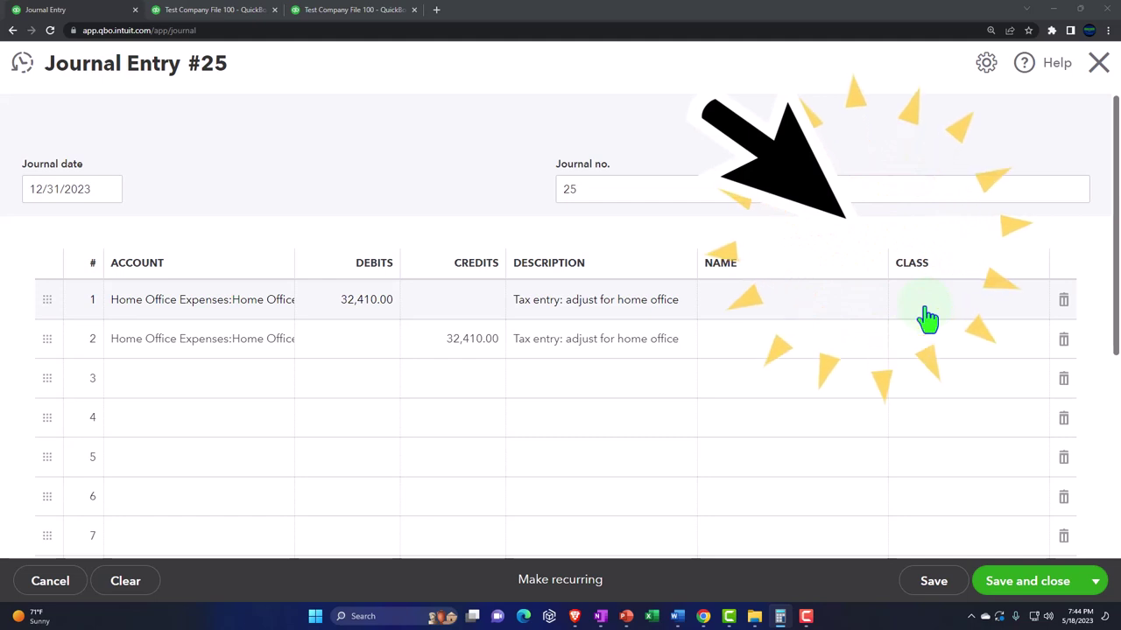
Assign the Tax Adj class to journal line 1, then save and close the journal entry
left_click(927, 314)
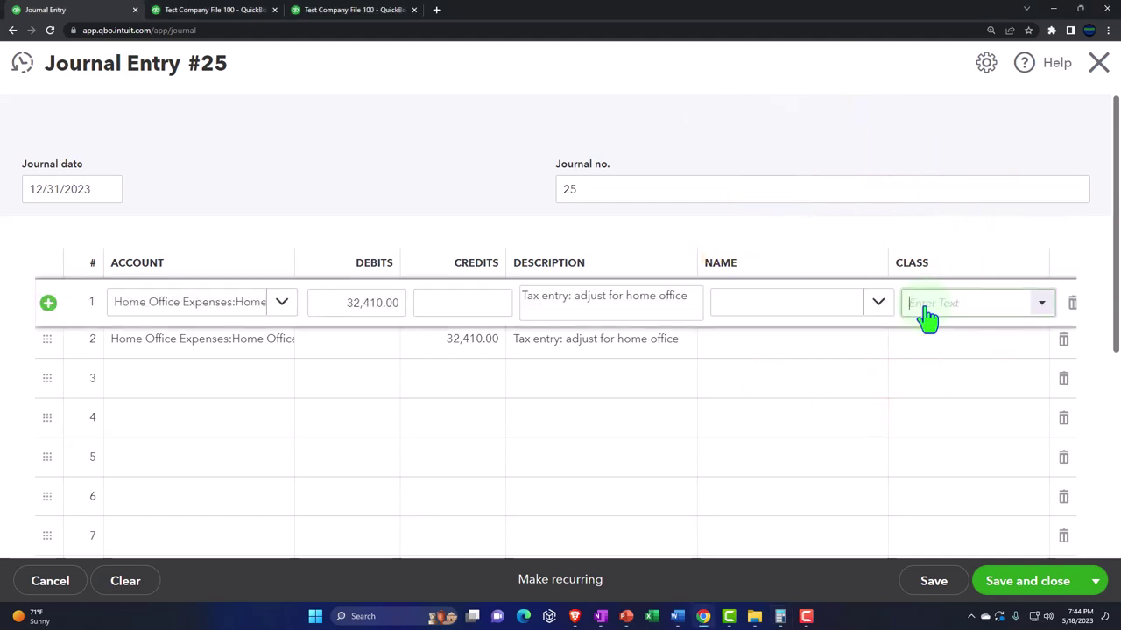
left_click(1042, 308)
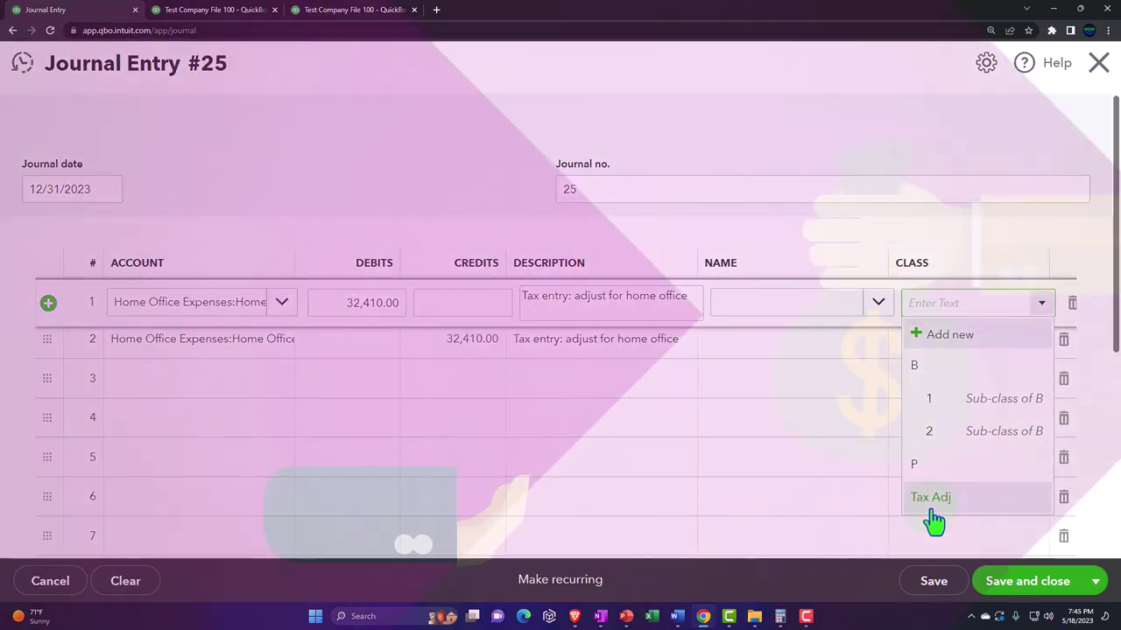
left_click(931, 497)
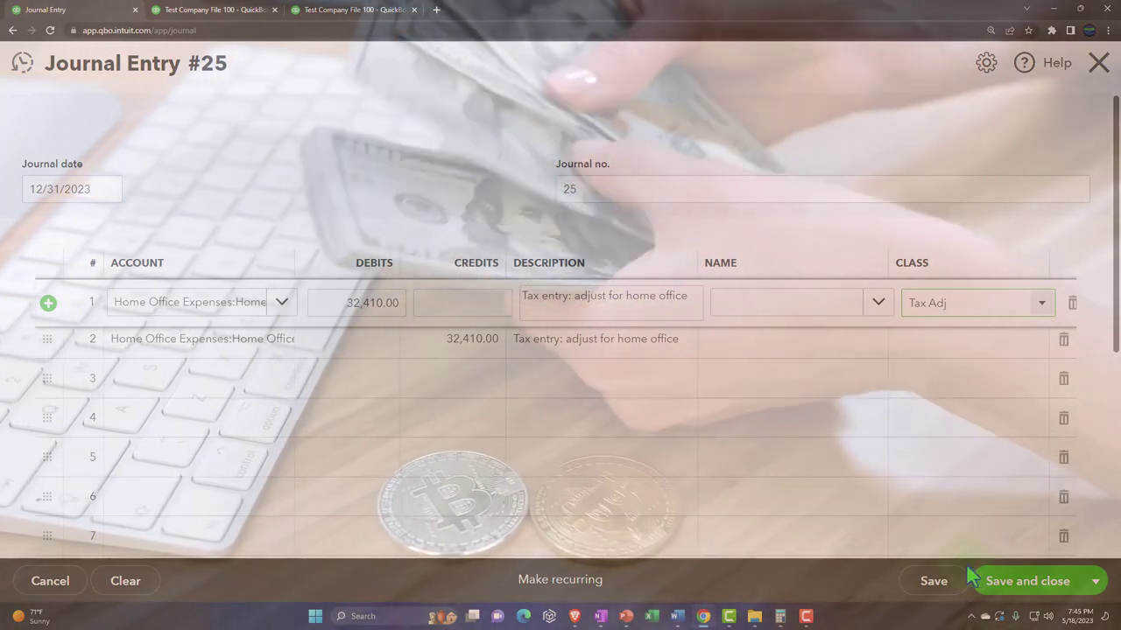
left_click(1000, 585)
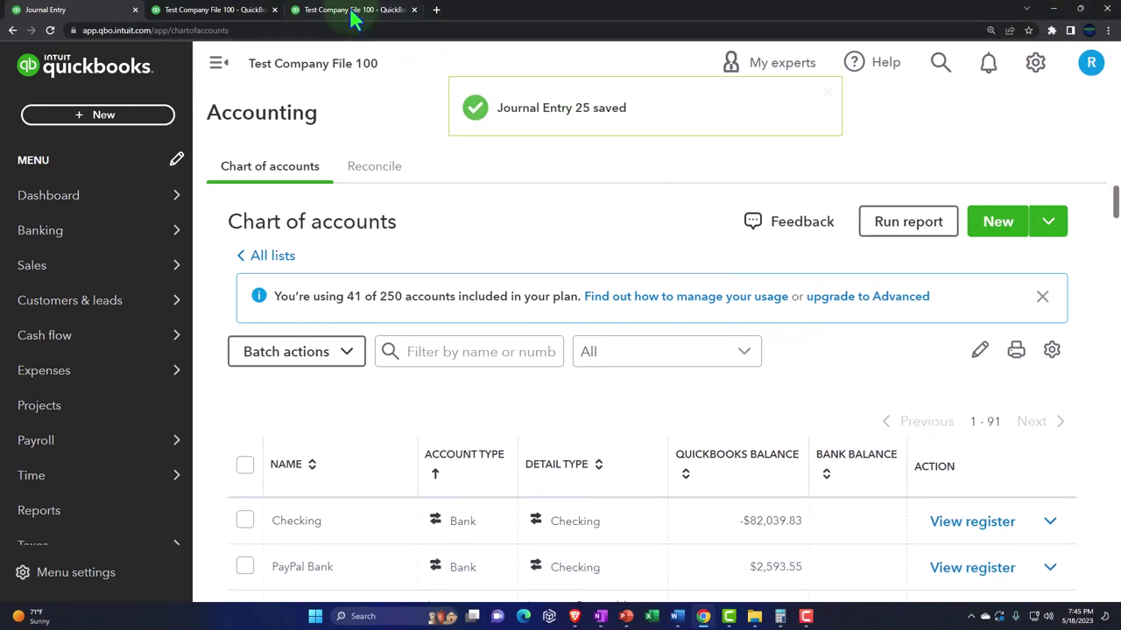
Refresh the 2023 Profit and Loss report by class and examine the Home Office Tax Adj line under Home Office Expenses
left_click(353, 15)
scroll(775, 418, "up", 5)
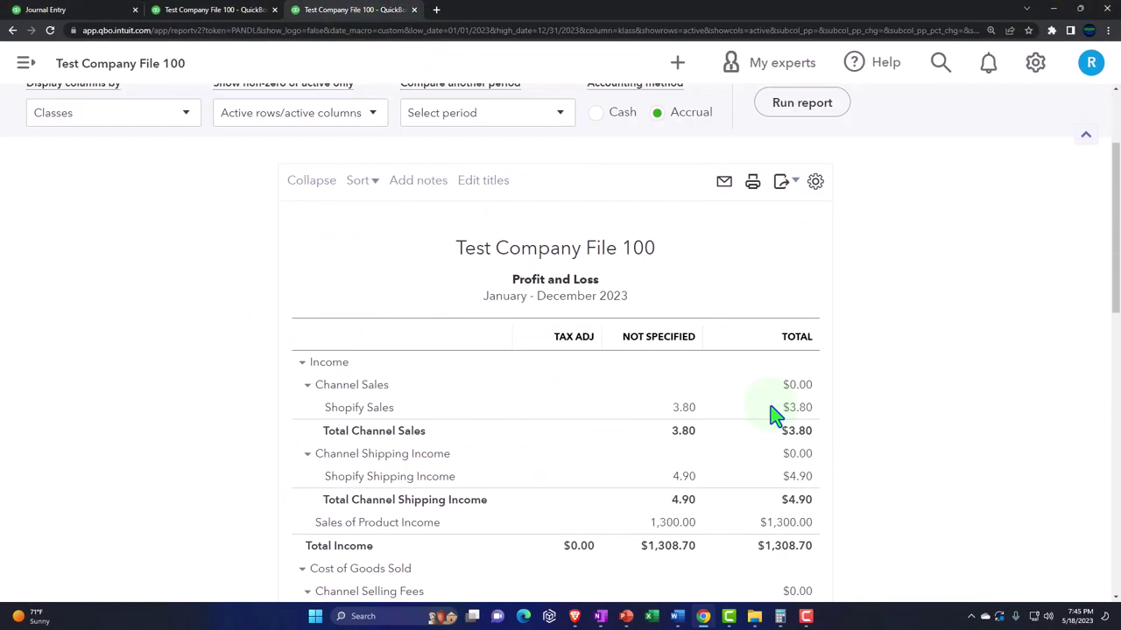
scroll(776, 418, "up", 2)
scroll(861, 415, "down", 3)
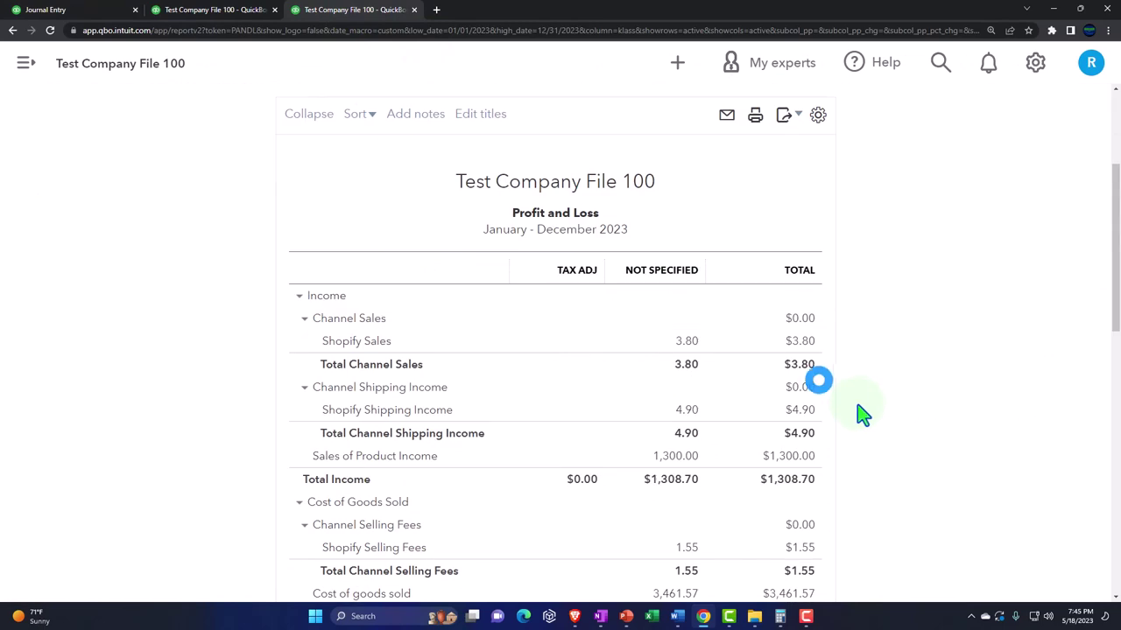
scroll(862, 415, "down", 2)
key("ctrl+plus")
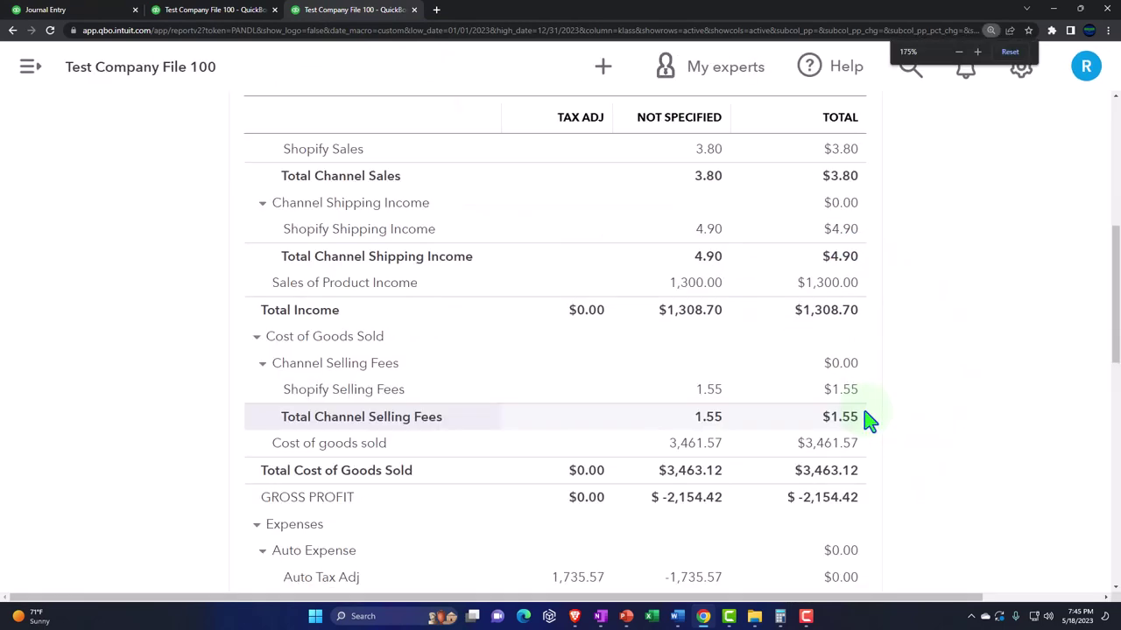
scroll(867, 420, "down", 5)
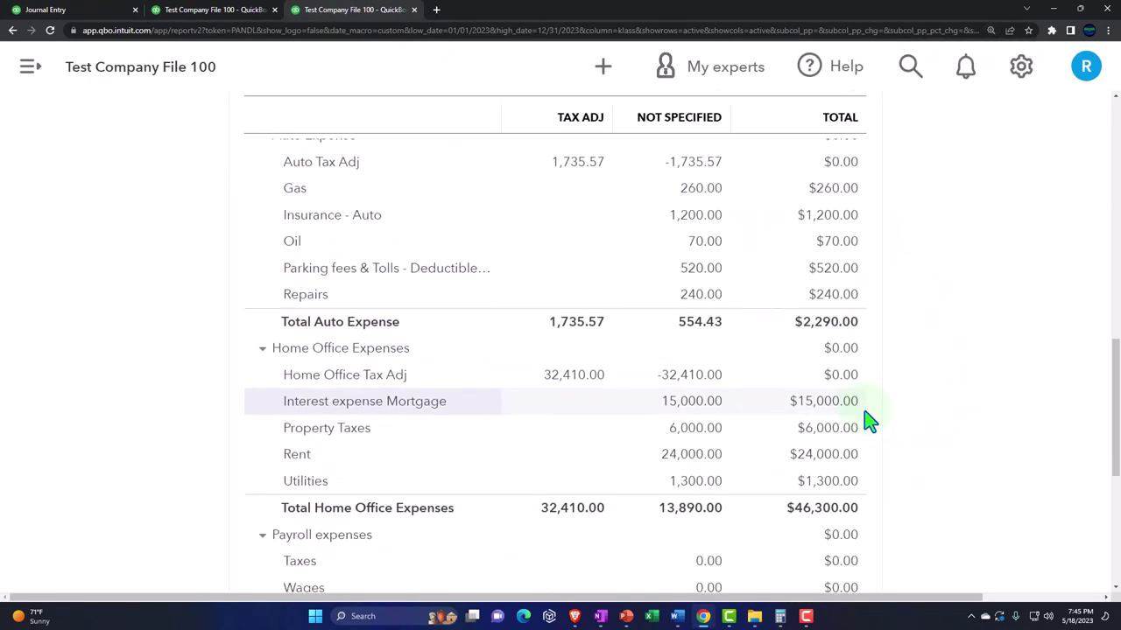
scroll(869, 421, "down", 1)
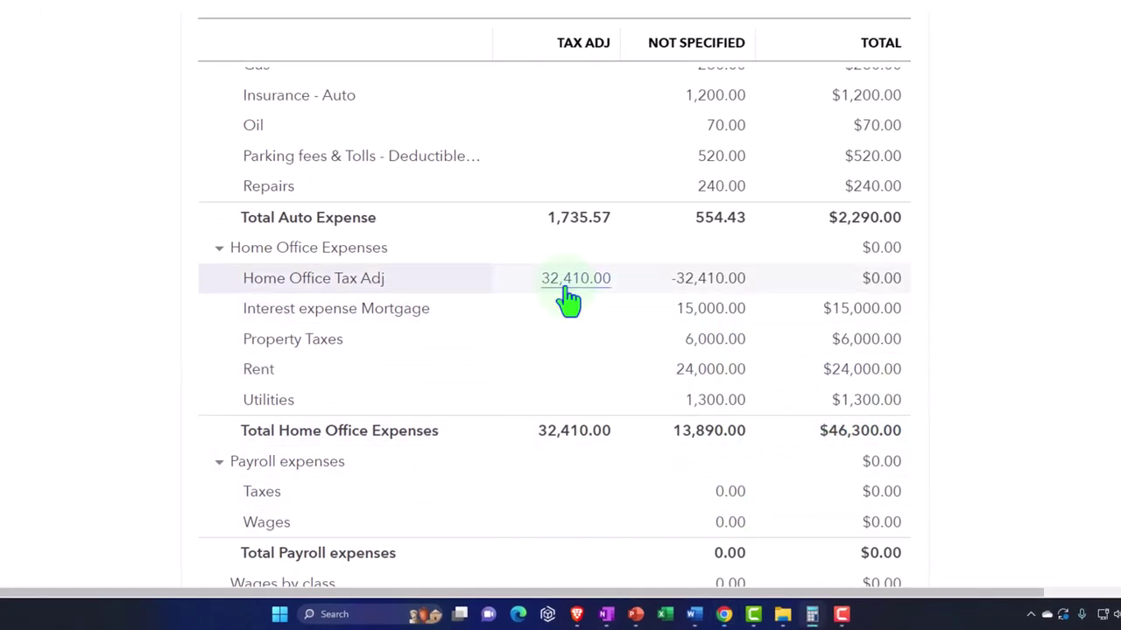
left_click_drag(548, 301, 365, 278)
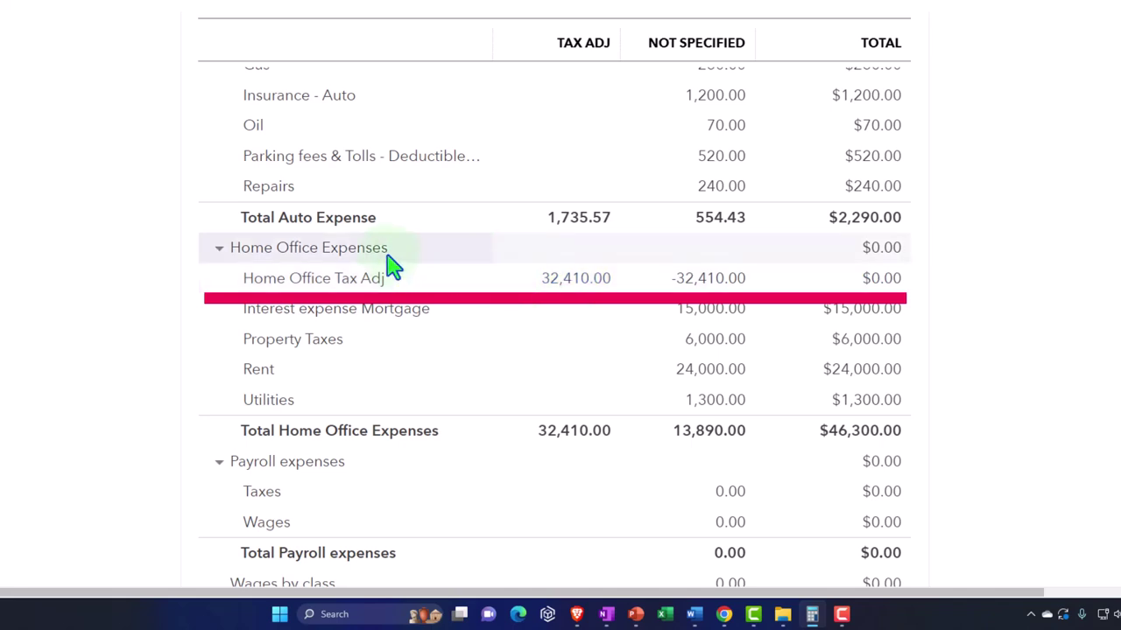
left_click_drag(392, 267, 393, 280)
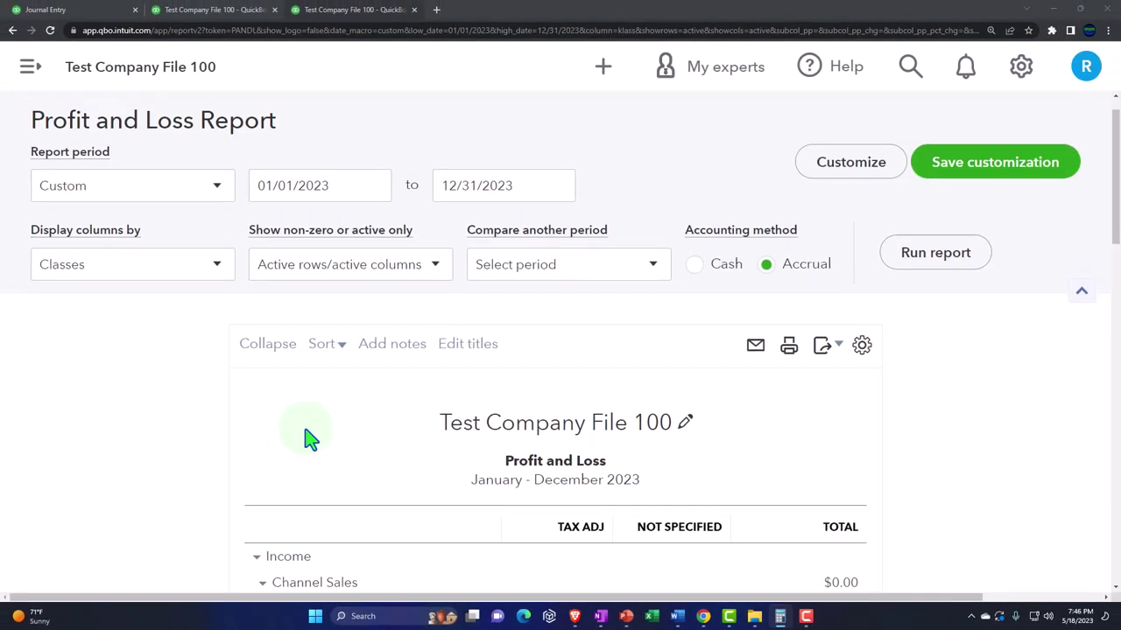
Run the Profit and Loss report with columns set to Total Only and check the Home Office Tax Adj total
scroll(311, 437, "up", 1)
left_click(219, 306)
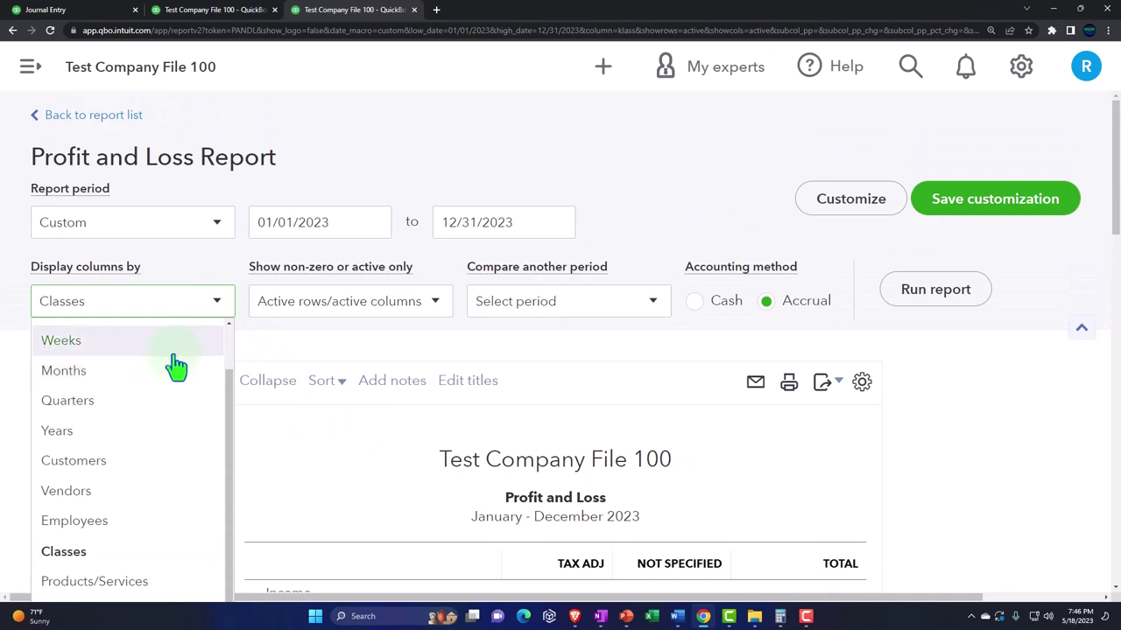
scroll(175, 366, "up", 1)
left_click(133, 343)
left_click(930, 289)
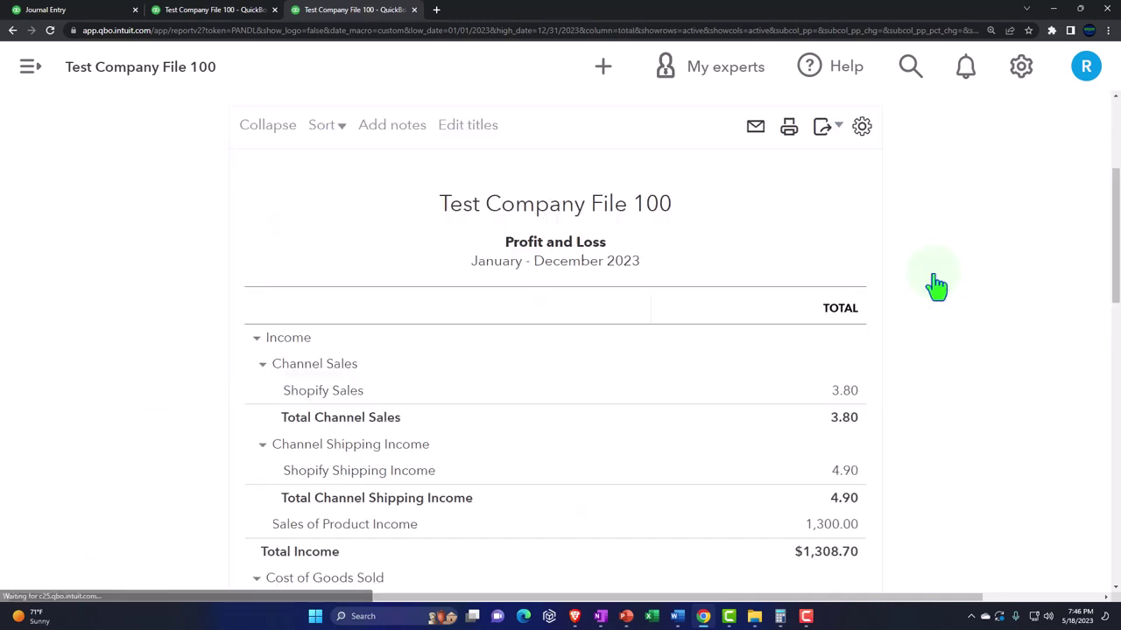
scroll(932, 316, "down", 7)
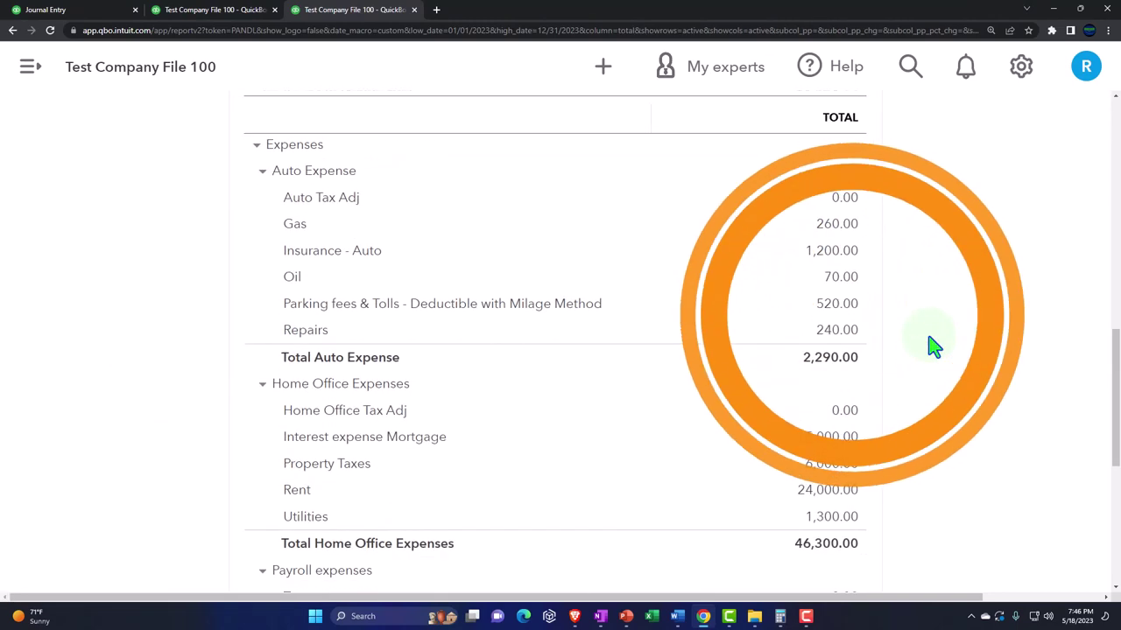
scroll(932, 348, "down", 1)
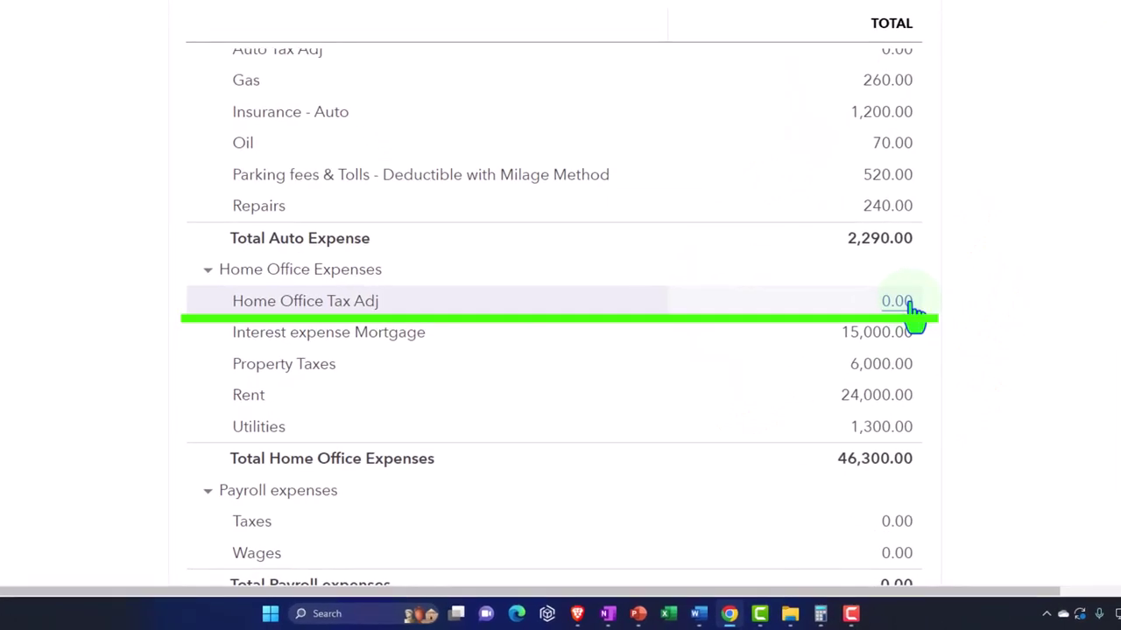
scroll(88, 314, "up", 10)
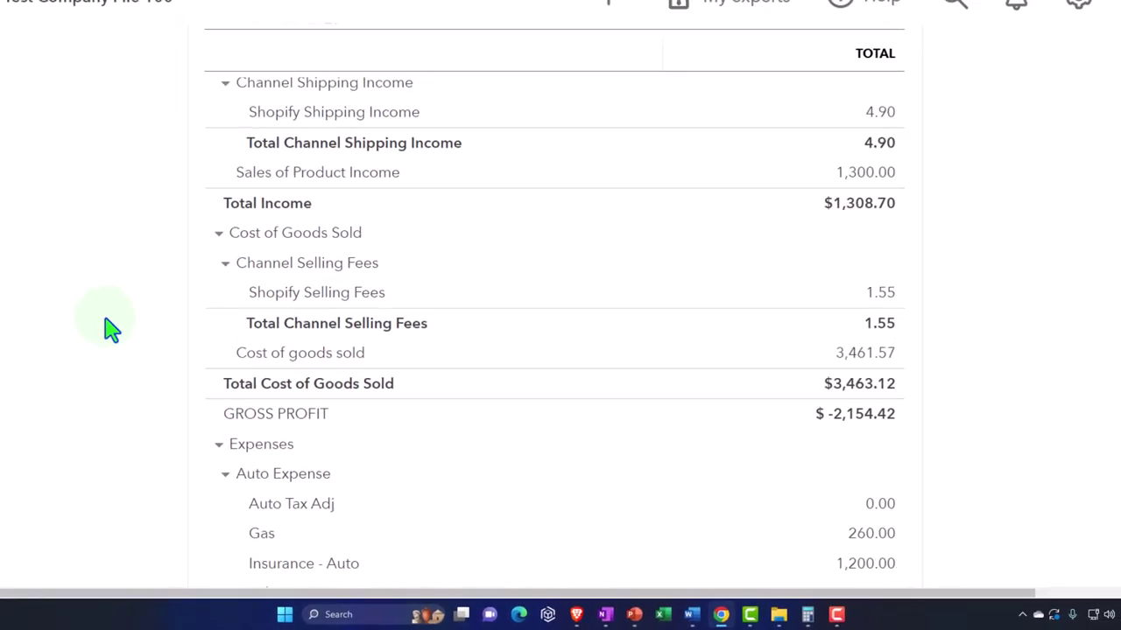
Rerun the Profit and Loss report with columns by Classes and compare Home Office Expenses in the Tax Adj and Not Specified columns
left_click(207, 315)
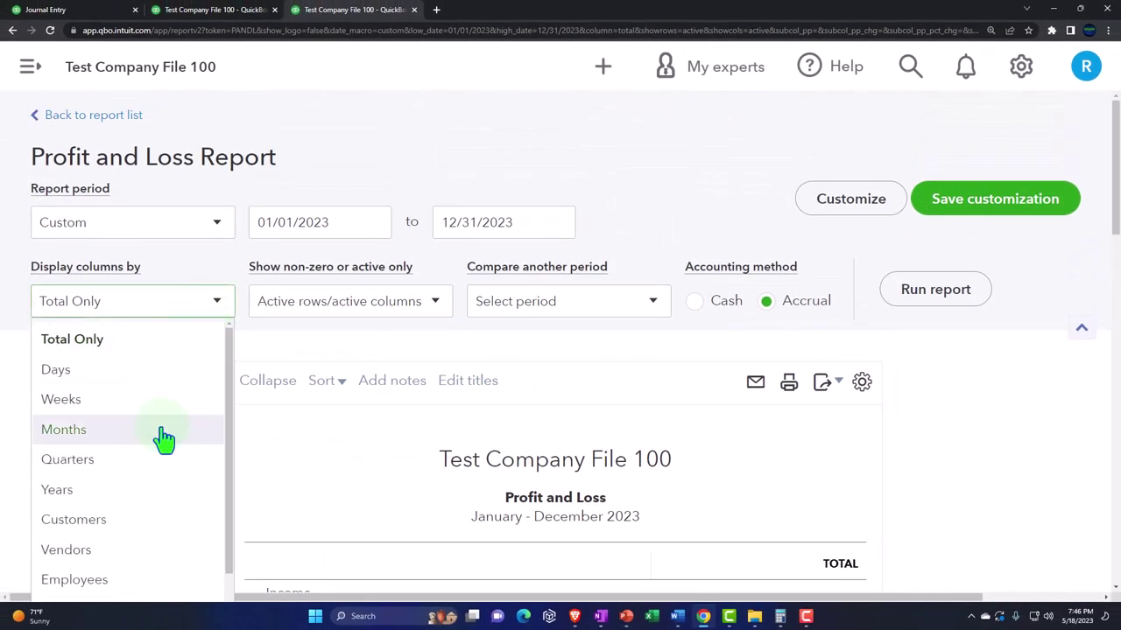
scroll(157, 440, "down", 3)
left_click(125, 496)
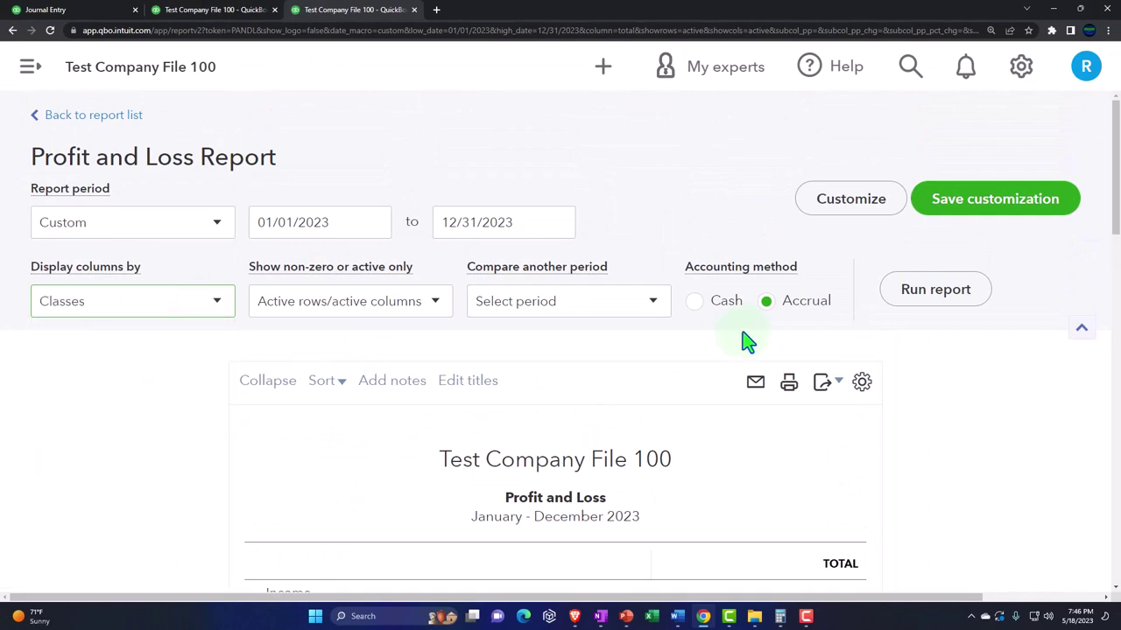
left_click(941, 290)
scroll(963, 311, "down", 5)
scroll(973, 323, "down", 3)
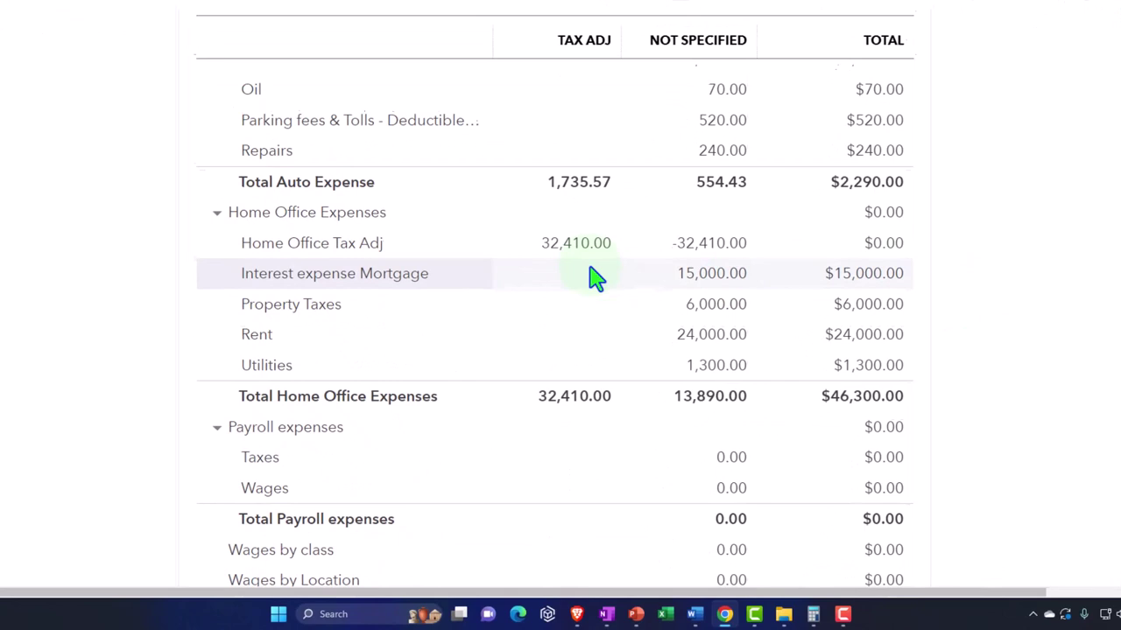
left_click(577, 243)
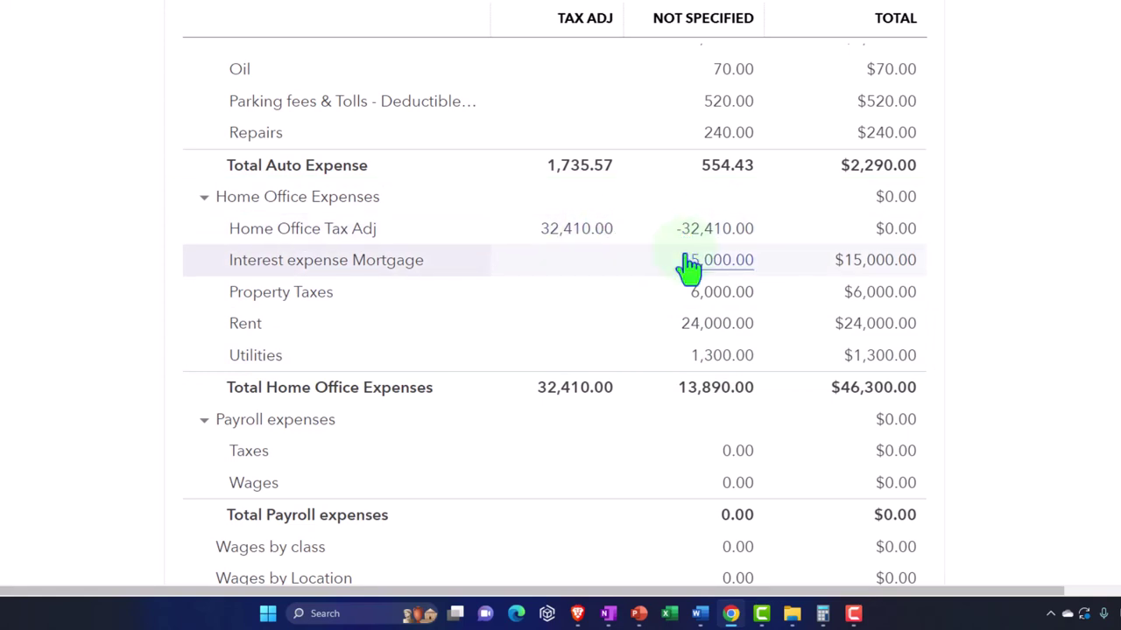
left_click(696, 324)
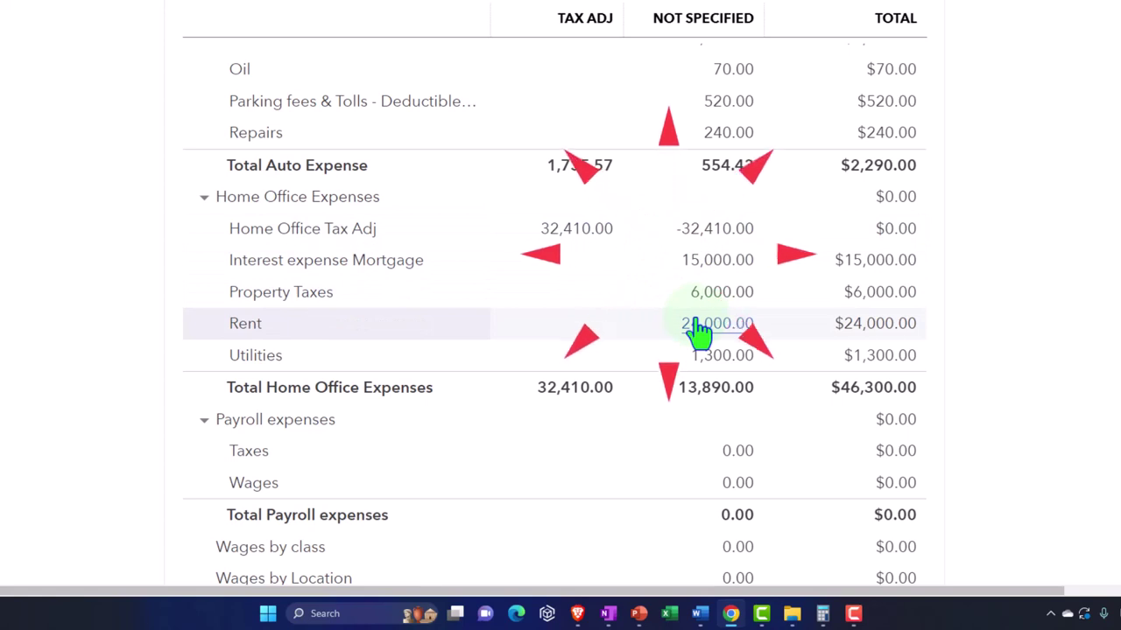
left_click(205, 198)
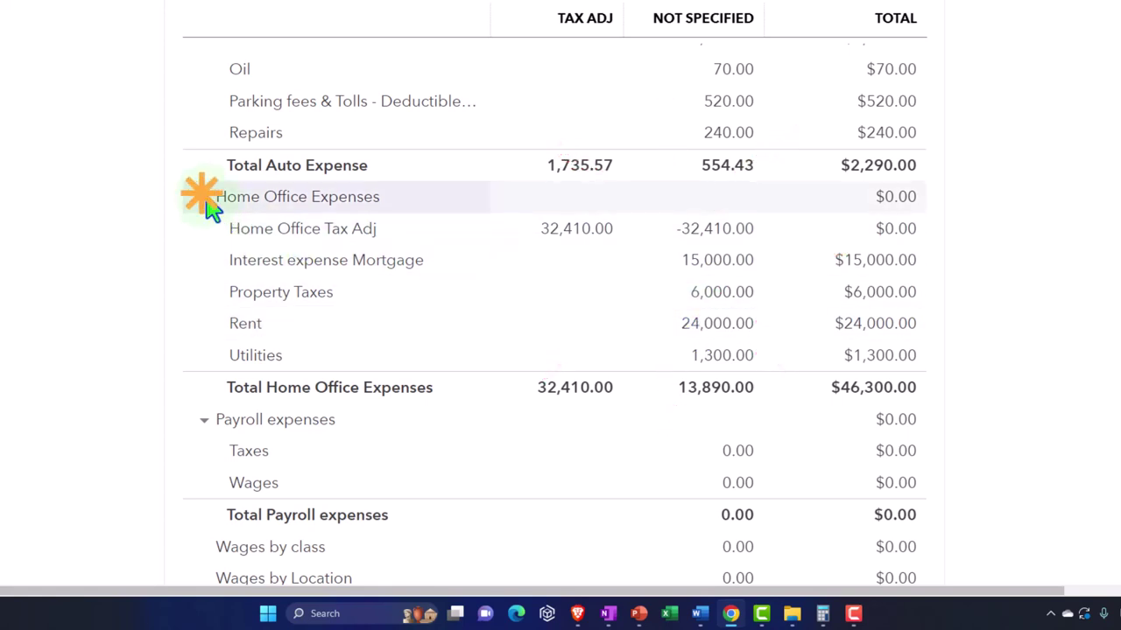